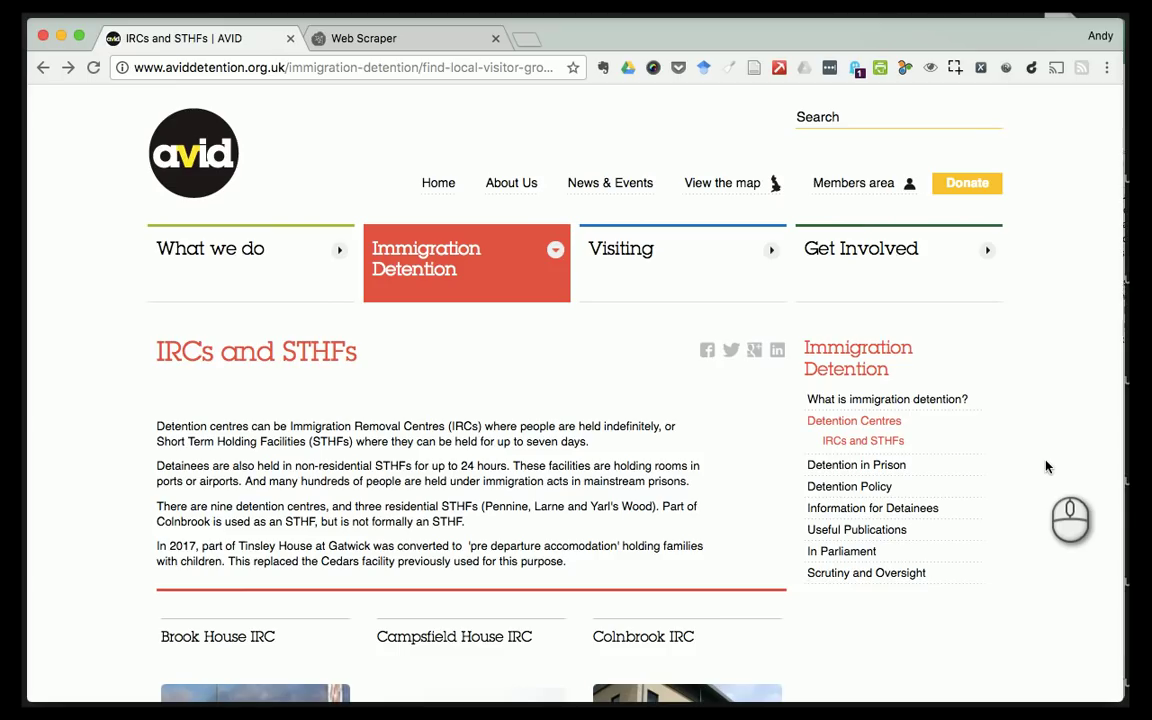
# - Examine the introduction and the full list of detention centres on the IRCs and STHFs page
pyautogui.scroll(-5, 1047, 466)
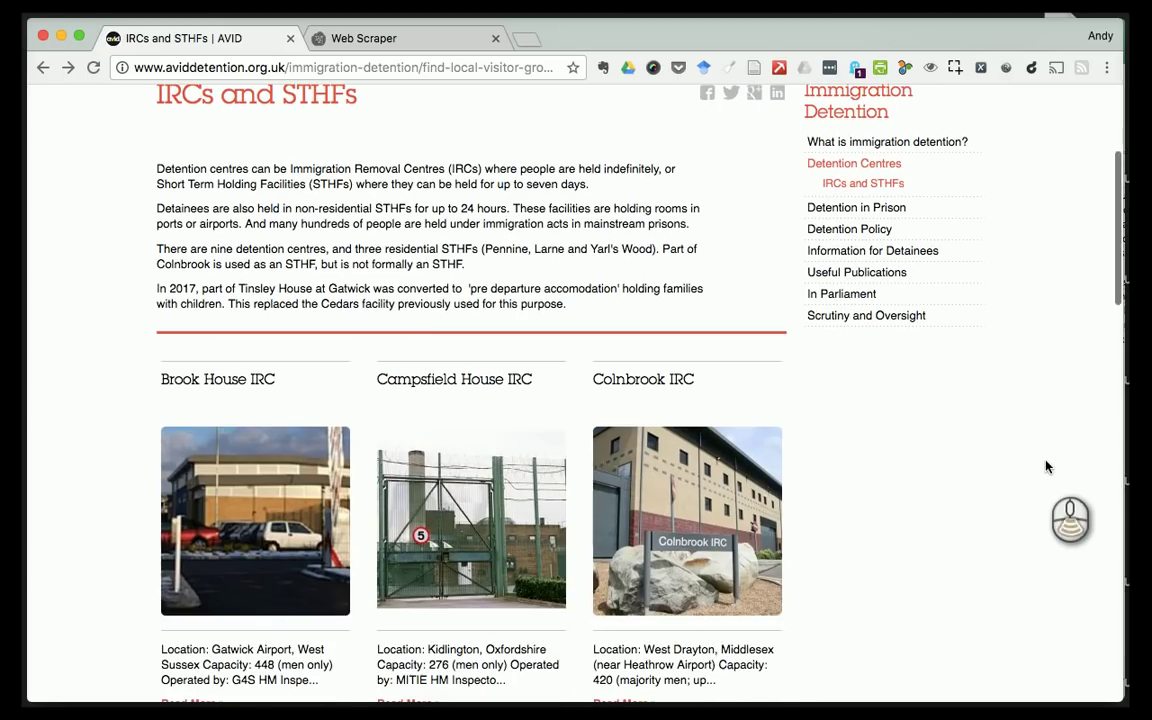
pyautogui.scroll(5, 1047, 466)
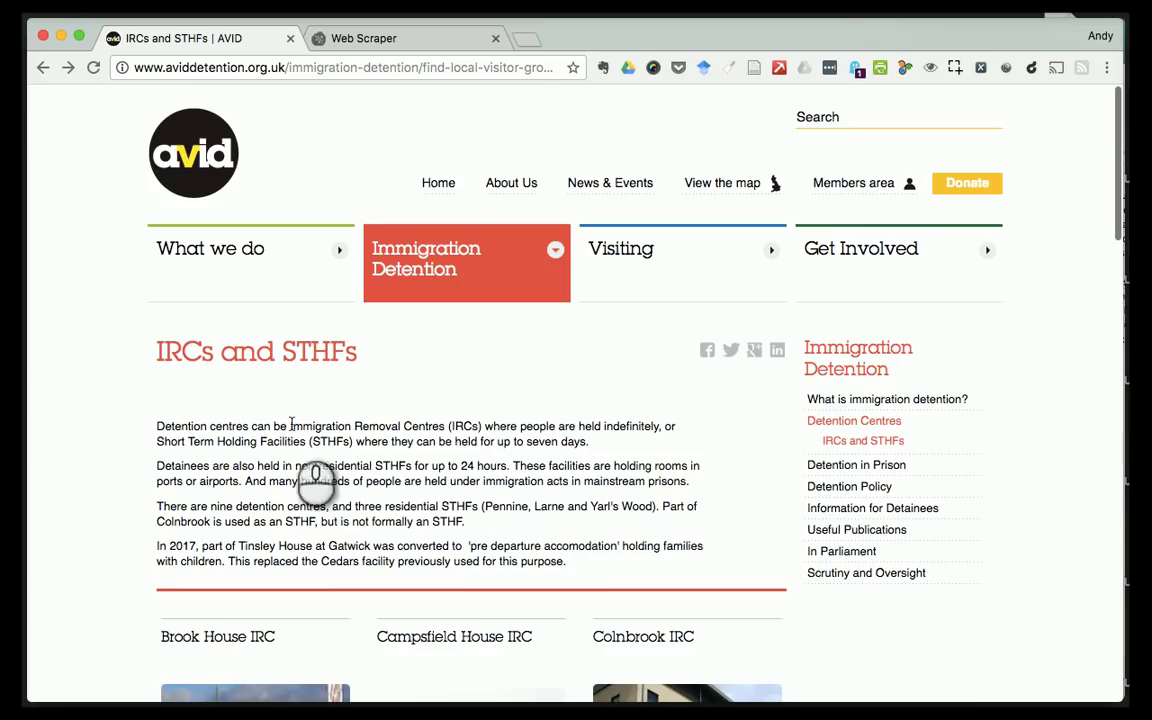
pyautogui.scroll(-2, 290, 460)
pyautogui.scroll(2, 290, 460)
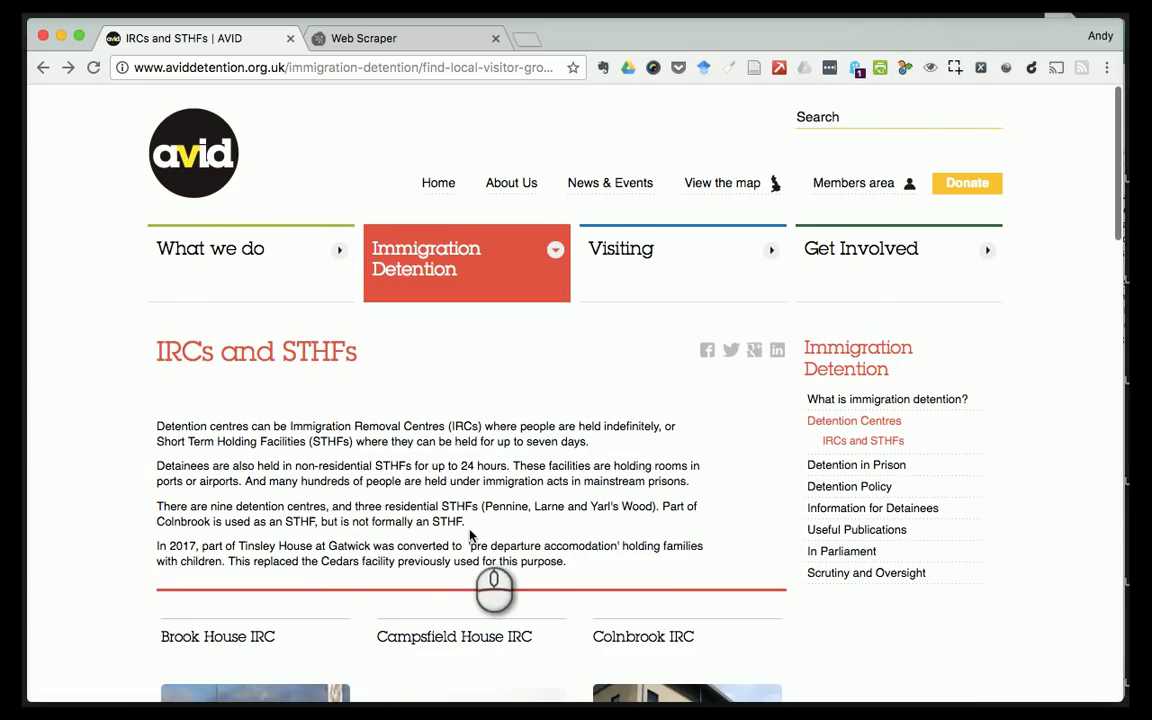
pyautogui.scroll(-3, 472, 538)
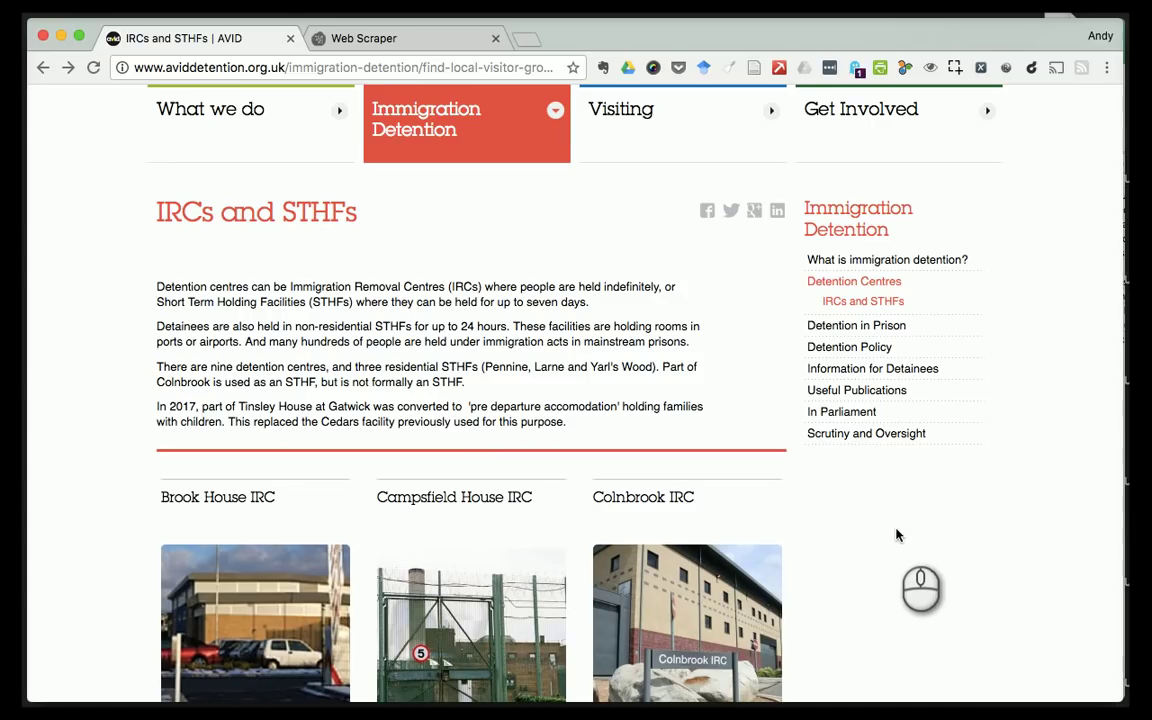
pyautogui.scroll(-15, 897, 535)
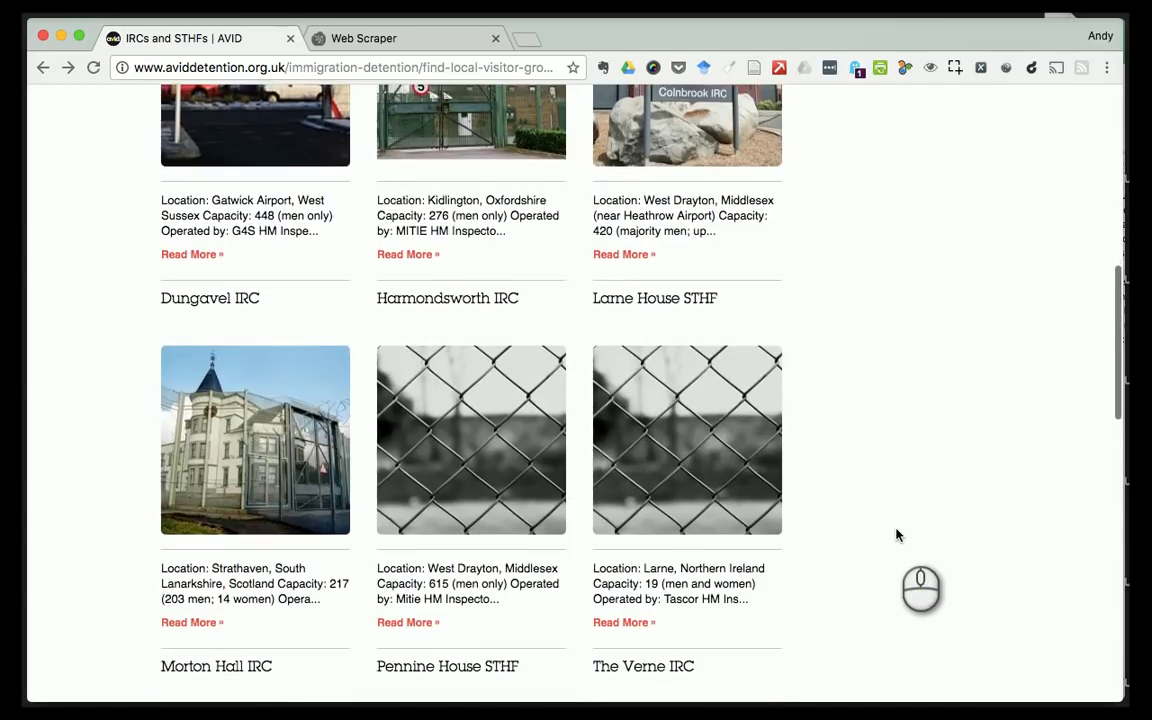
pyautogui.scroll(-5, 897, 535)
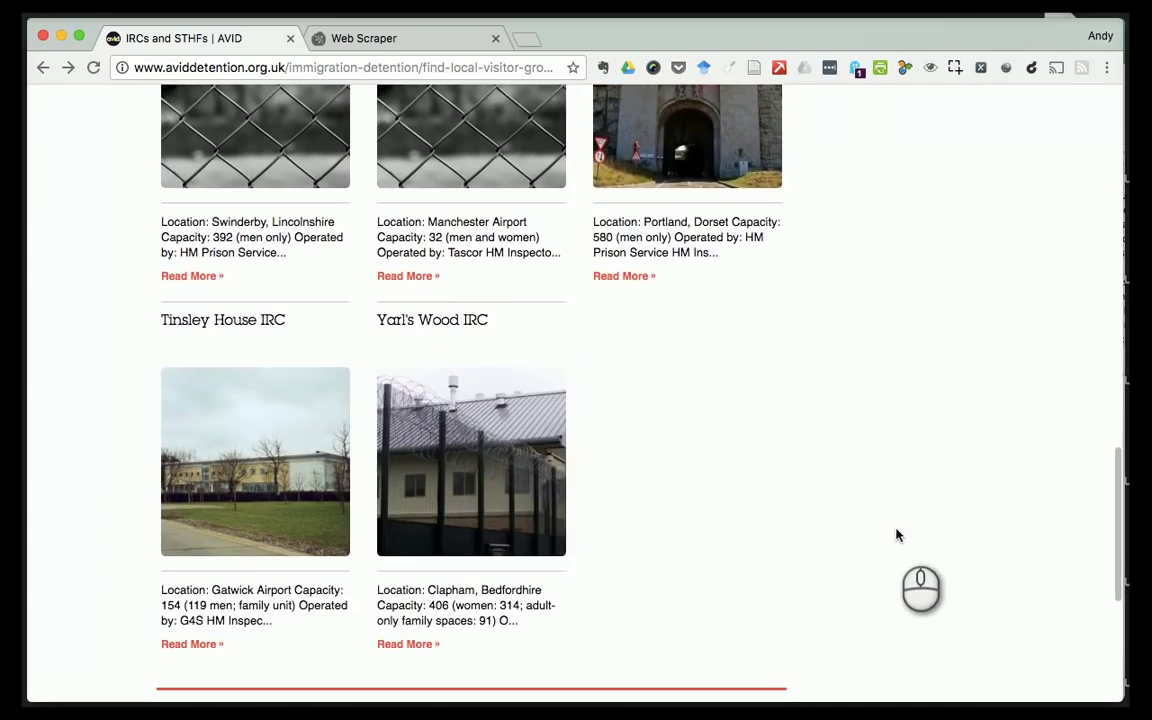
pyautogui.scroll(15, 897, 535)
pyautogui.scroll(3, 897, 535)
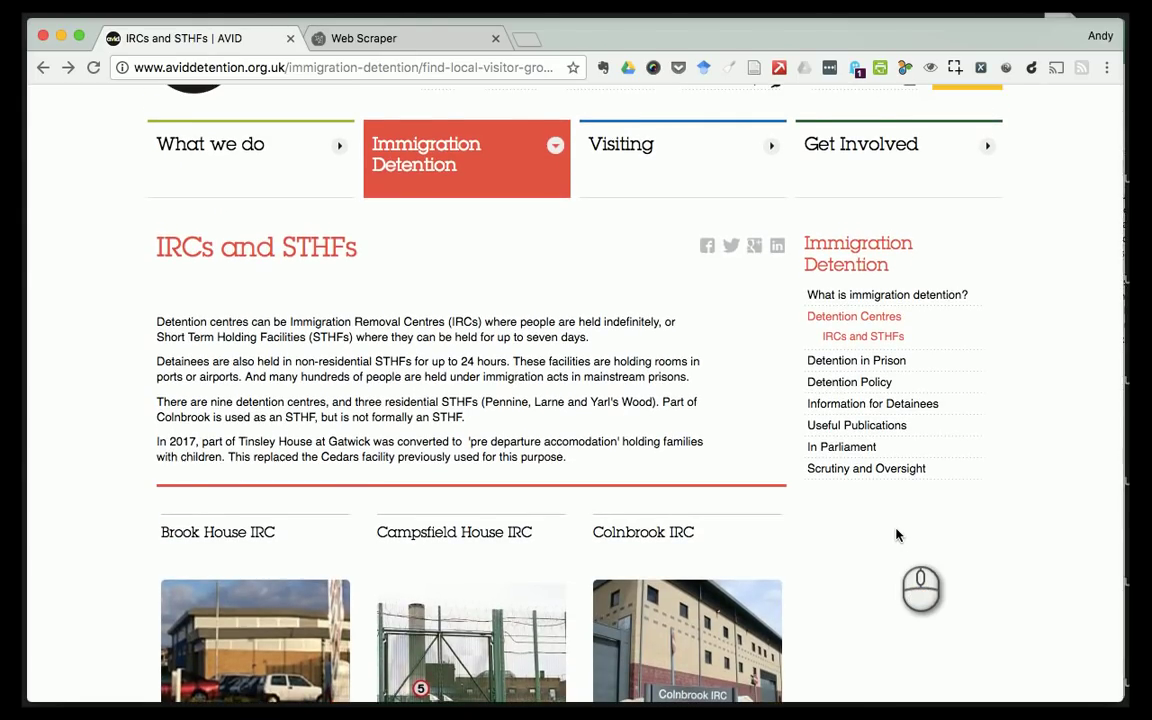
# - View the Larne House STHF detail page from the list of centres, then return to the list
pyautogui.scroll(-4, 897, 535)
pyautogui.scroll(-6, 897, 535)
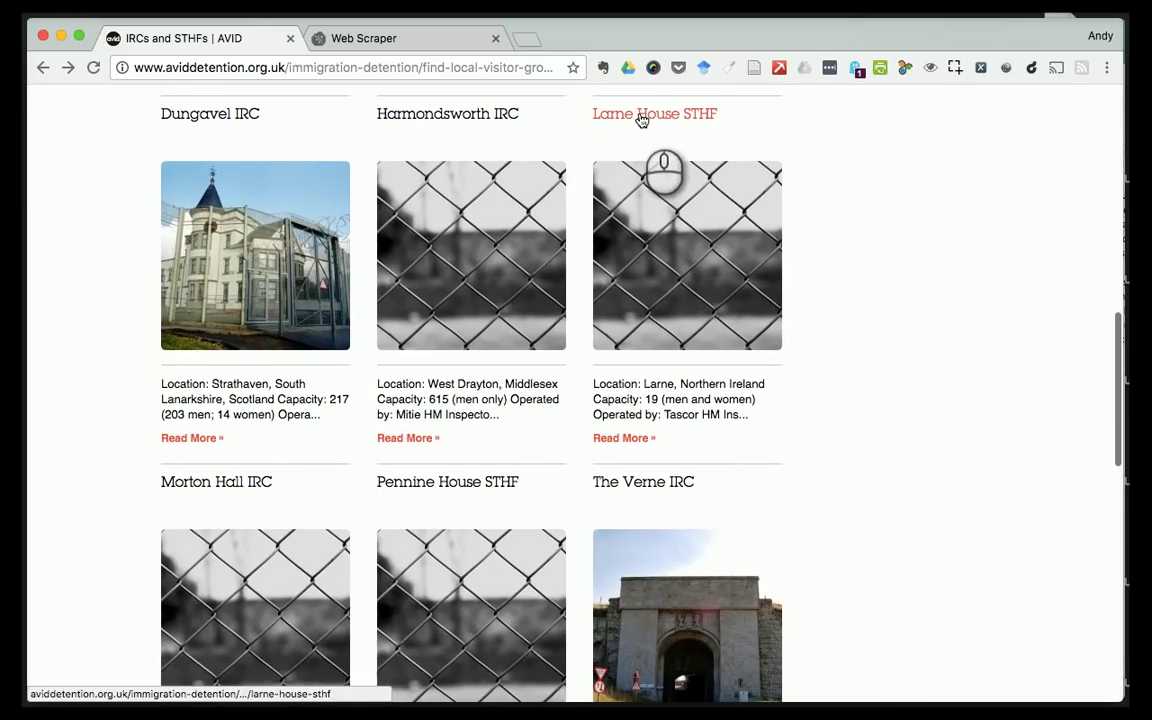
pyautogui.click(640, 114)
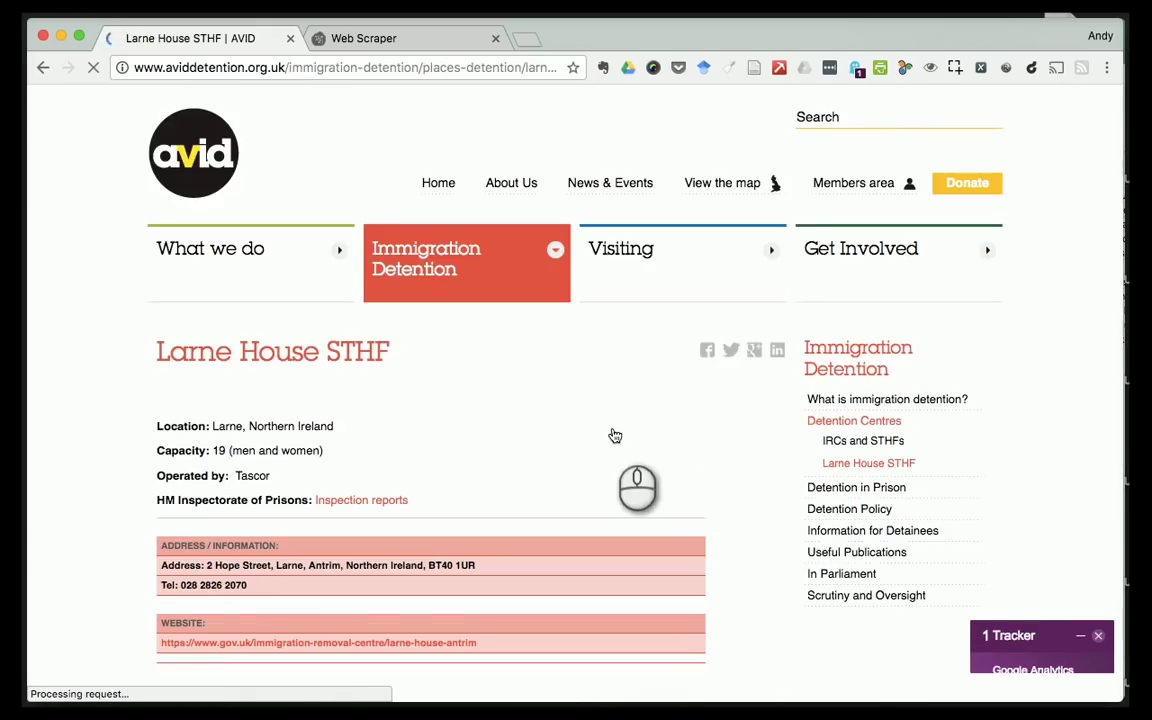
pyautogui.scroll(-3, 612, 435)
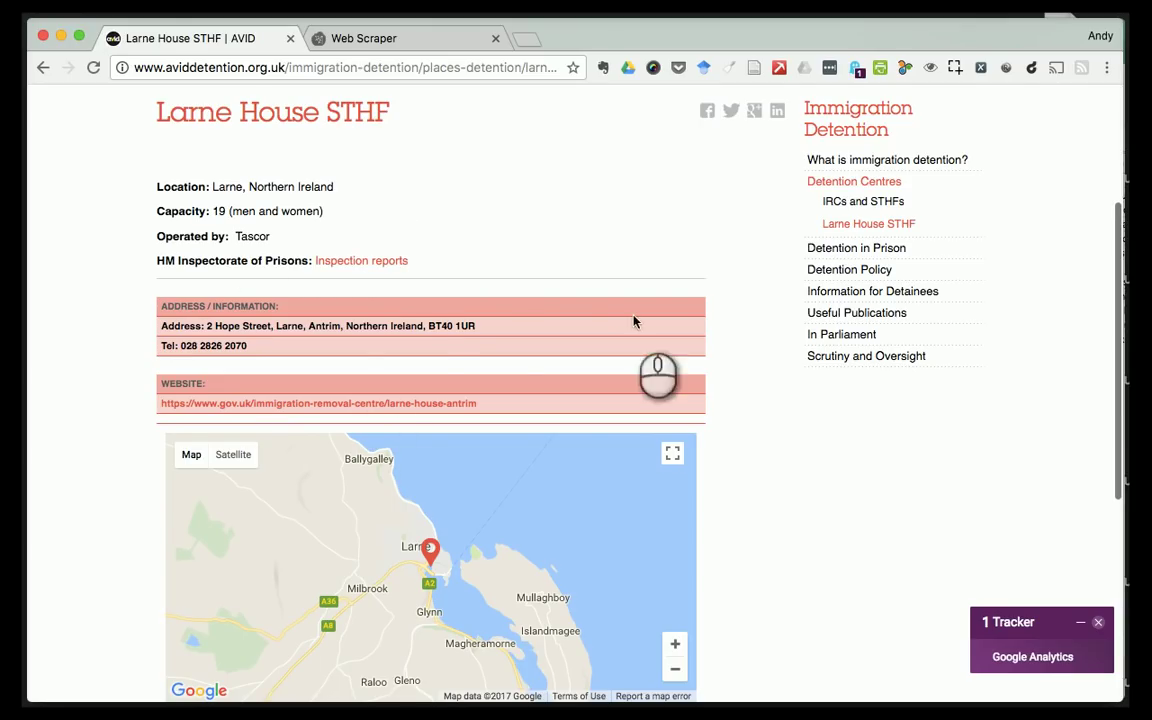
pyautogui.scroll(-1, 705, 437)
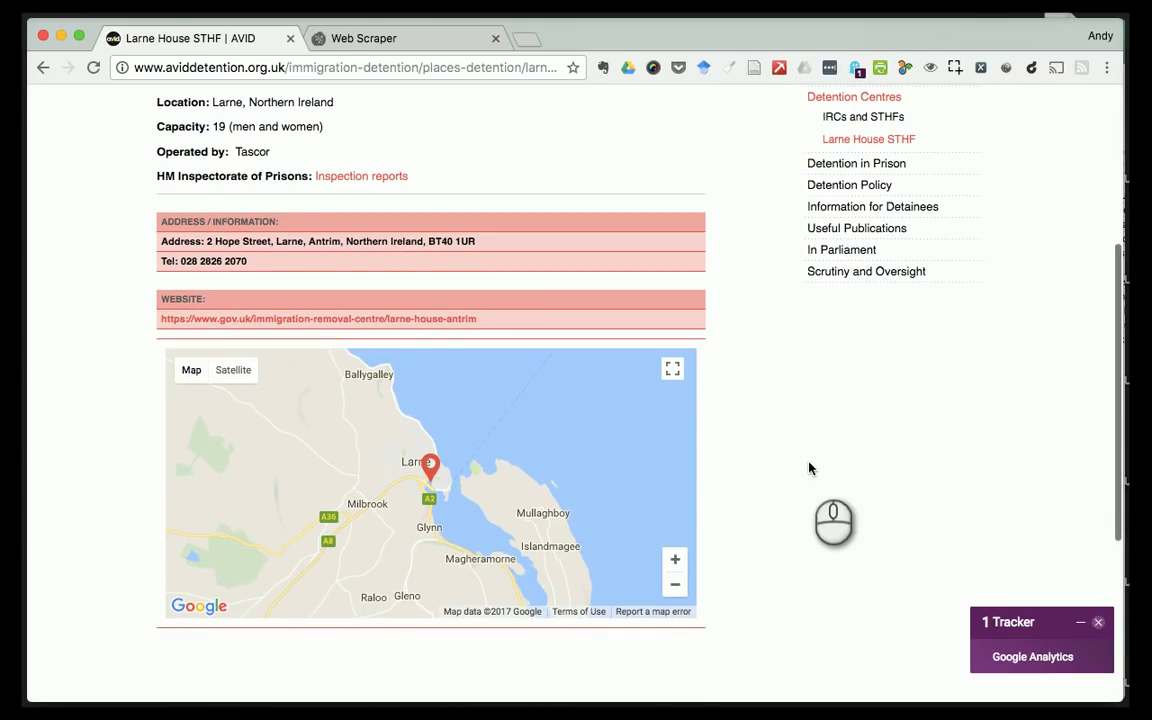
pyautogui.scroll(2, 810, 468)
pyautogui.click(42, 68)
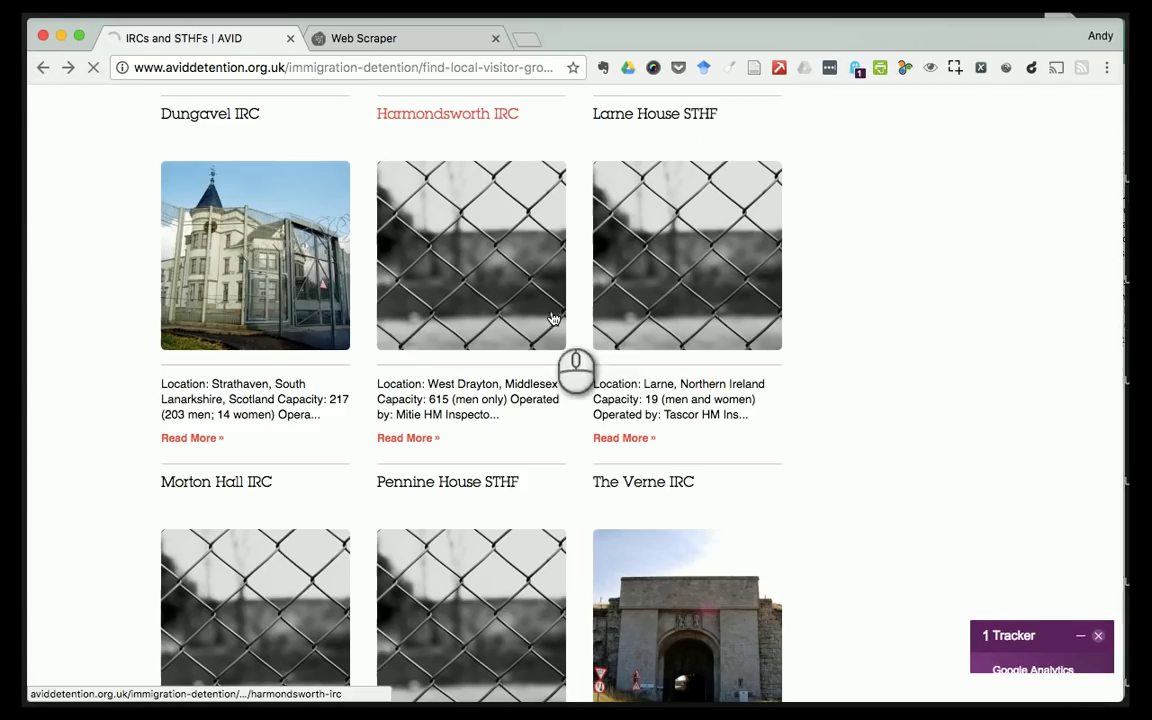
# - View the Dungavel IRC detail page, including its contact information and map, and go back to the list
pyautogui.click(222, 161)
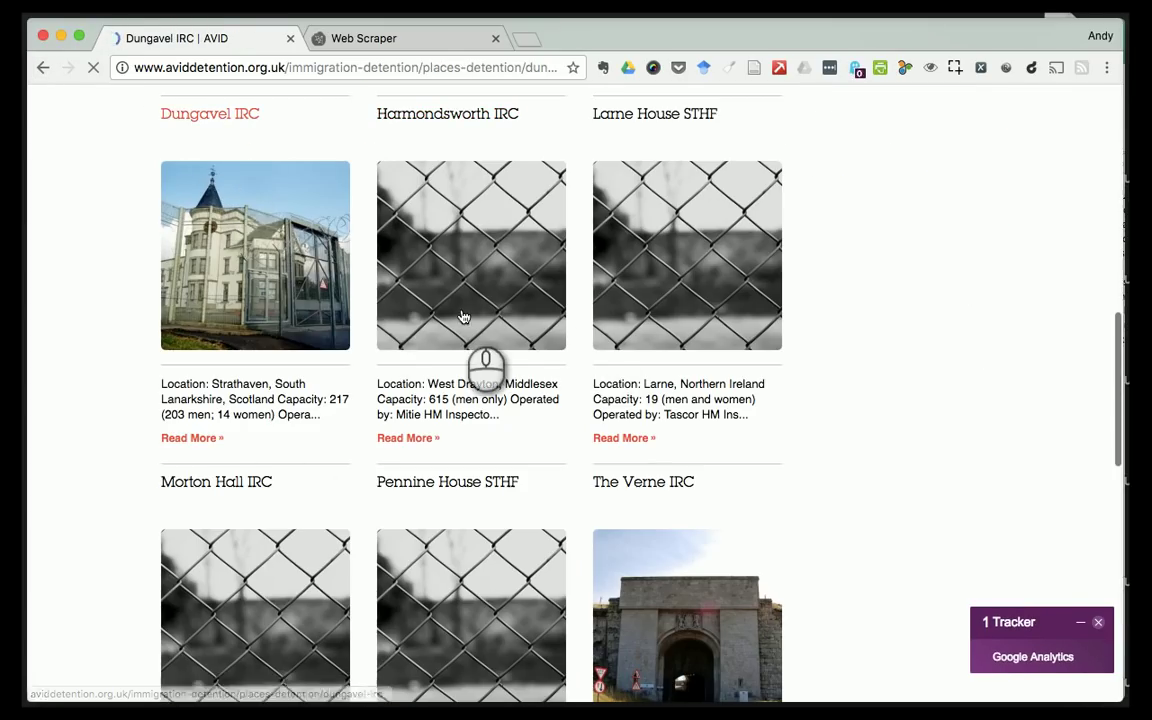
pyautogui.scroll(-4, 540, 482)
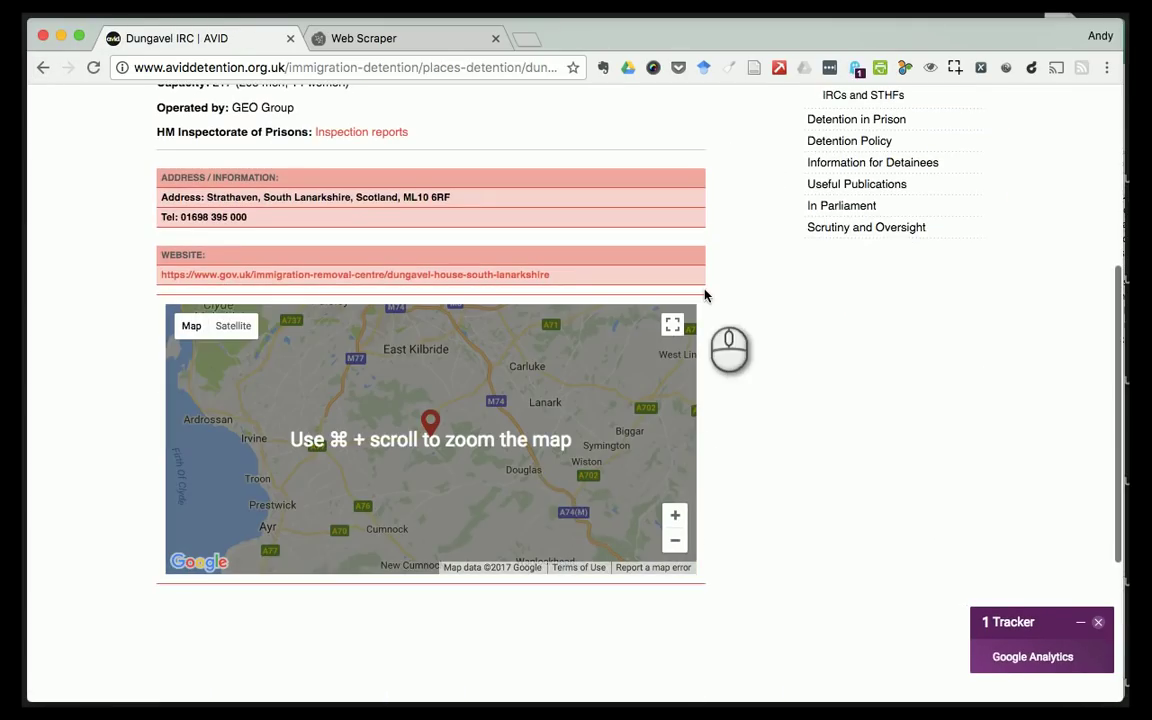
pyautogui.scroll(4, 704, 296)
pyautogui.click(42, 68)
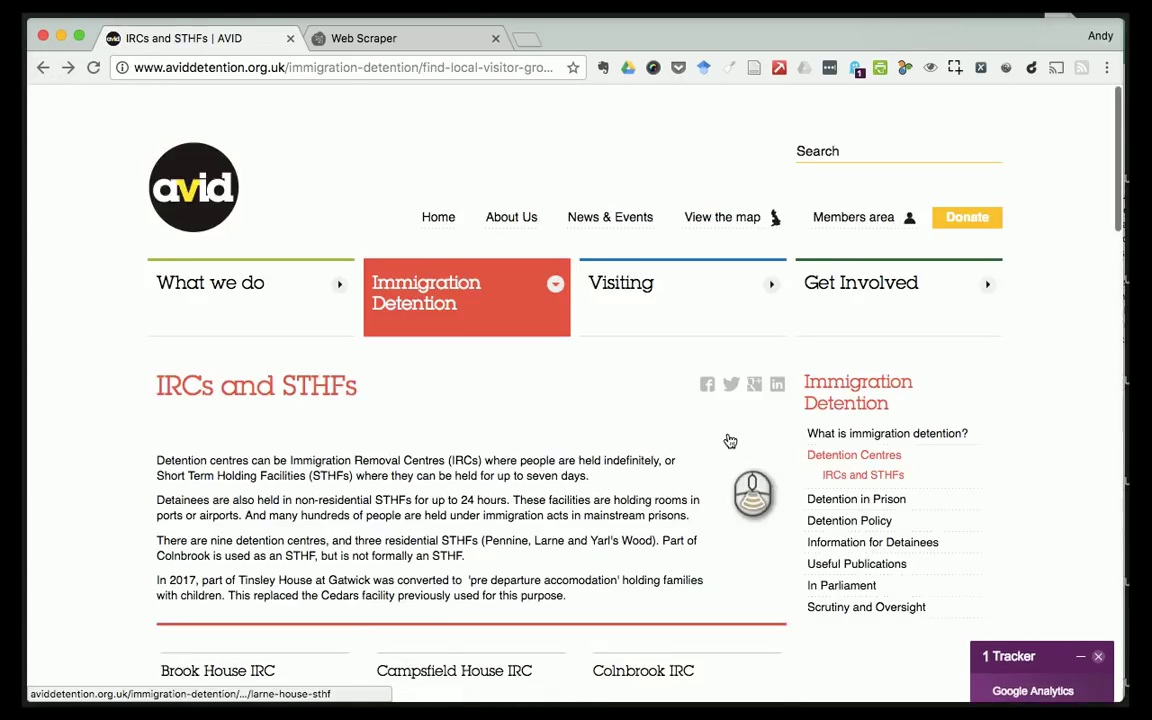
# - Review the Colnbrook IRC detail page and go back to the list of detention centres
pyautogui.scroll(-5, 716, 415)
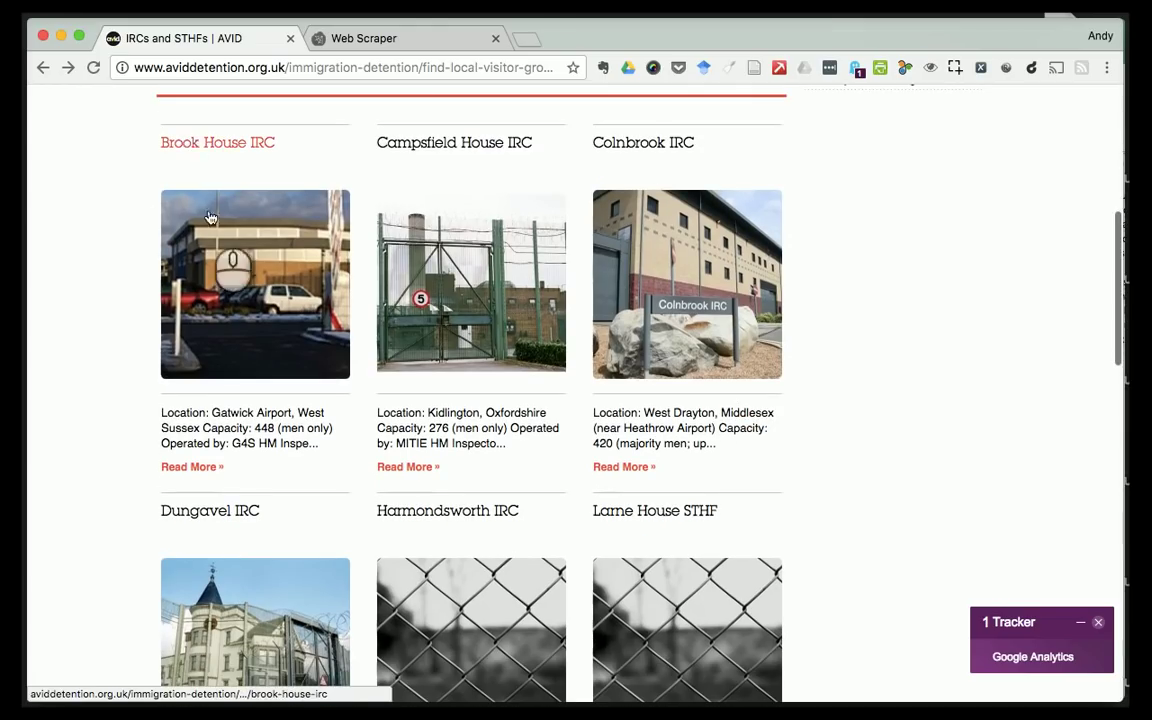
pyautogui.click(660, 145)
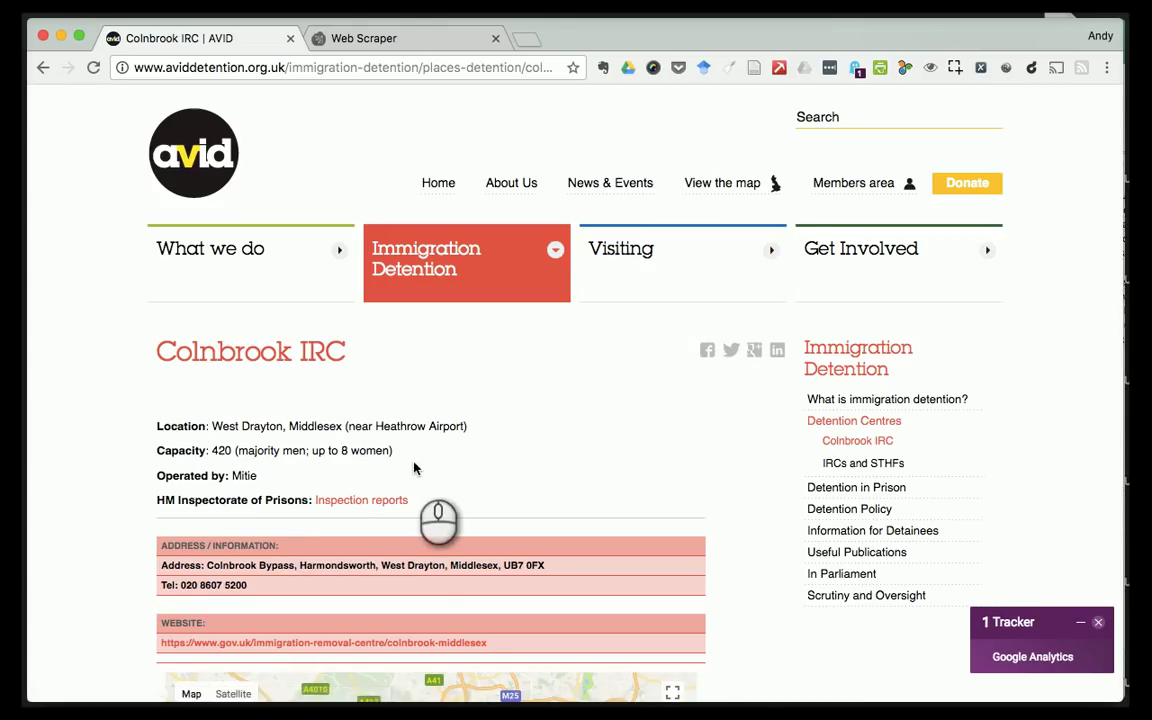
pyautogui.scroll(-3, 430, 500)
pyautogui.scroll(1, 689, 420)
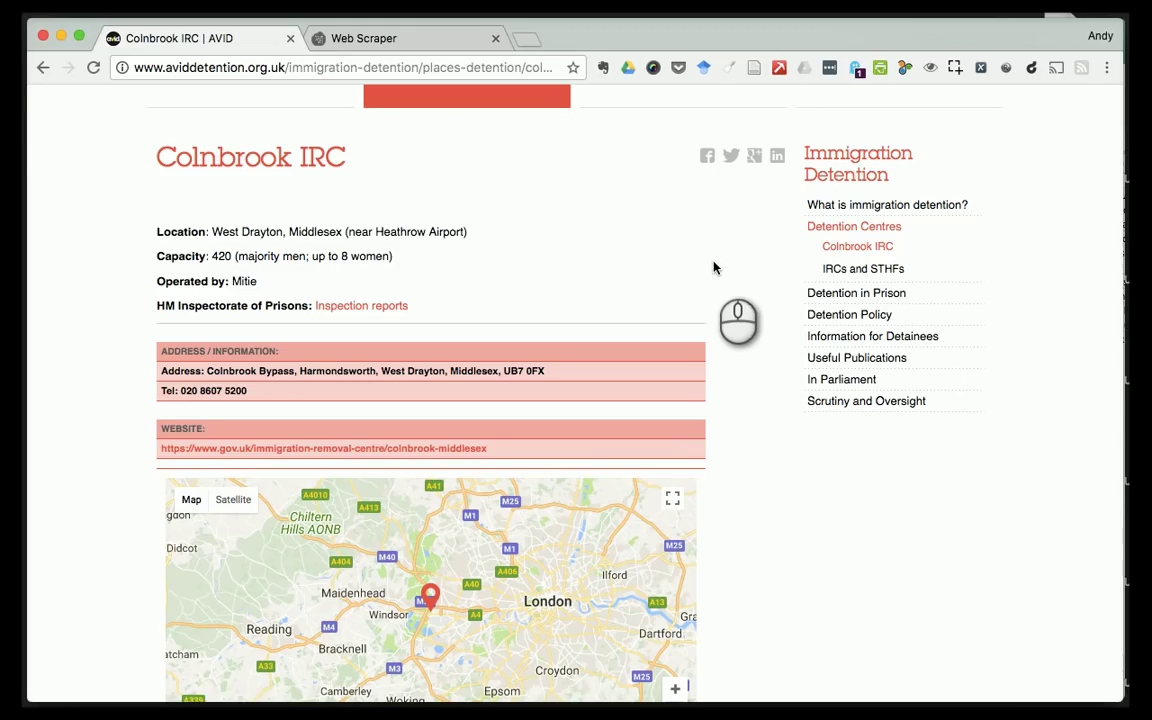
pyautogui.click(44, 66)
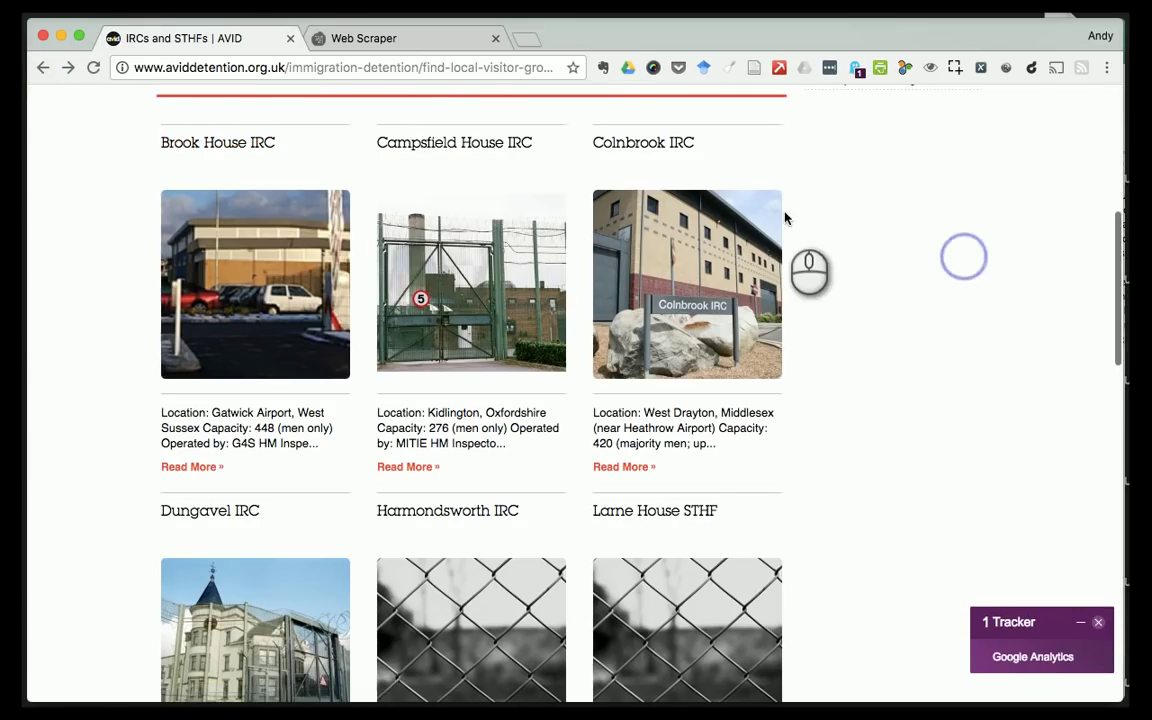
pyautogui.scroll(3, 790, 220)
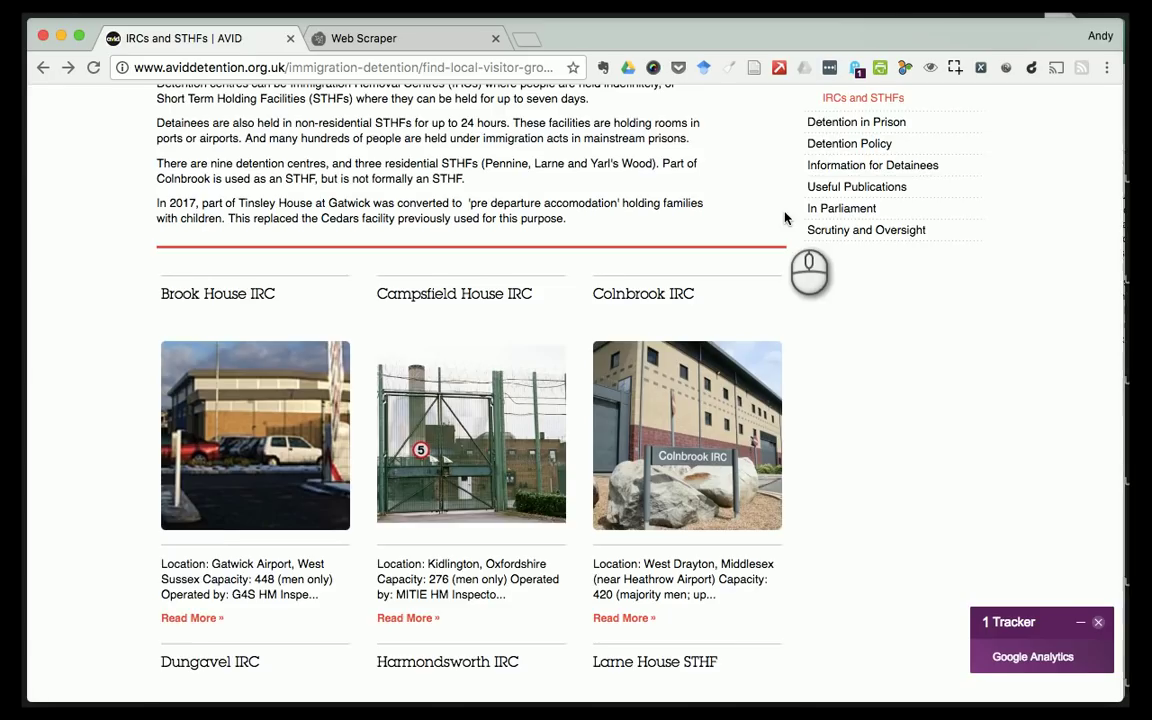
pyautogui.scroll(-2, 785, 218)
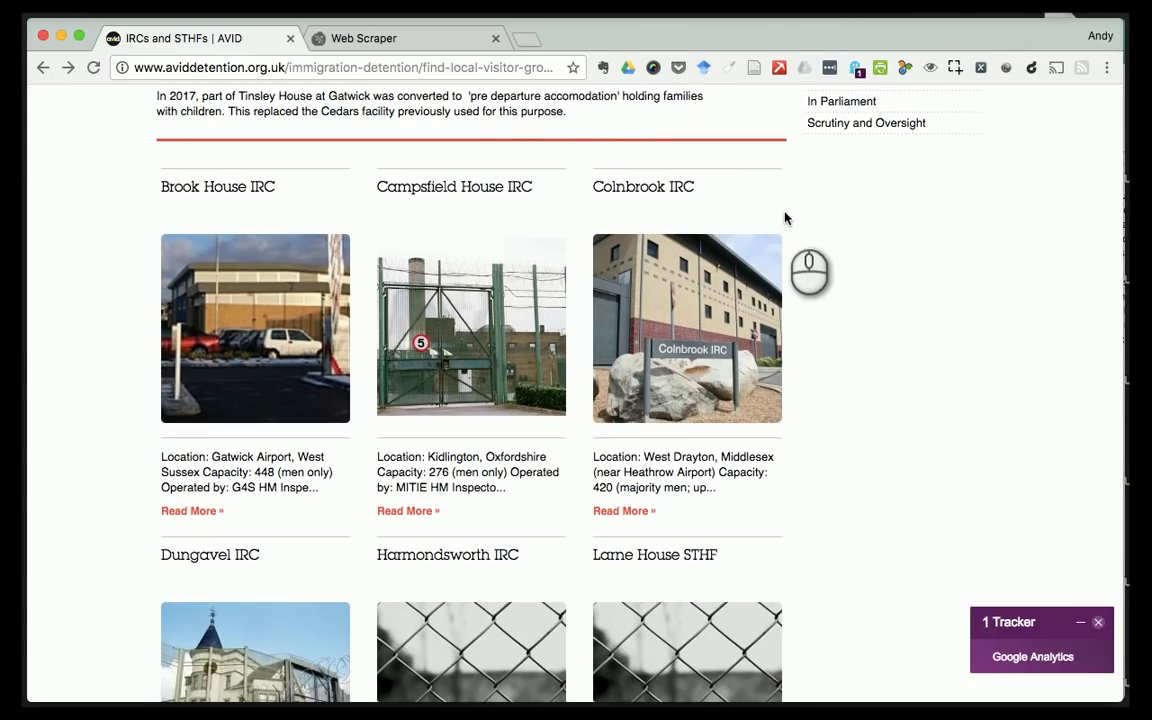
# - Look at the Web Scraper home page and switch back to the AVID list of centres
pyautogui.click(410, 37)
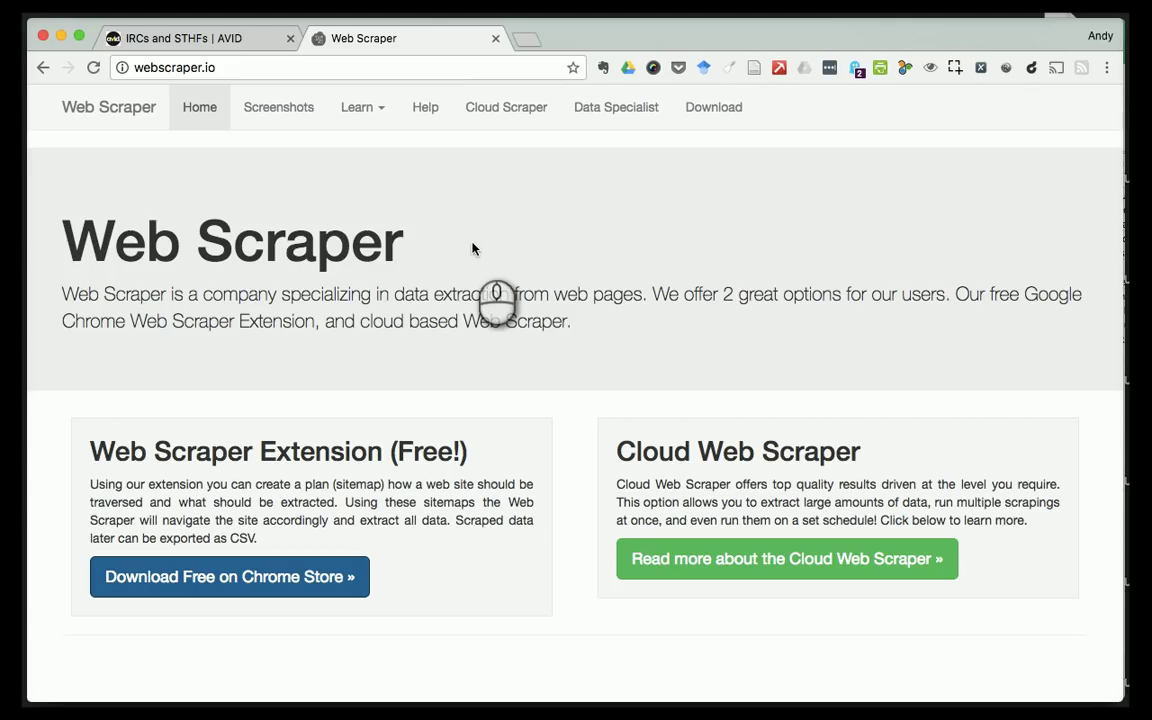
pyautogui.click(205, 38)
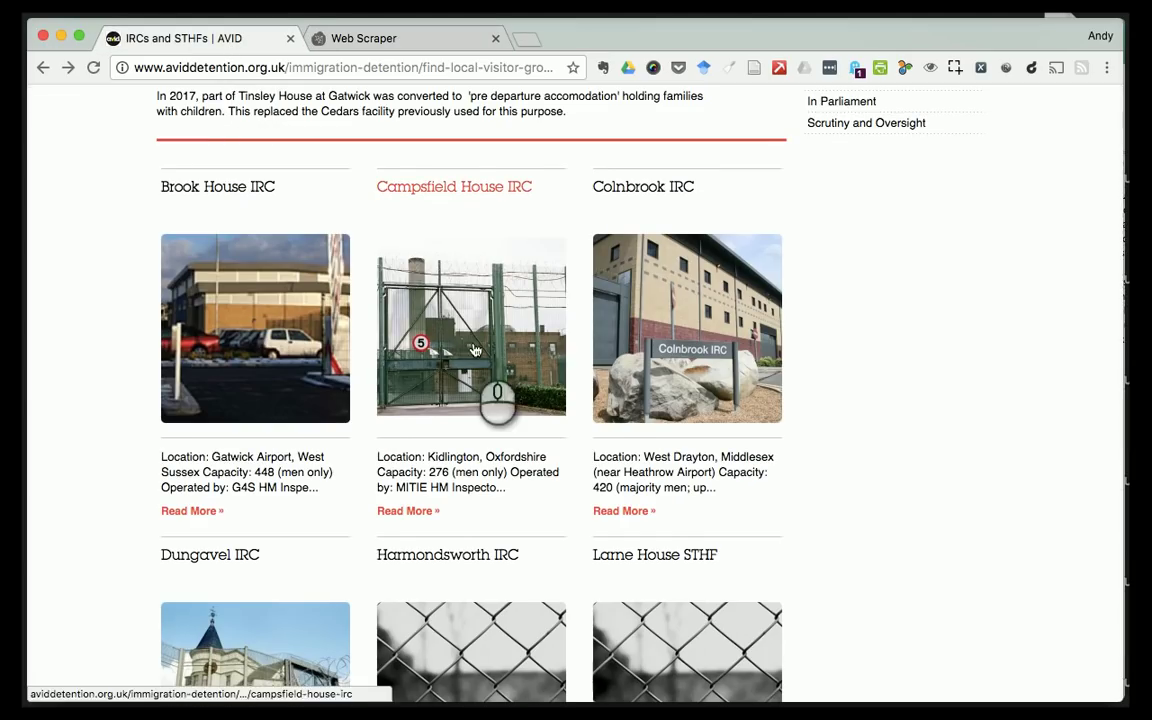
pyautogui.scroll(1, 840, 336)
pyautogui.scroll(-2, 840, 336)
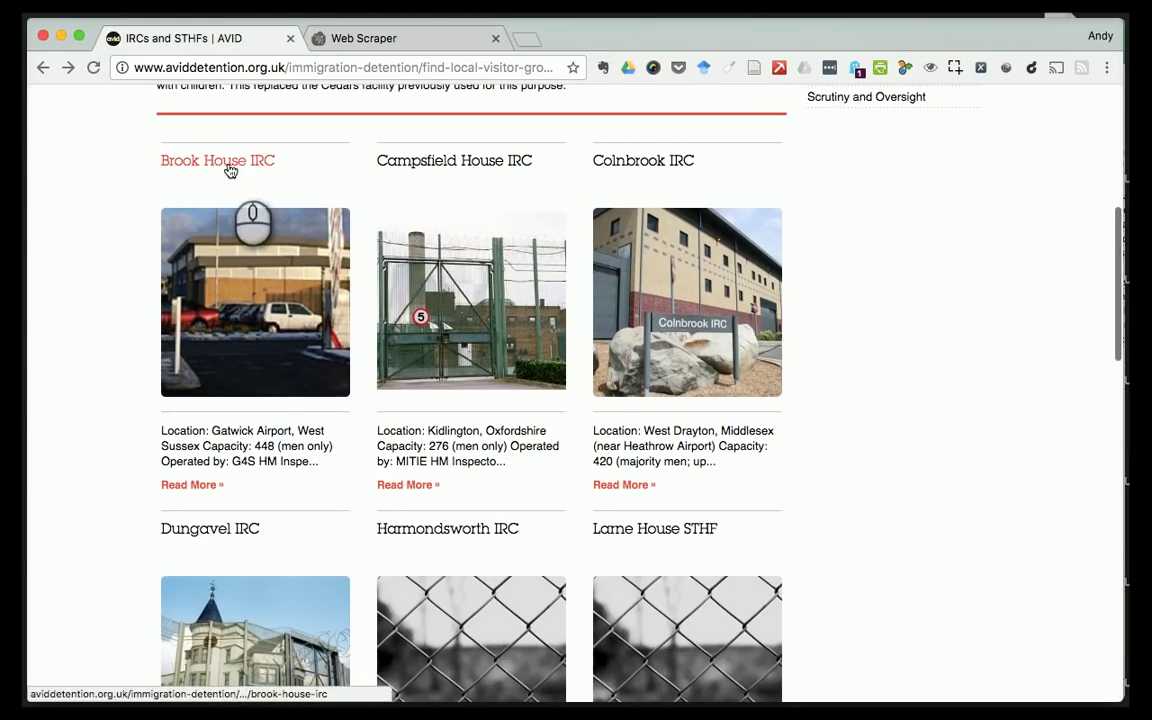
# - Examine the Brook House IRC page, highlighting its location line, and return to the list of centres
pyautogui.click(237, 178)
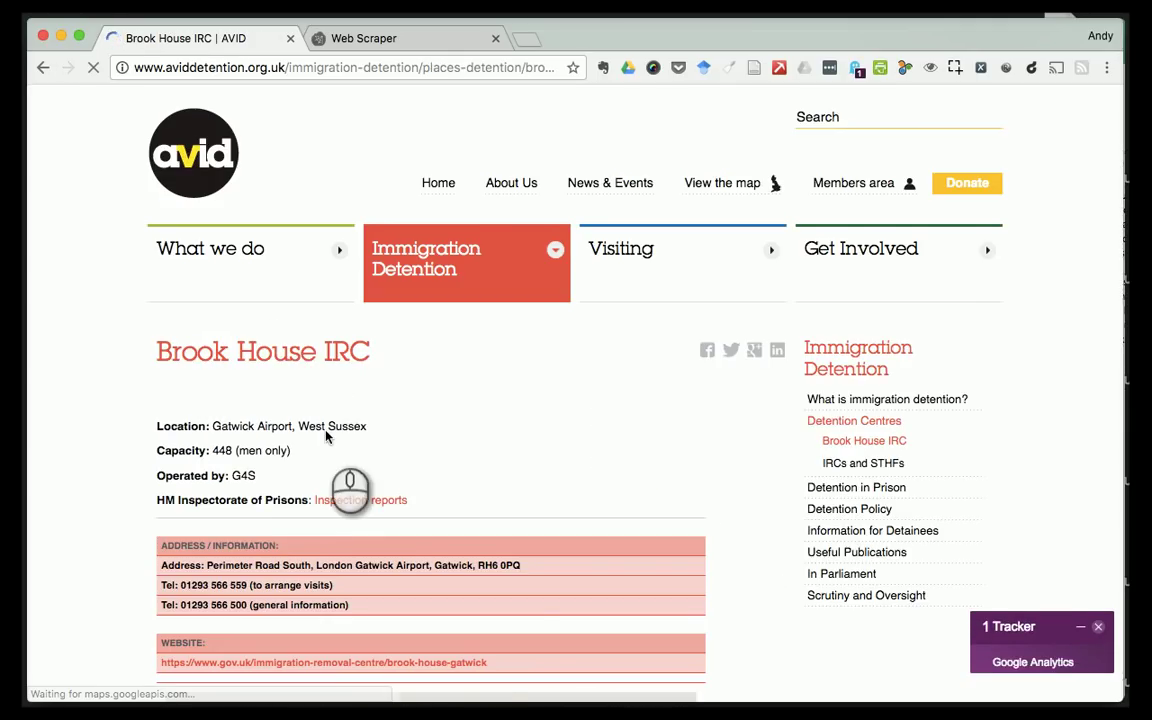
pyautogui.scroll(-5, 292, 386)
pyautogui.scroll(-1, 326, 437)
pyautogui.moveTo(157, 200); pyautogui.dragTo(377, 210)
pyautogui.moveTo(368, 275); pyautogui.dragTo(150, 277)
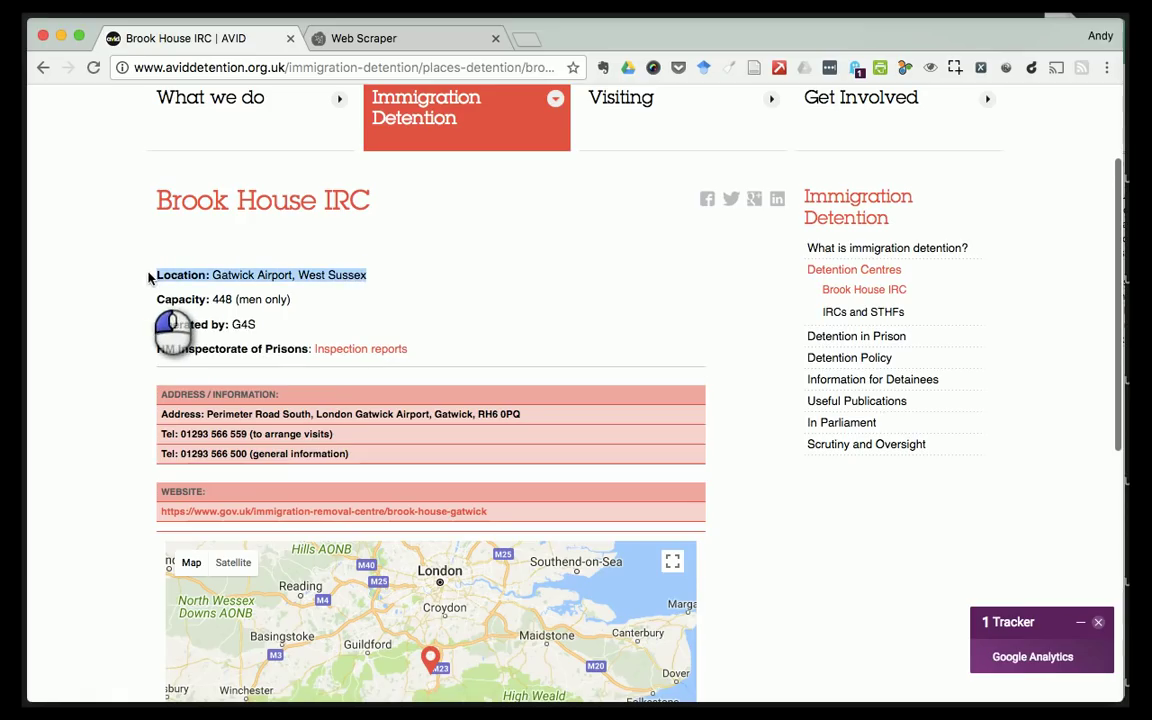
pyautogui.click(148, 298)
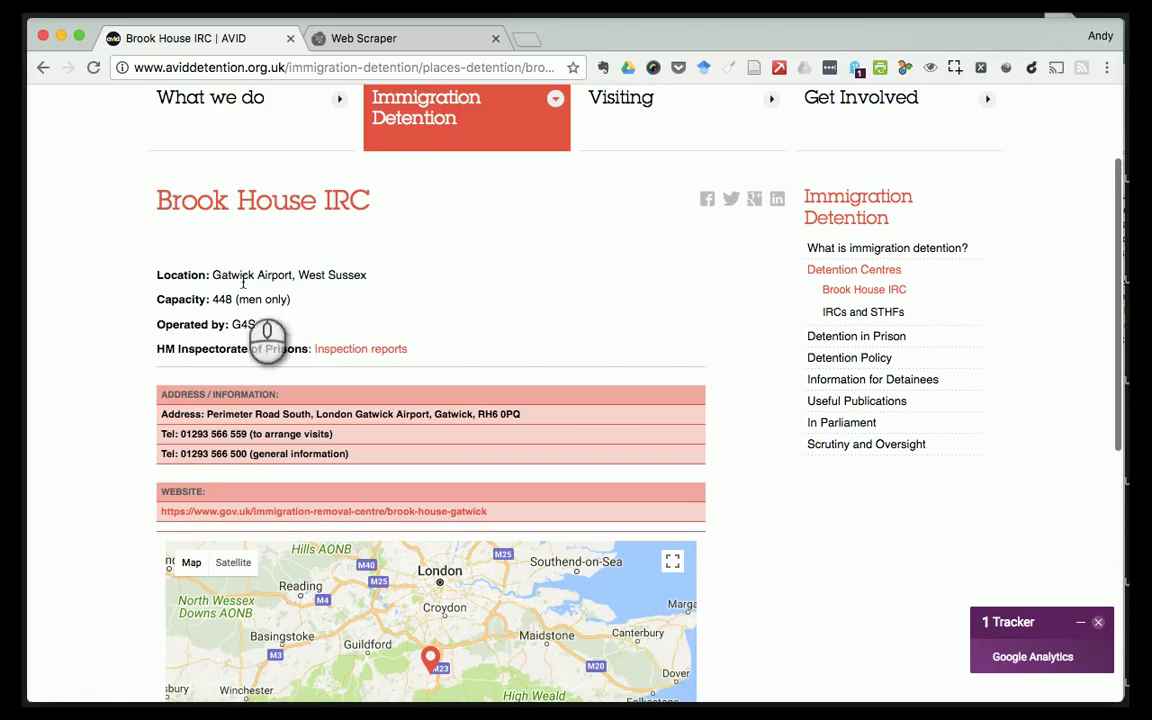
pyautogui.click(583, 305)
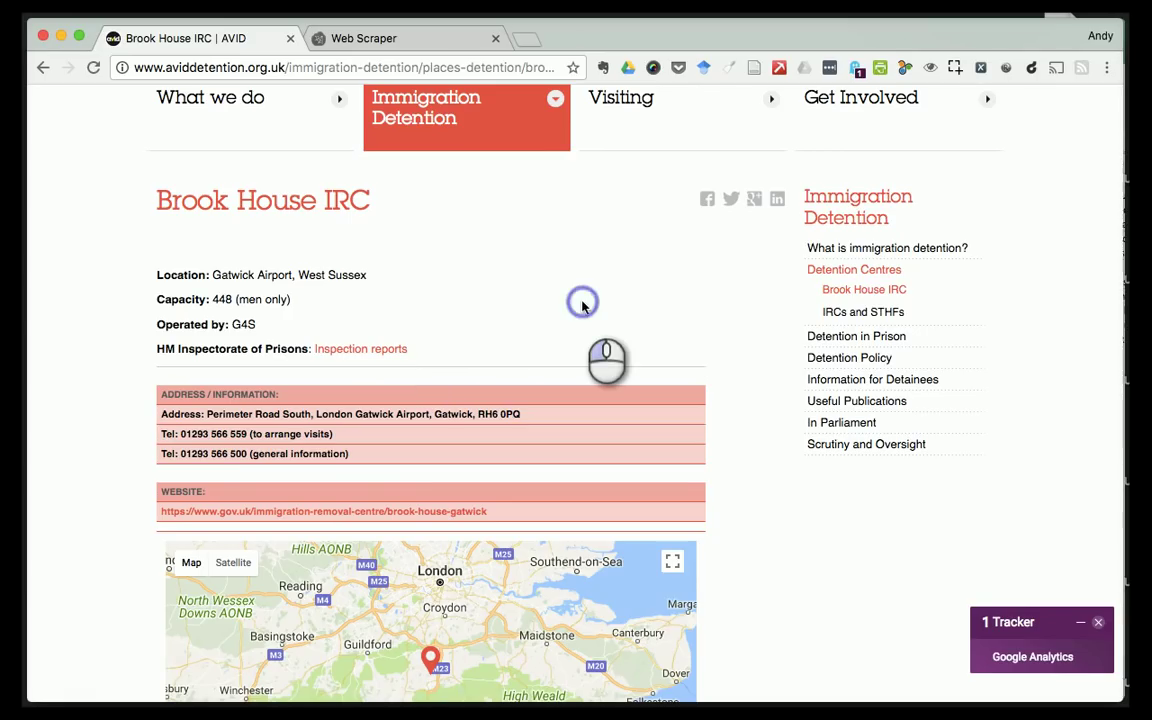
pyautogui.click(43, 67)
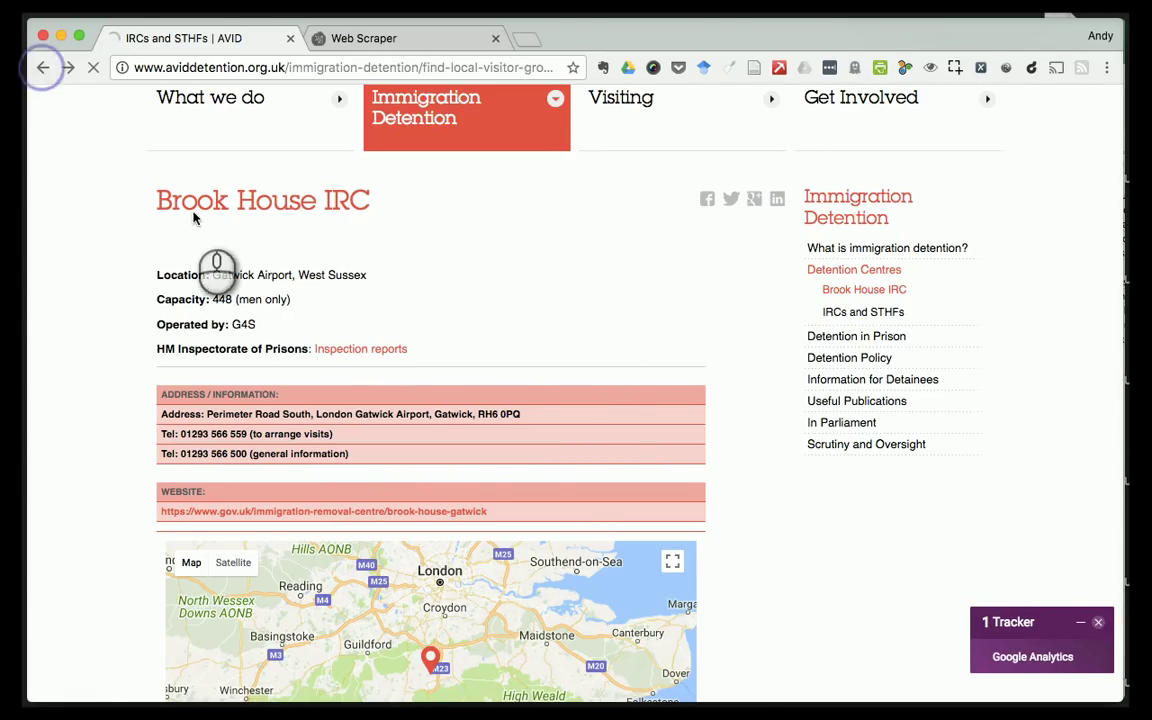
pyautogui.scroll(2, 41, 249)
pyautogui.scroll(-3, 44, 251)
pyautogui.scroll(2, 44, 251)
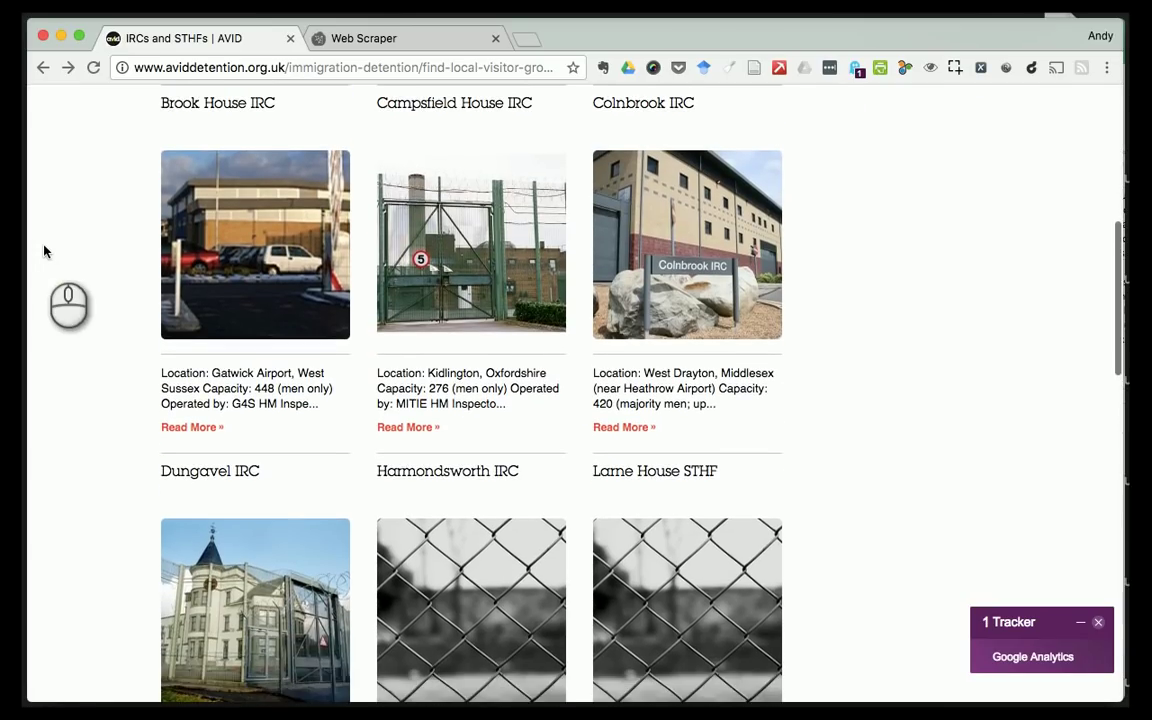
pyautogui.scroll(1, 44, 251)
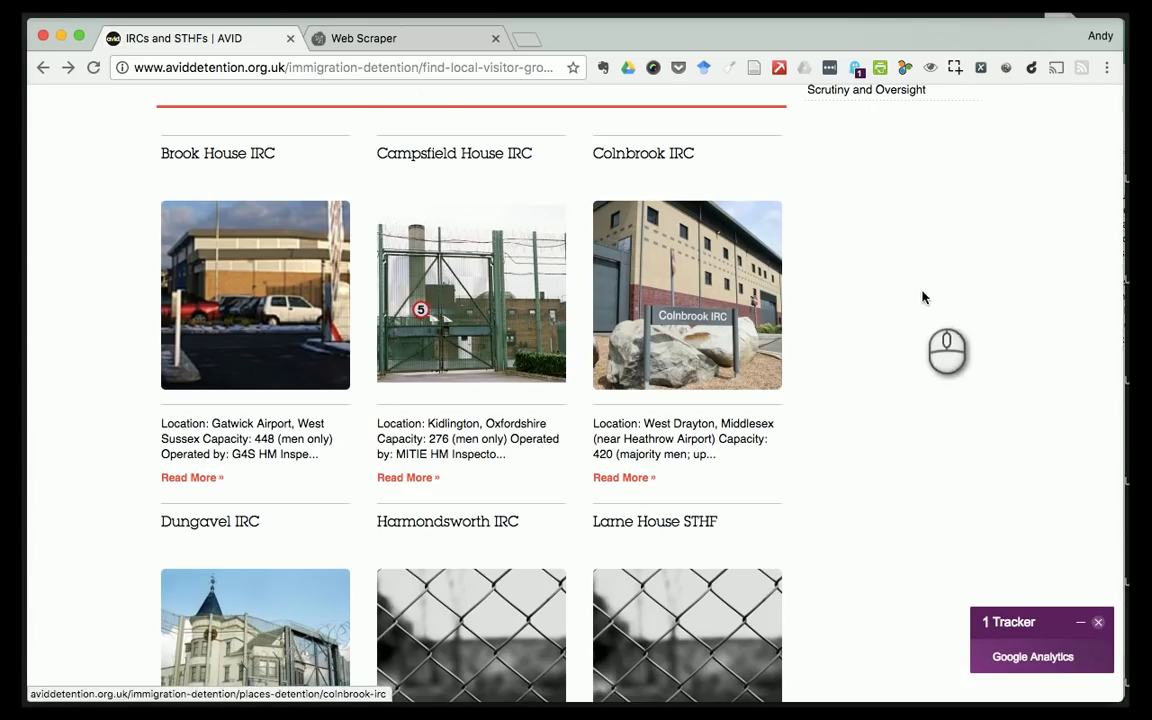
# - Install the free Web Scraper extension in Chrome from the download link on the Web Scraper site
pyautogui.click(387, 40)
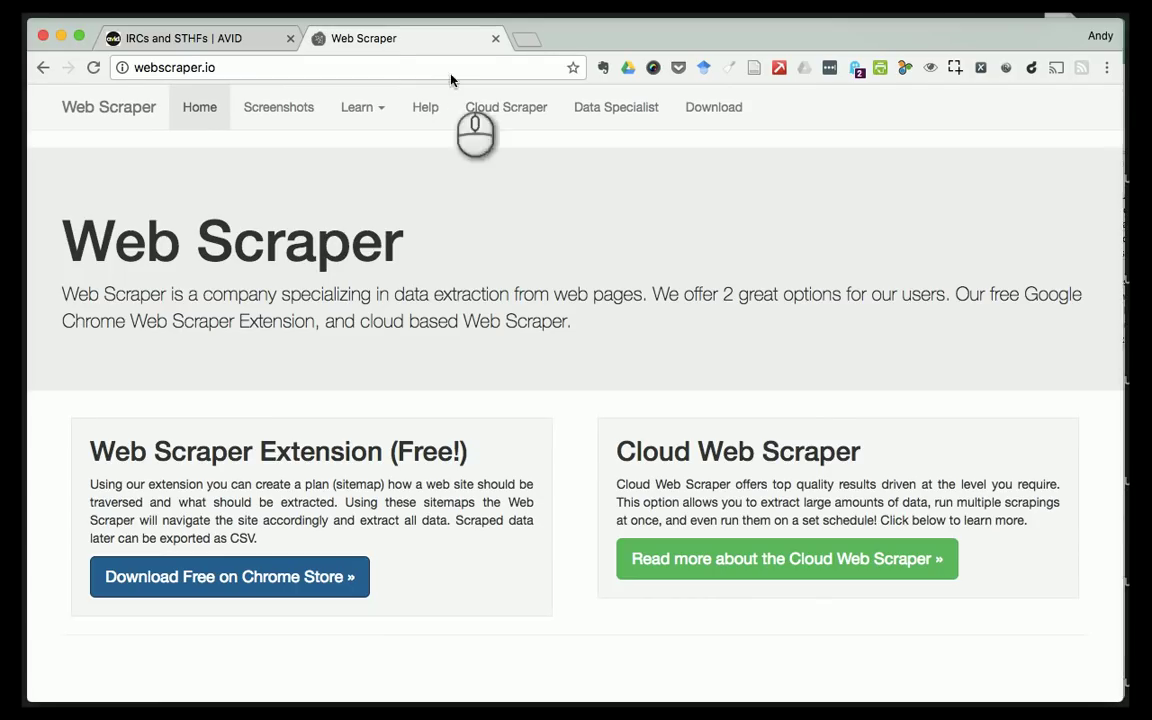
pyautogui.click(201, 587)
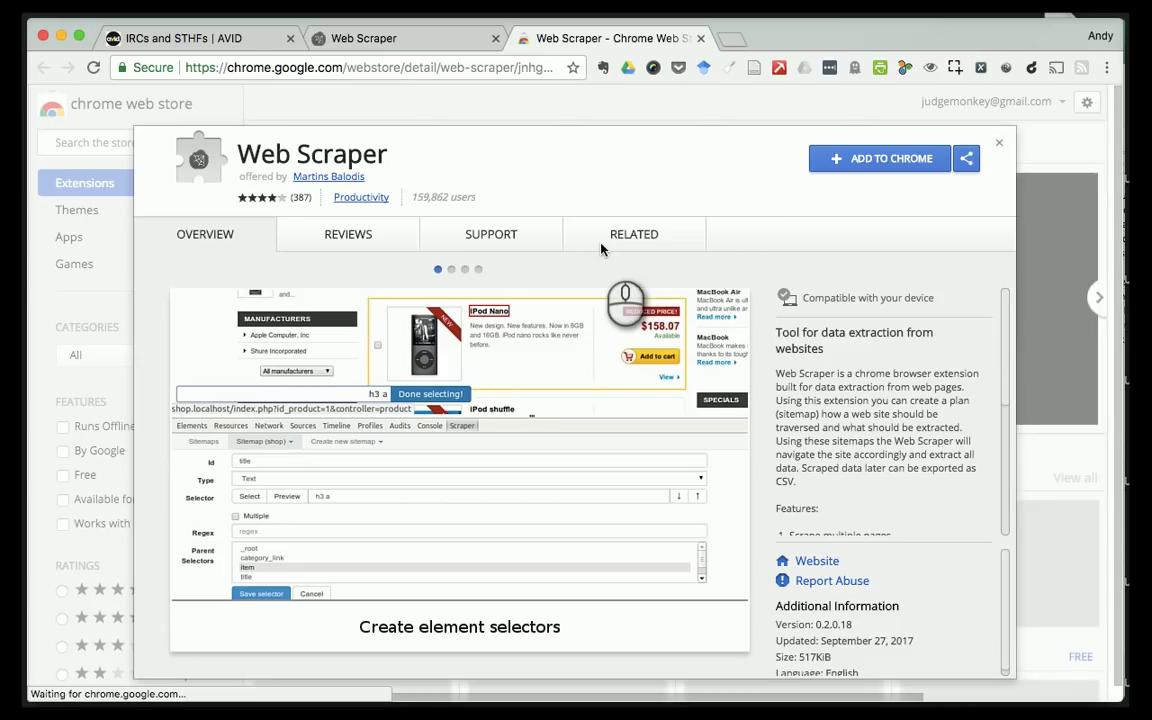
pyautogui.click(888, 160)
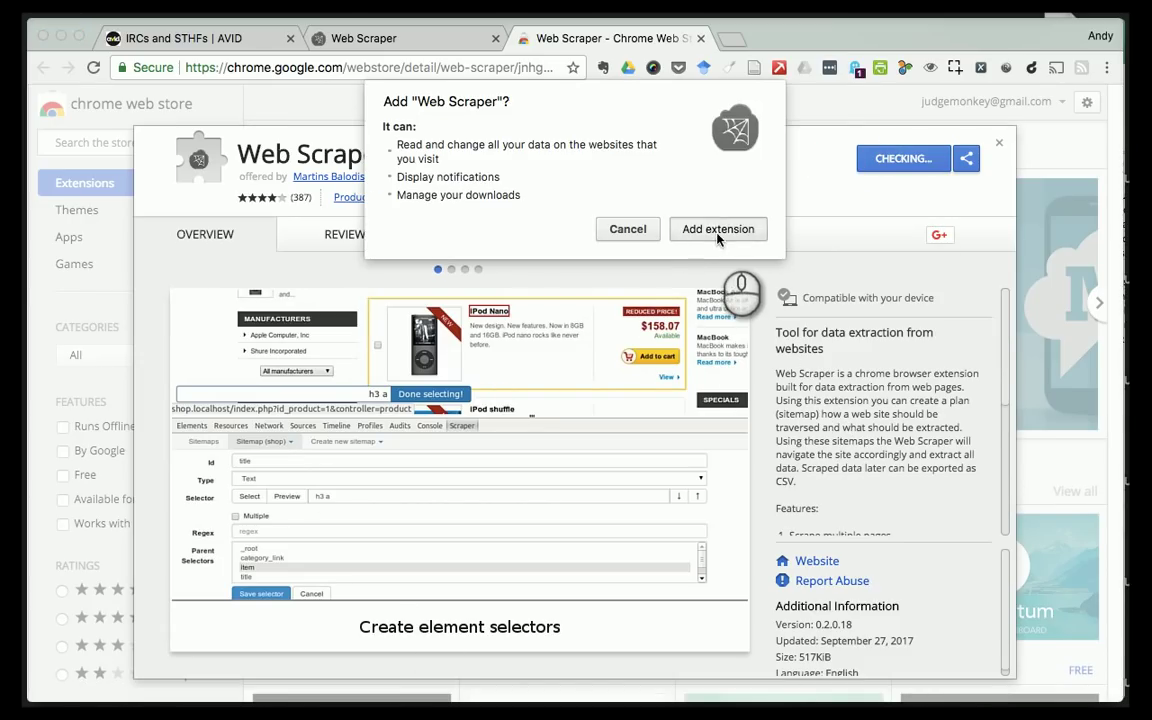
pyautogui.click(717, 234)
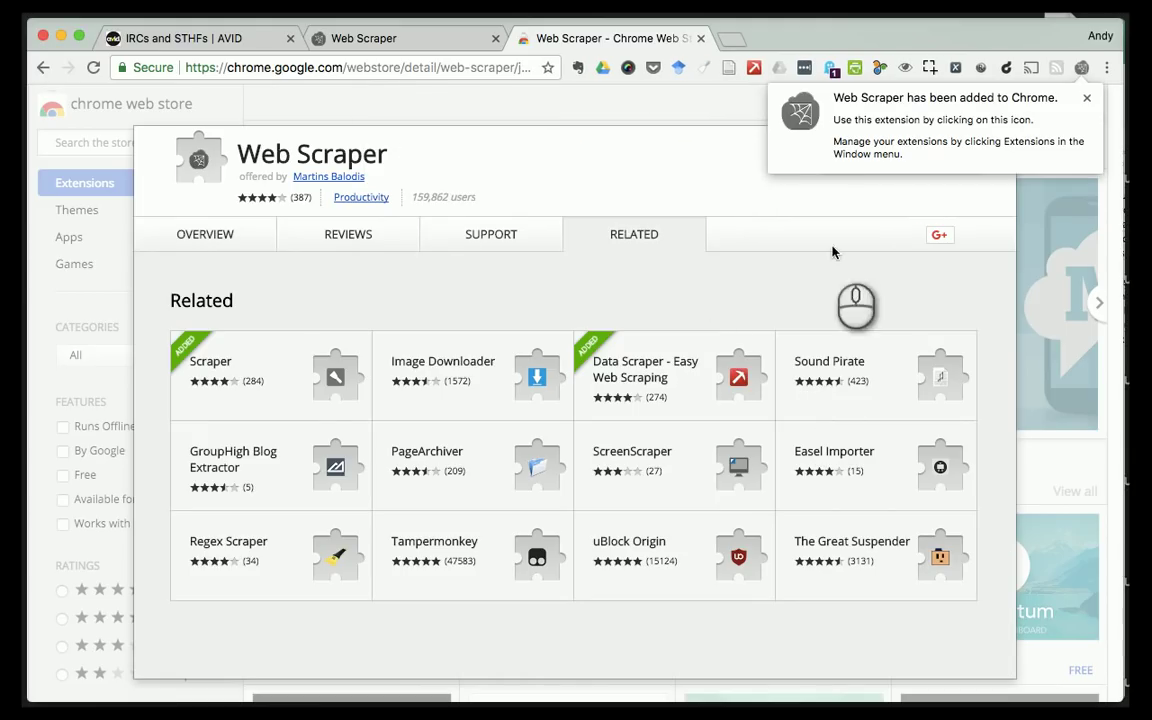
# - Dismiss the extension notice, close the Chrome Web Store page and return to the AVID list of detention centres
pyautogui.click(1088, 101)
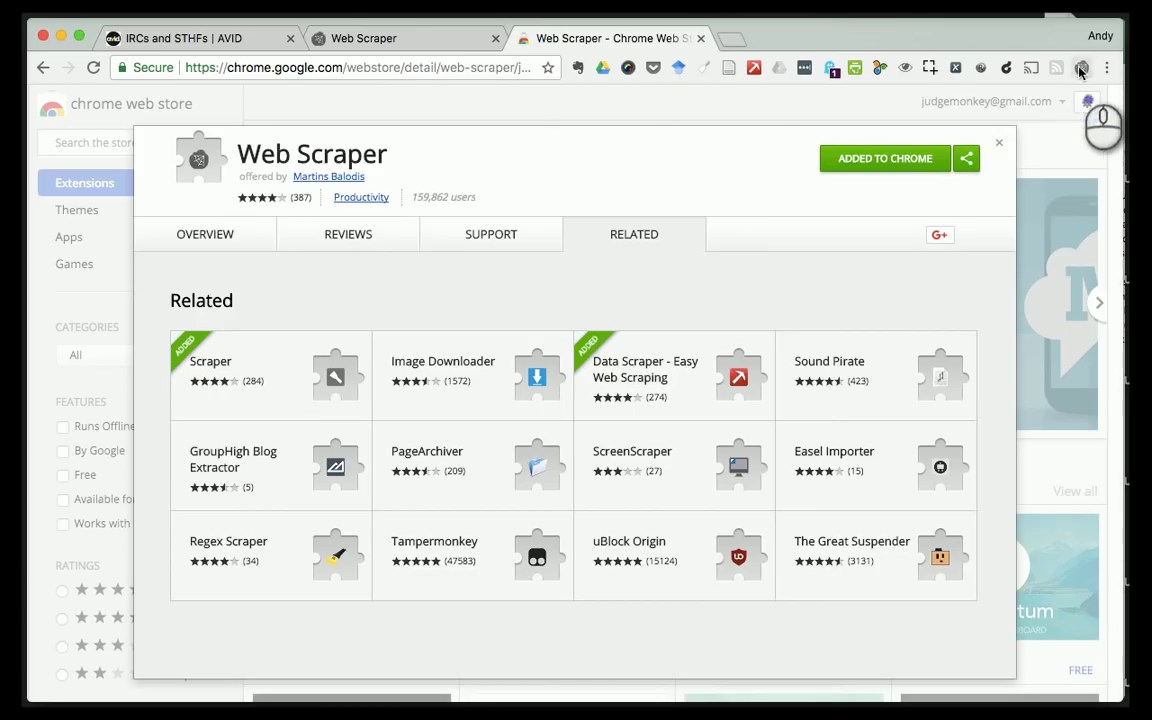
pyautogui.click(701, 38)
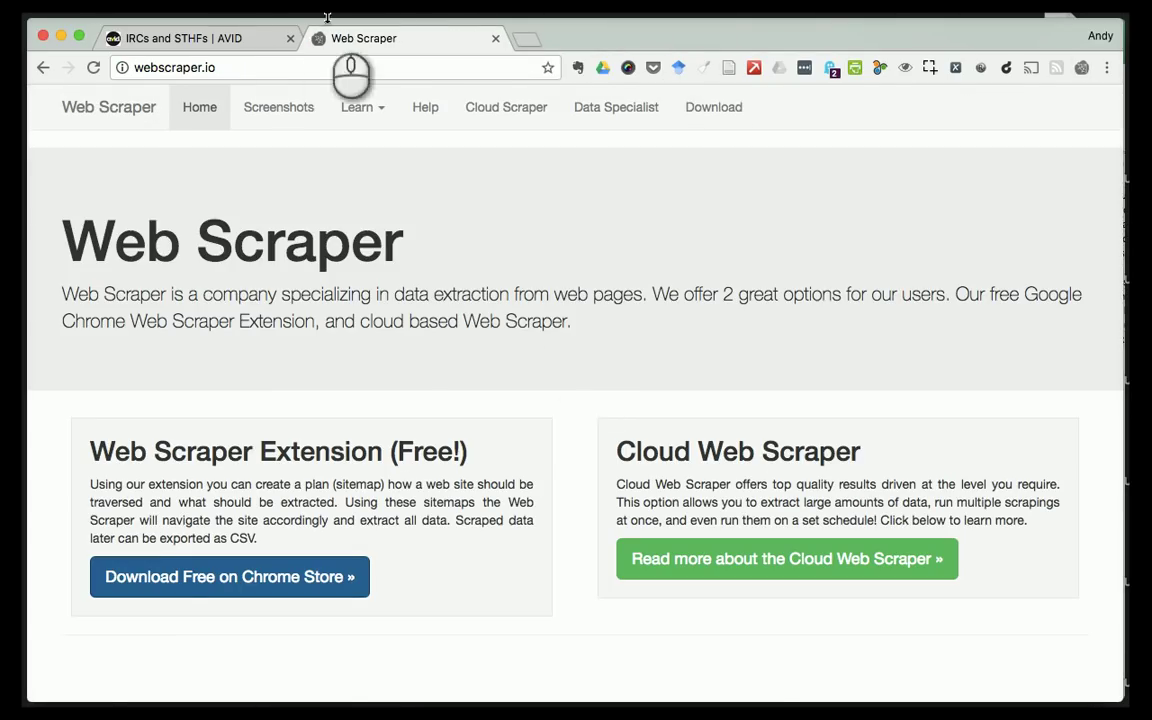
pyautogui.click(210, 38)
pyautogui.scroll(2, 58, 228)
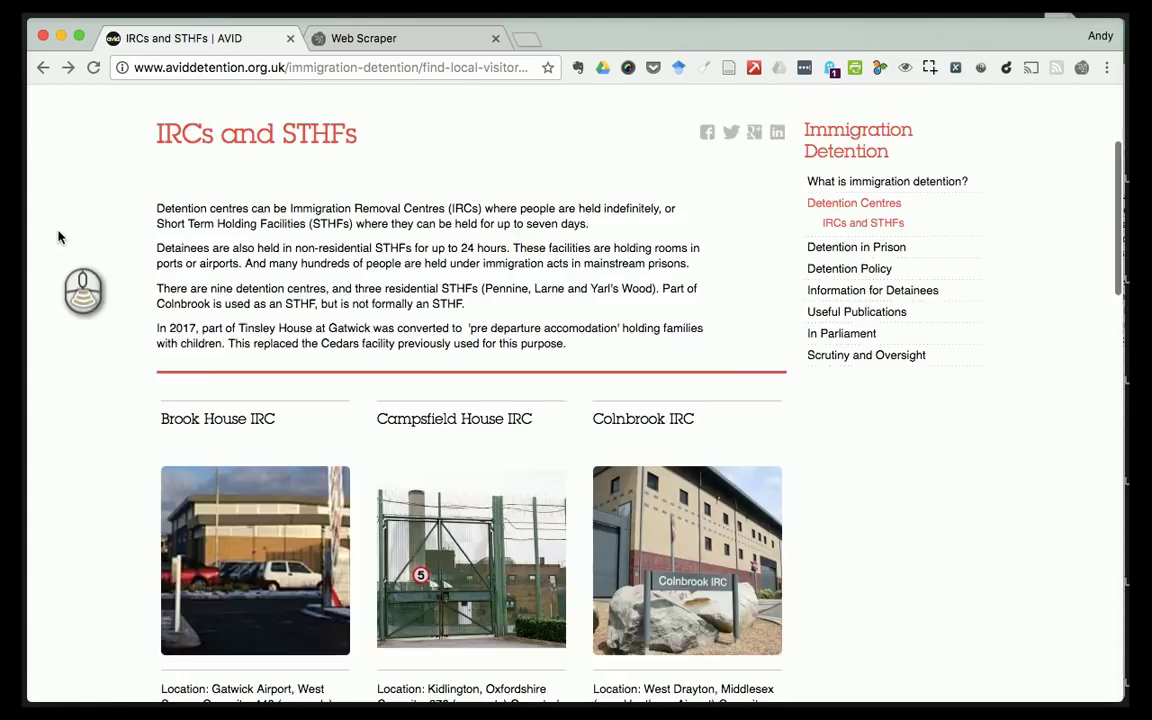
pyautogui.scroll(-3, 58, 233)
pyautogui.scroll(1, 58, 237)
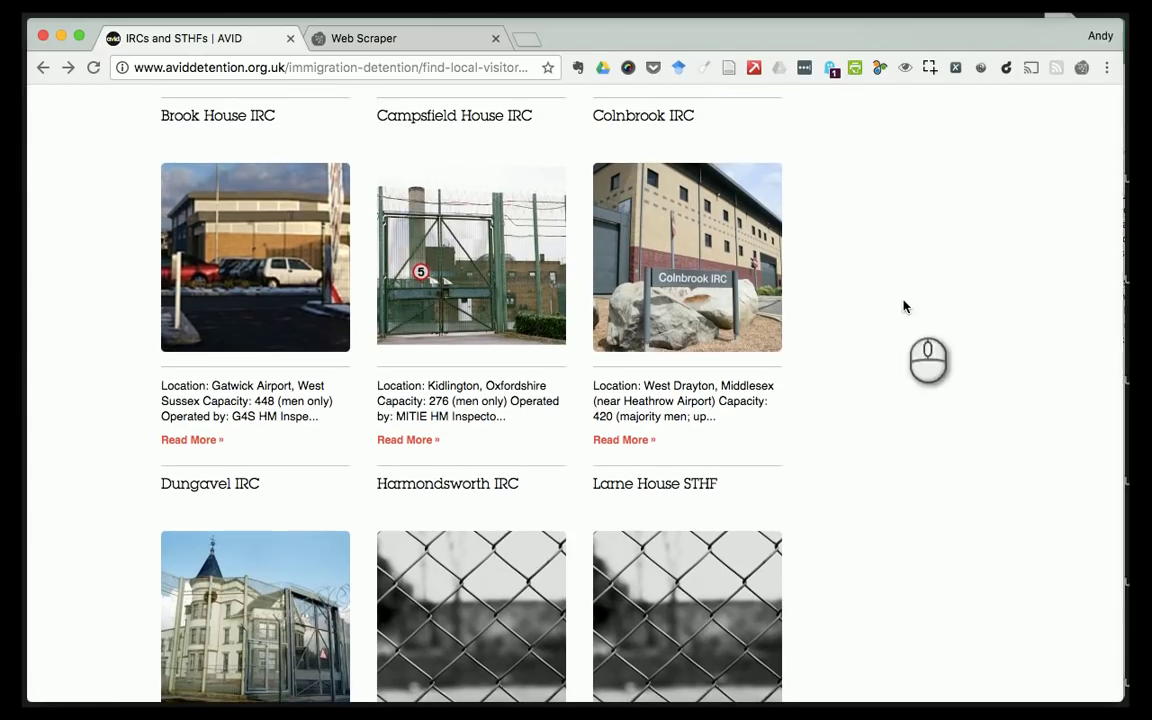
# - Read the Web Scraper extension's instructions for opening the developer tools, highlighting the list of ways per operating system, and dismiss them
pyautogui.click(1083, 70)
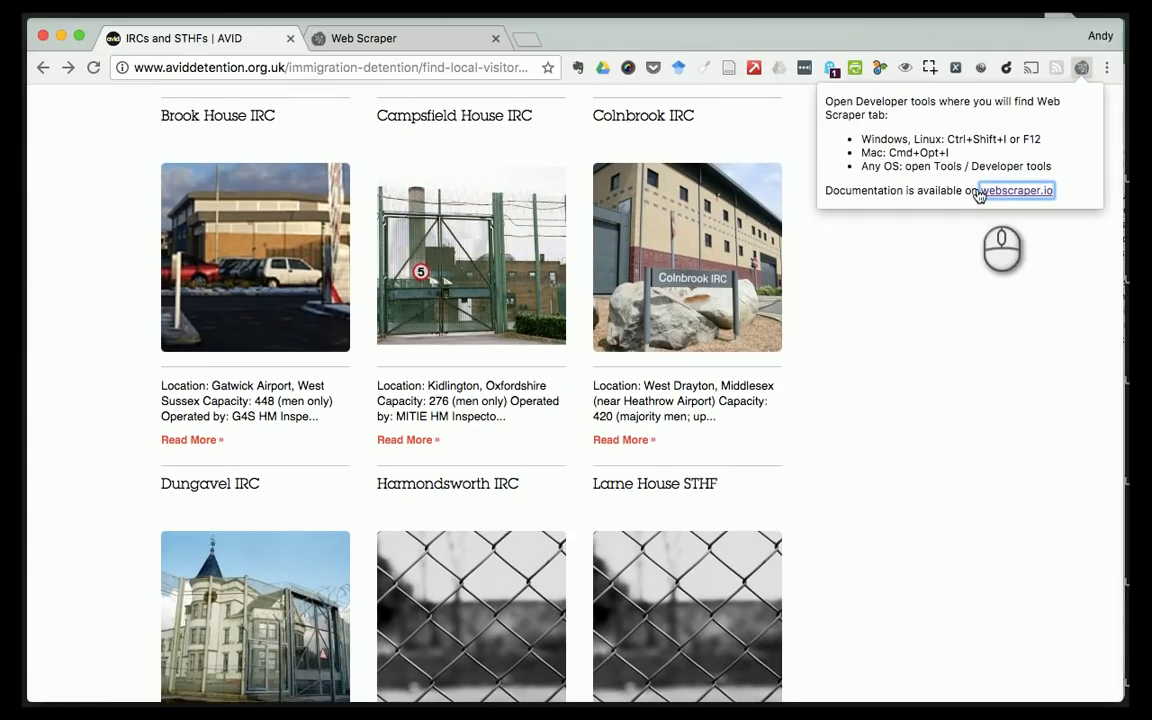
pyautogui.moveTo(825, 101); pyautogui.dragTo(941, 104)
pyautogui.moveTo(860, 139); pyautogui.dragTo(1053, 170)
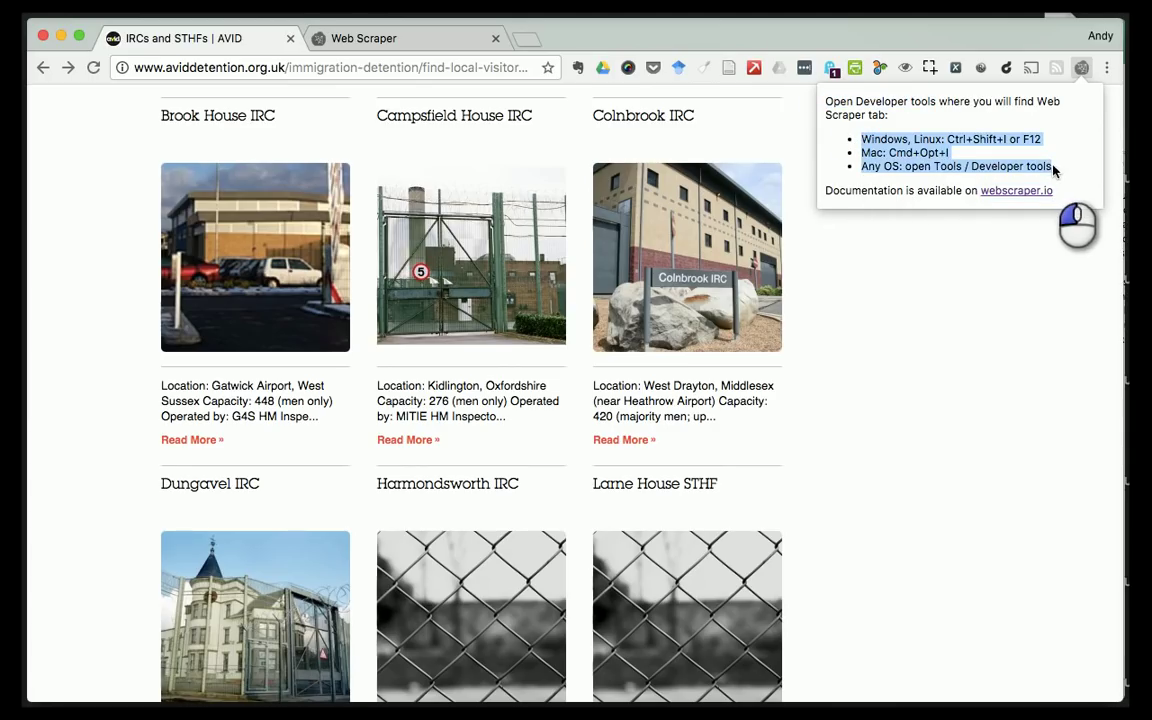
pyautogui.click(895, 289)
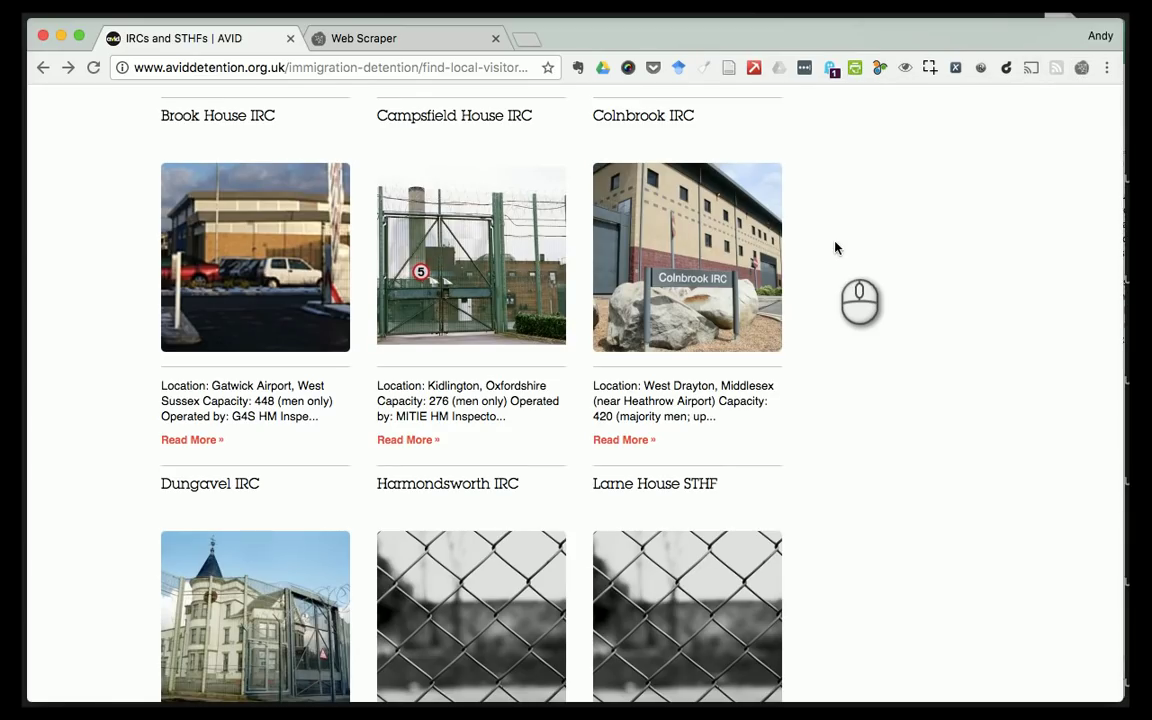
# - Open Chrome's Developer Tools on the AVID IRCs and STHFs page
pyautogui.click(1107, 68)
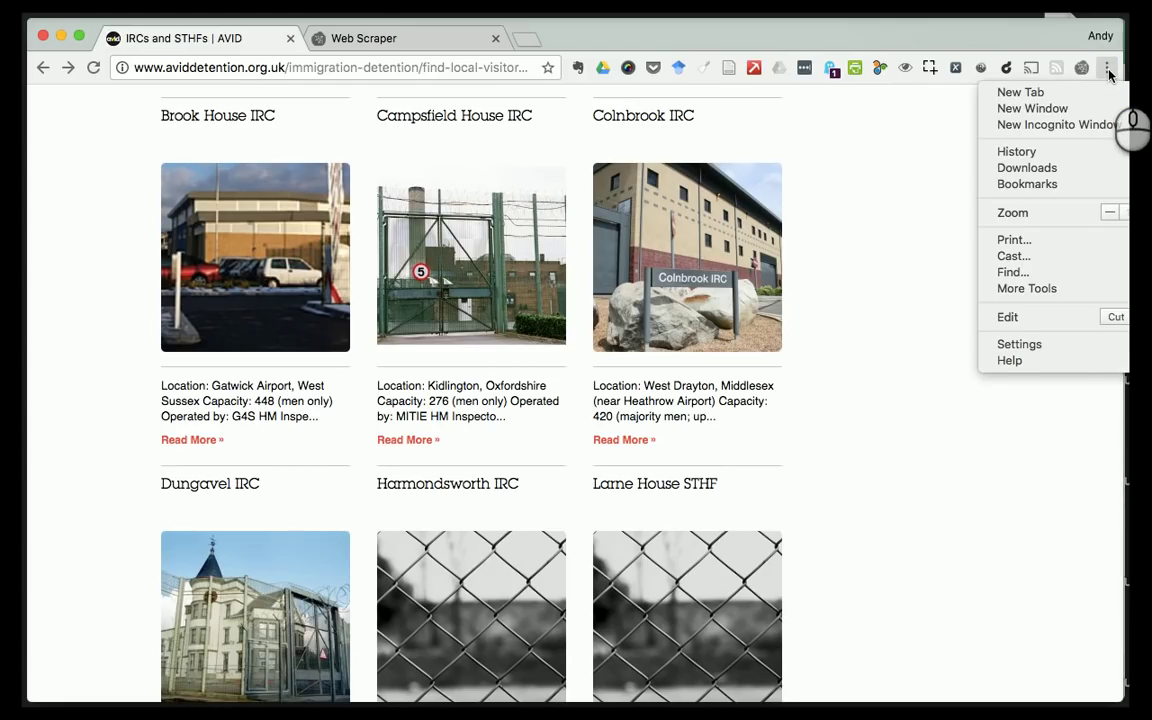
pyautogui.moveTo(1035, 288)
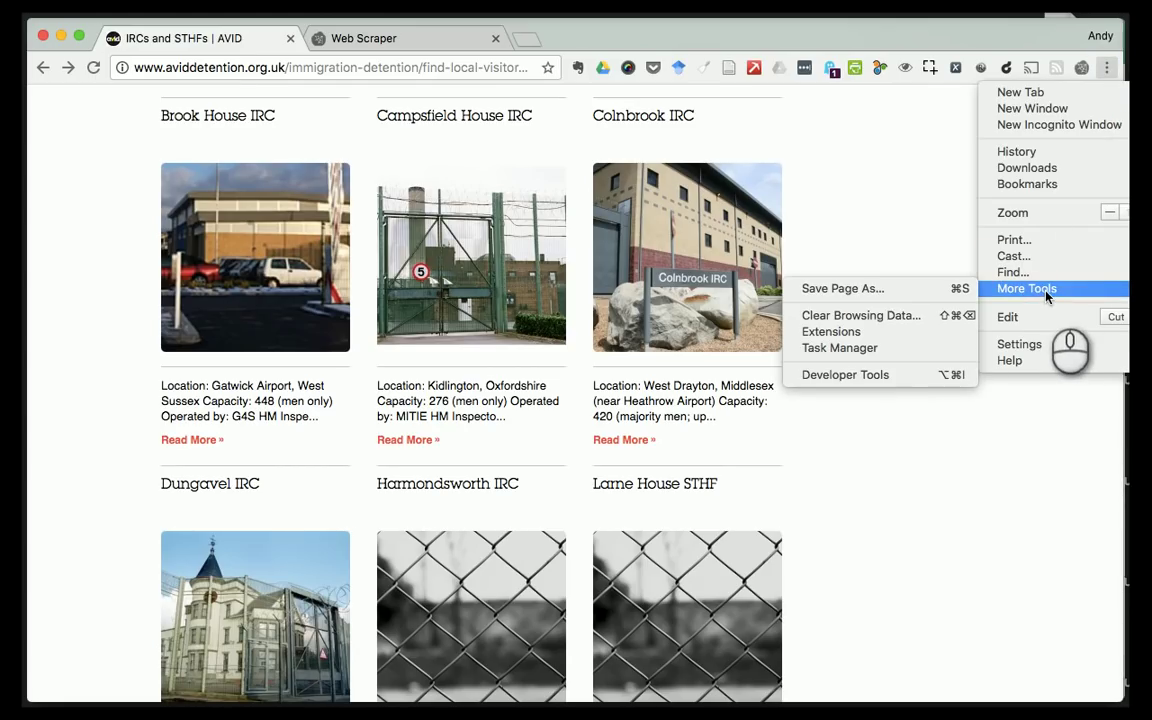
pyautogui.click(884, 375)
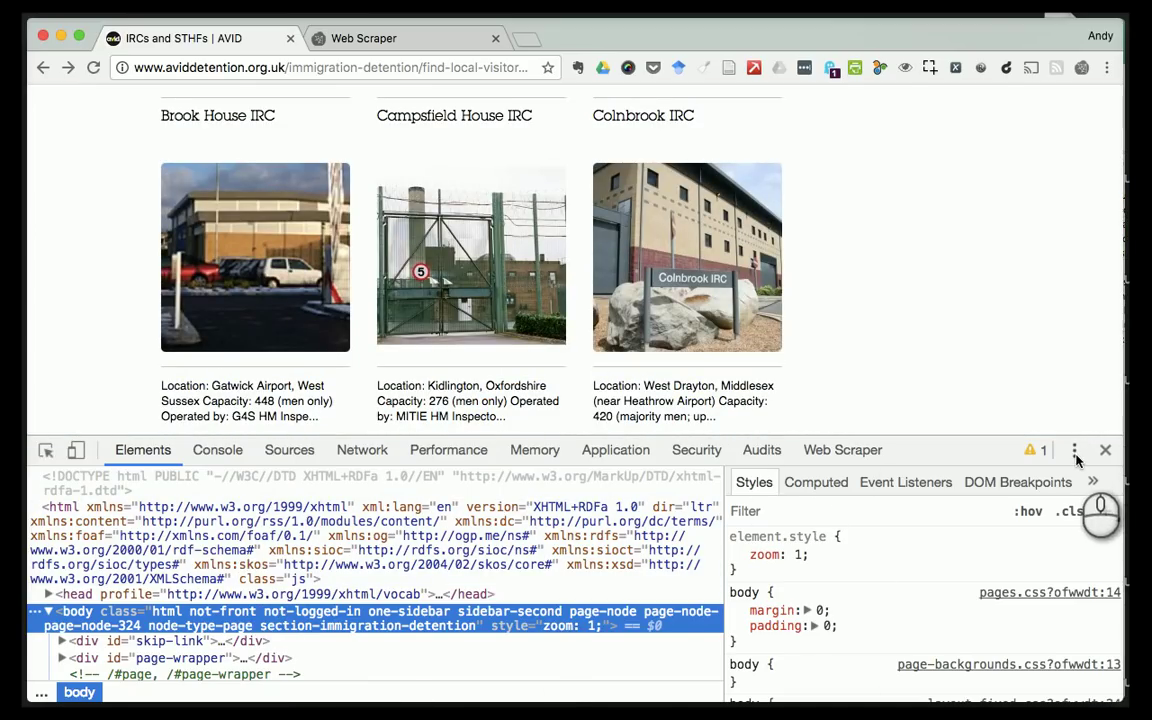
# - Try docking the developer tools to the right of the page, look over the page and restore the bottom docking
pyautogui.click(1075, 451)
pyautogui.click(1095, 486)
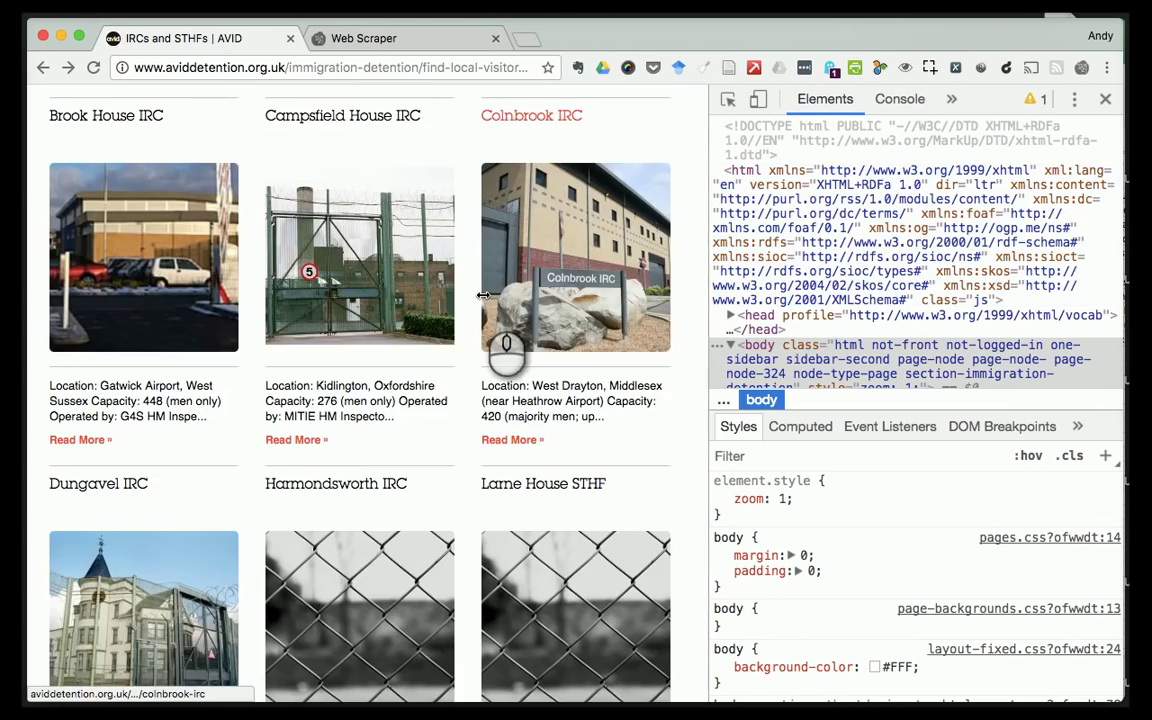
pyautogui.scroll(4, 488, 294)
pyautogui.scroll(-10, 510, 300)
pyautogui.scroll(8, 527, 298)
pyautogui.scroll(5, 527, 298)
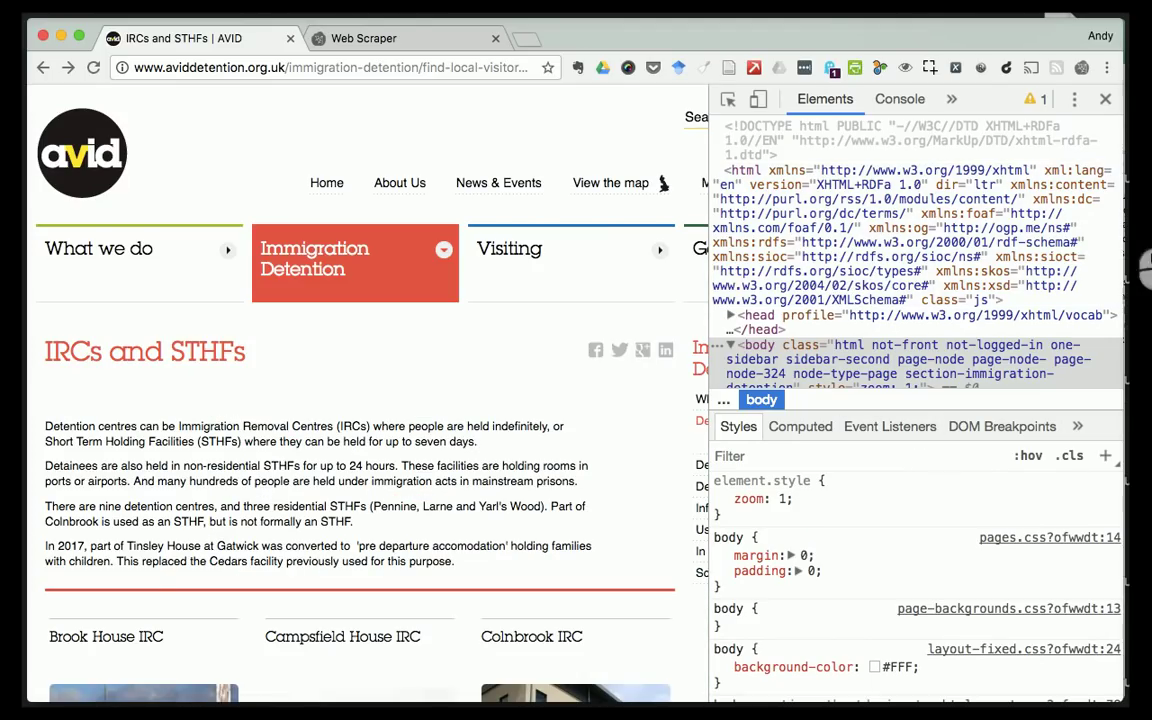
pyautogui.click(1074, 100)
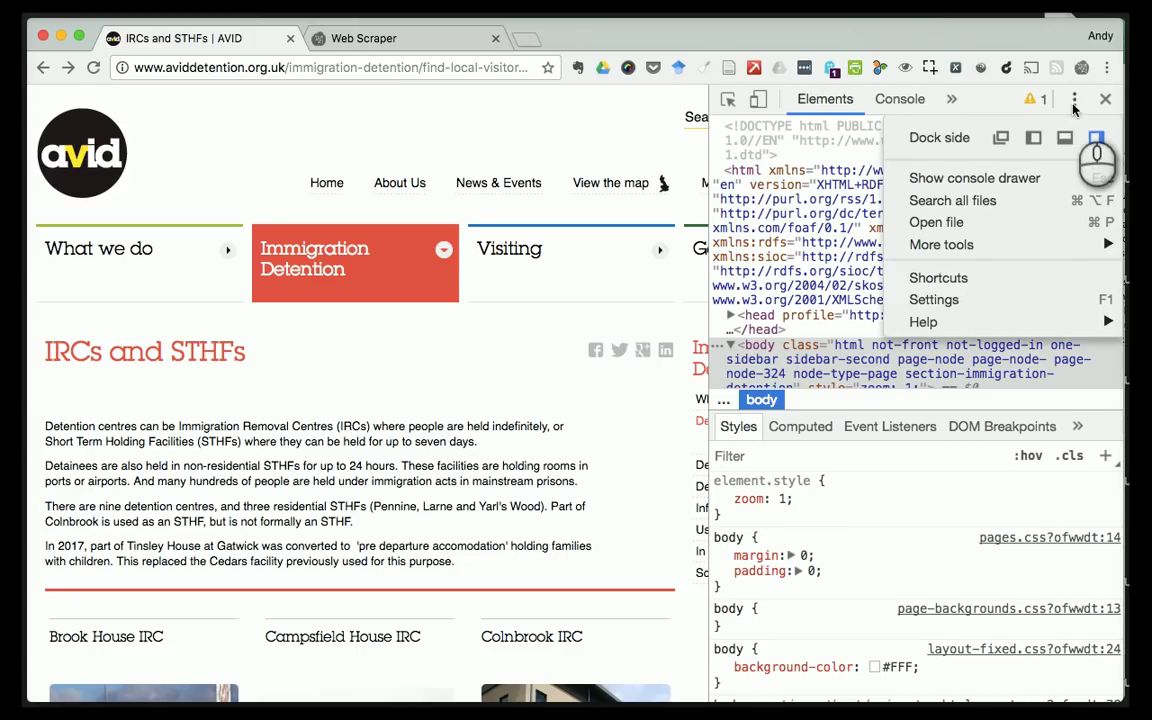
pyautogui.click(1066, 140)
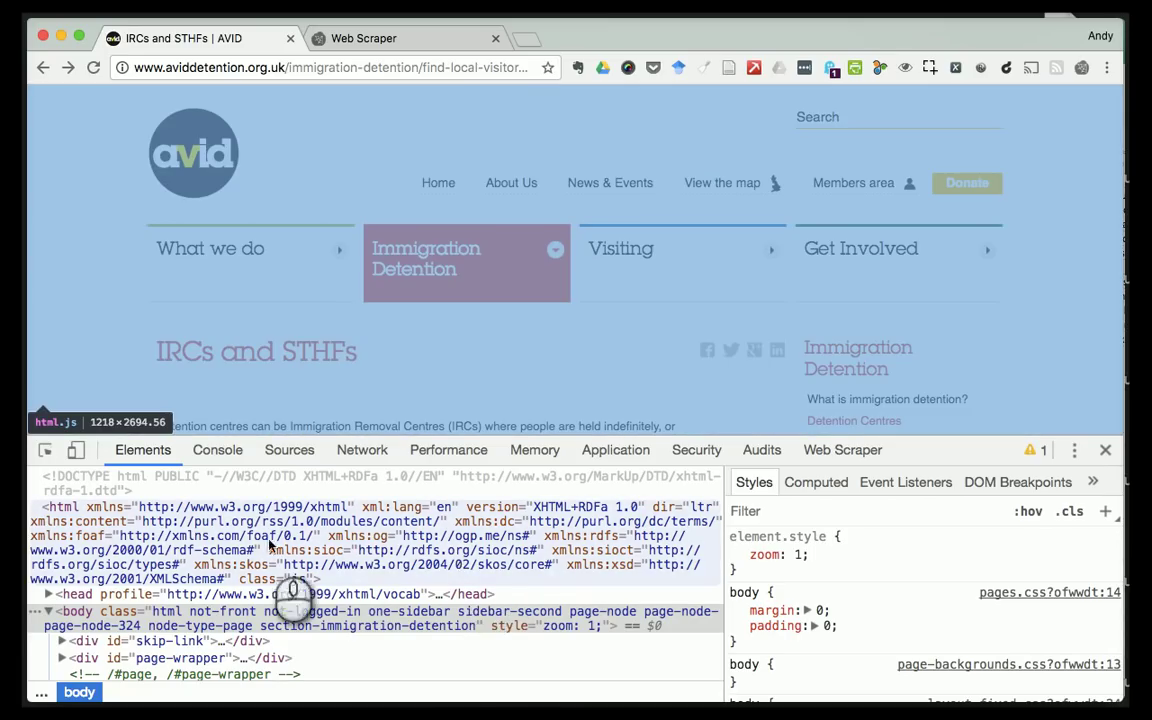
# - Look through the page's HTML in the developer tools and switch to the Web Scraper tool
pyautogui.scroll(-5, 558, 620)
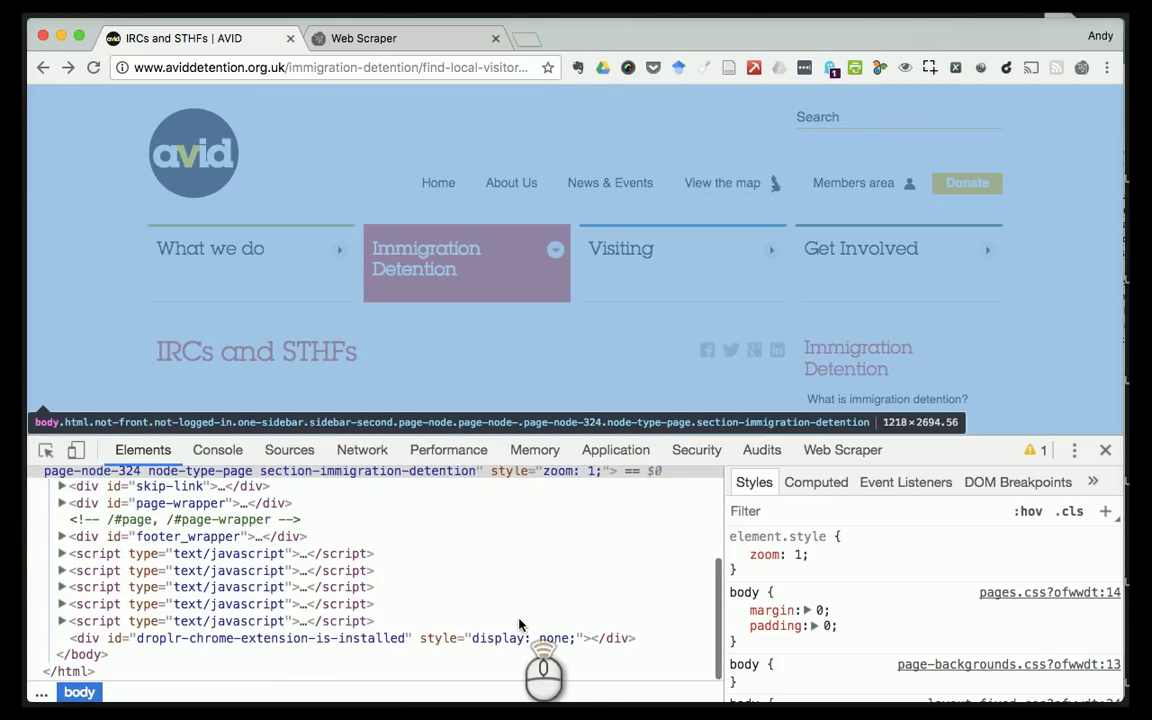
pyautogui.scroll(5, 519, 625)
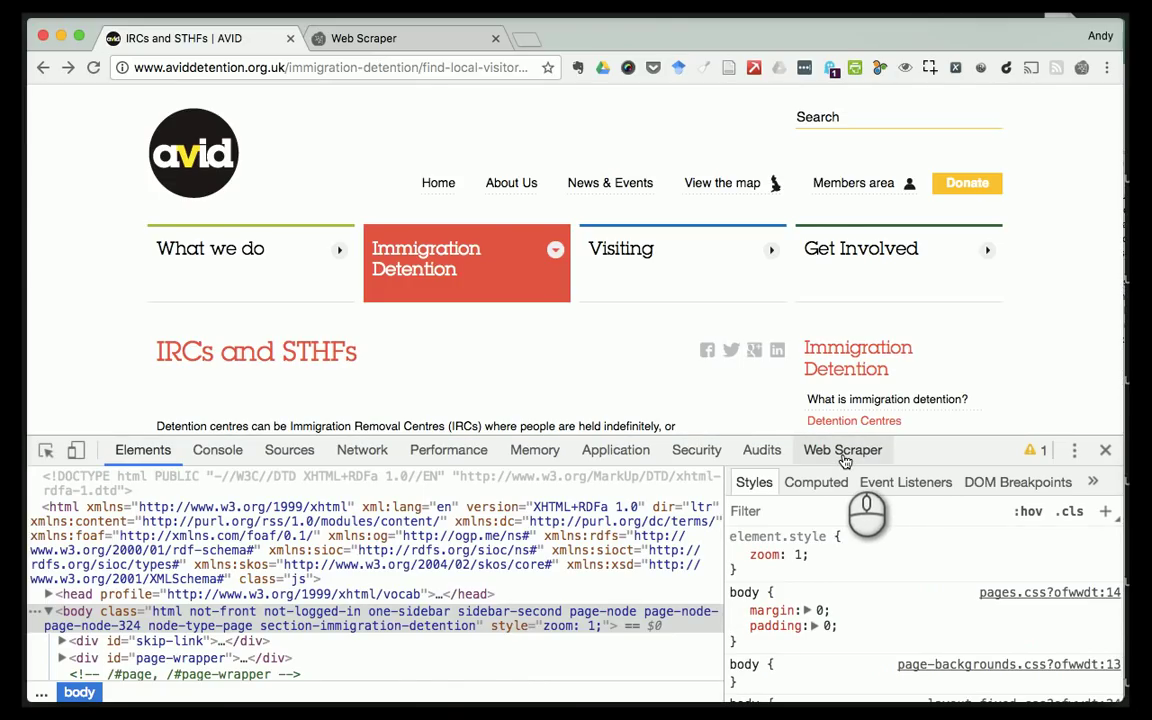
pyautogui.click(835, 456)
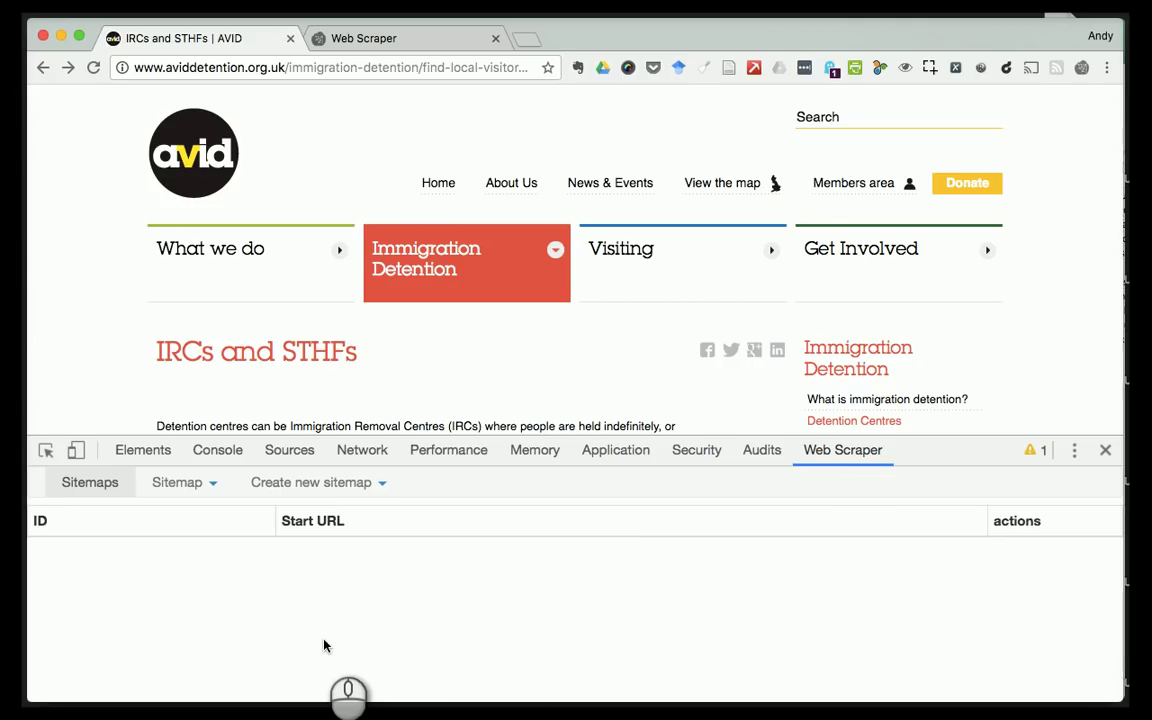
# - Start a new sitemap in Web Scraper and name it irc_info
pyautogui.click(333, 485)
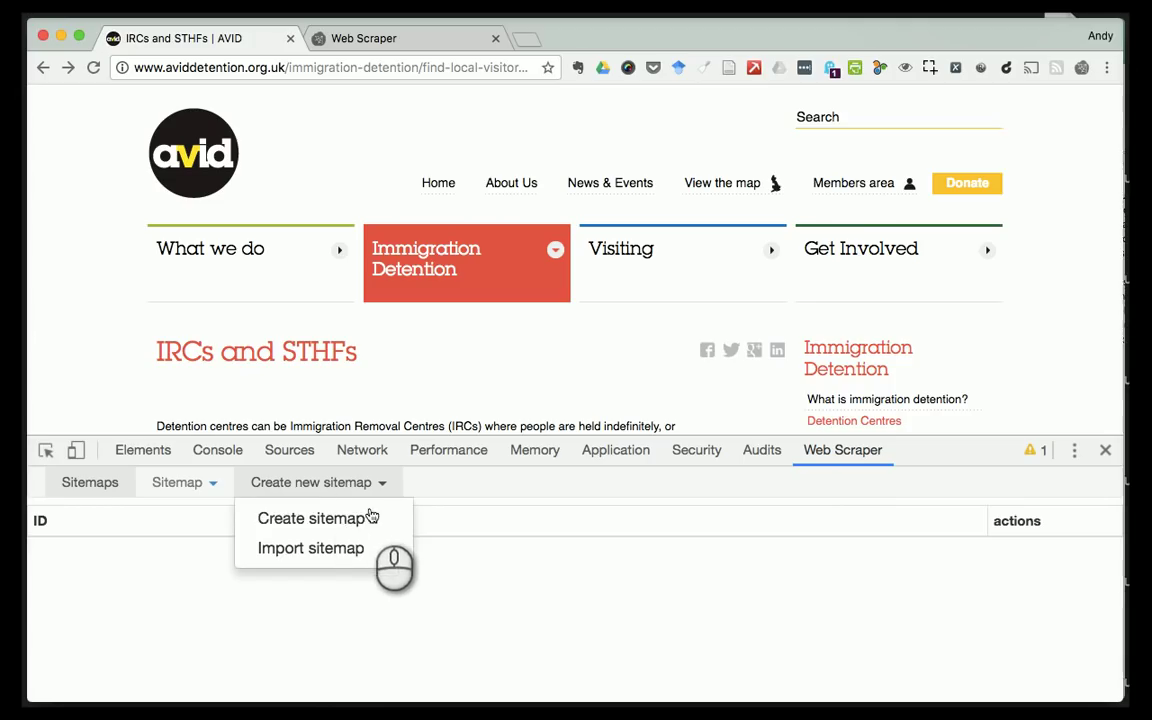
pyautogui.click(339, 519)
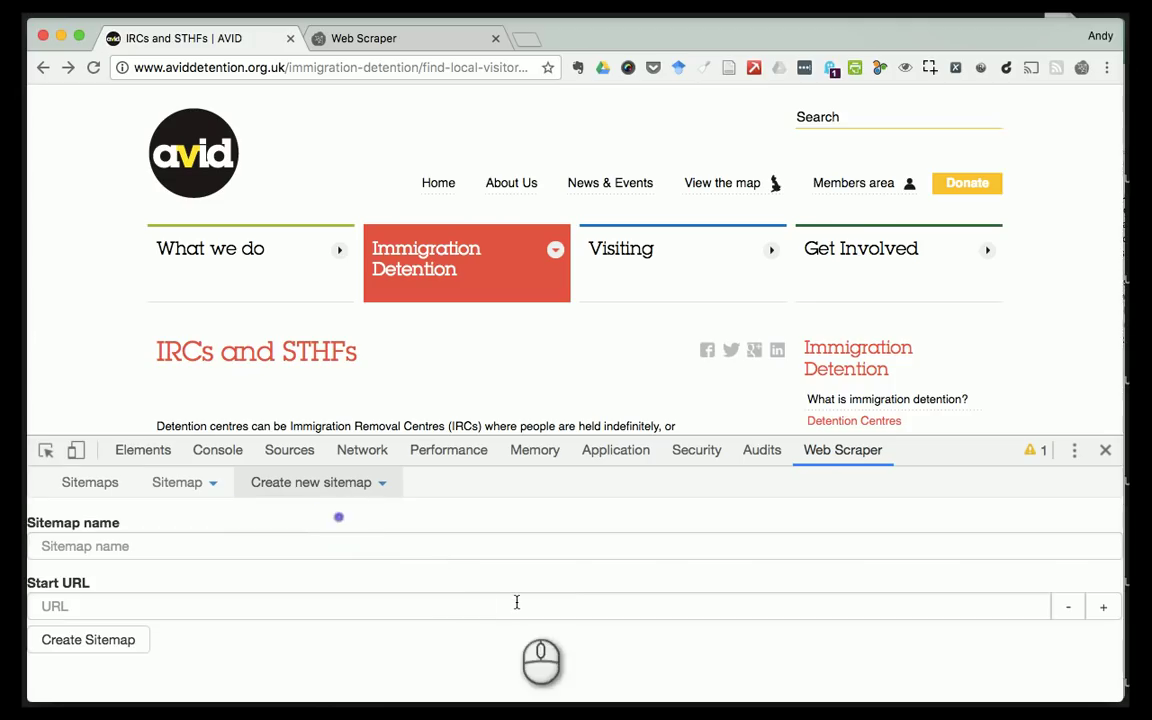
pyautogui.click(67, 542)
pyautogui.write('irc_info')
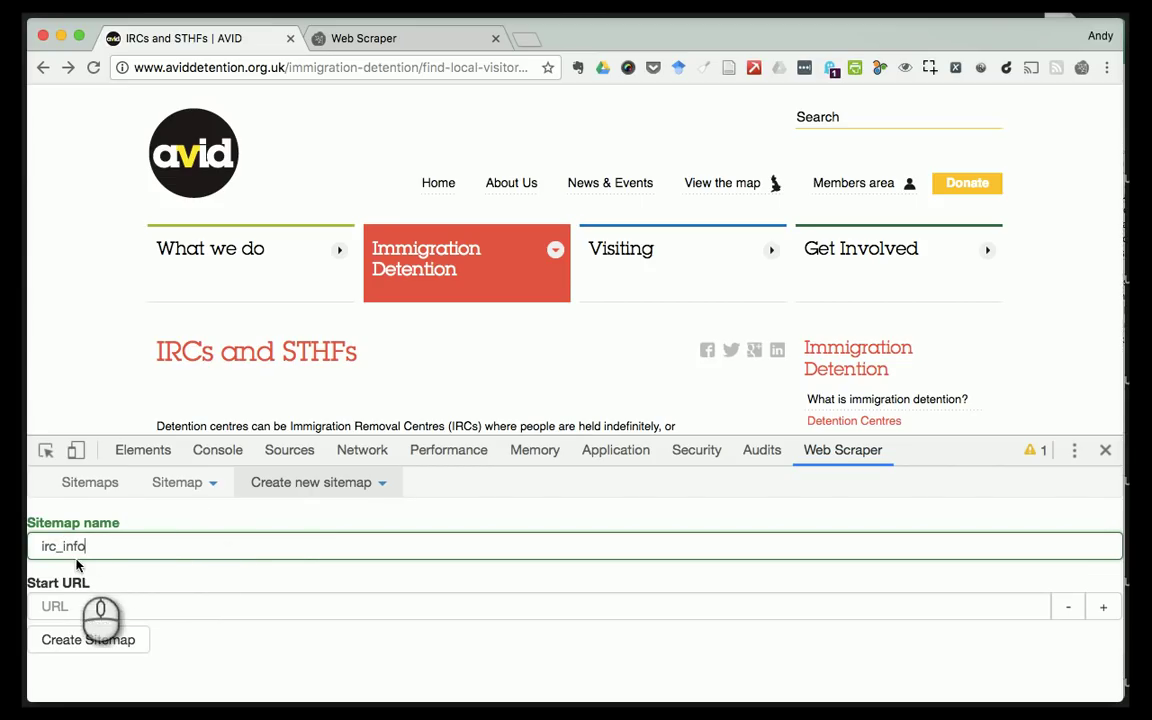
pyautogui.moveTo(45, 553); pyautogui.dragTo(110, 545)
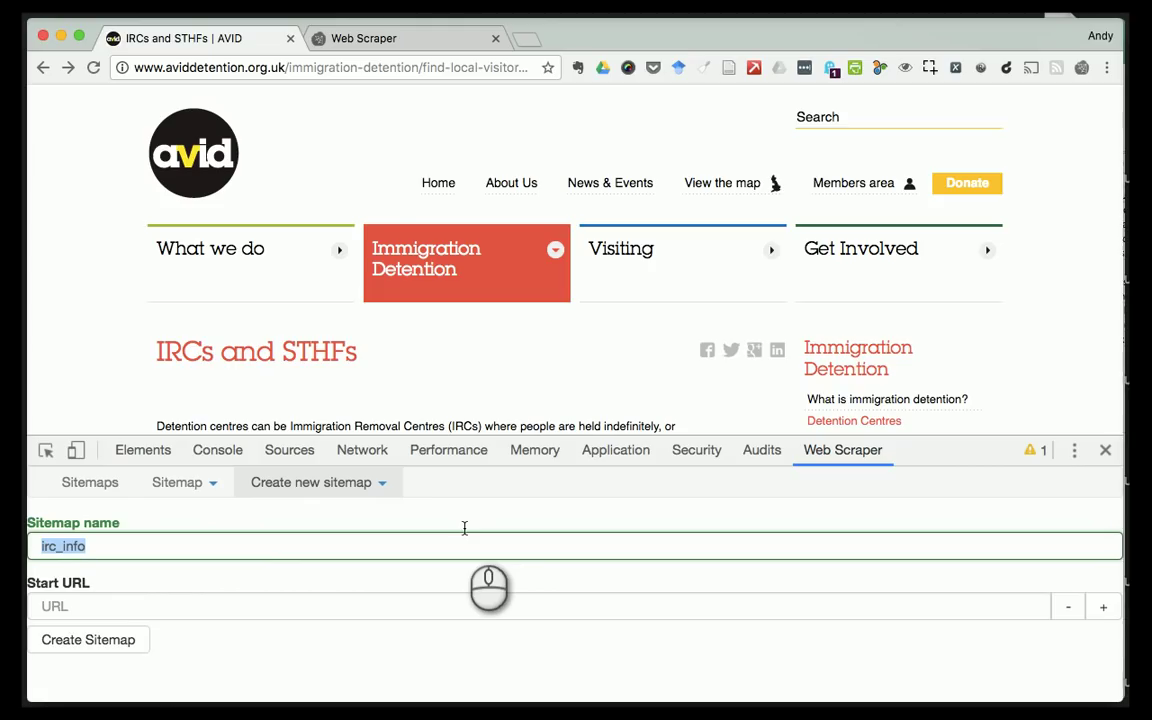
pyautogui.click(47, 553)
pyautogui.moveTo(35, 553); pyautogui.dragTo(104, 552)
pyautogui.click(62, 547)
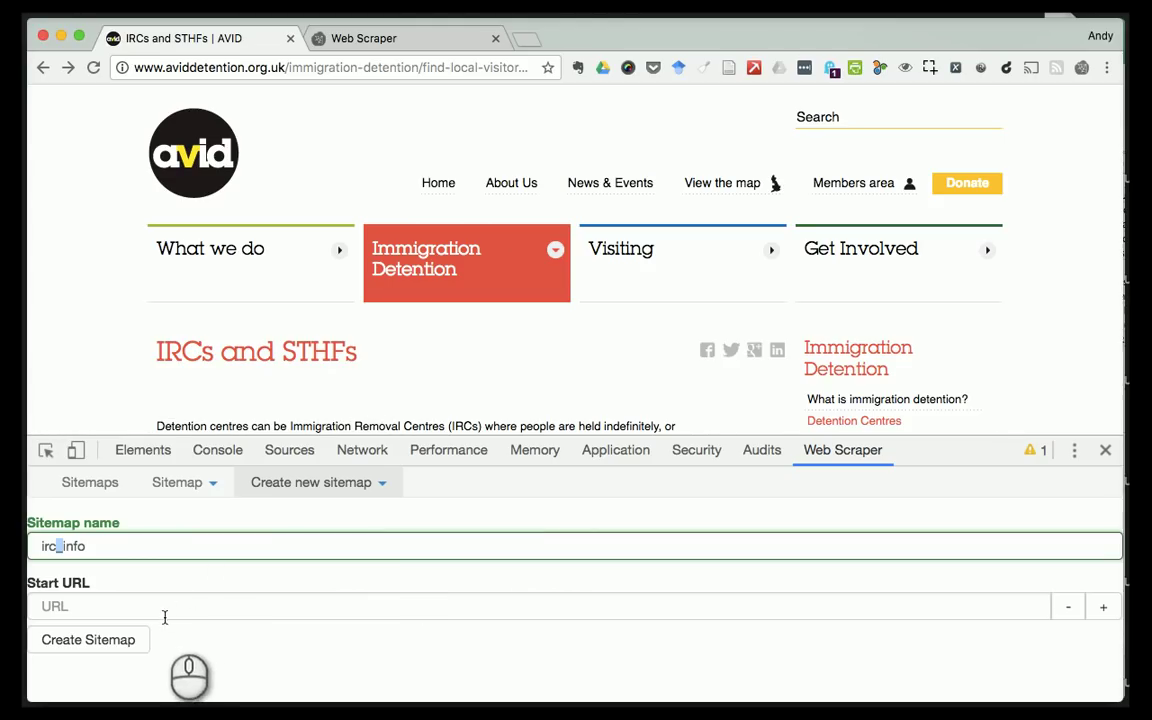
# - Copy the AVID list page's address into the sitemap's start URL and create the sitemap
pyautogui.click(141, 606)
pyautogui.click(298, 70)
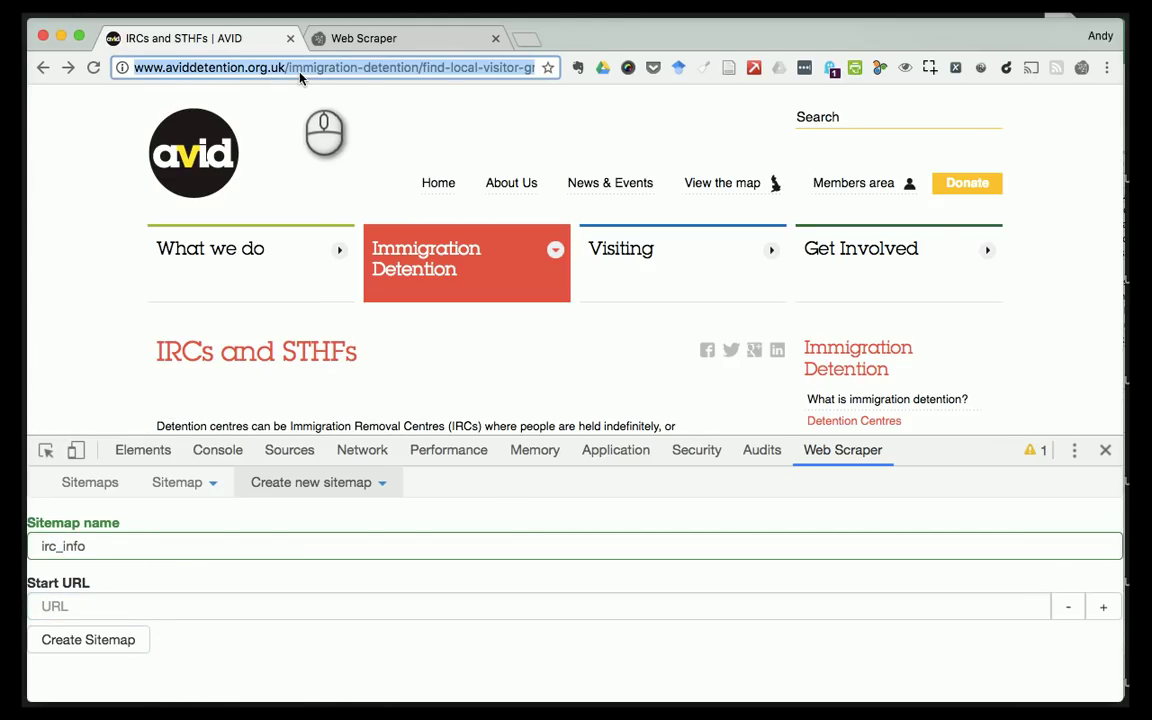
pyautogui.click(77, 608)
pyautogui.click(73, 606)
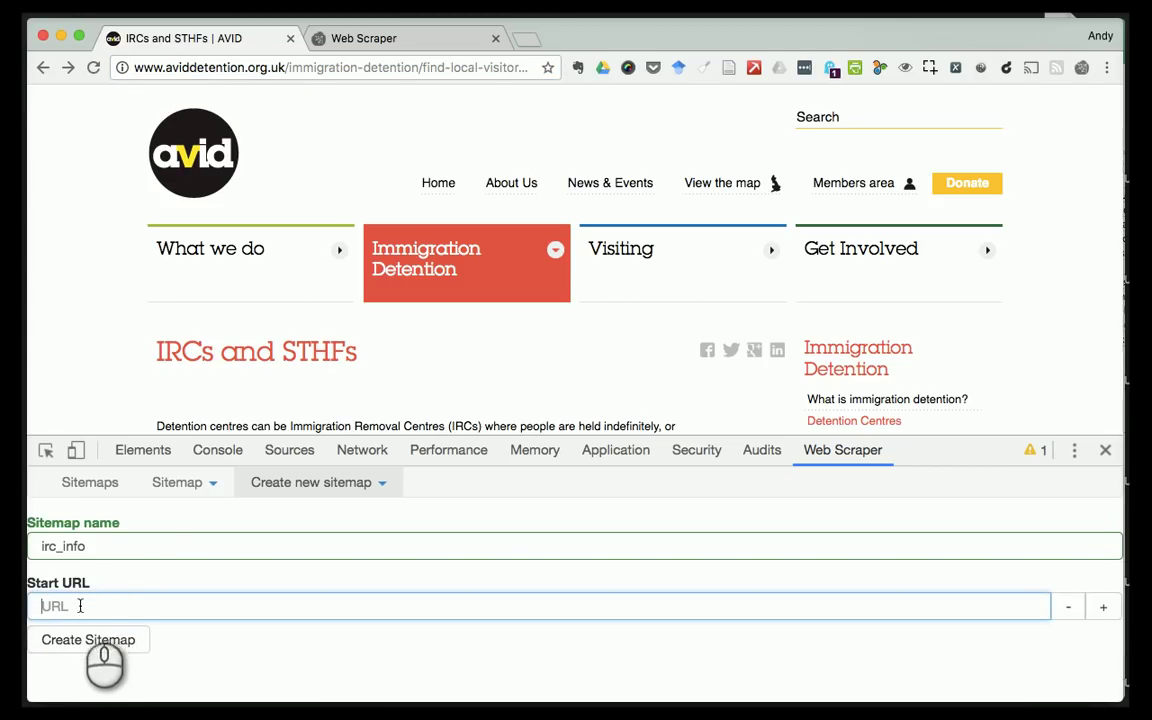
pyautogui.click(238, 70)
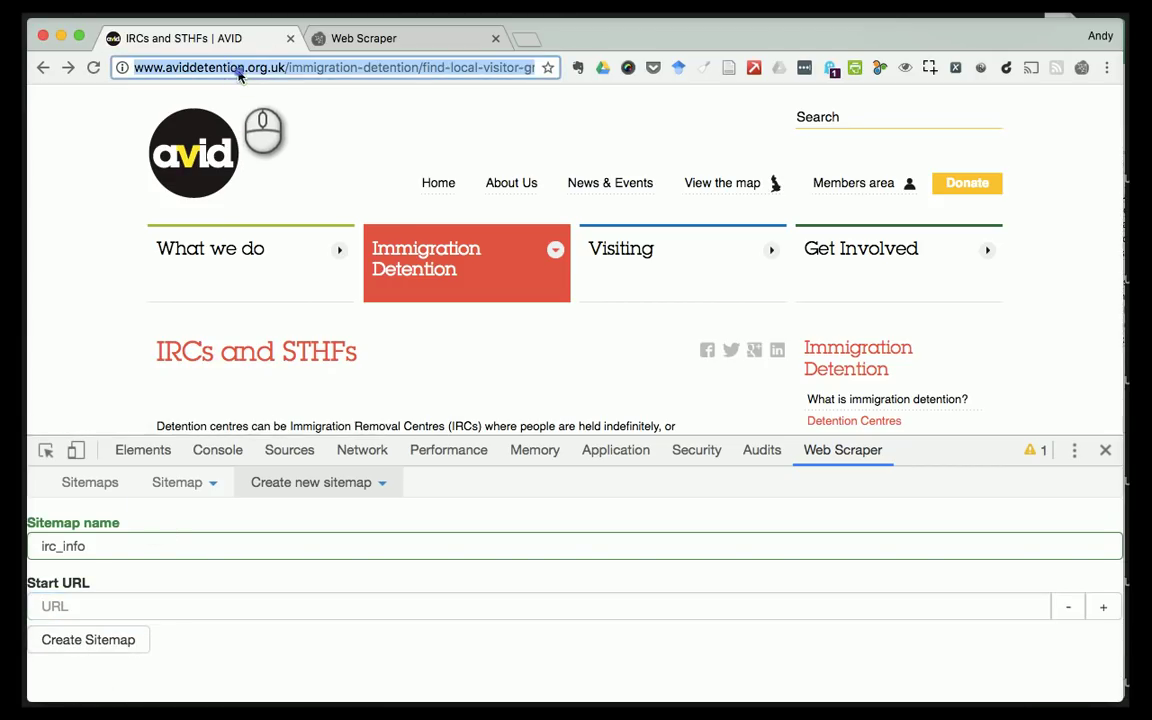
pyautogui.click(70, 607)
pyautogui.write('http://www.aviddetention.org.uk/immigration-detention/find-local-visitor-groups-or-immigration-removal-centers/list-detention')
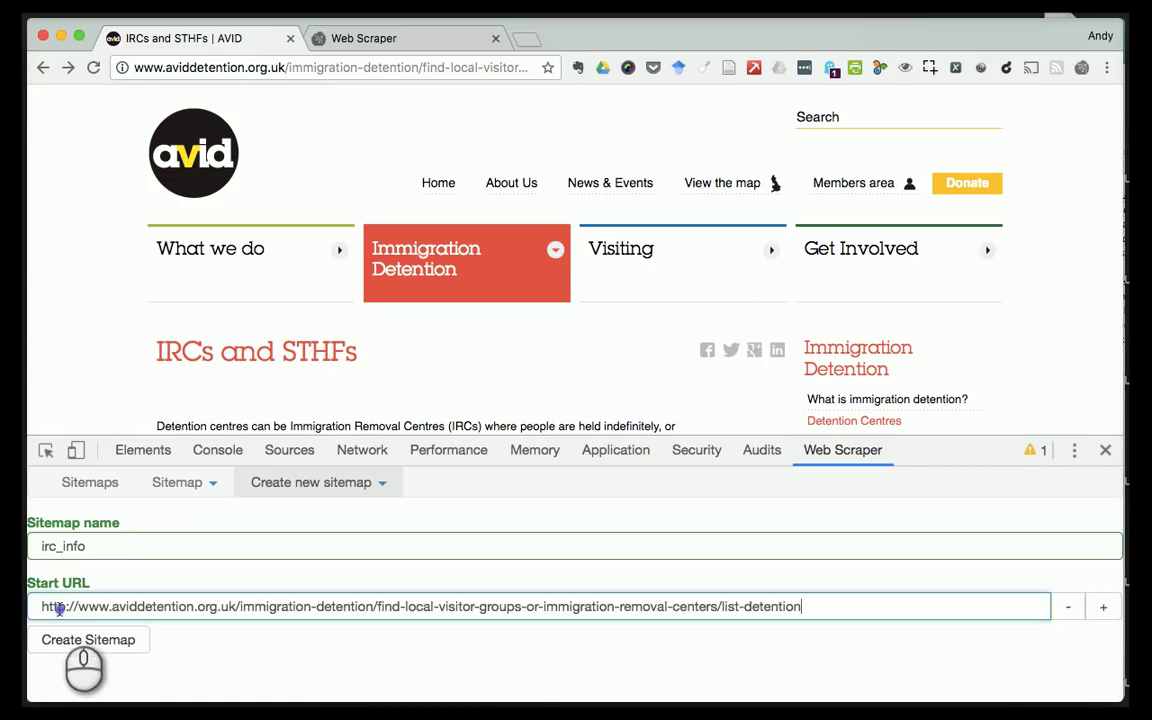
pyautogui.click(503, 660)
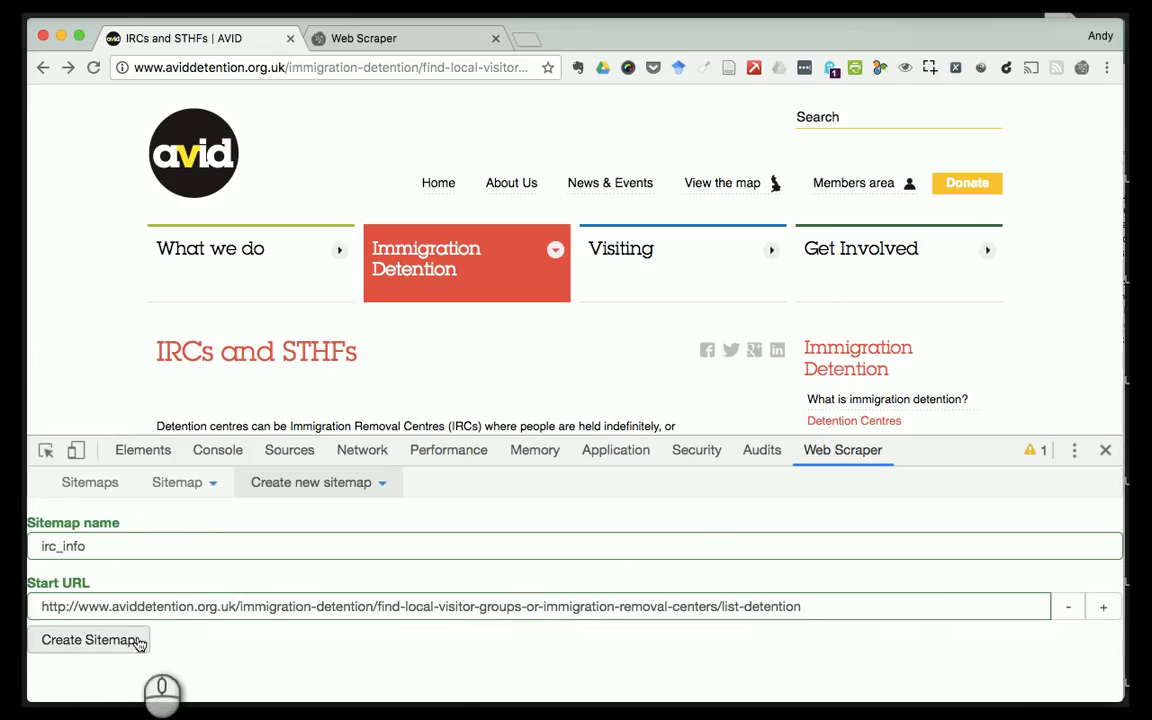
pyautogui.click(133, 641)
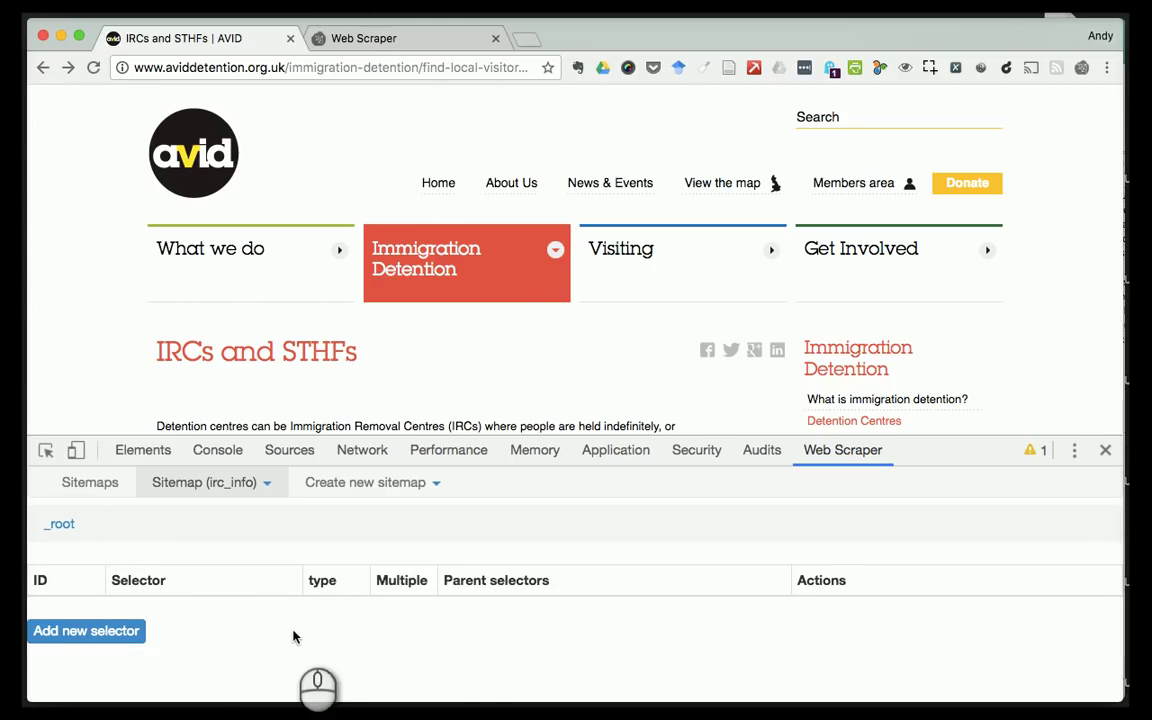
# - Start a new selector in the irc_info sitemap with the id "page link" and the type Link
pyautogui.scroll(-10, 510, 258)
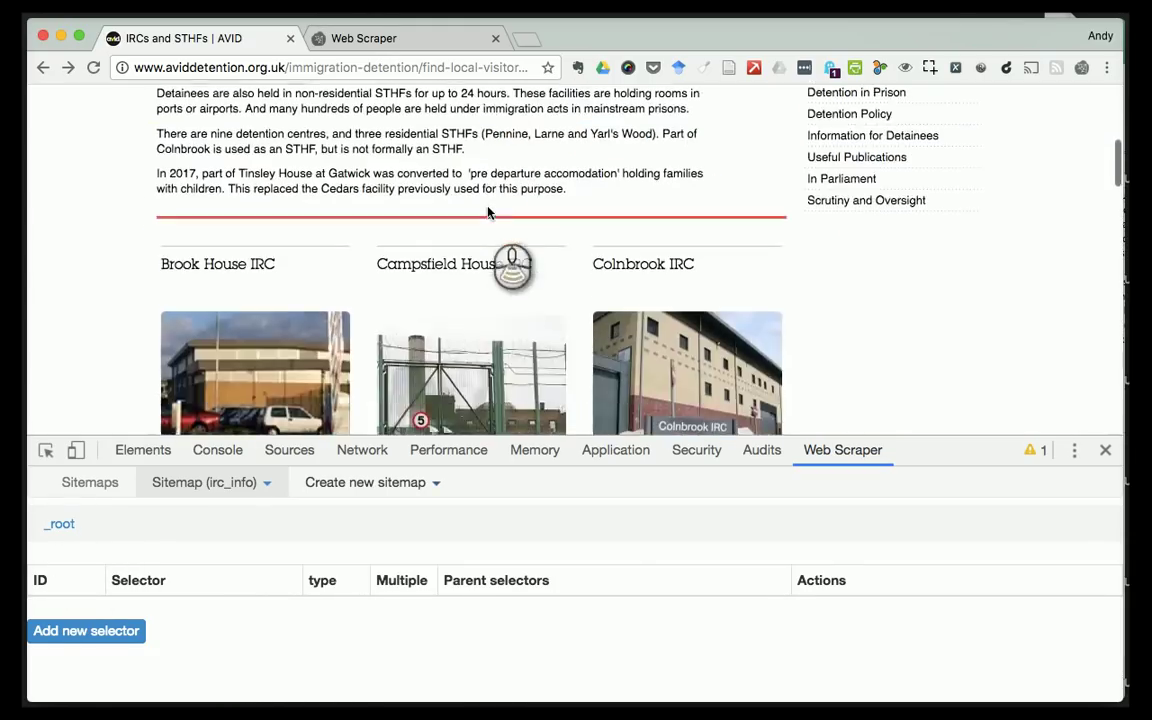
pyautogui.scroll(2, 488, 211)
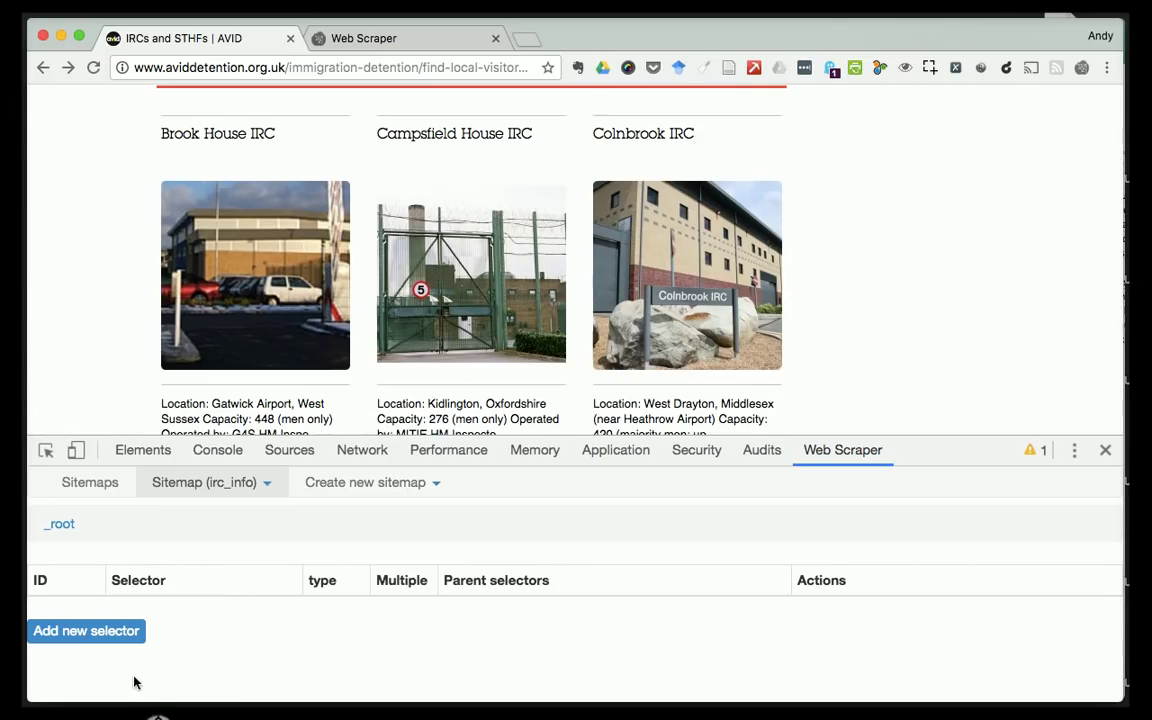
pyautogui.click(95, 640)
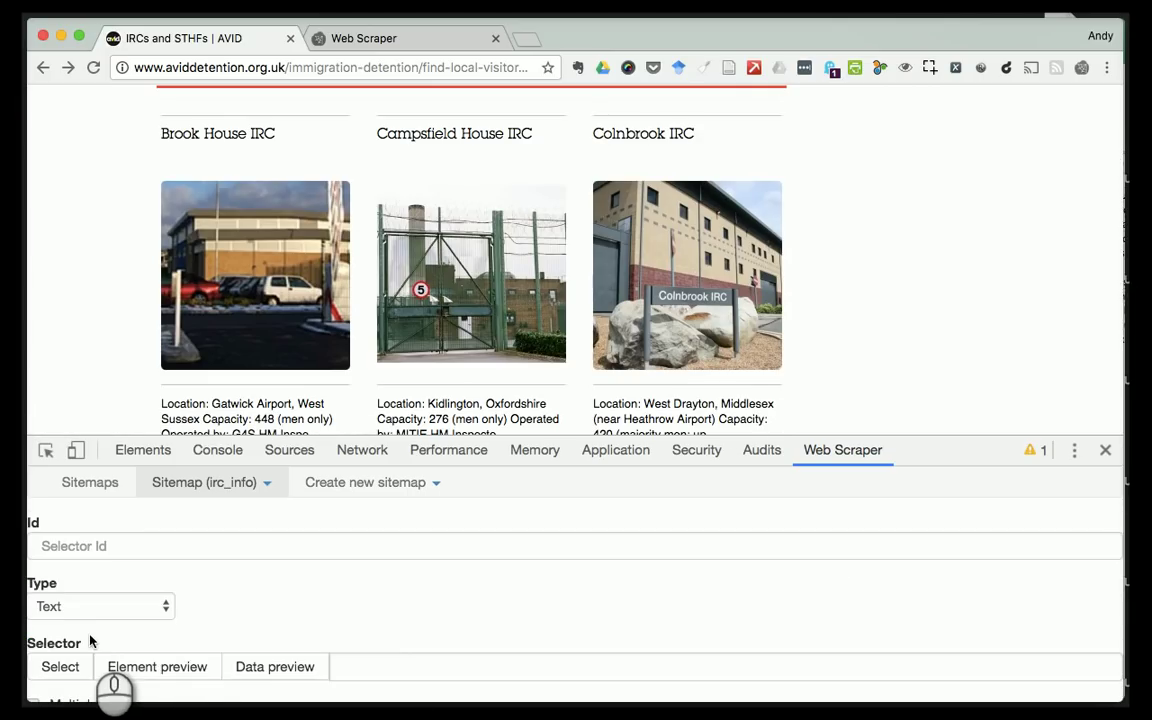
pyautogui.click(50, 545)
pyautogui.write('page link')
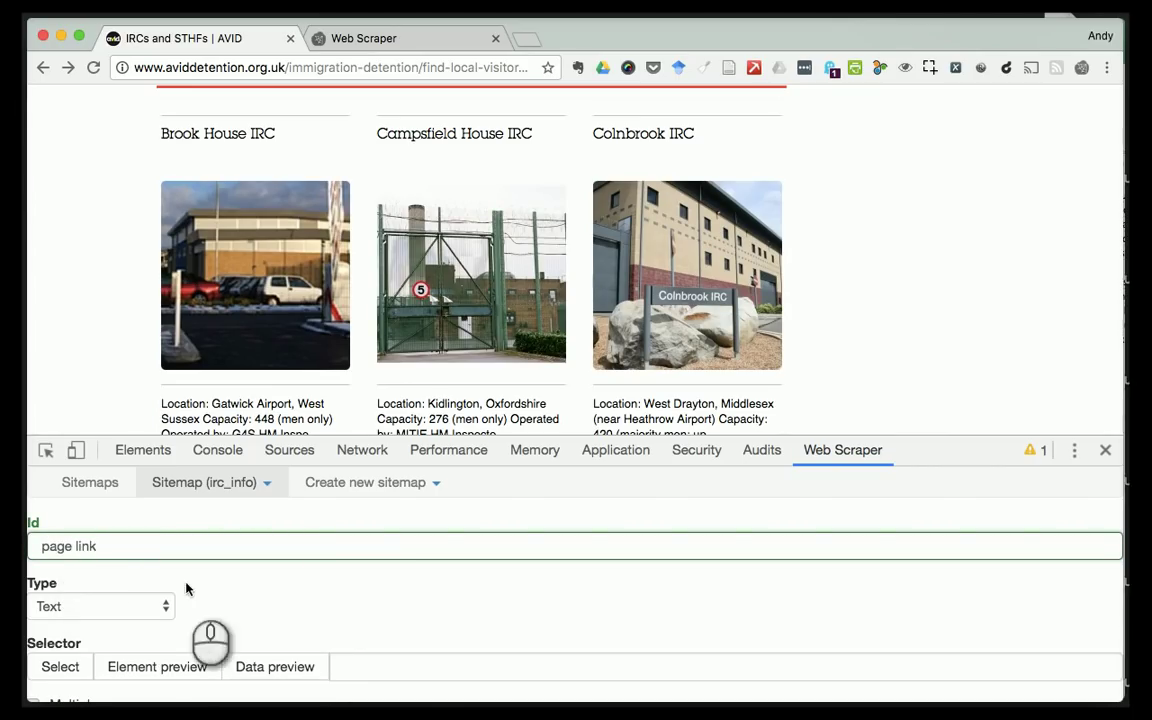
pyautogui.click(147, 607)
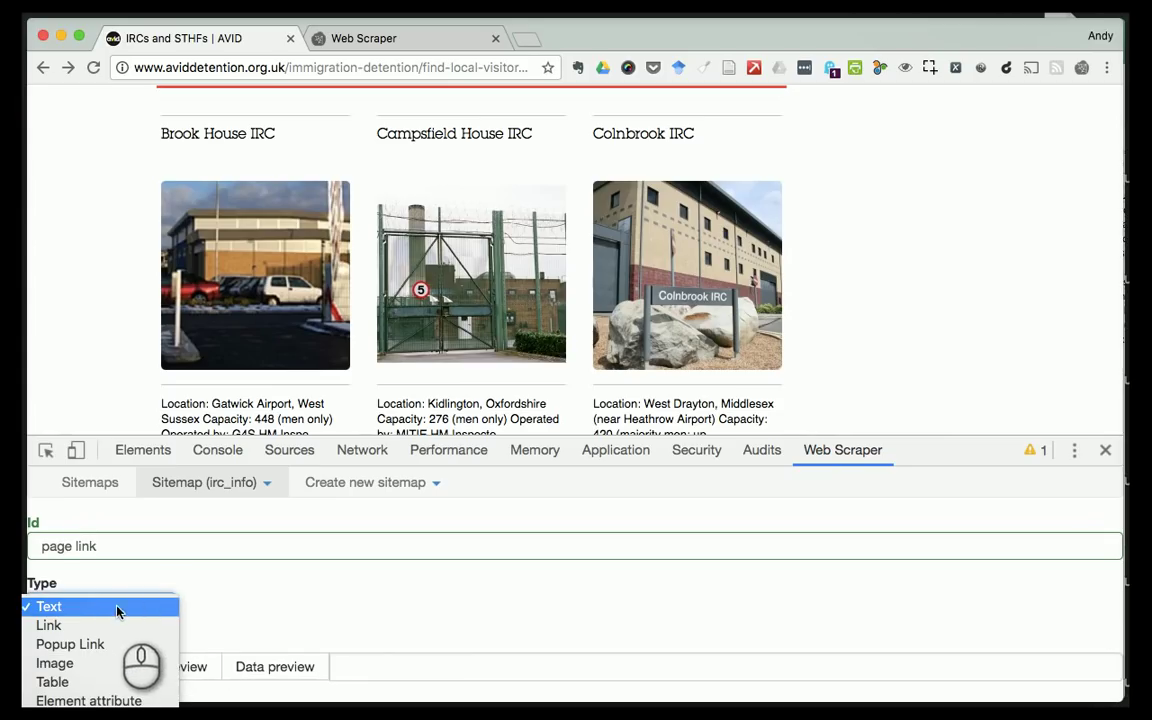
pyautogui.click(81, 648)
pyautogui.scroll(-1, 100, 640)
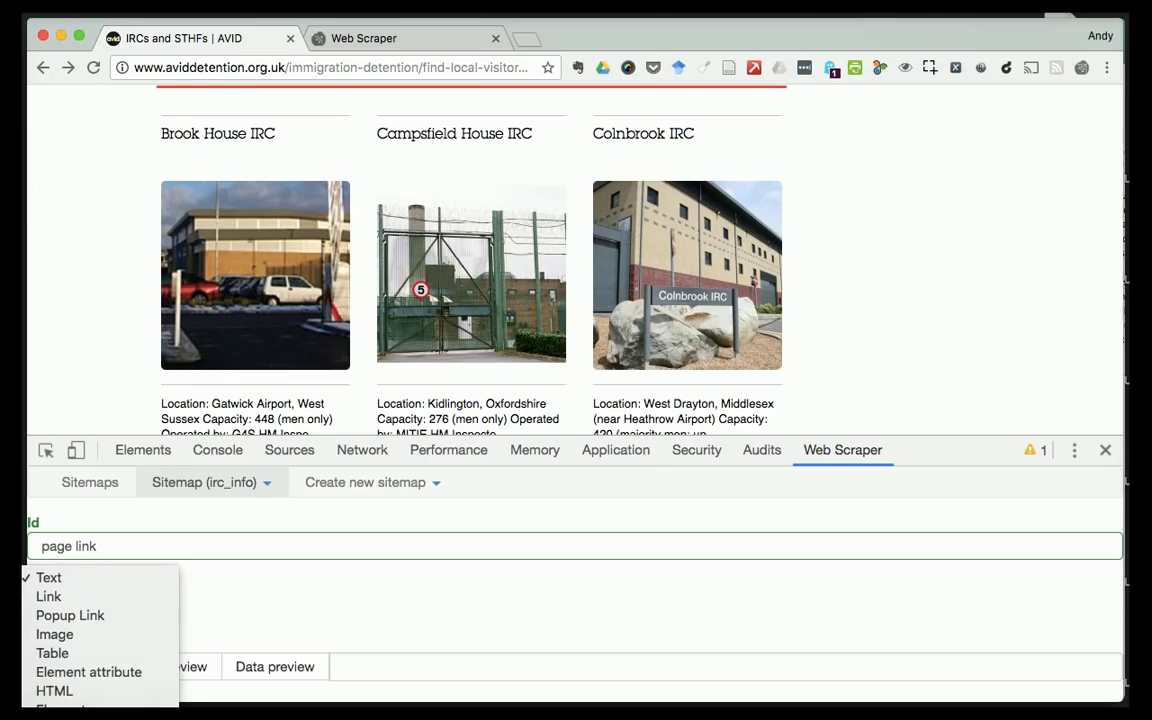
pyautogui.click(62, 600)
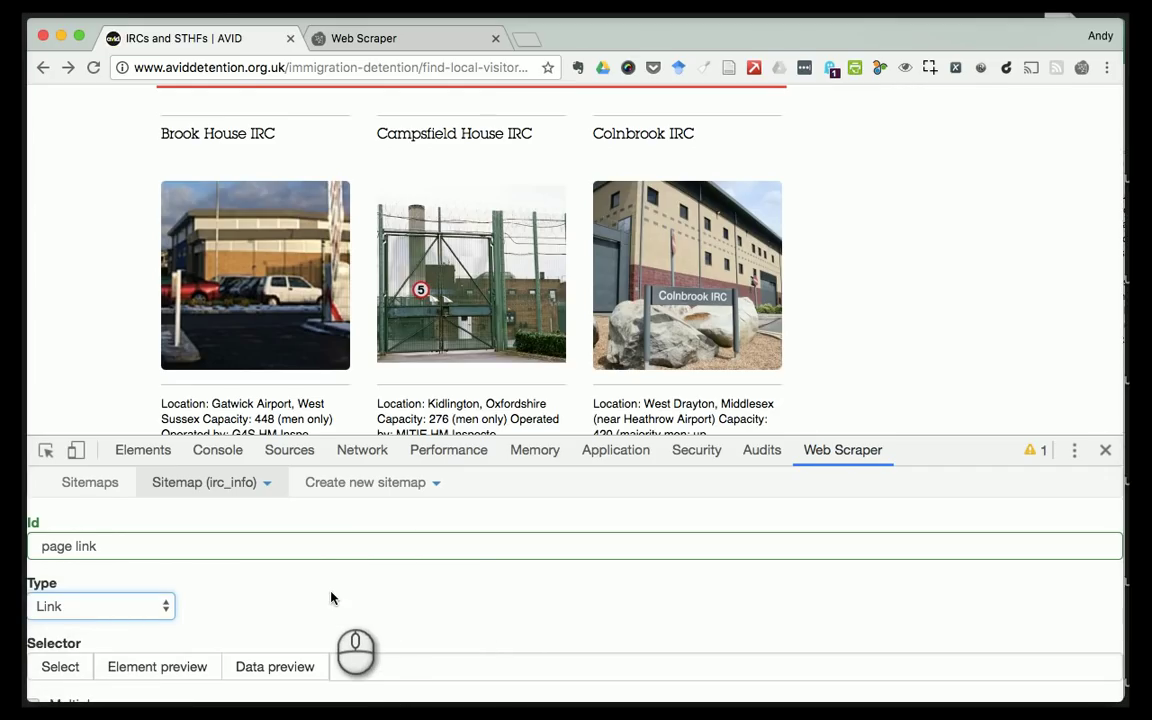
pyautogui.scroll(-1, 332, 598)
pyautogui.click(60, 626)
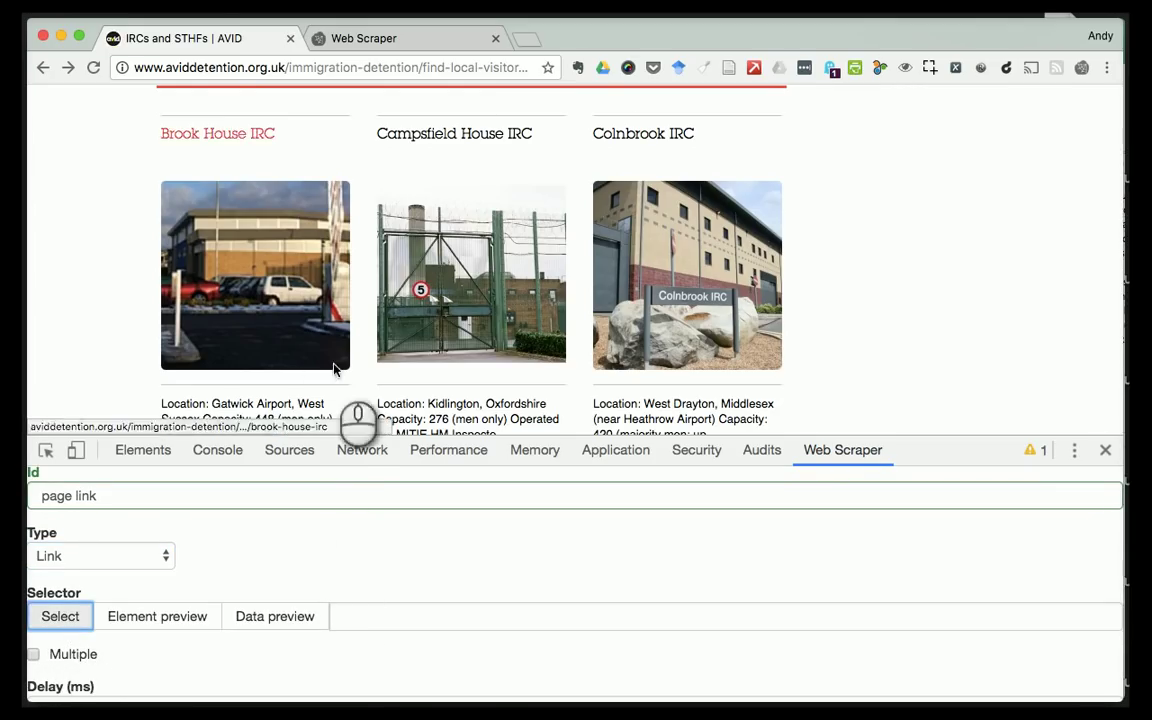
pyautogui.click(223, 142)
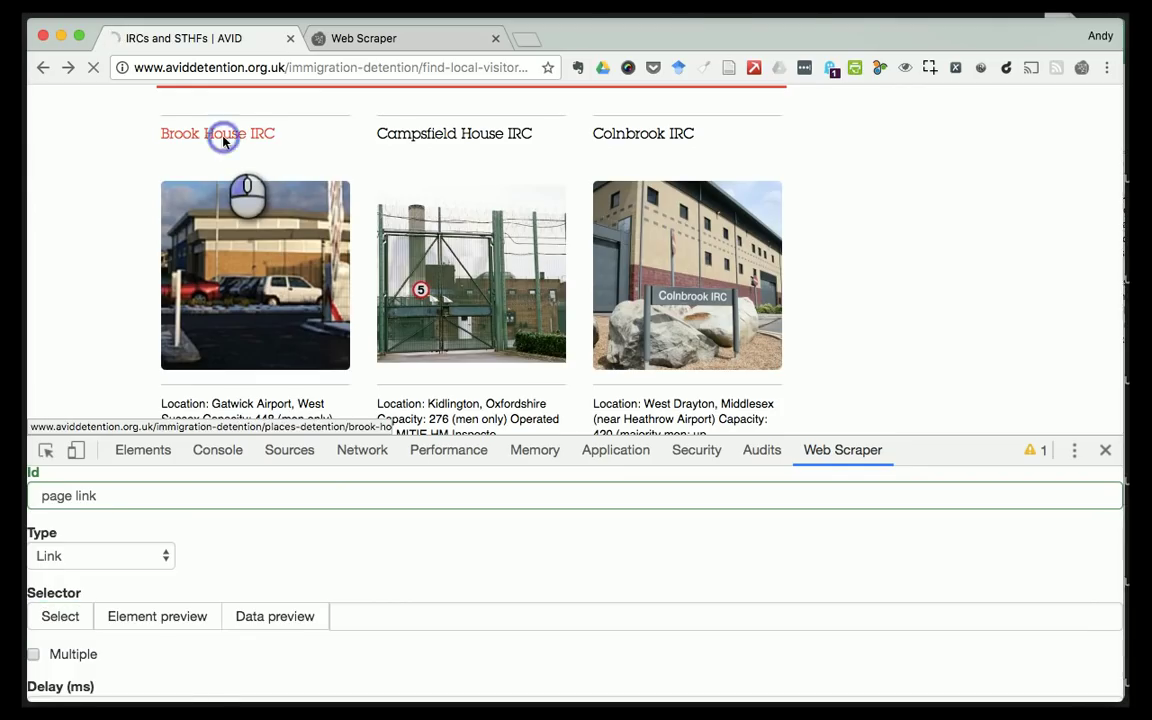
pyautogui.click(60, 617)
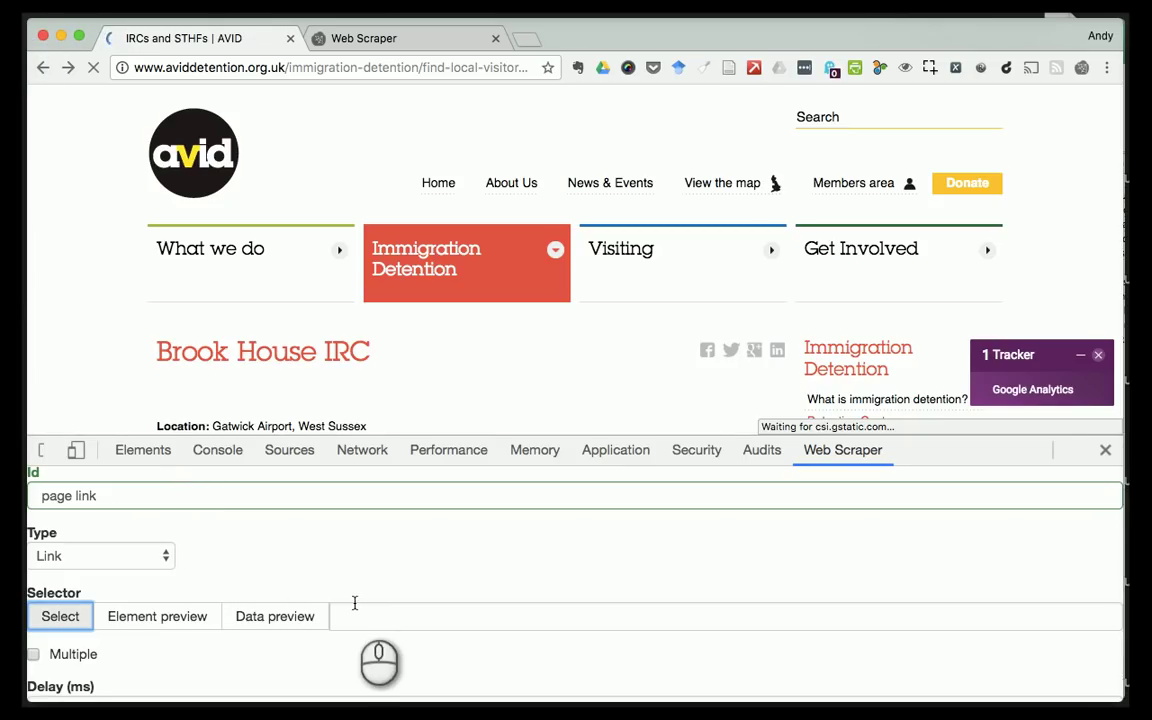
# - Start element selection for the page link selector and pick the Brook House IRC box on the list page
pyautogui.click(66, 620)
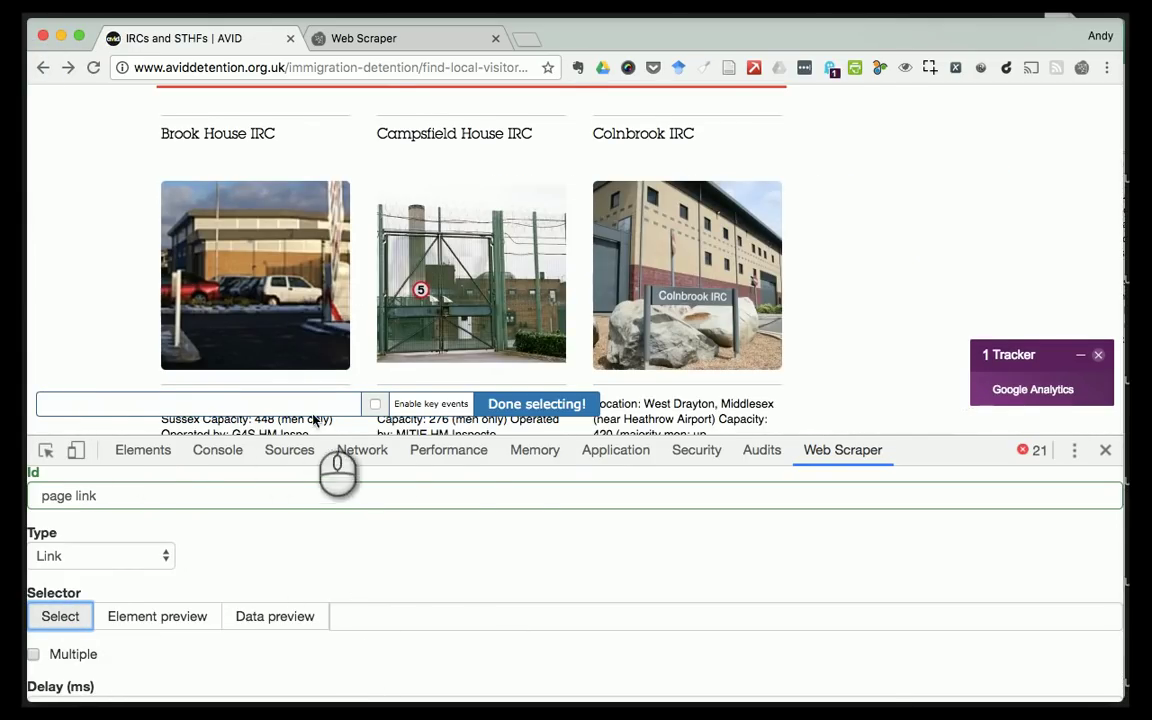
pyautogui.click(256, 143)
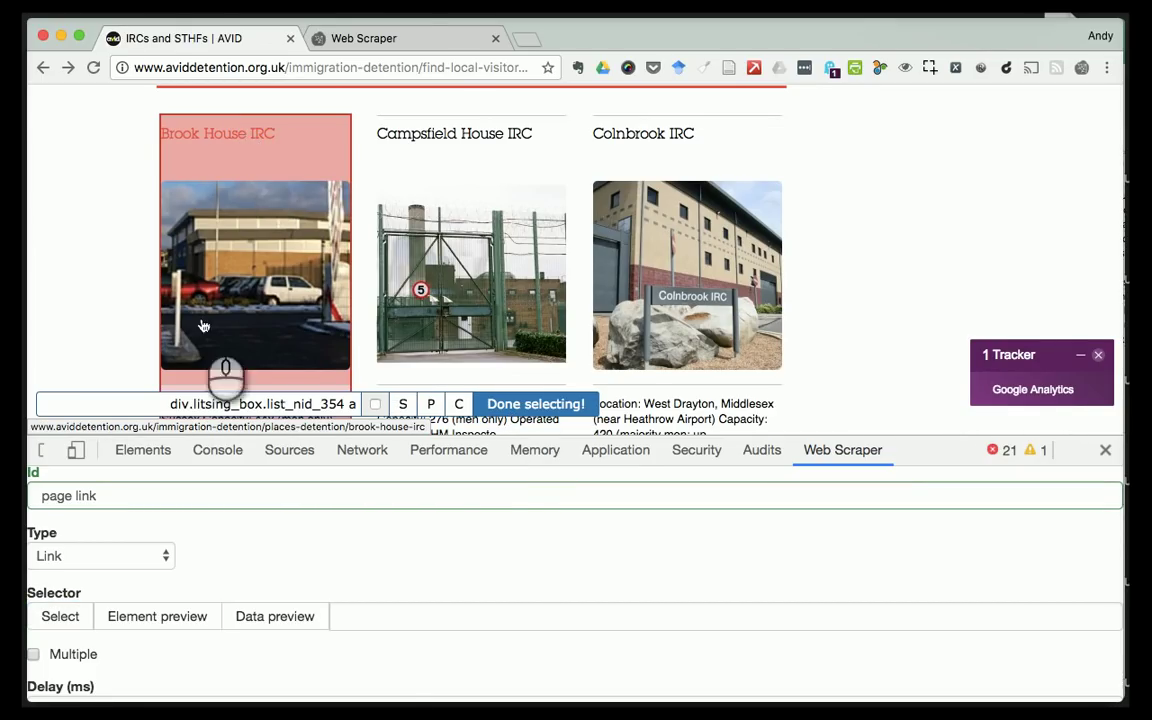
# - Examine the area covered by the Brook House IRC selection and the CSS selector generated for it
pyautogui.scroll(-3, 267, 160)
pyautogui.scroll(3, 267, 160)
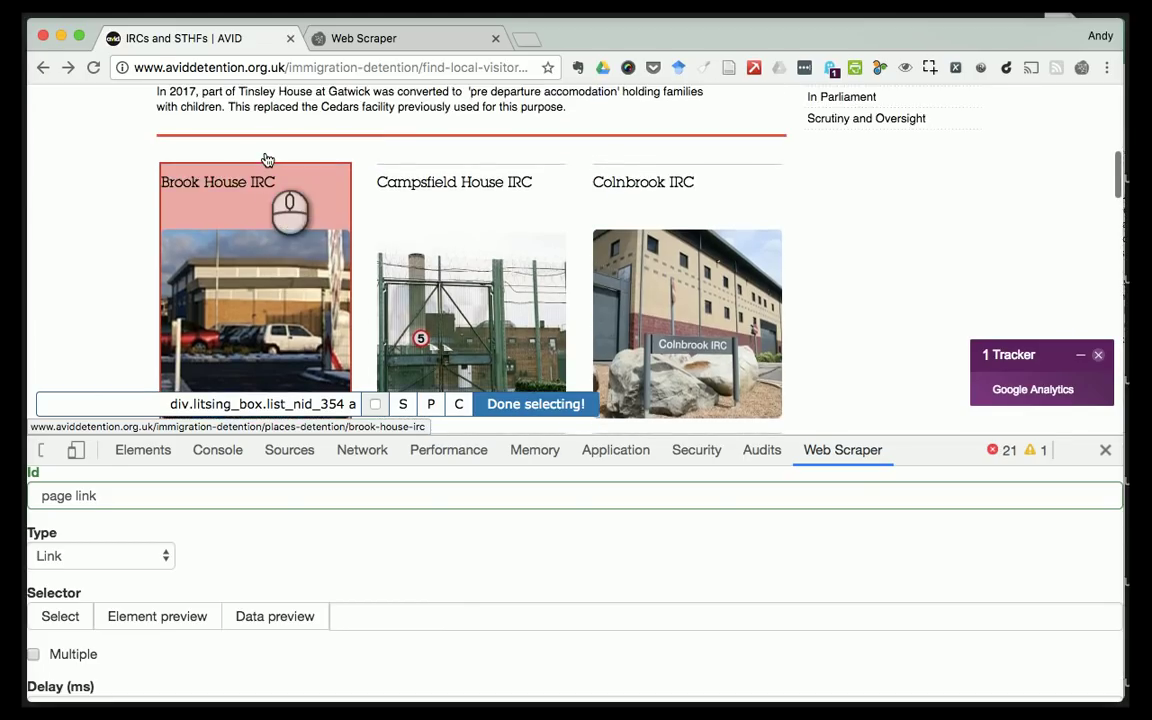
pyautogui.scroll(-1, 267, 160)
pyautogui.scroll(1, 267, 160)
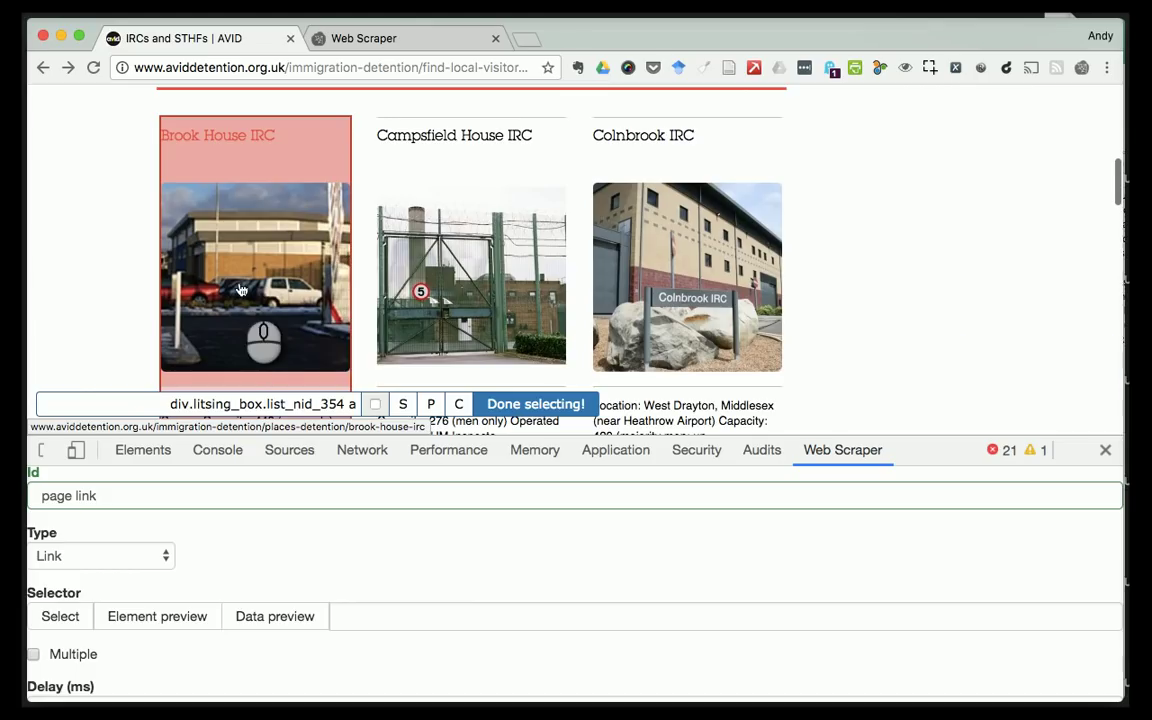
pyautogui.scroll(-2, 236, 290)
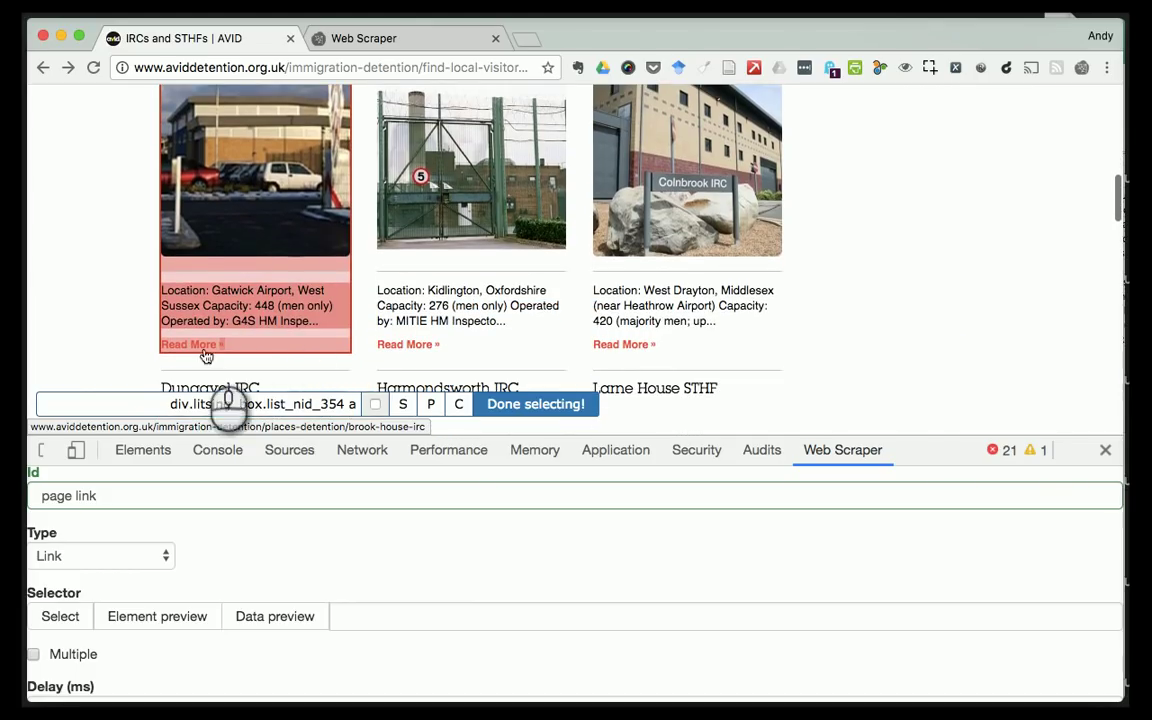
pyautogui.scroll(1, 274, 220)
pyautogui.scroll(-1, 274, 222)
pyautogui.scroll(1, 175, 207)
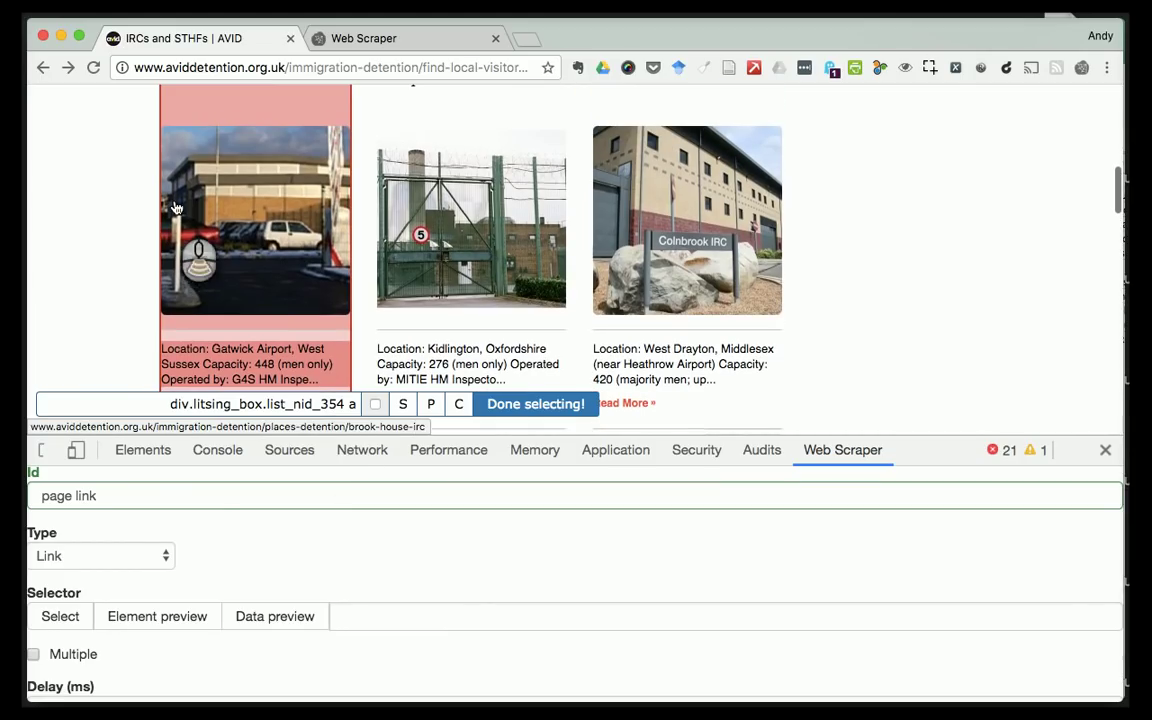
pyautogui.click(204, 408)
pyautogui.moveTo(204, 408); pyautogui.dragTo(354, 408)
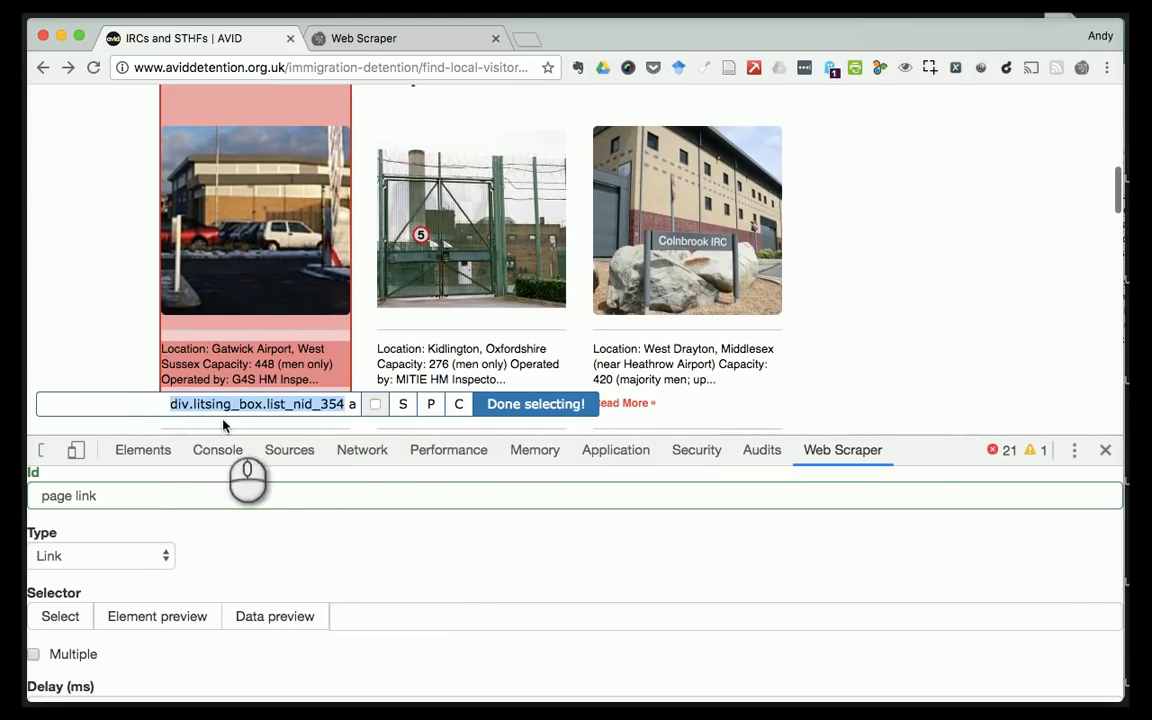
pyautogui.click(349, 404)
pyautogui.tripleClick(351, 404)
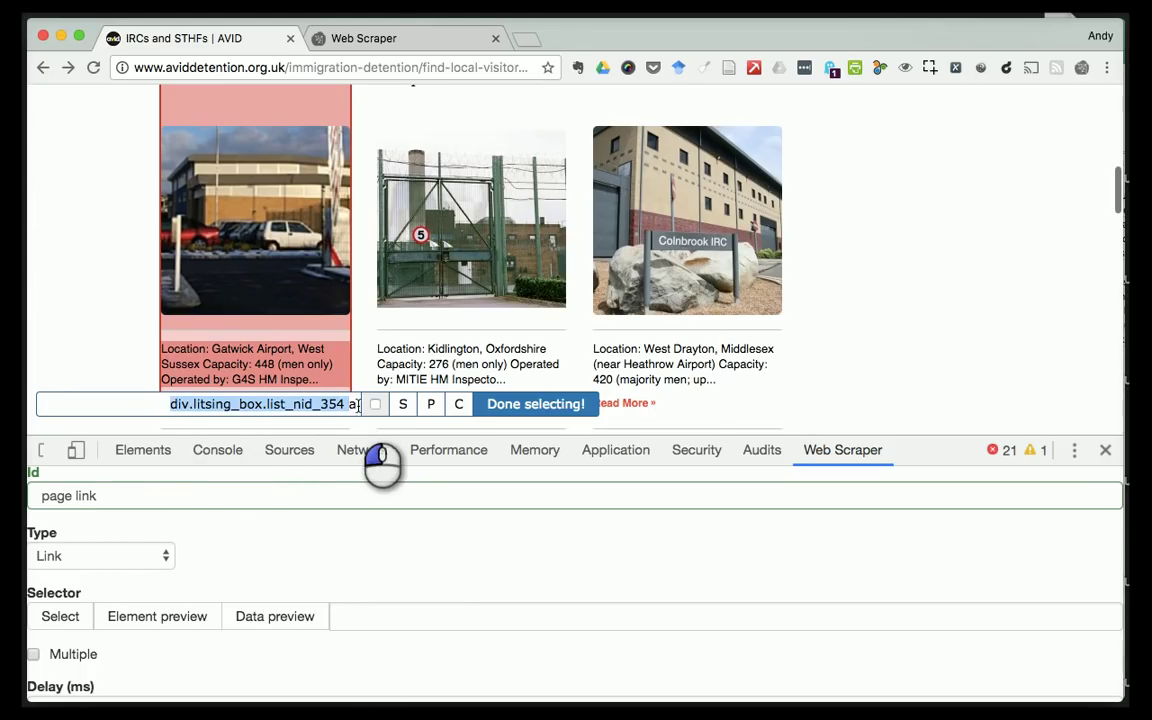
pyautogui.click(358, 407)
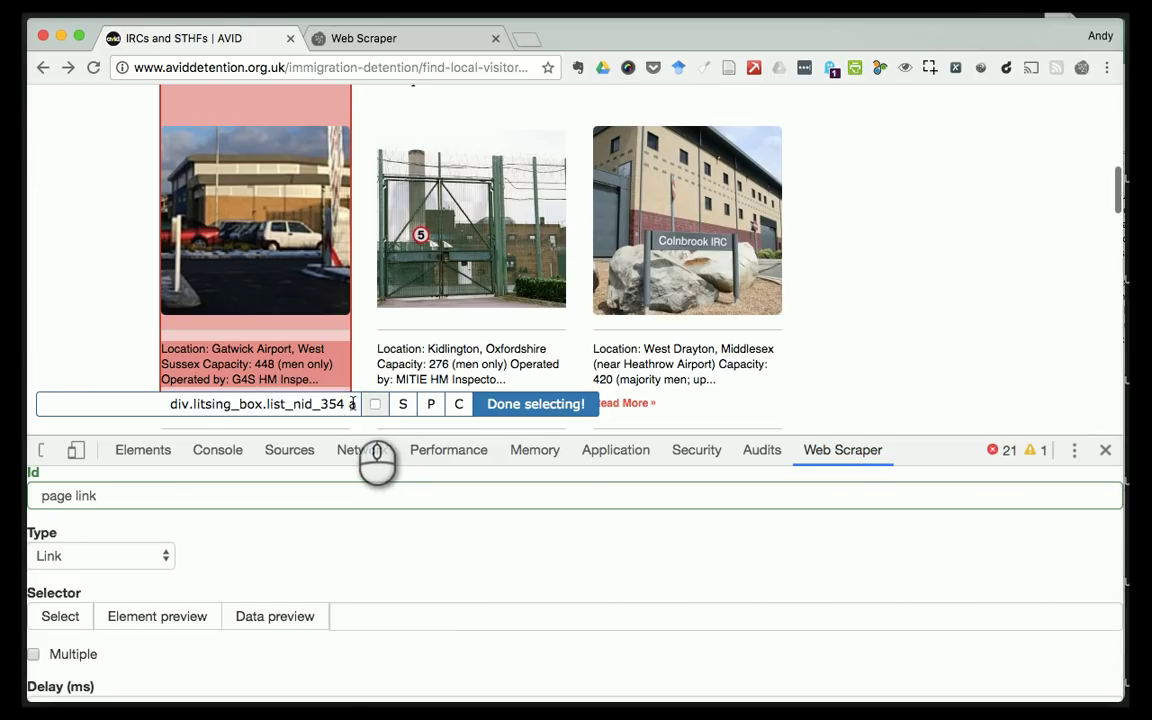
pyautogui.tripleClick(357, 404)
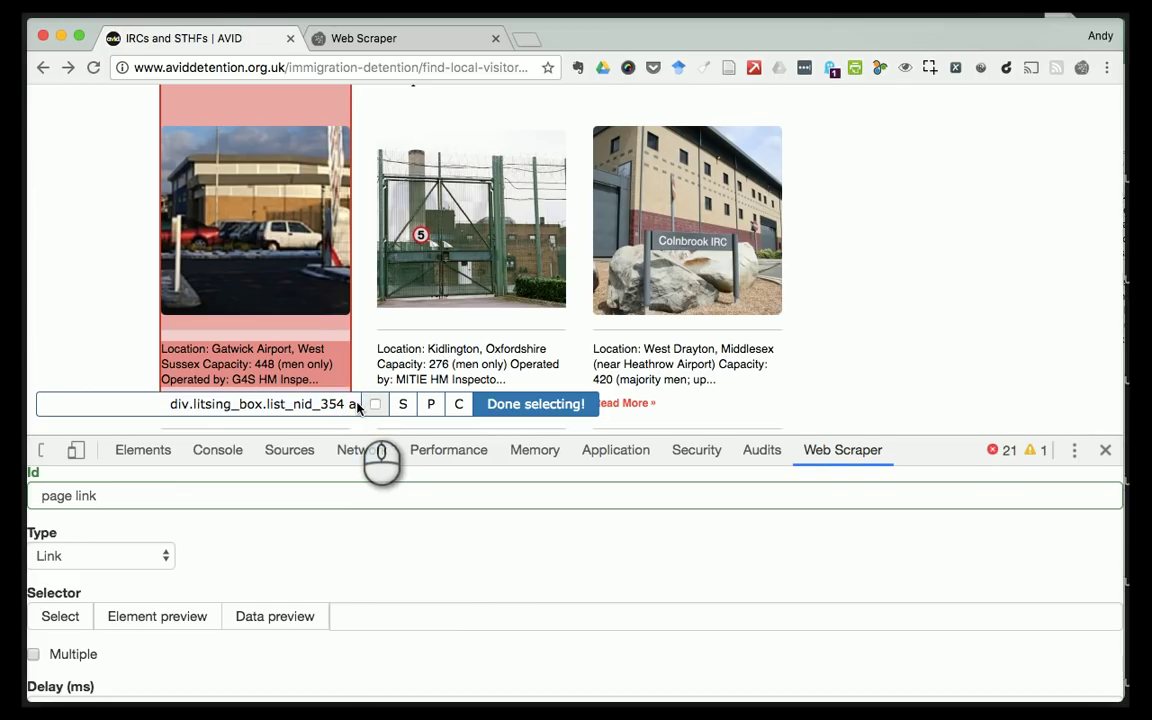
pyautogui.scroll(2, 325, 250)
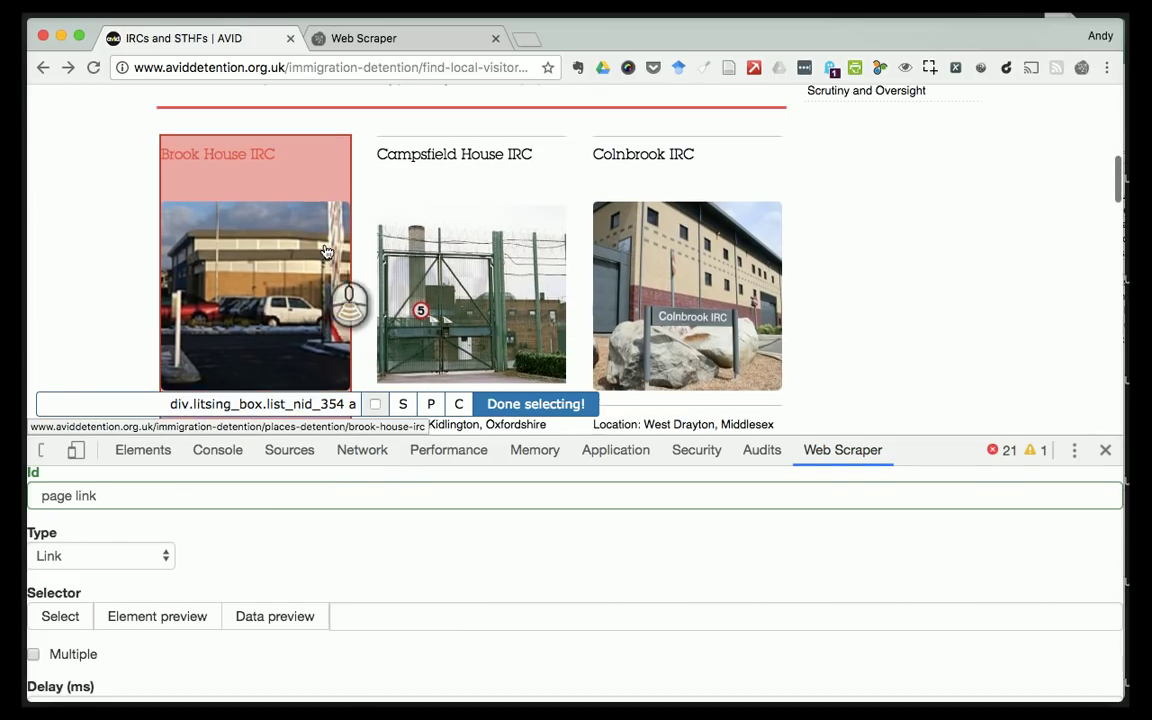
# - Extend the selection to every centre's box by adding Campsfield House IRC, and finish selecting with div.litsing_box a
pyautogui.click(444, 157)
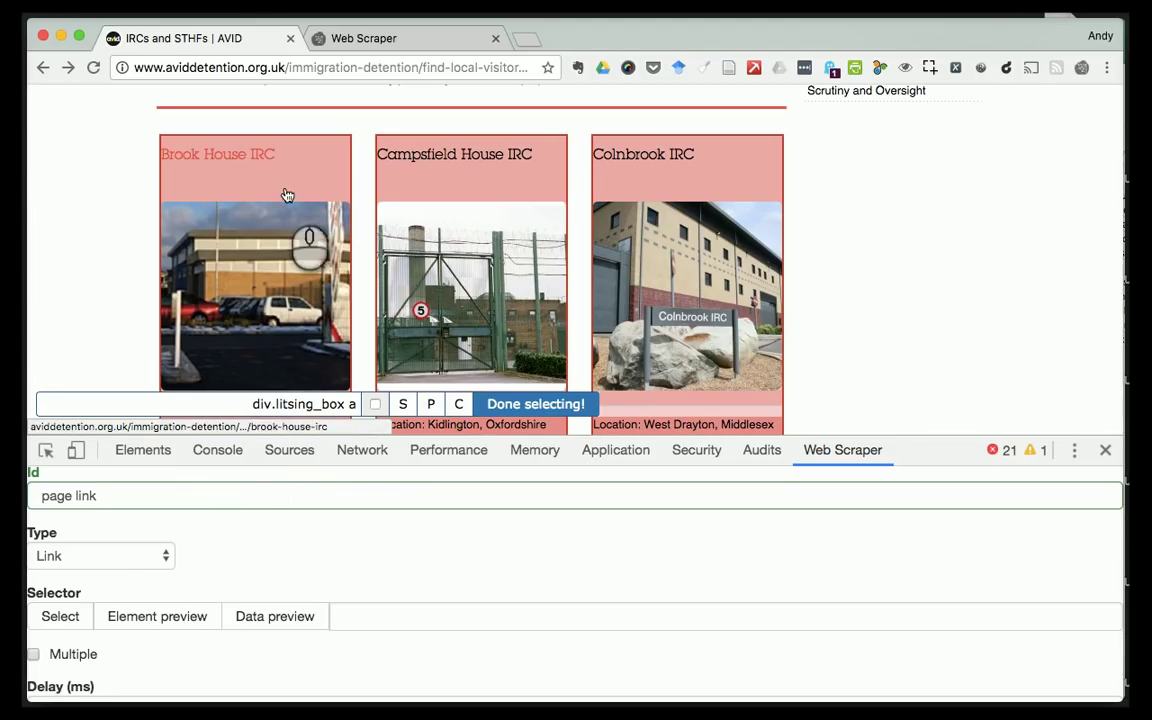
pyautogui.scroll(-5, 277, 265)
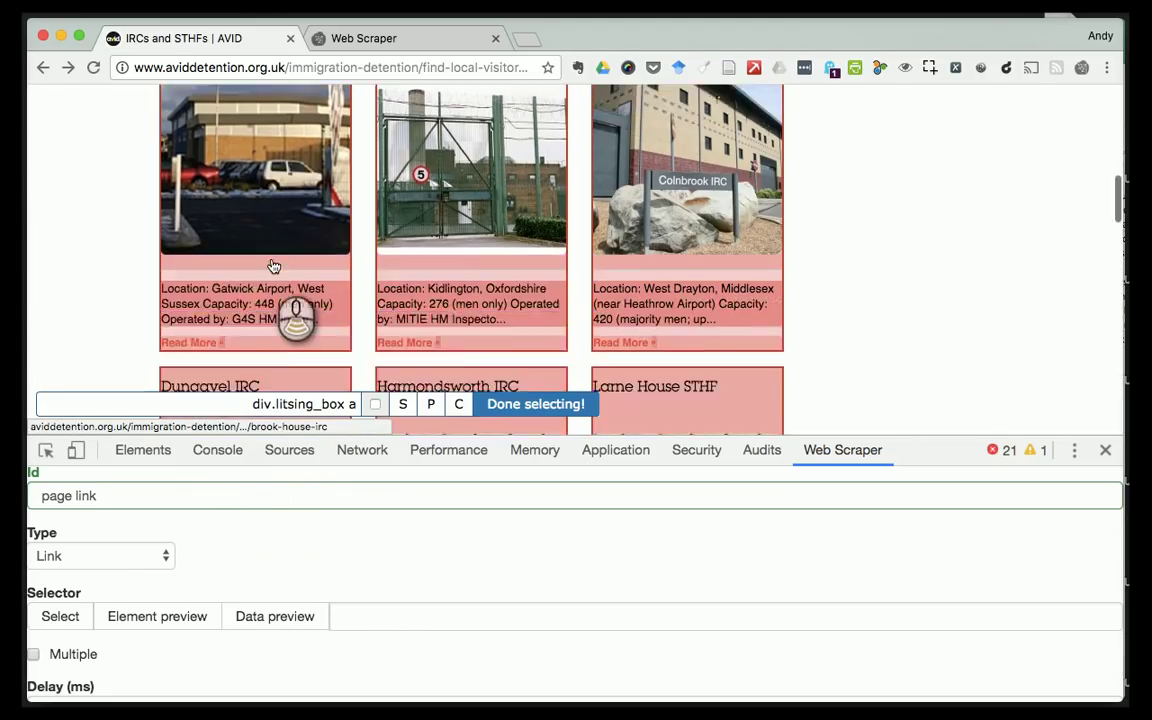
pyautogui.scroll(4, 273, 264)
pyautogui.scroll(1, 273, 264)
pyautogui.moveTo(252, 404); pyautogui.dragTo(361, 404)
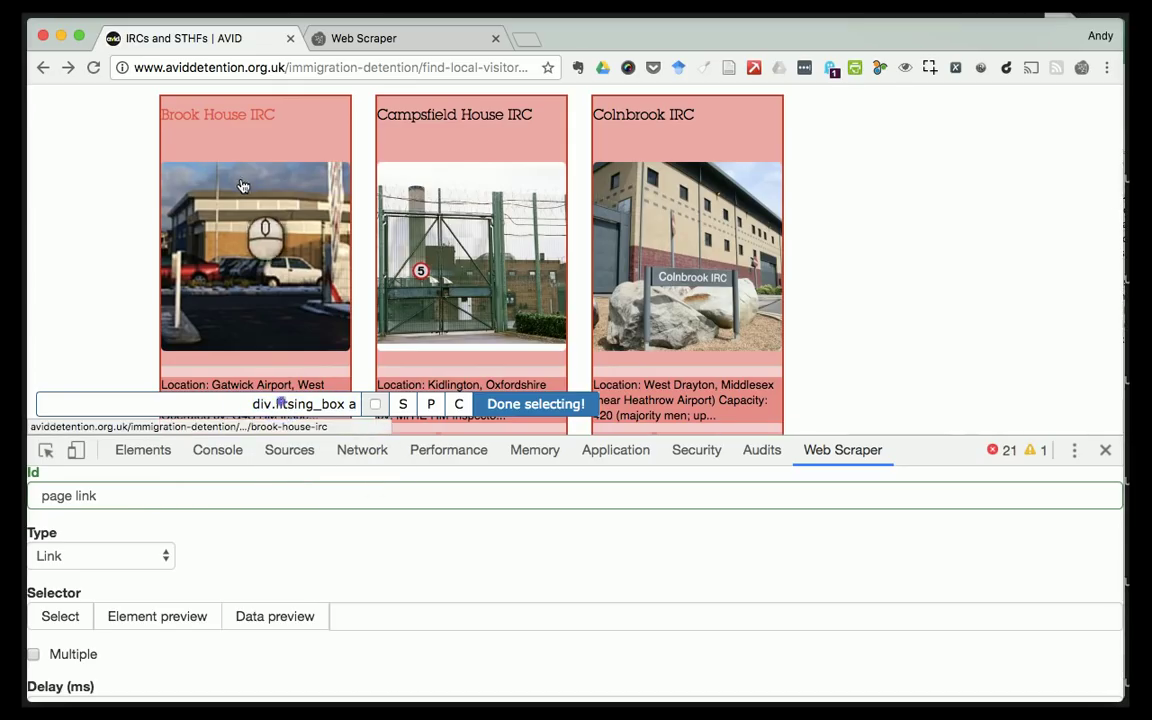
pyautogui.moveTo(252, 404); pyautogui.dragTo(340, 410)
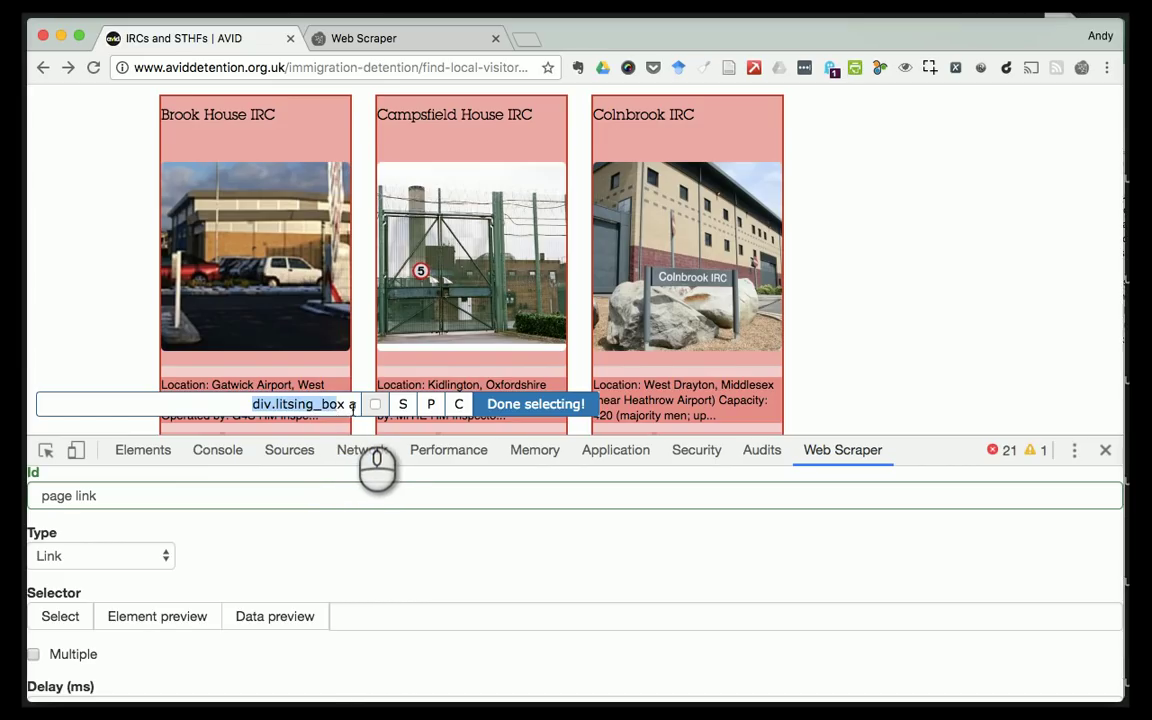
pyautogui.click(546, 407)
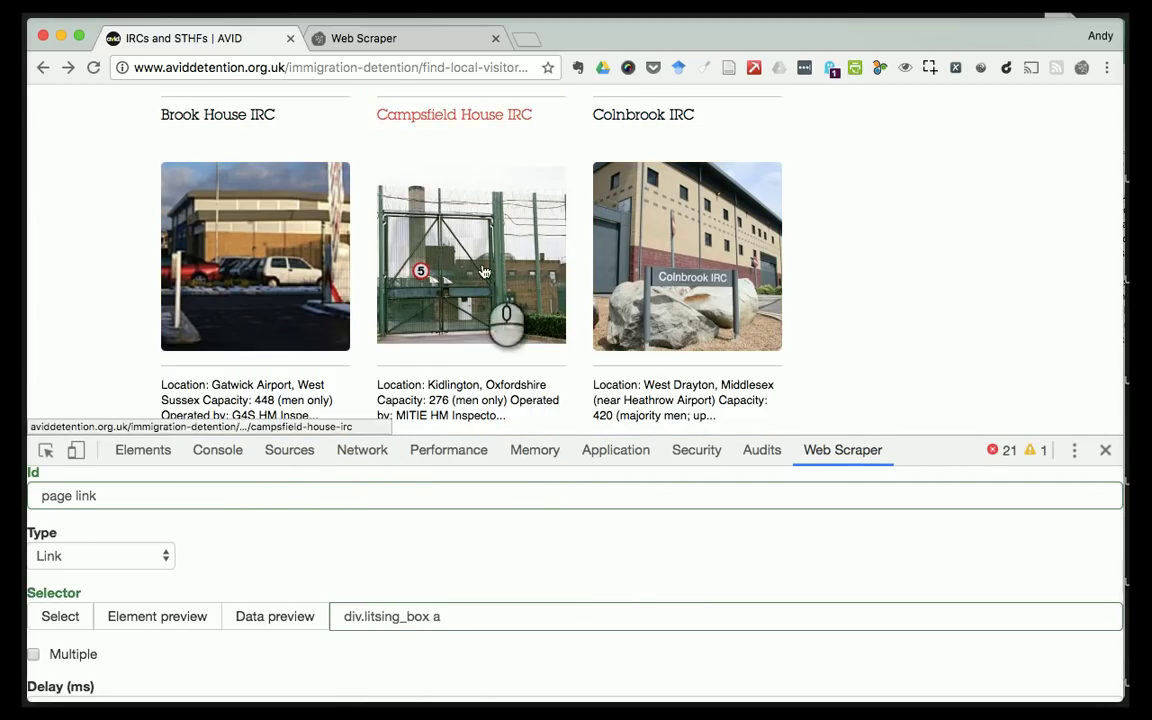
# - Allow the page link selector to match multiple elements
pyautogui.scroll(1, 484, 280)
pyautogui.scroll(-3, 484, 270)
pyautogui.moveTo(342, 616); pyautogui.dragTo(453, 622)
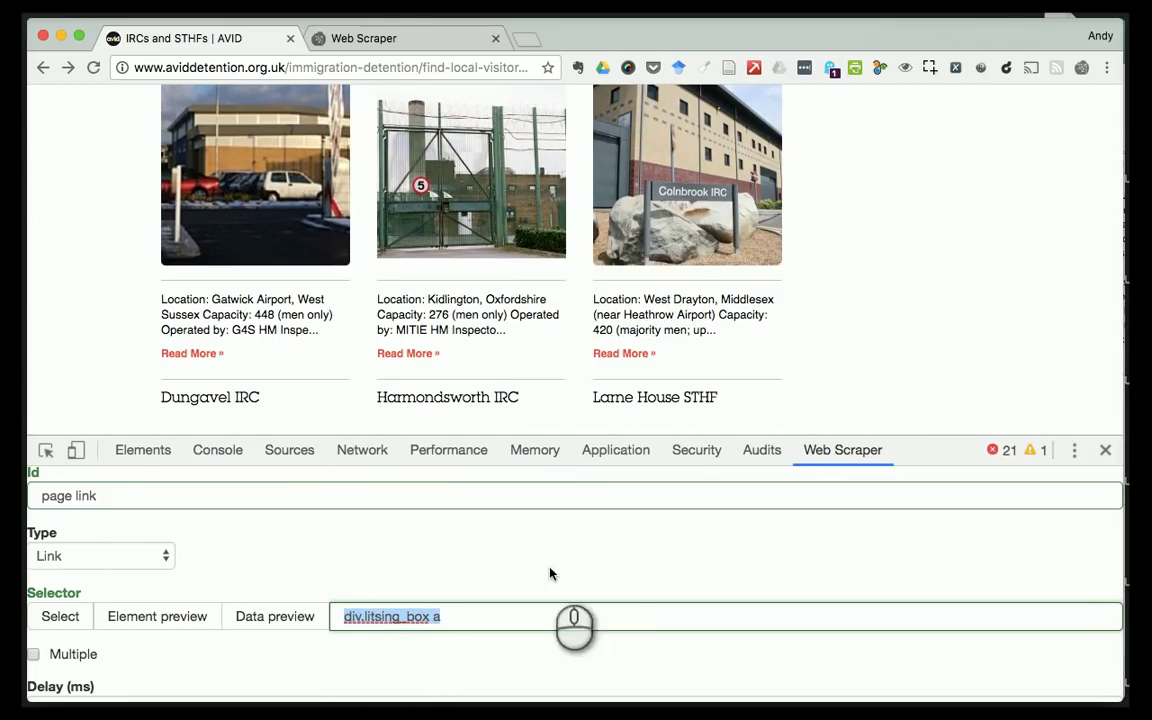
pyautogui.scroll(-3, 357, 549)
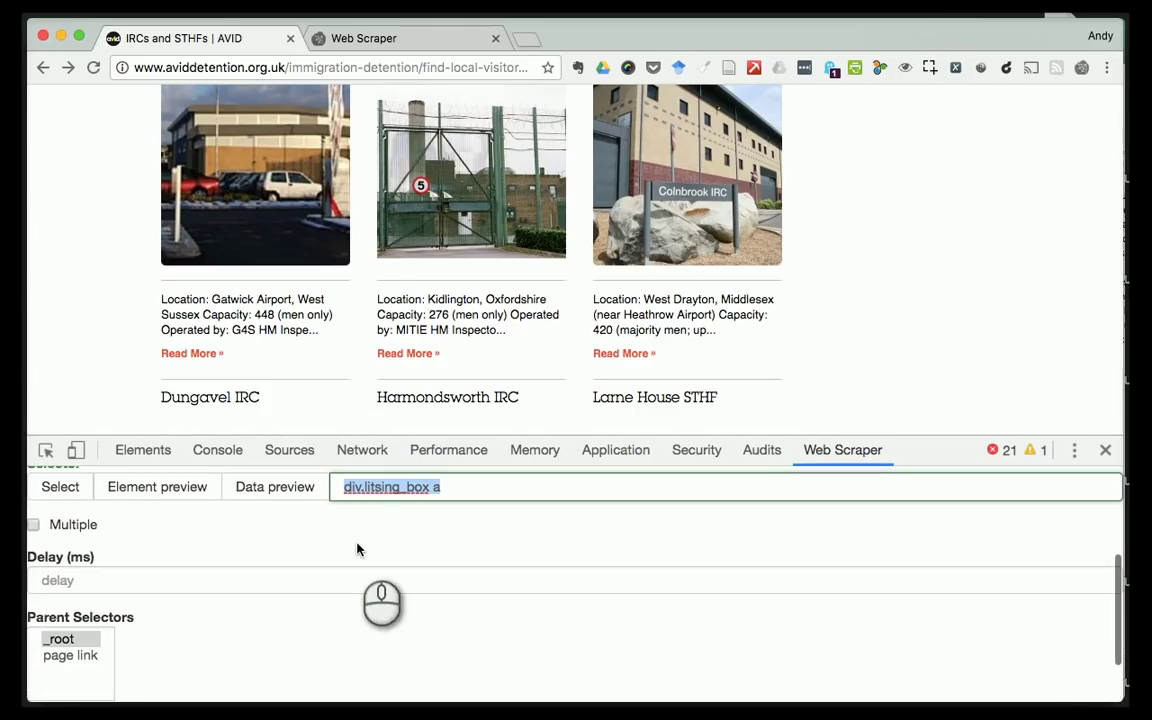
pyautogui.click(33, 526)
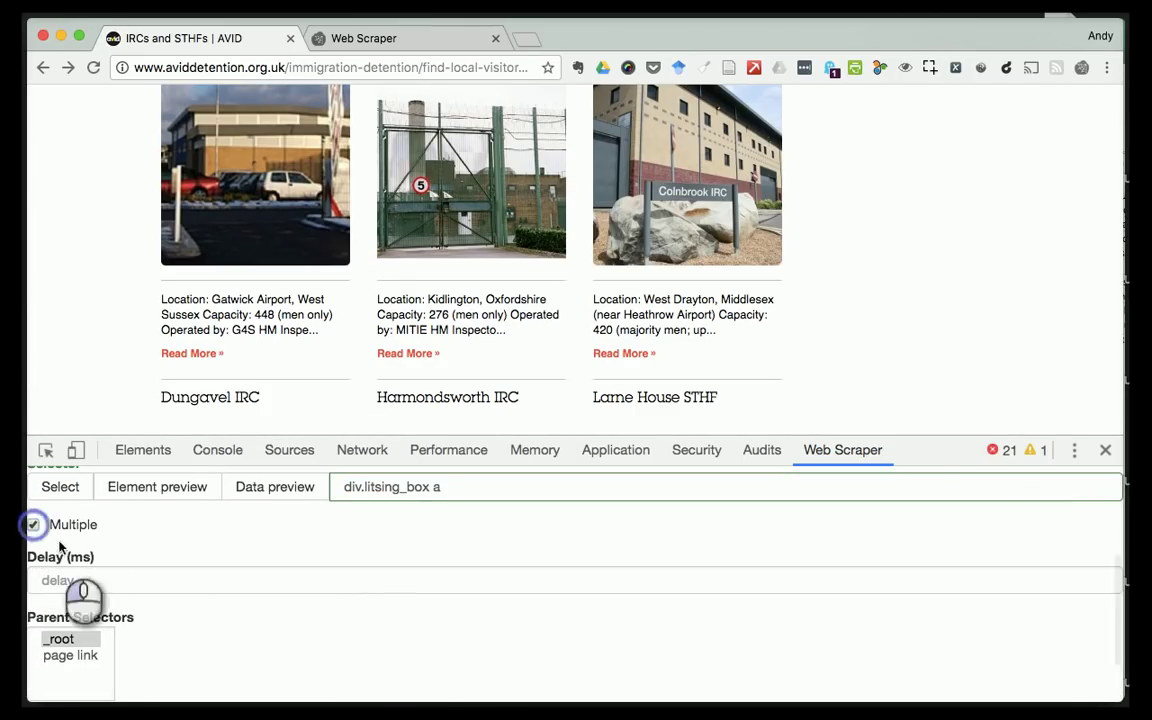
# - Redo the page link element selection from the Brook House and Campsfield House boxes, check the centres farther down, and finish selecting
pyautogui.scroll(3, 231, 273)
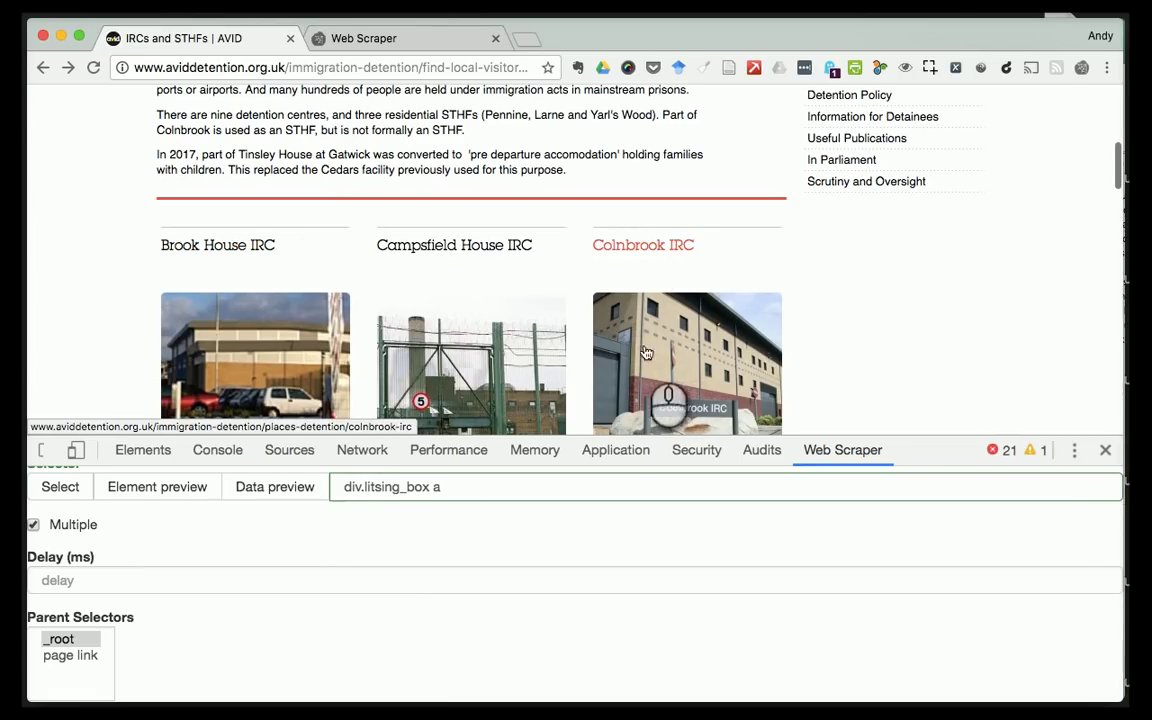
pyautogui.scroll(-2, 662, 288)
pyautogui.tripleClick(457, 495)
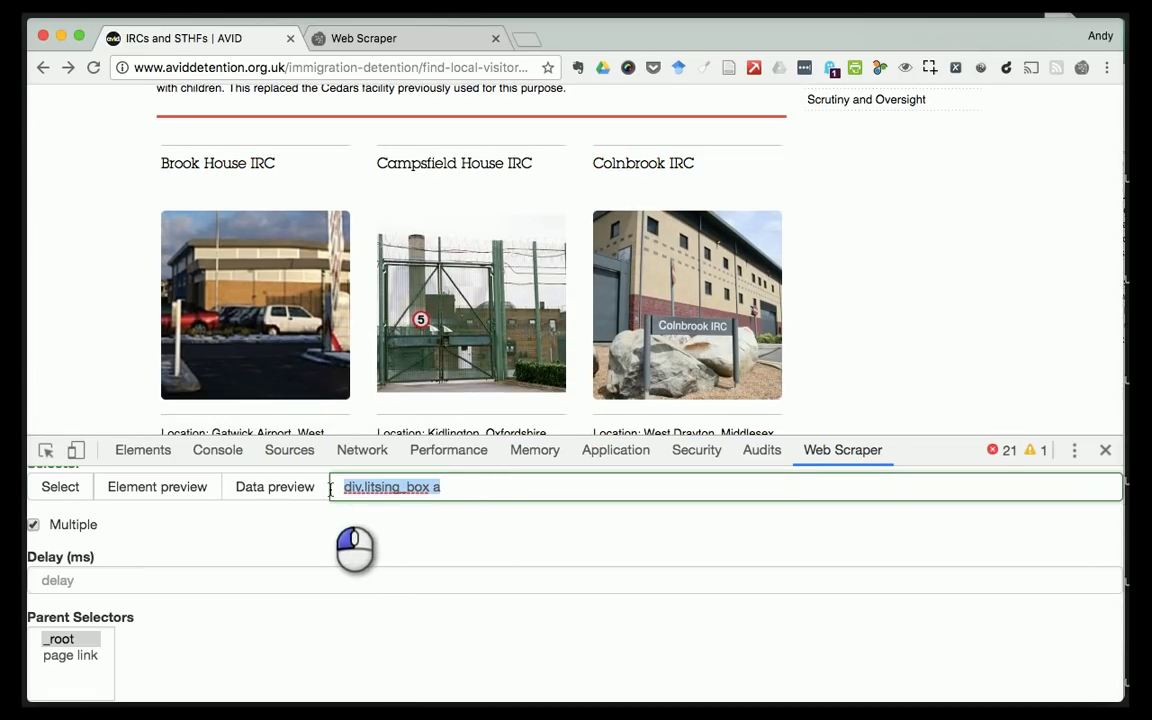
pyautogui.click(60, 486)
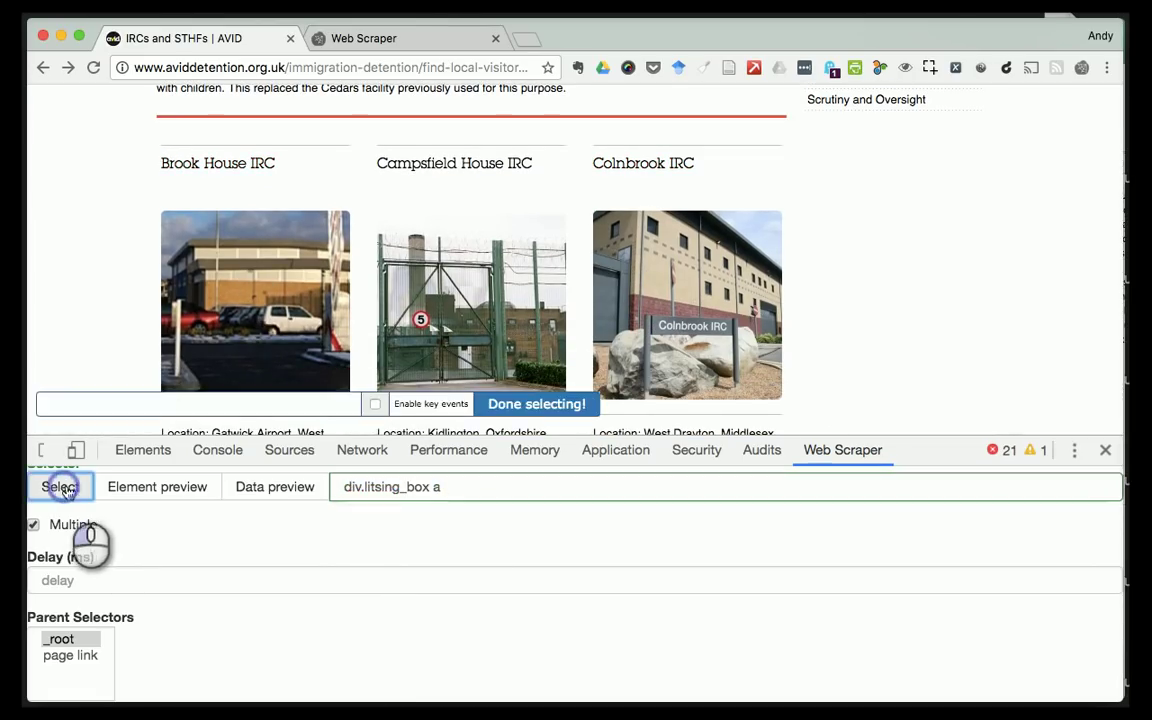
pyautogui.click(240, 338)
pyautogui.click(442, 185)
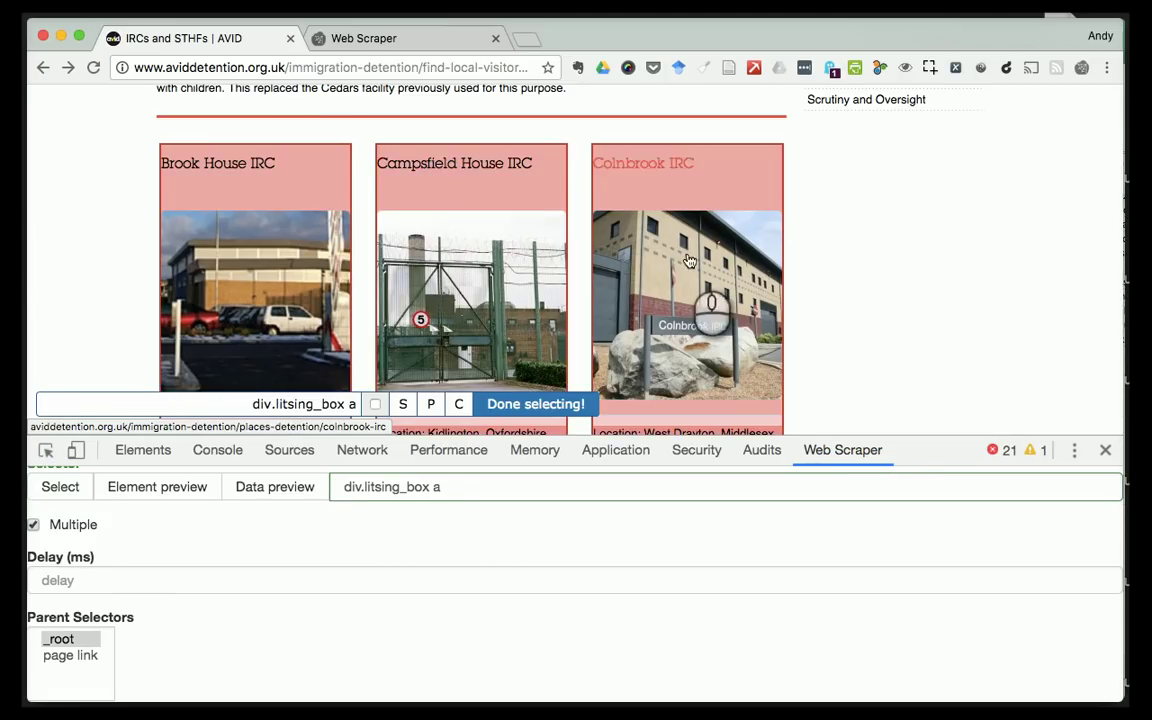
pyautogui.scroll(-8, 700, 305)
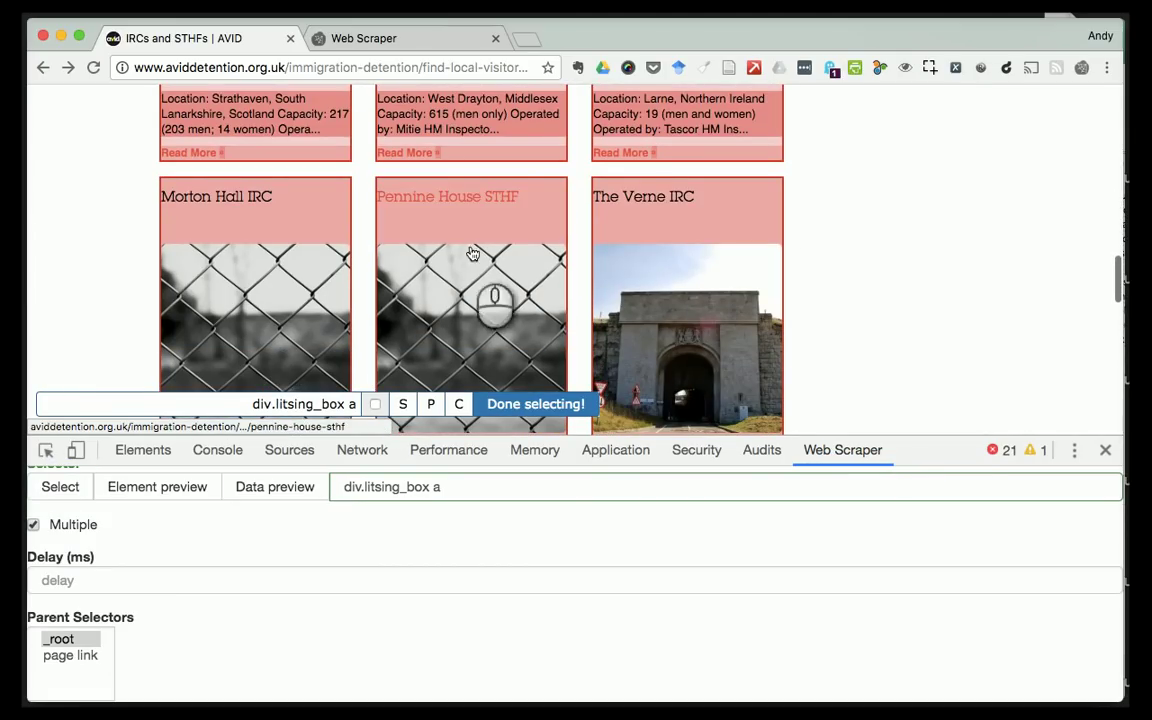
pyautogui.click(533, 404)
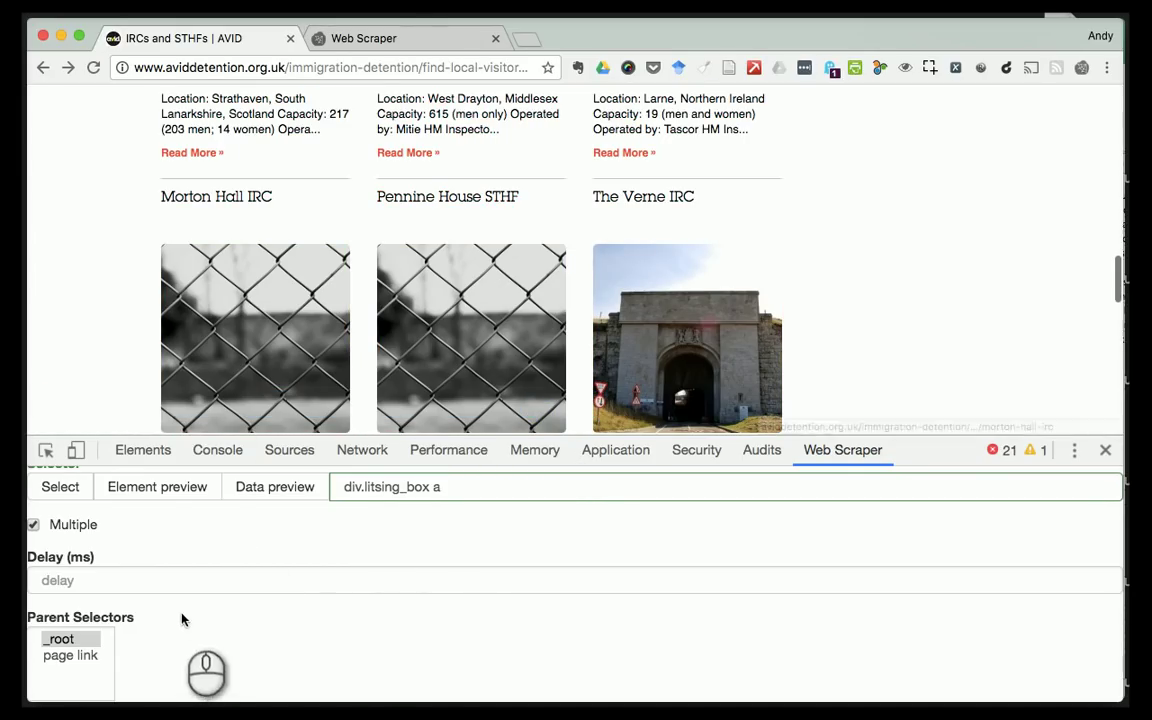
# - Save the page link selector with _root as its parent
pyautogui.click(60, 486)
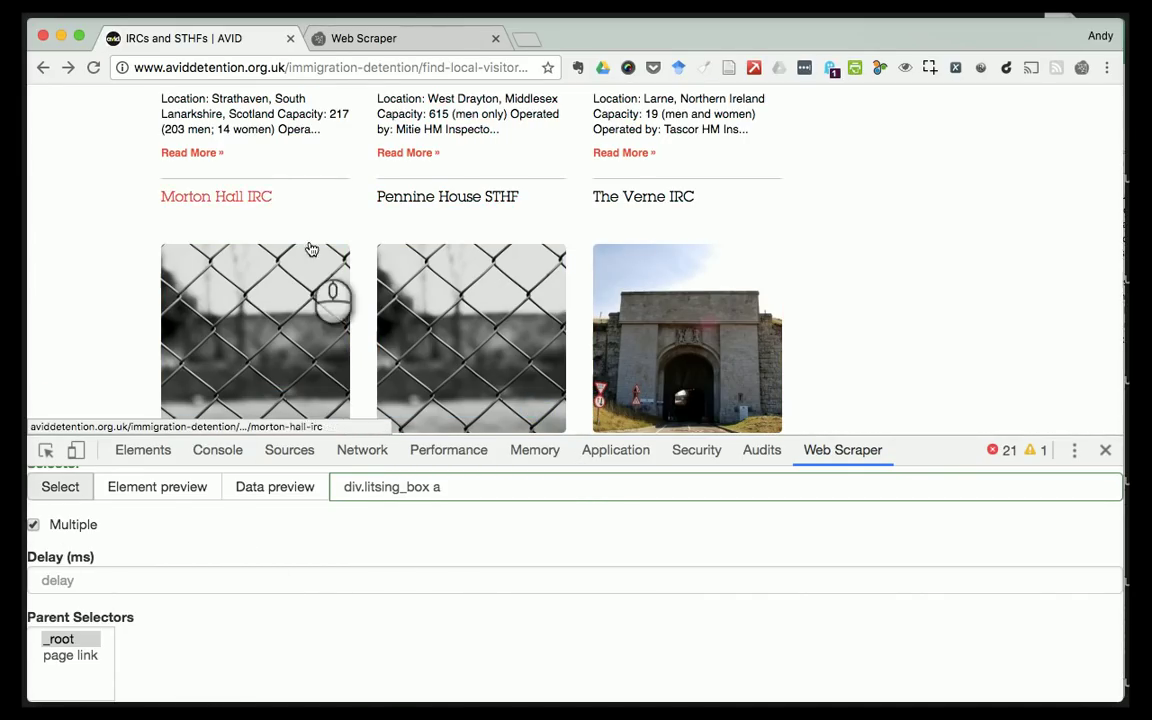
pyautogui.scroll(-1, 126, 557)
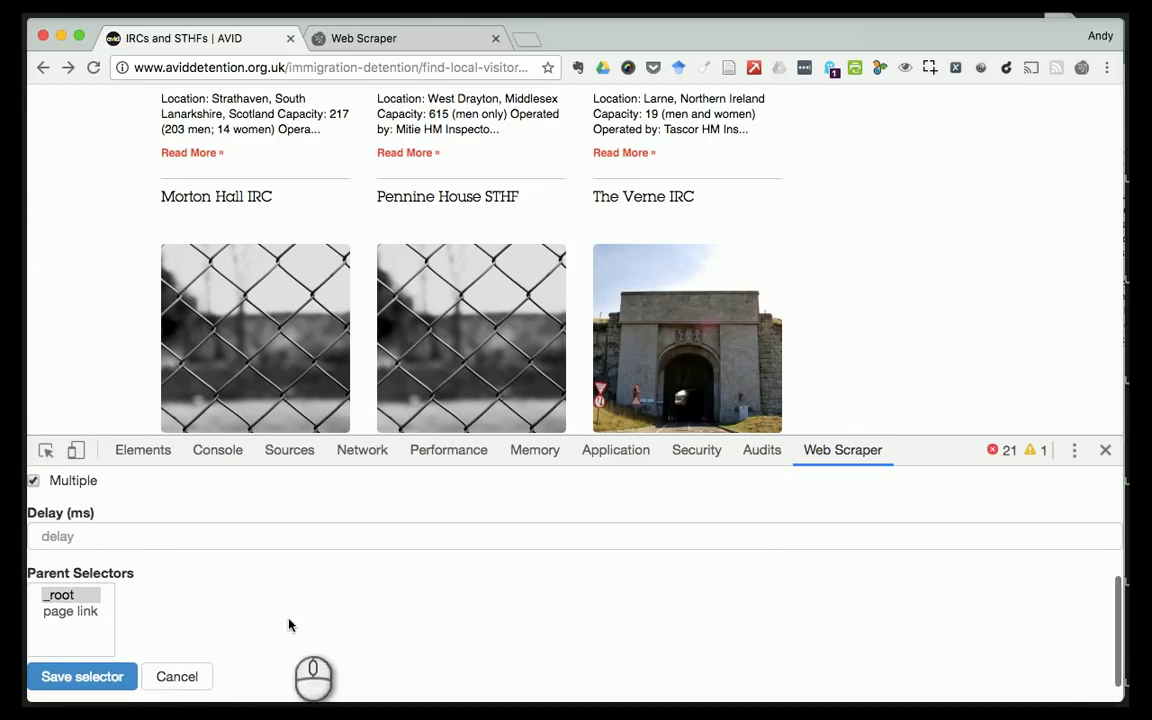
pyautogui.click(70, 679)
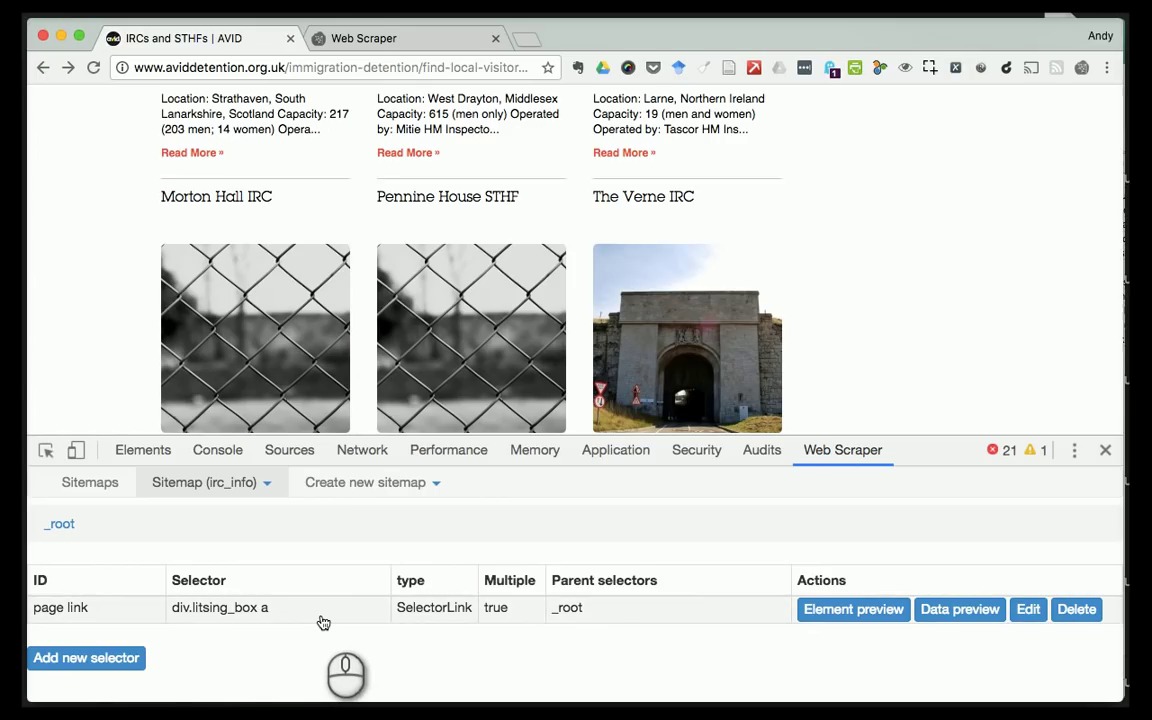
# - Go into the page link selector's child level and open the Brook House IRC page from the list
pyautogui.click(266, 610)
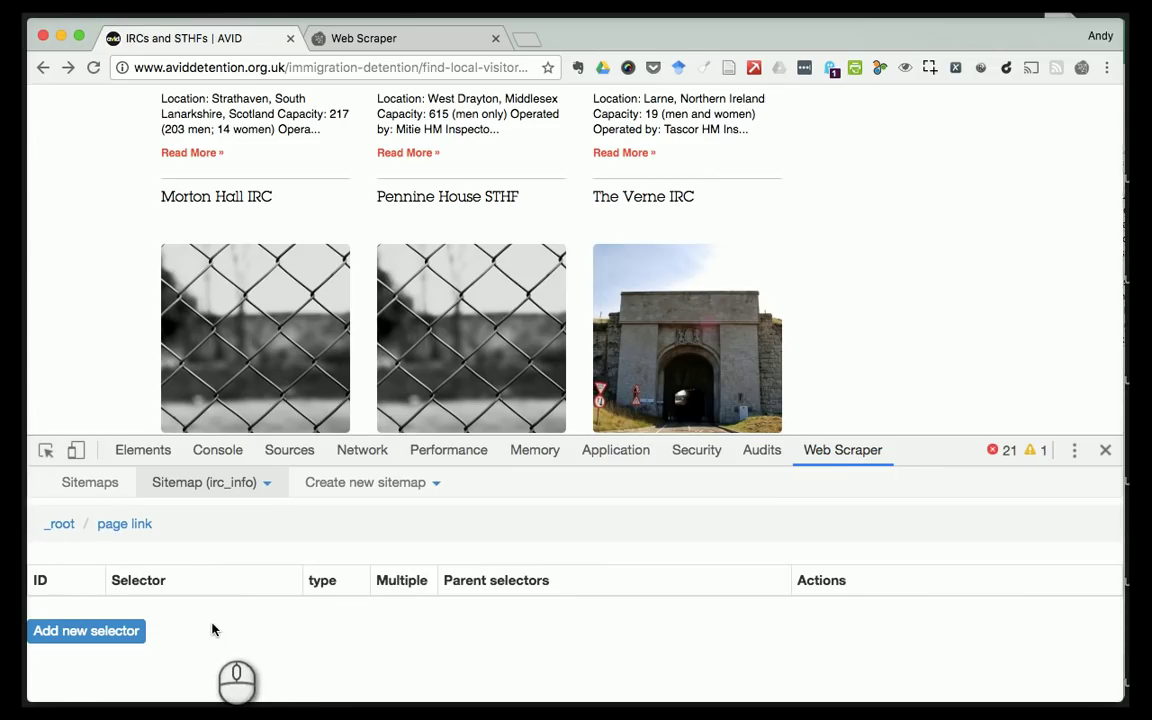
pyautogui.scroll(5, 352, 232)
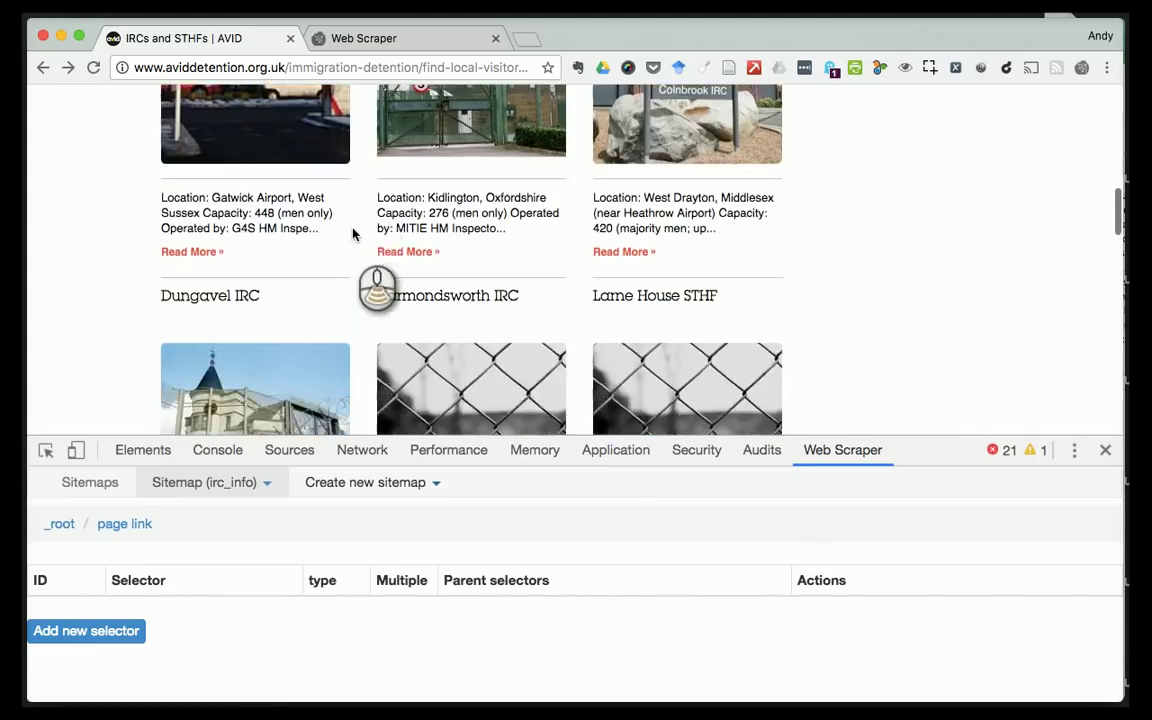
pyautogui.scroll(3, 352, 233)
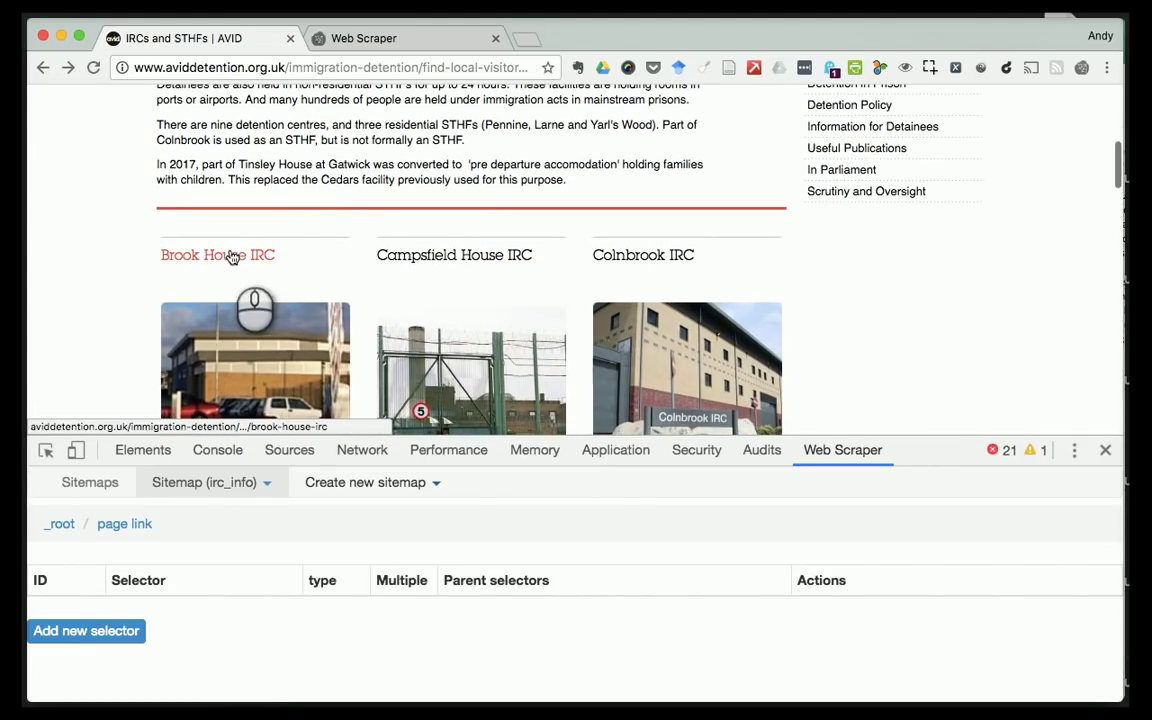
pyautogui.click(230, 258)
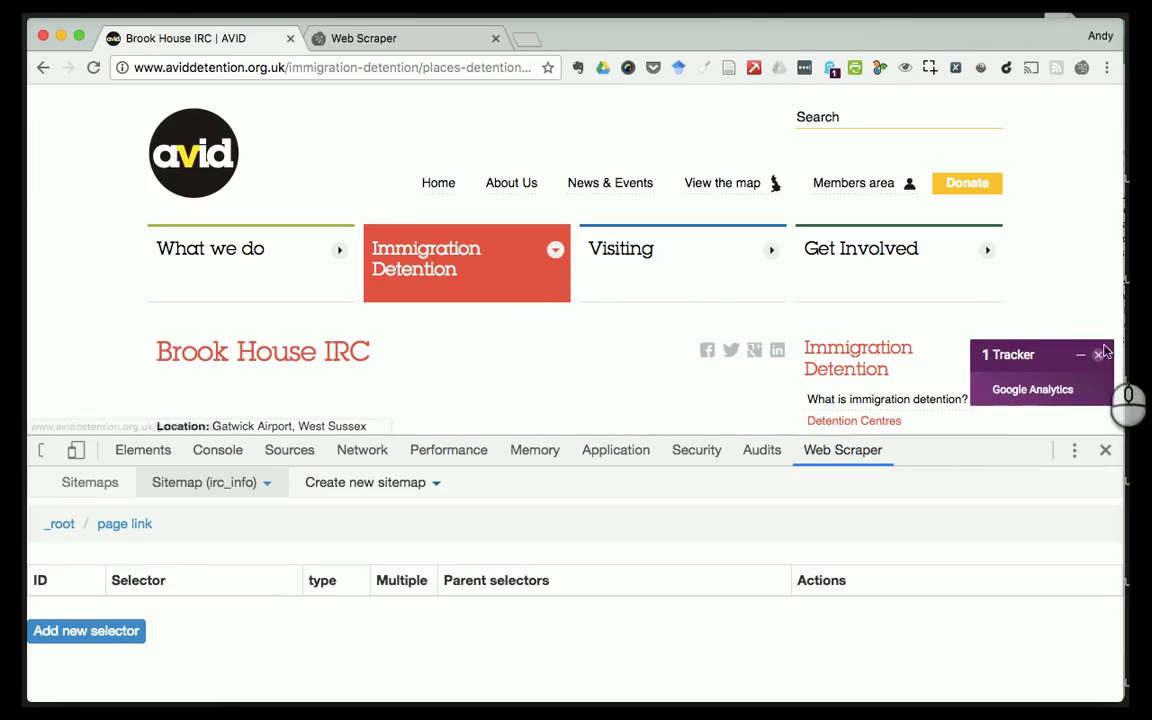
# - Add a new selector under page link with the id Name
pyautogui.scroll(-5, 608, 396)
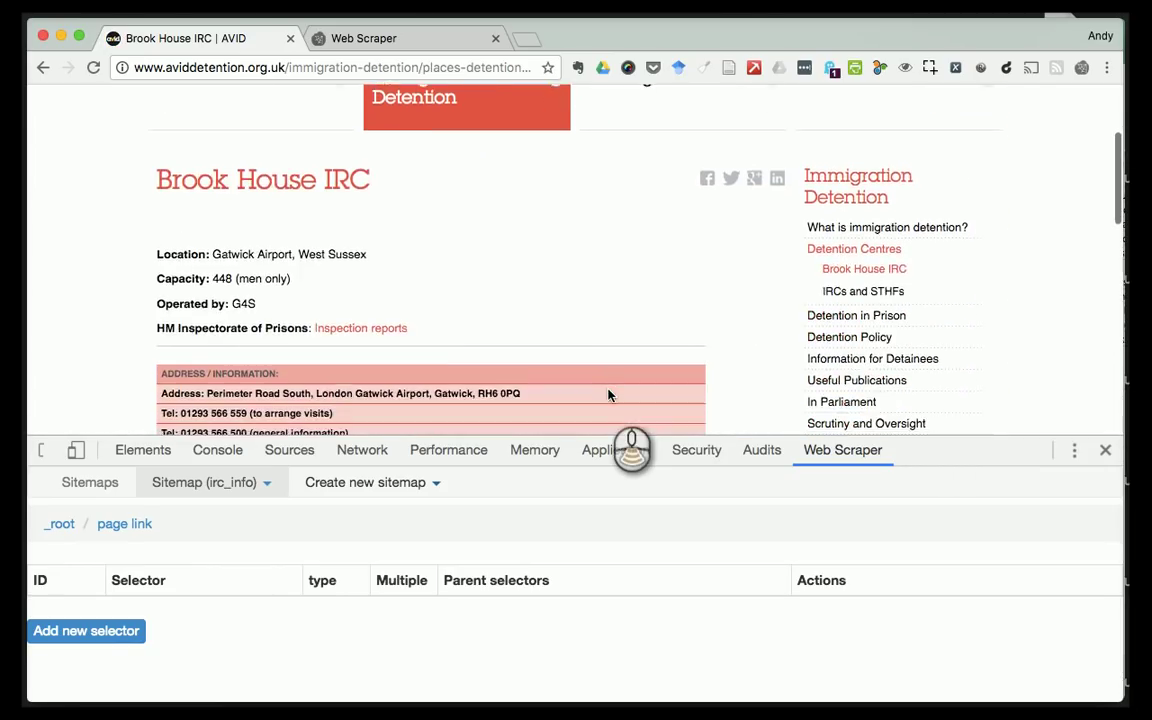
pyautogui.scroll(2, 608, 396)
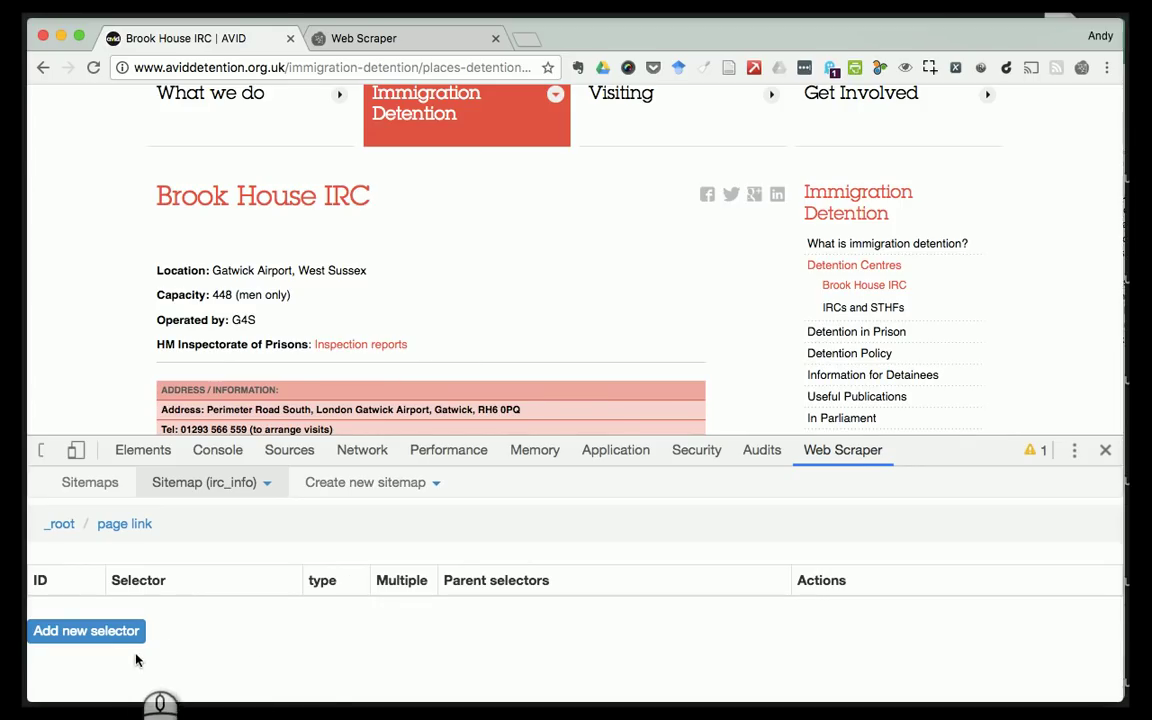
pyautogui.click(106, 634)
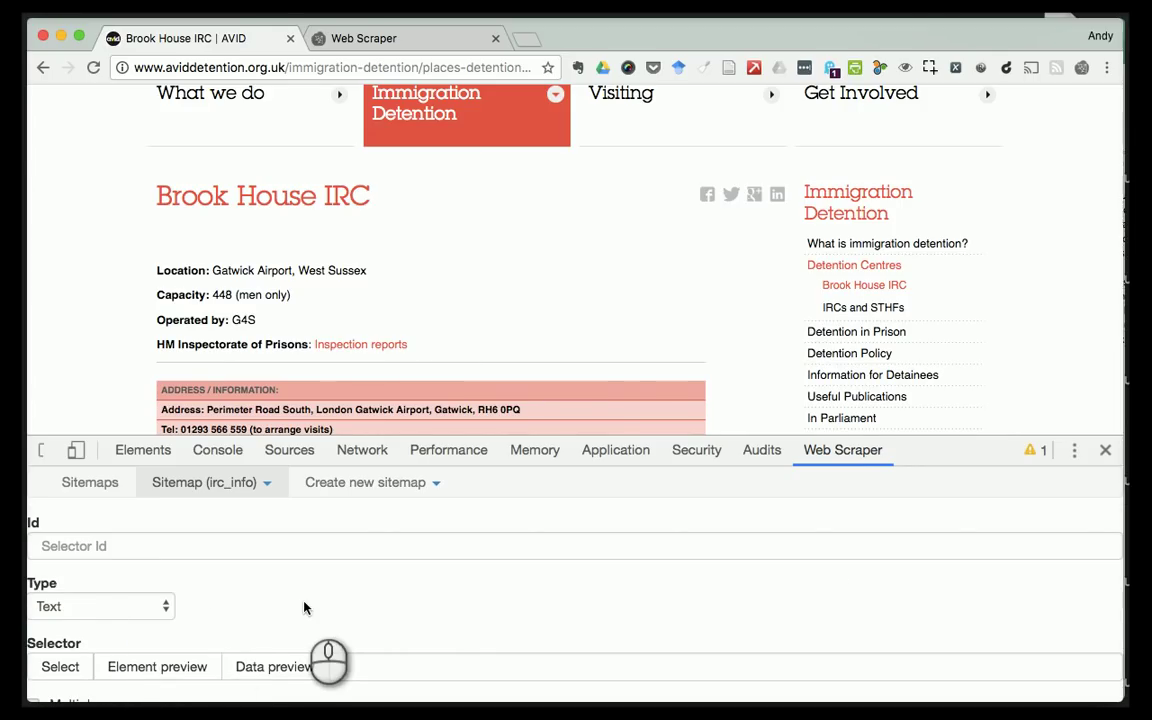
pyautogui.click(80, 542)
pyautogui.write('Name')
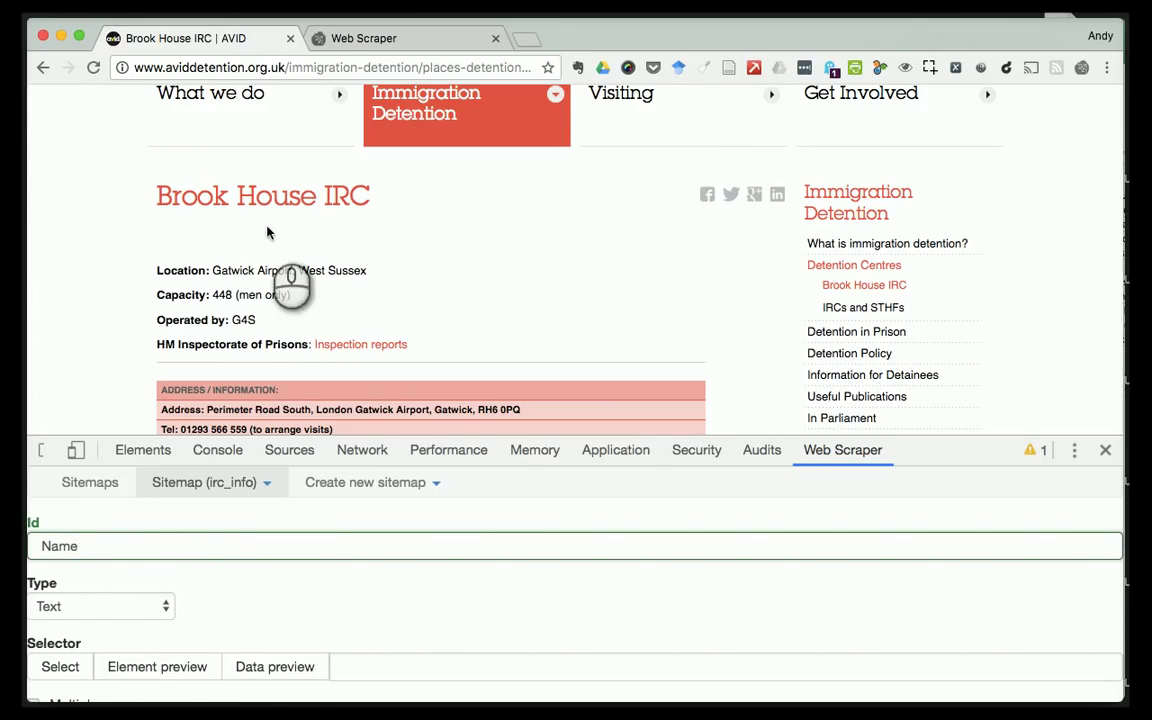
# - Pick the Brook House IRC page heading as the Name selector's element, giving h1.title
pyautogui.moveTo(160, 198); pyautogui.dragTo(389, 208)
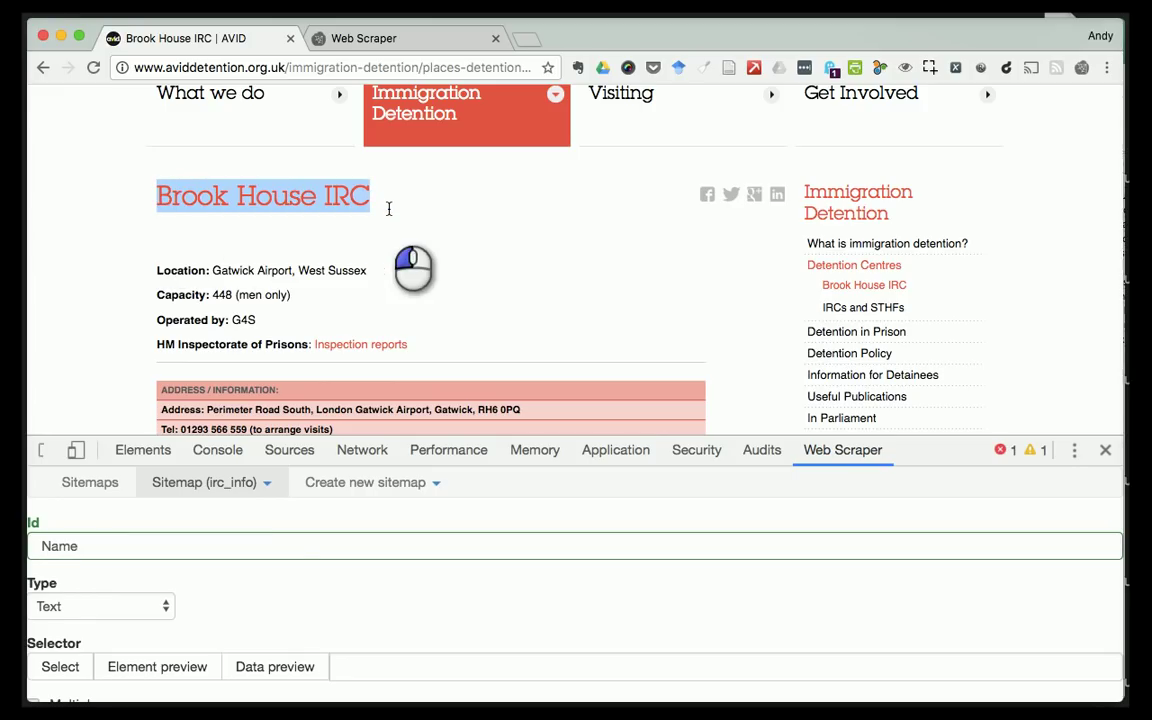
pyautogui.click(57, 667)
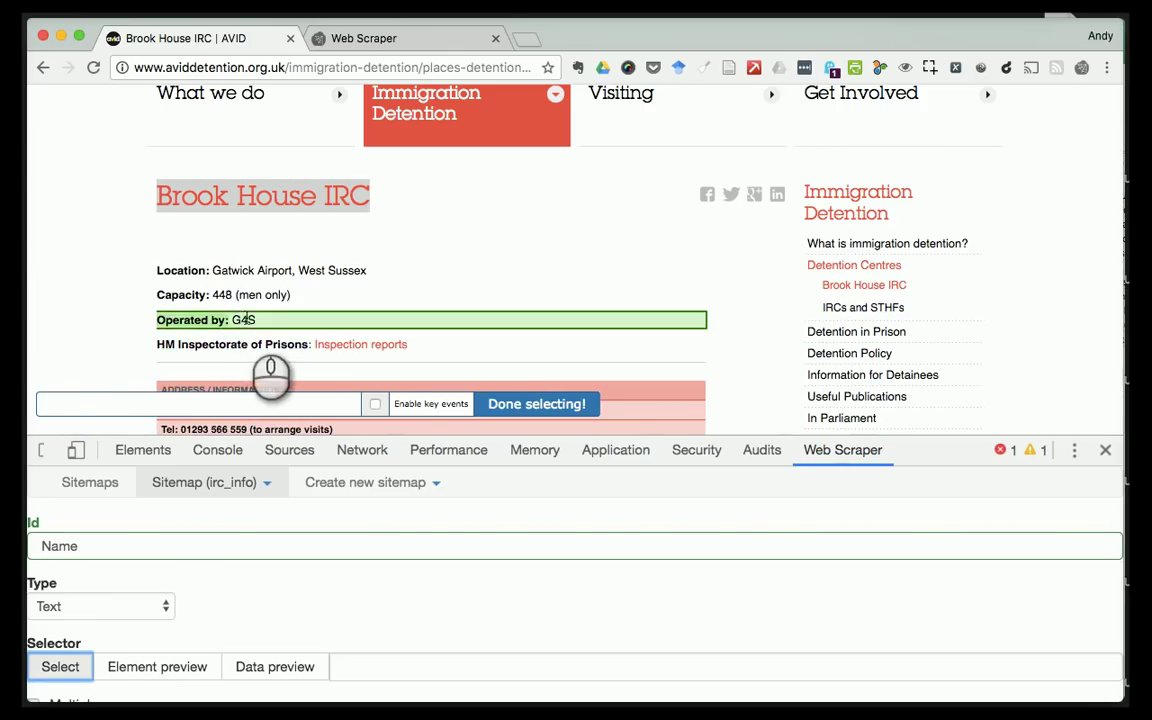
pyautogui.click(286, 198)
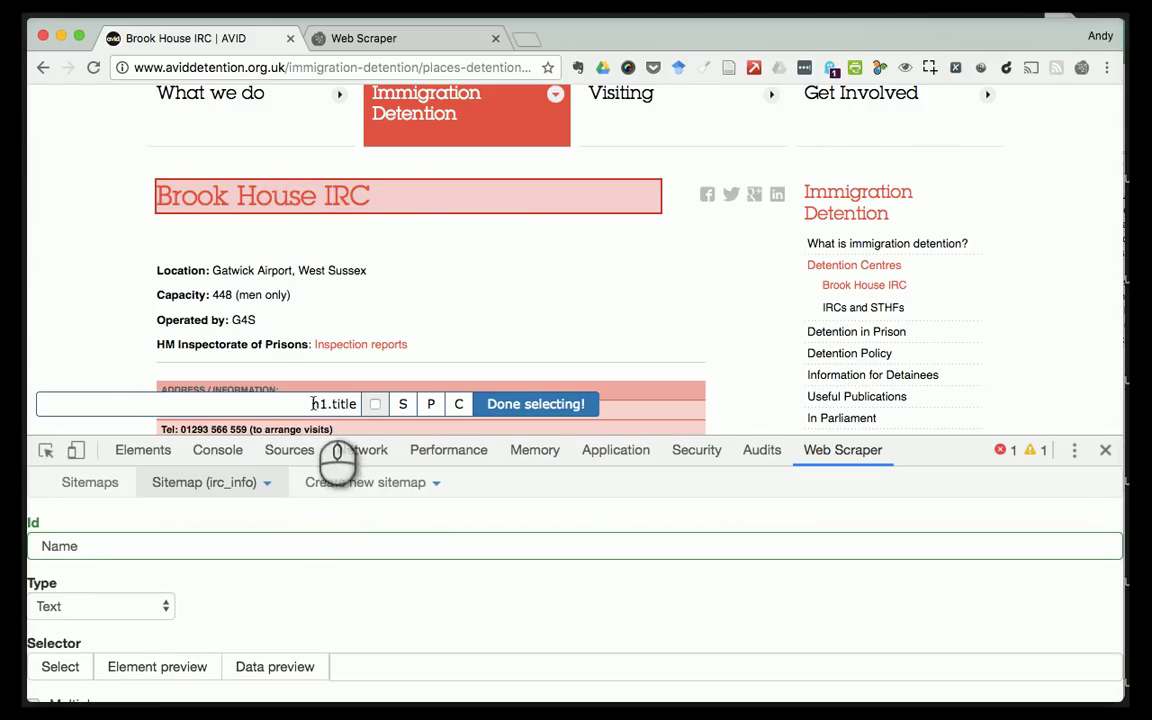
pyautogui.moveTo(329, 408); pyautogui.dragTo(355, 408)
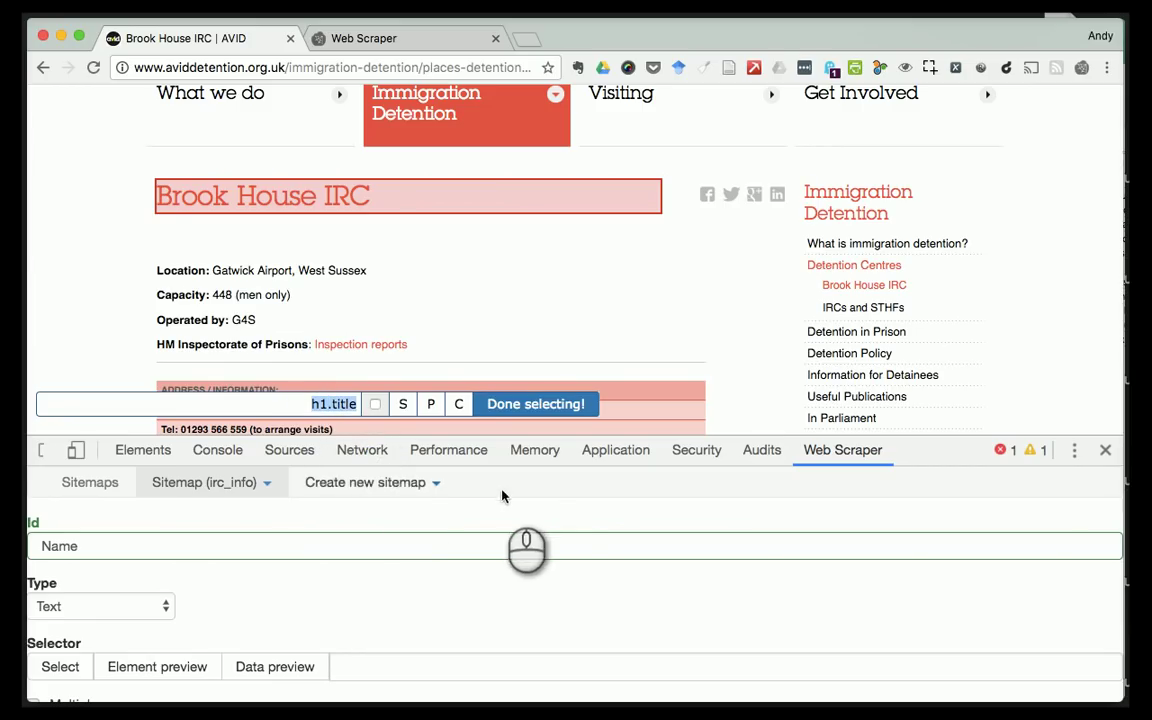
pyautogui.click(526, 414)
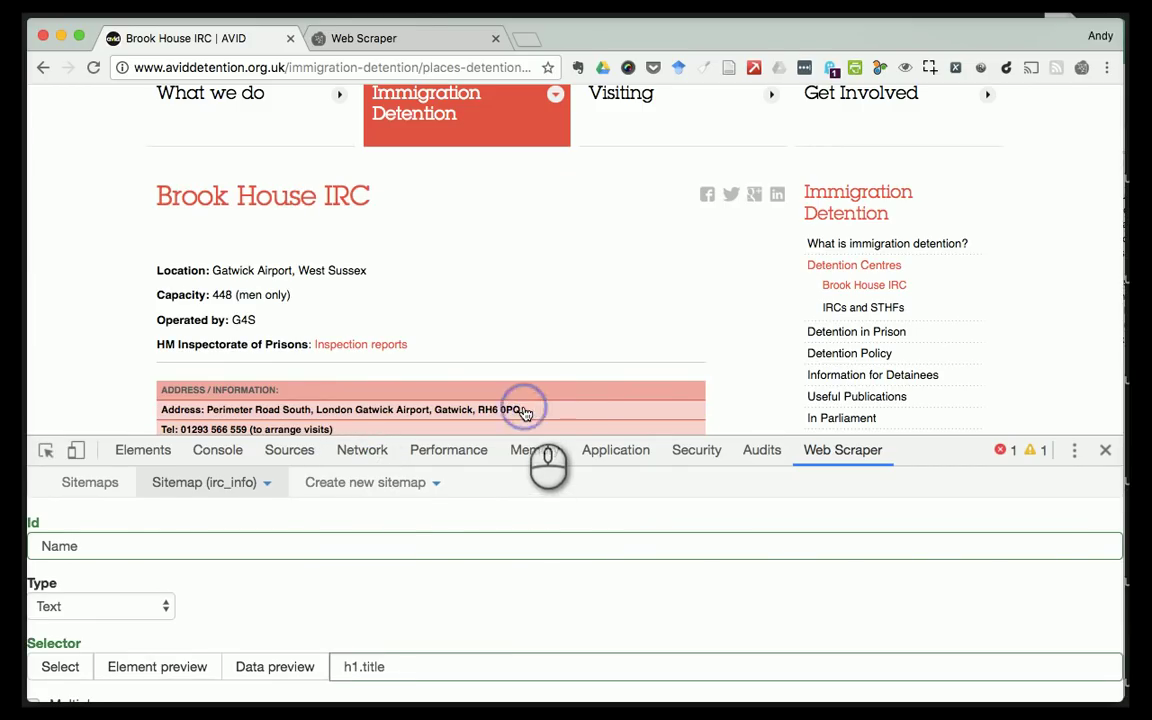
# - Save the Name selector with page link as its parent
pyautogui.scroll(-3, 385, 640)
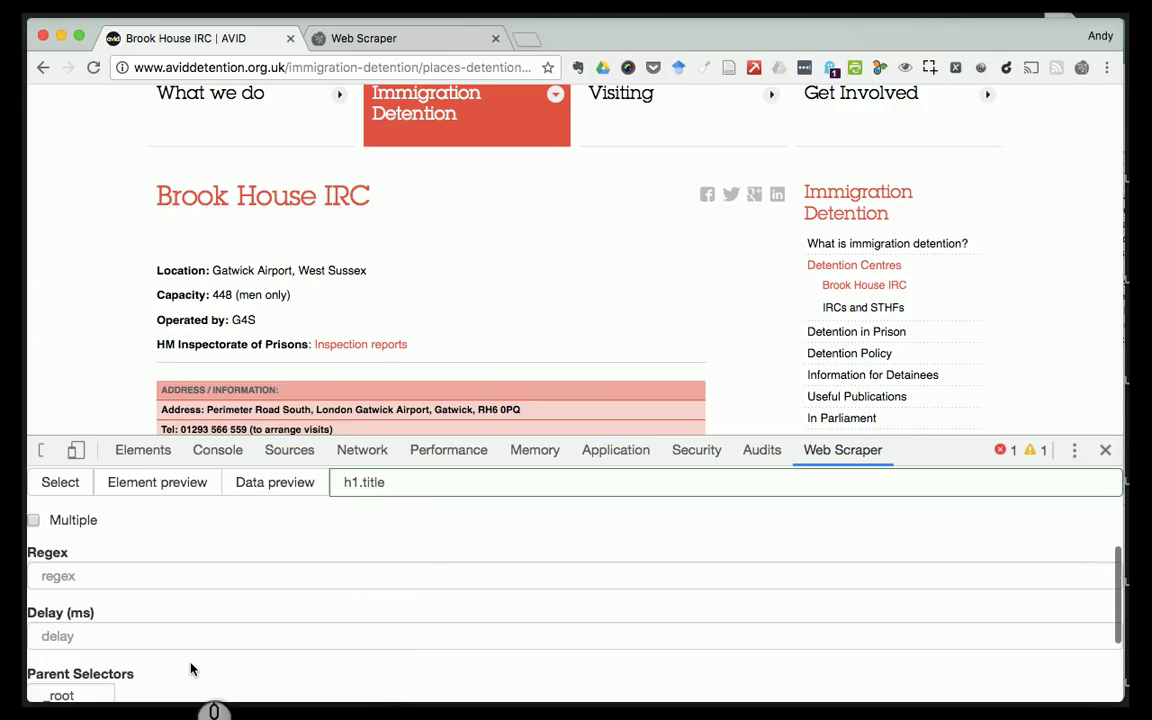
pyautogui.scroll(-2, 185, 662)
pyautogui.scroll(4, 183, 648)
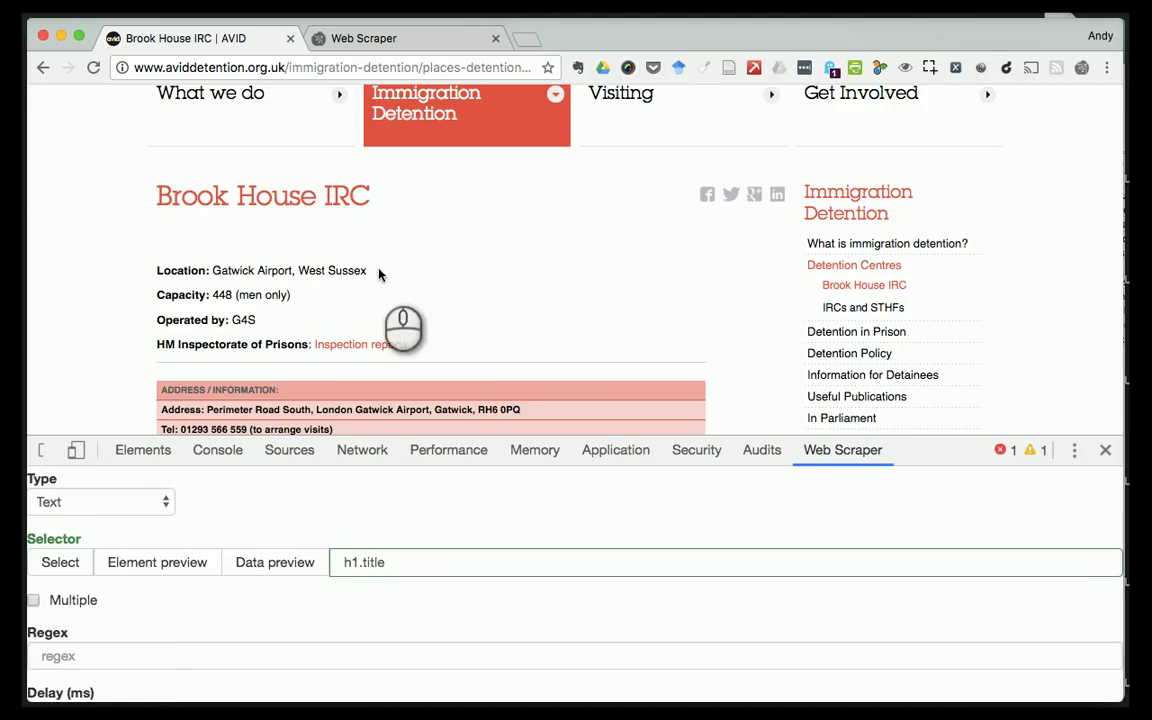
pyautogui.scroll(-5, 345, 520)
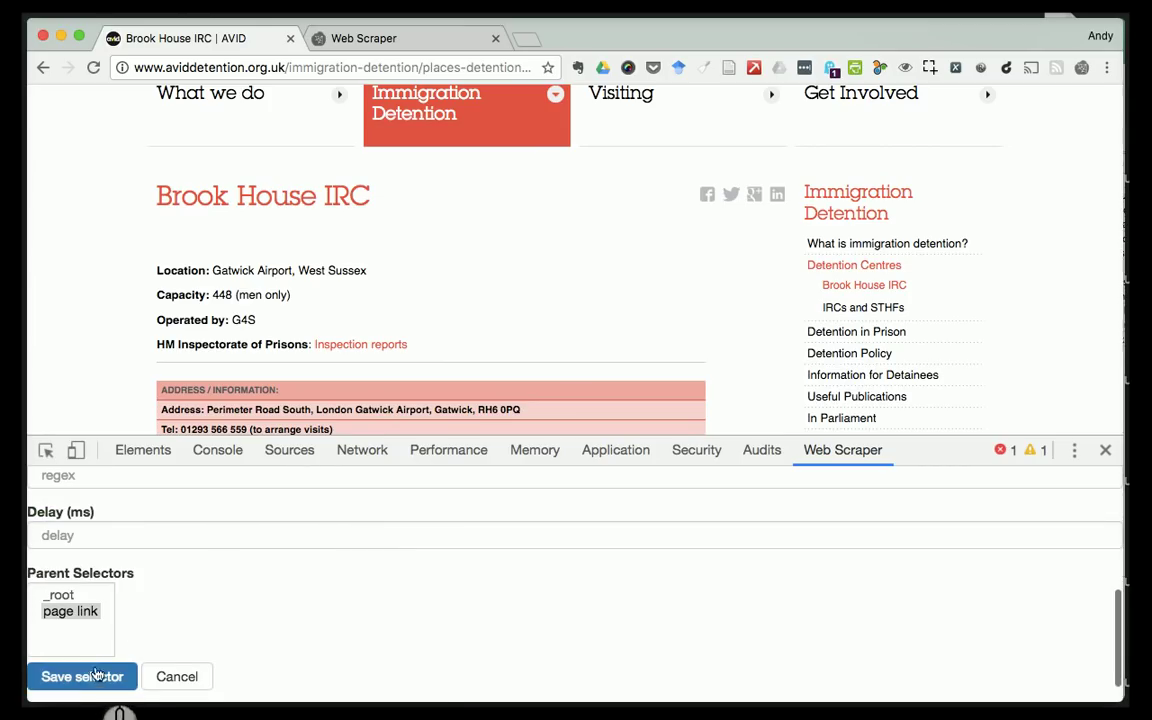
pyautogui.click(96, 675)
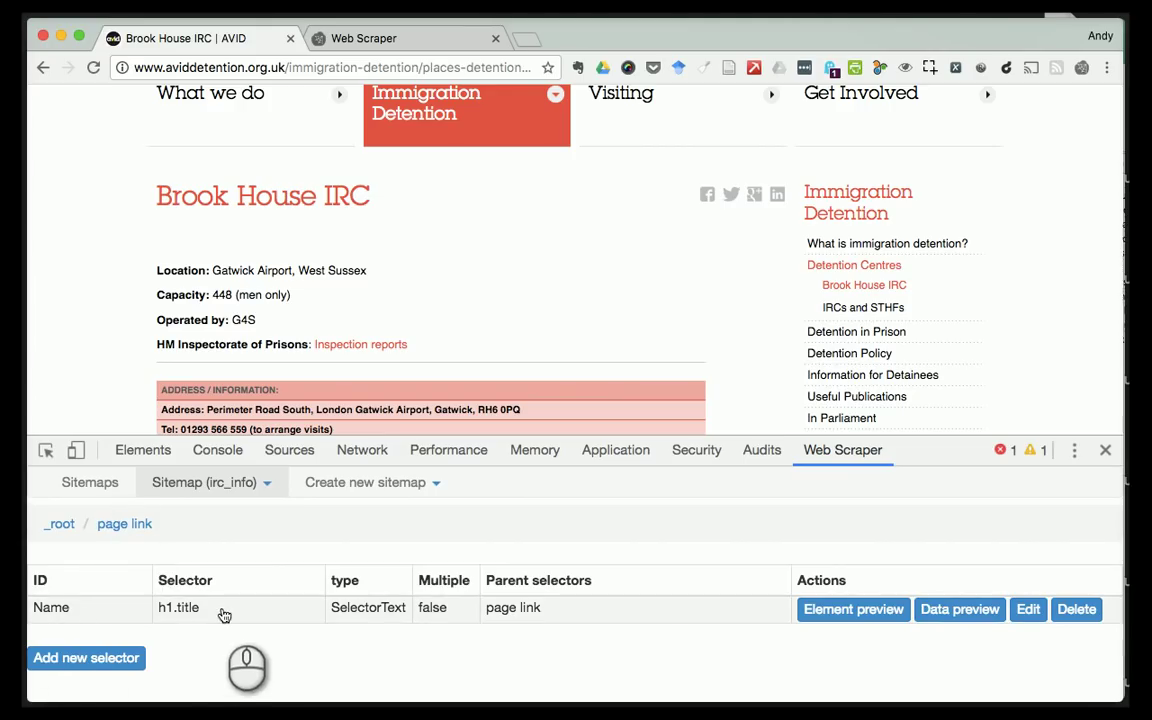
# - Add another selector under page link with the id Location and the type Text
pyautogui.click(86, 666)
pyautogui.click(70, 541)
pyautogui.write('Location')
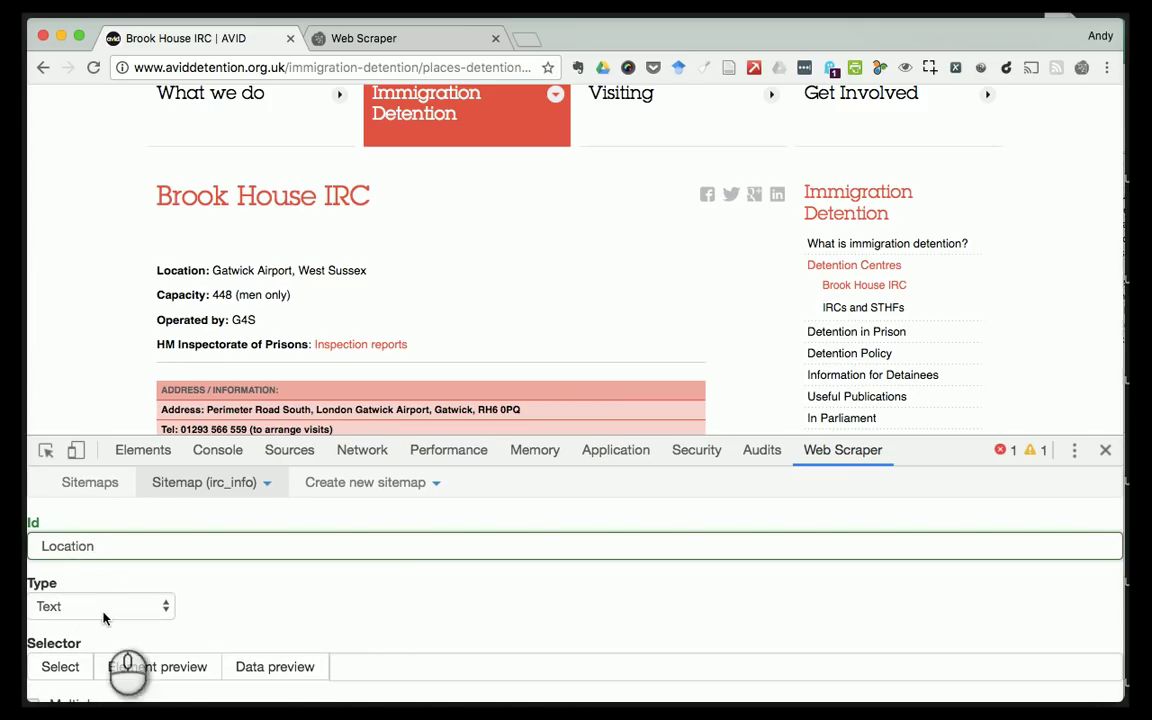
pyautogui.click(93, 612)
pyautogui.click(85, 606)
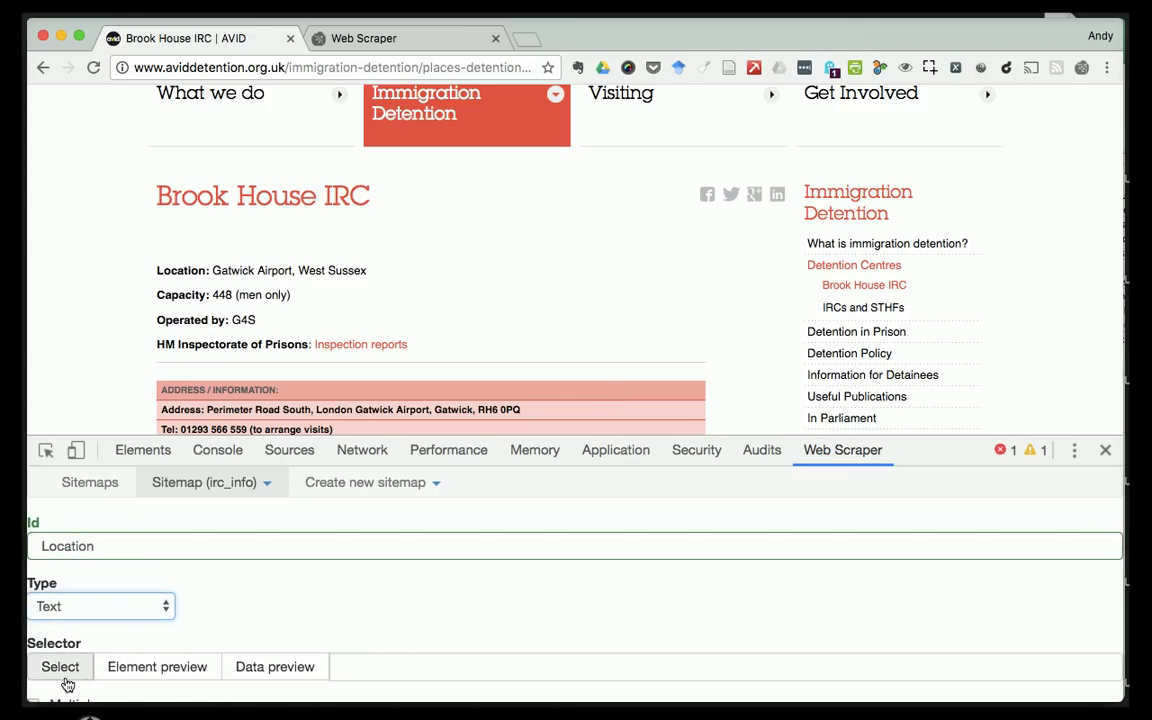
# - Pick the whole Location line as the Location selector's element, giving div.field.field-name-body p:nth-of-type(1)
pyautogui.click(60, 668)
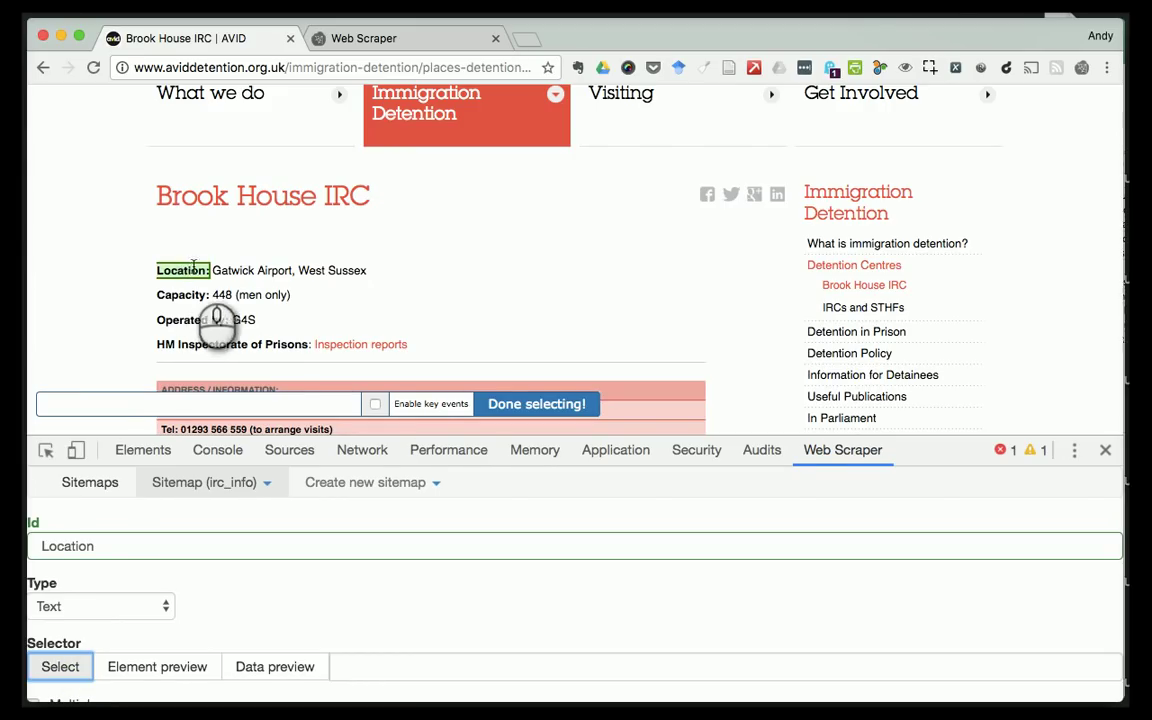
pyautogui.click(268, 268)
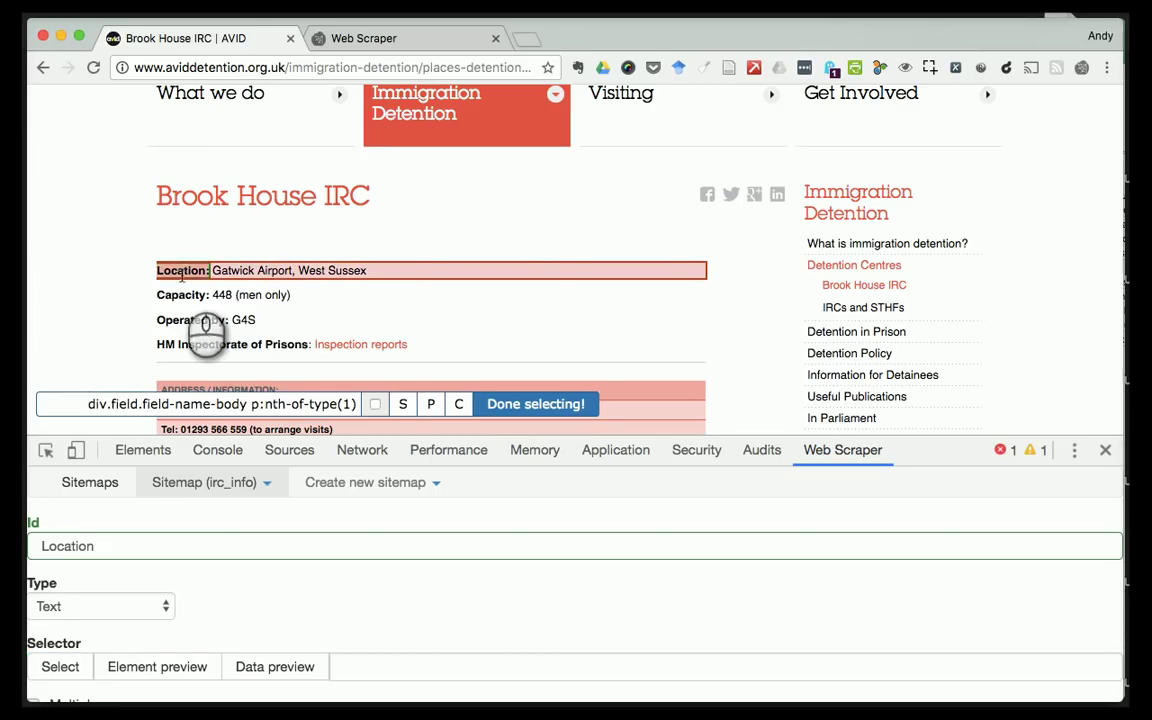
pyautogui.moveTo(210, 270); pyautogui.dragTo(366, 280)
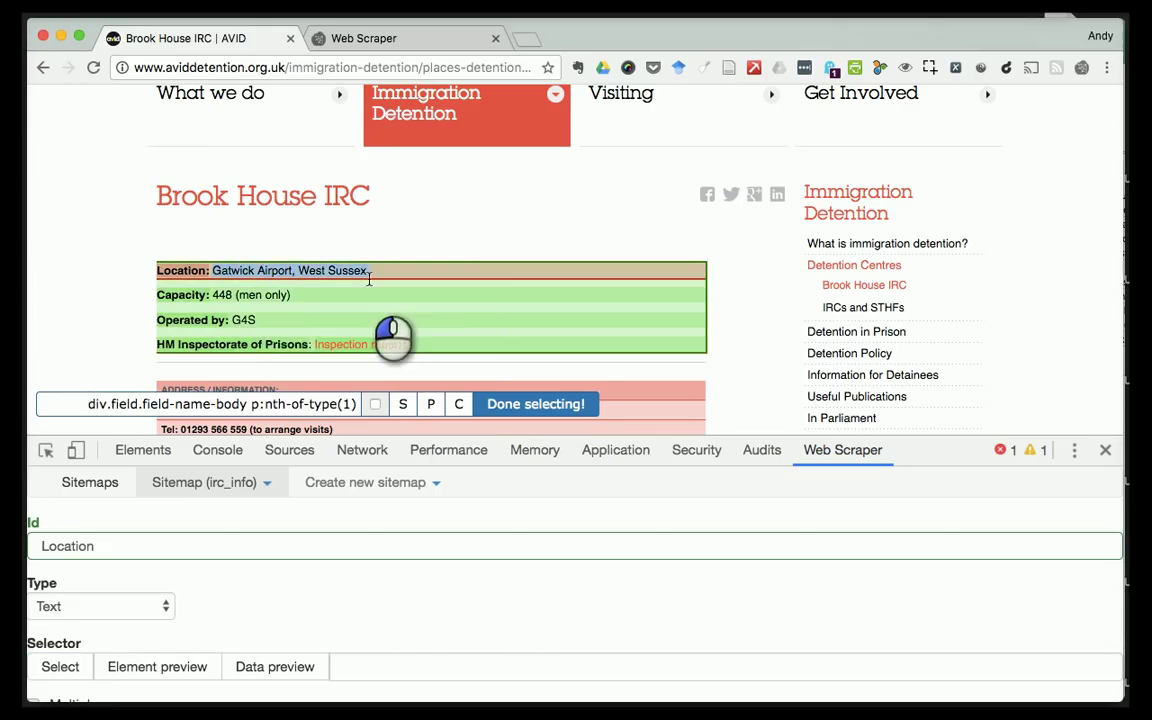
pyautogui.click(338, 270)
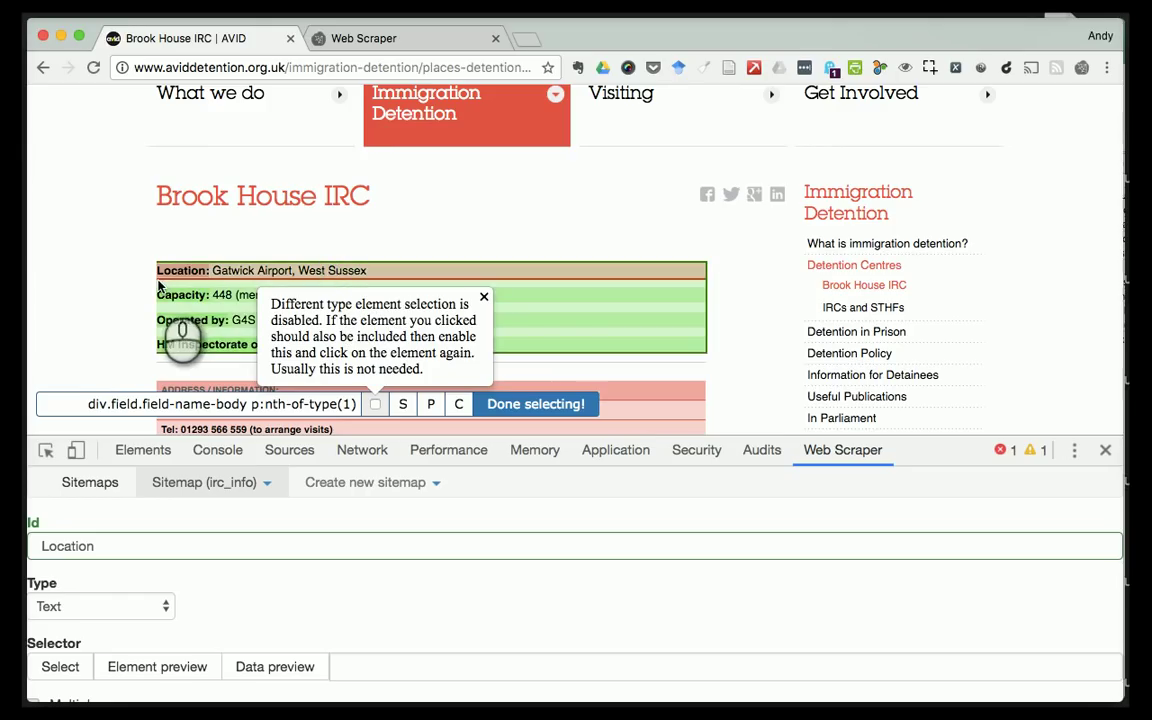
pyautogui.moveTo(157, 270); pyautogui.dragTo(224, 270)
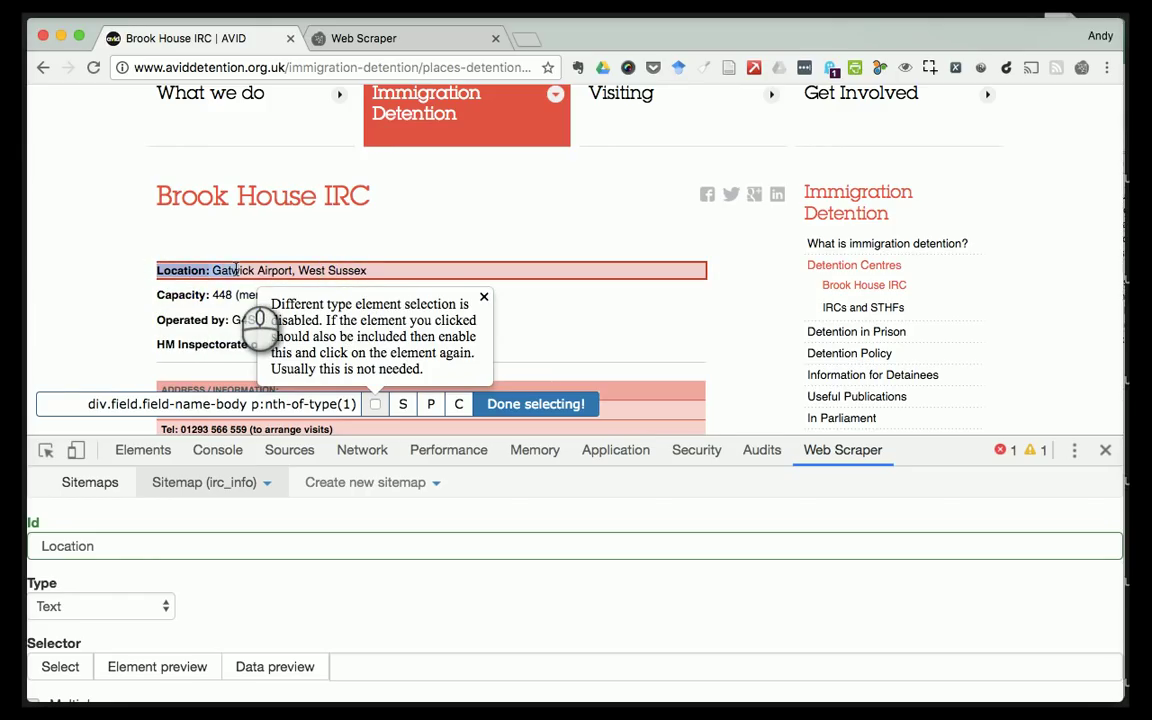
pyautogui.click(486, 302)
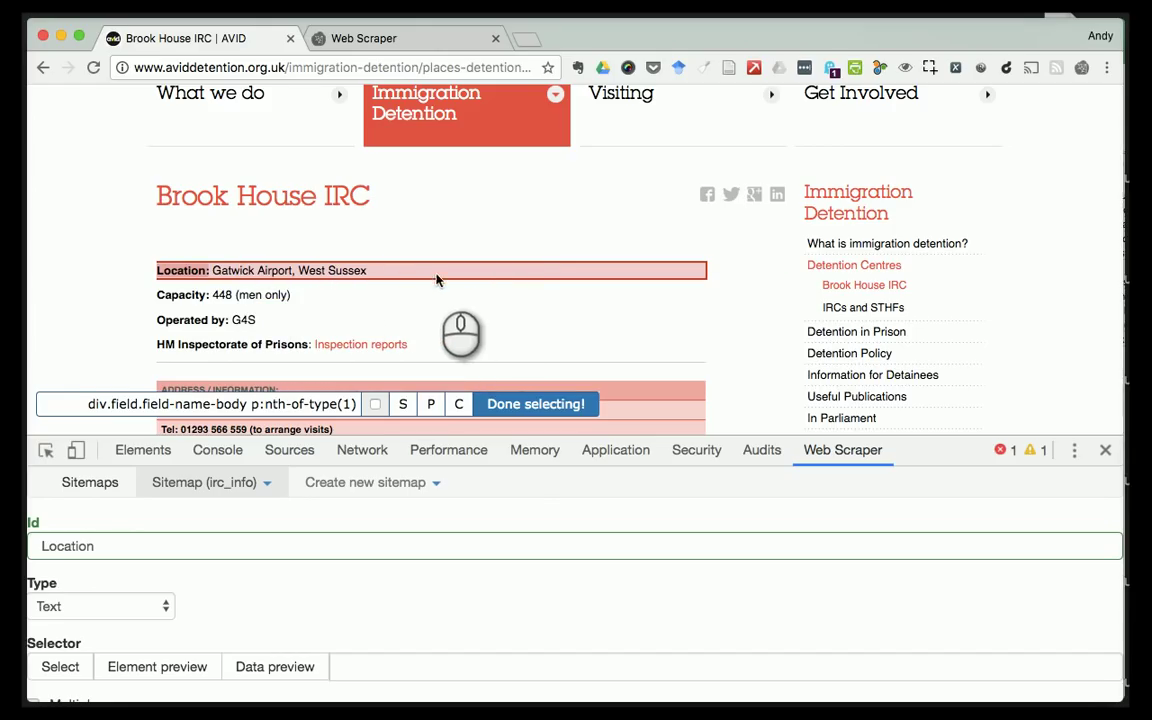
pyautogui.click(545, 404)
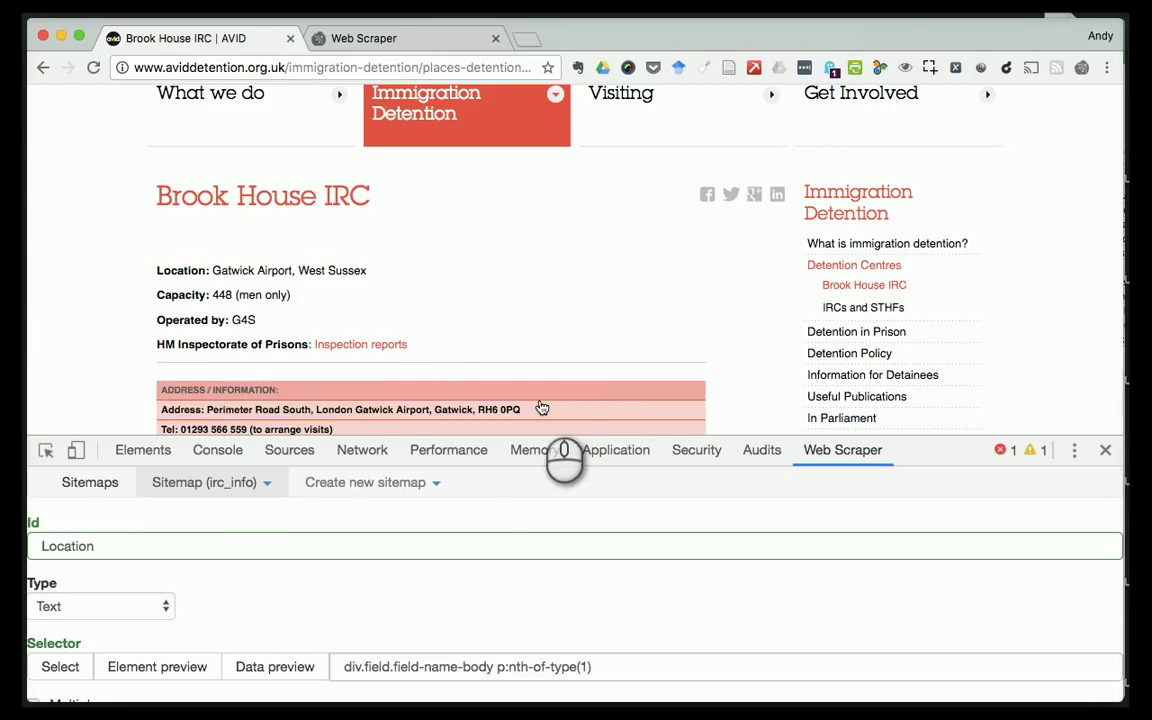
# - Save the Location selector with page link as its parent
pyautogui.scroll(-3, 396, 642)
pyautogui.moveTo(340, 548); pyautogui.dragTo(600, 551)
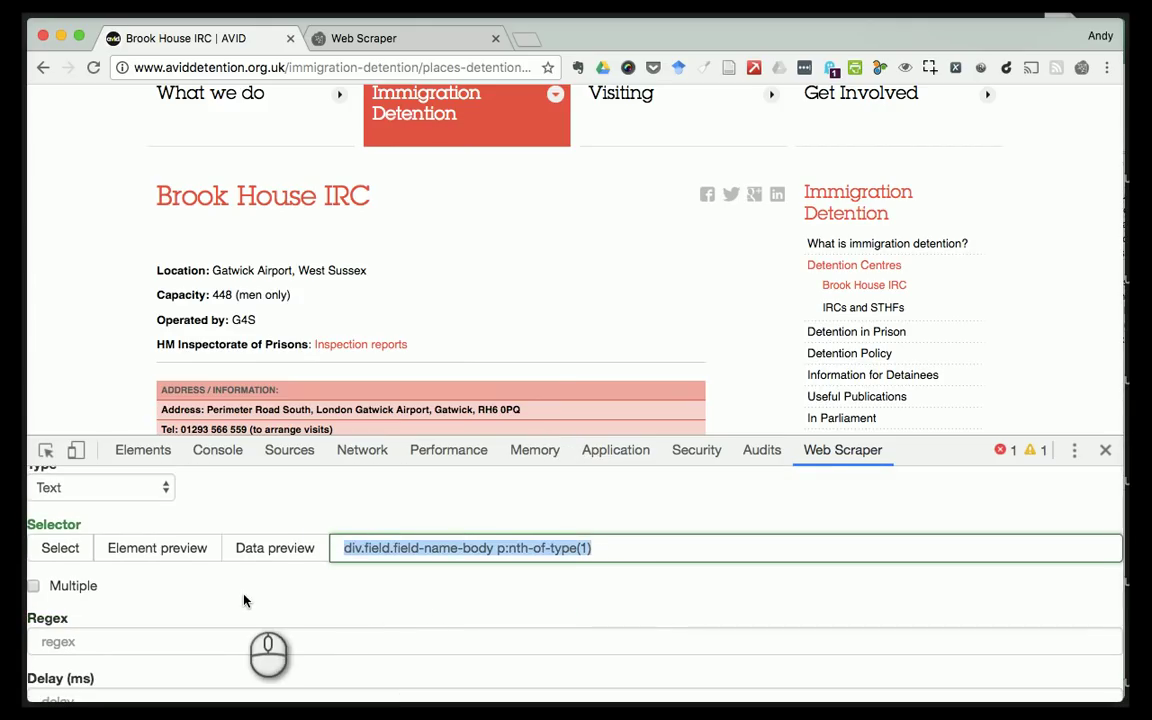
pyautogui.scroll(-3, 250, 602)
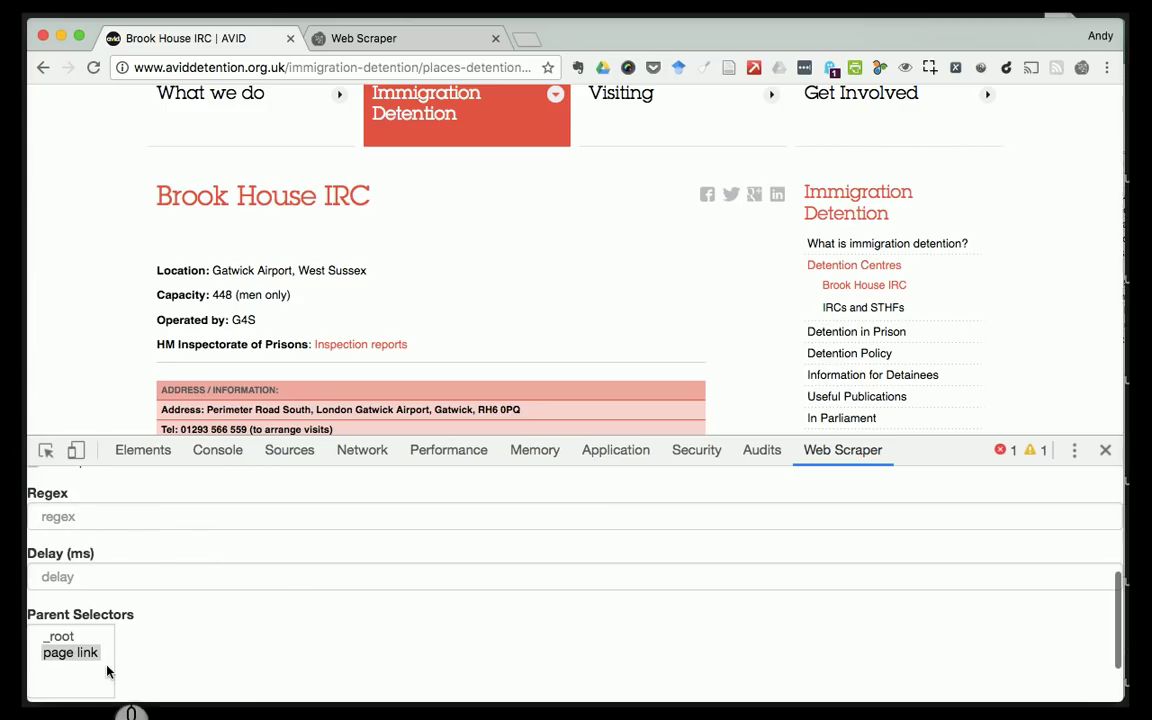
pyautogui.scroll(-1, 200, 655)
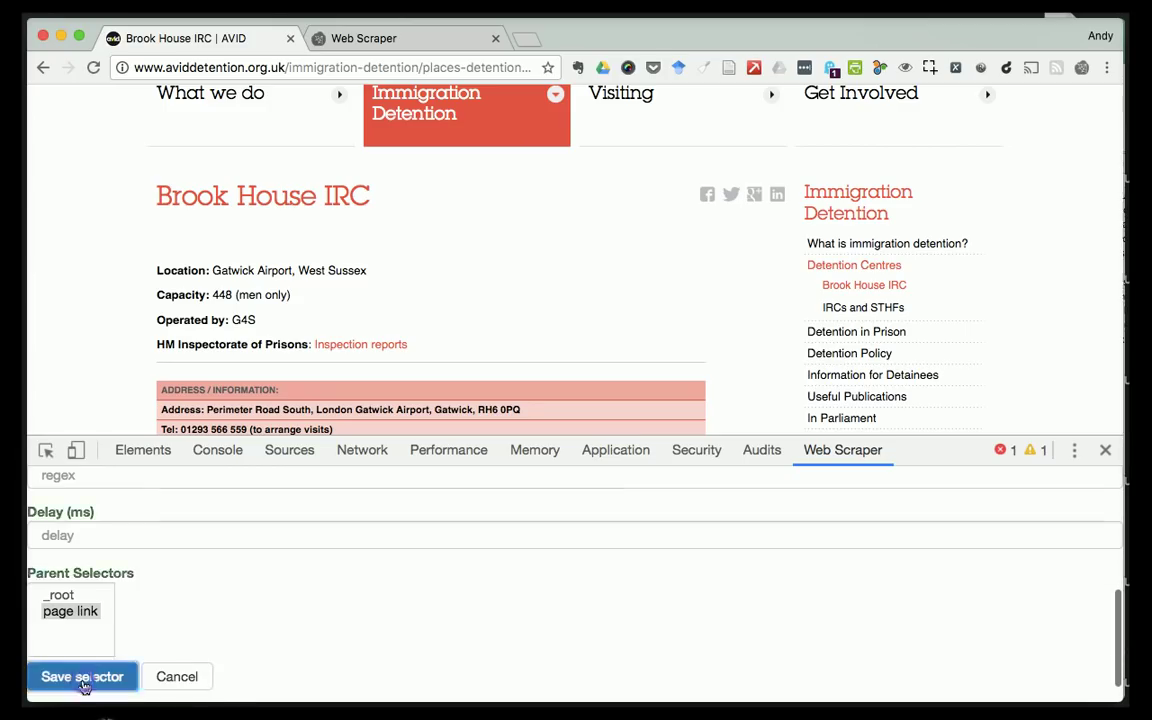
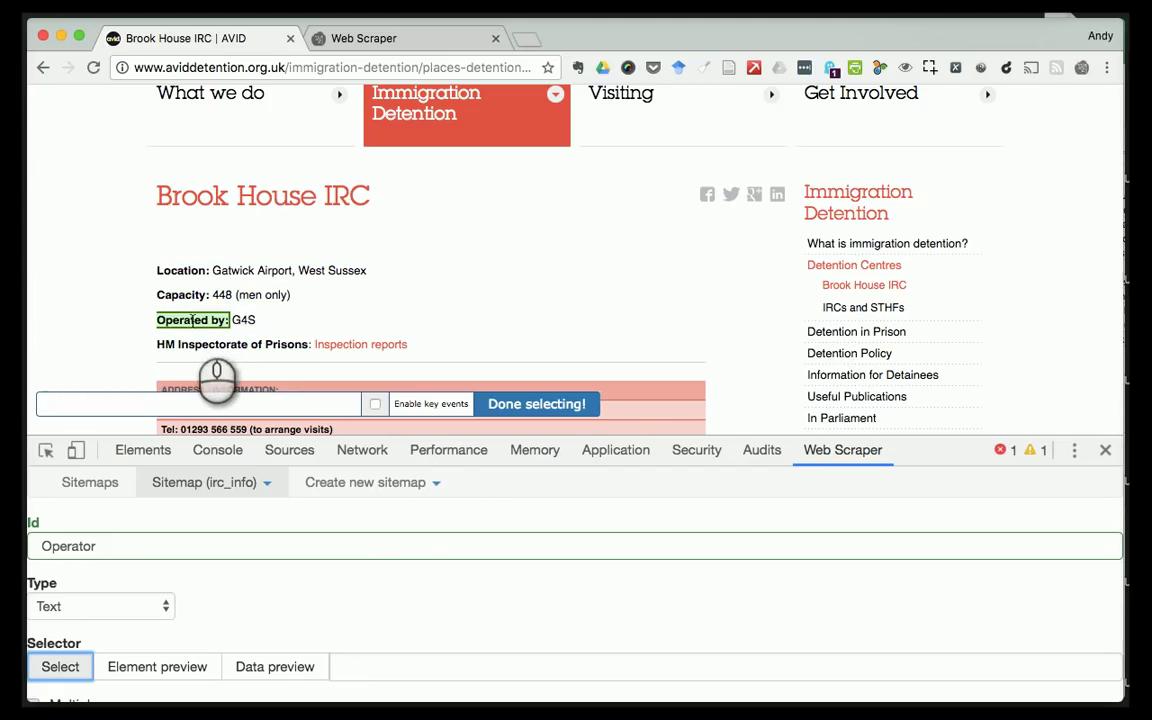
# - Pick the whole Operated by line as the Operator selector's element, p:nth-of-type(3), and save the selector under page link
pyautogui.click(300, 320)
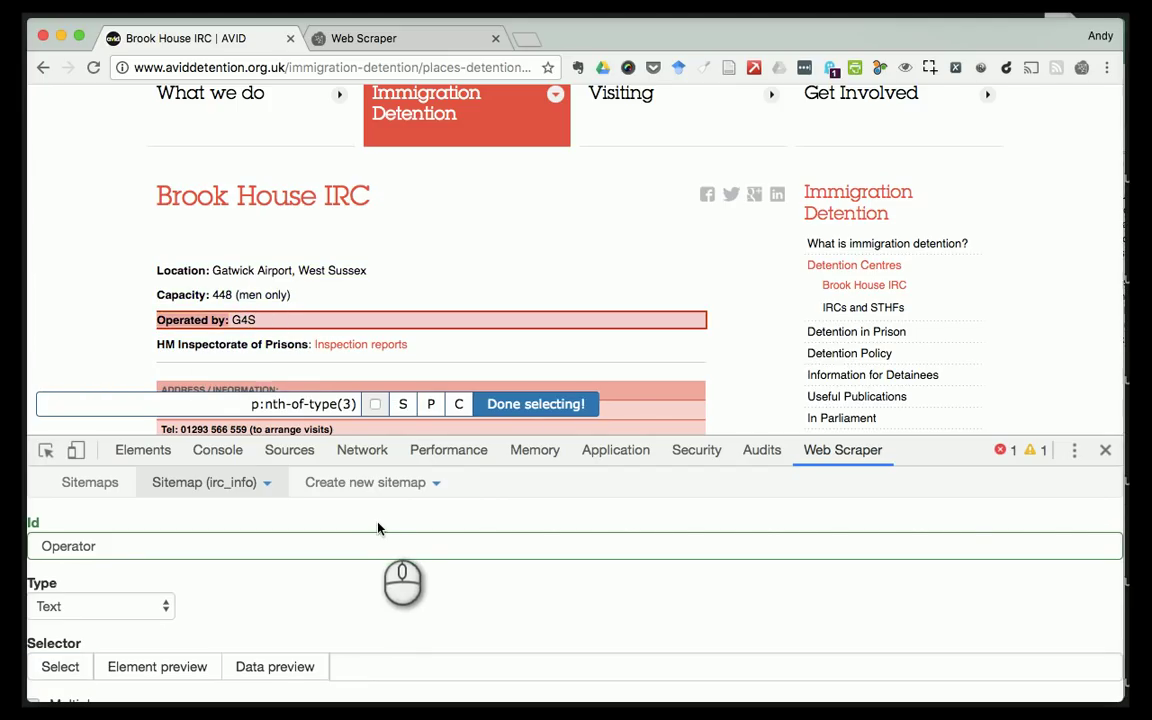
pyautogui.click(555, 404)
pyautogui.scroll(-5, 404, 622)
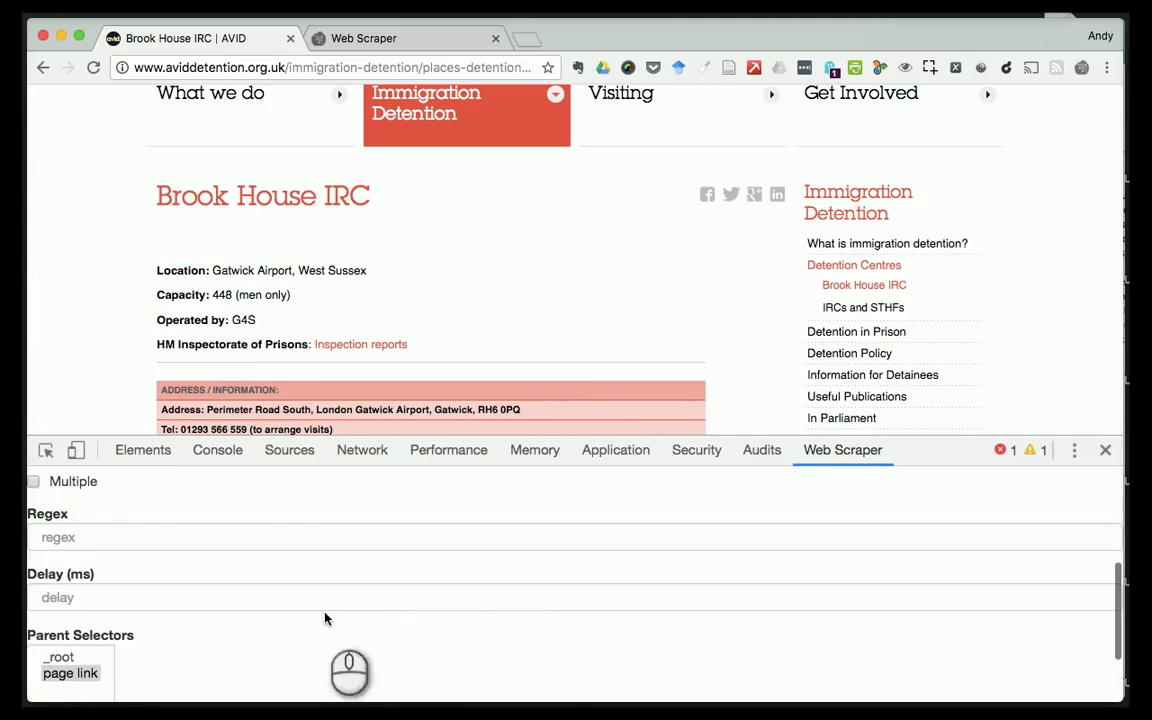
pyautogui.scroll(-3, 105, 697)
pyautogui.click(80, 682)
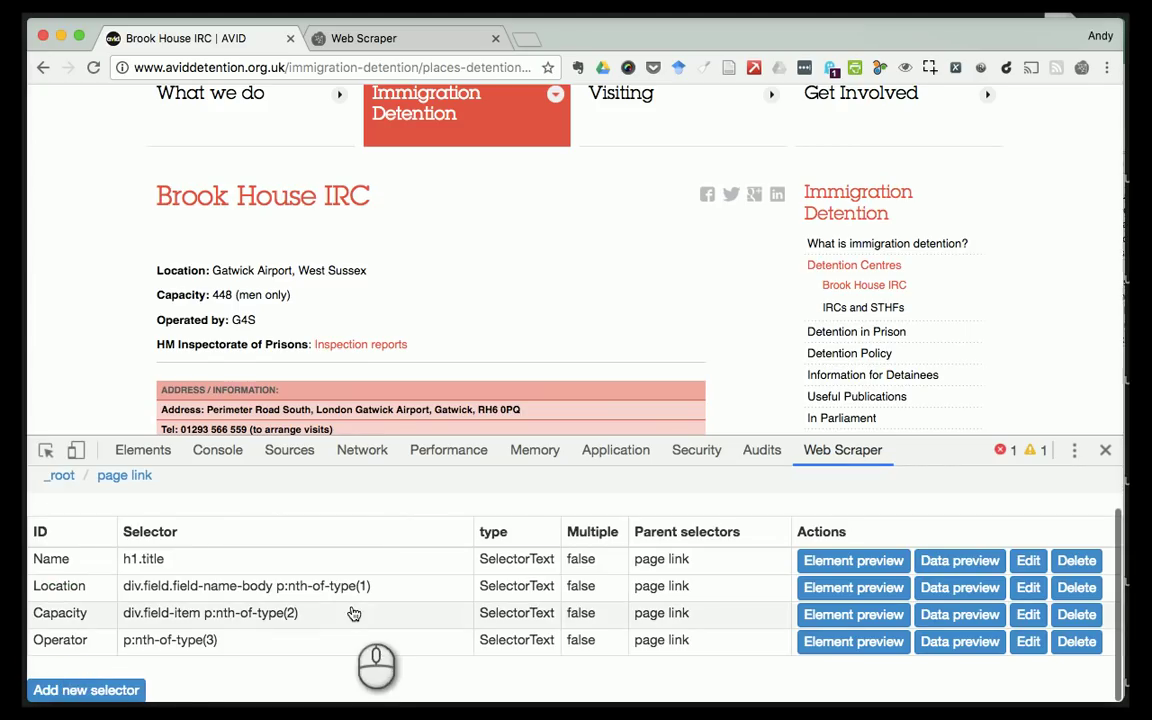
# - Add a new text selector under page link with the id Address
pyautogui.click(86, 690)
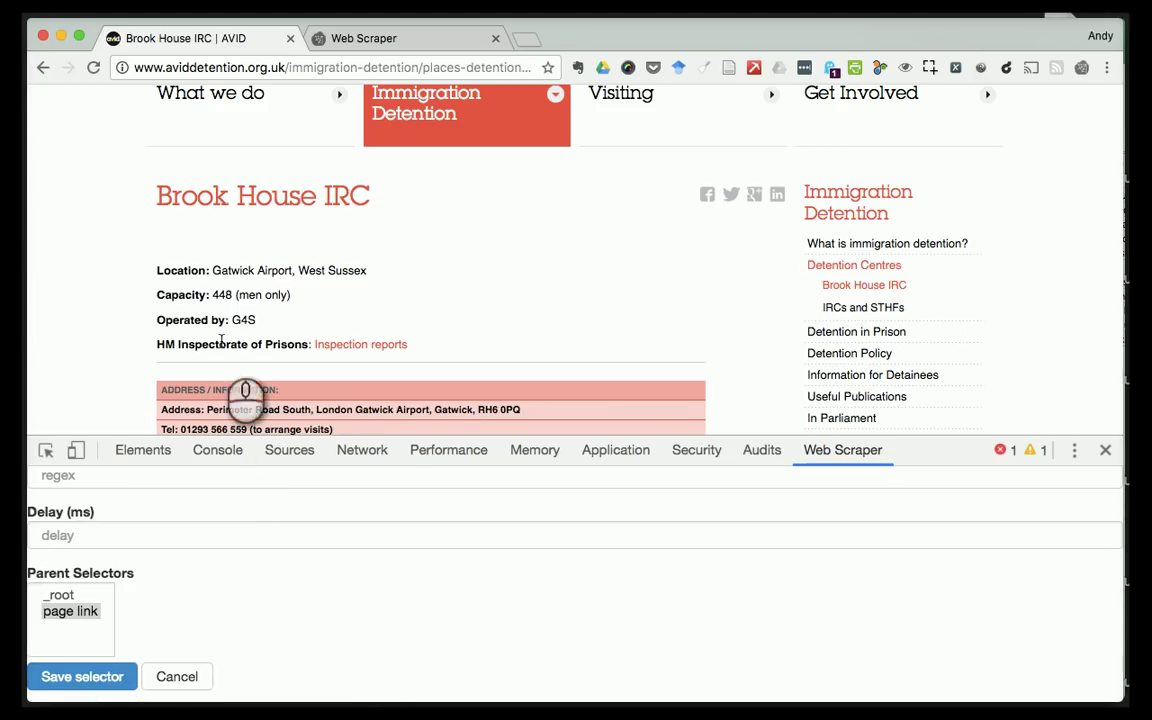
pyautogui.scroll(-1, 362, 397)
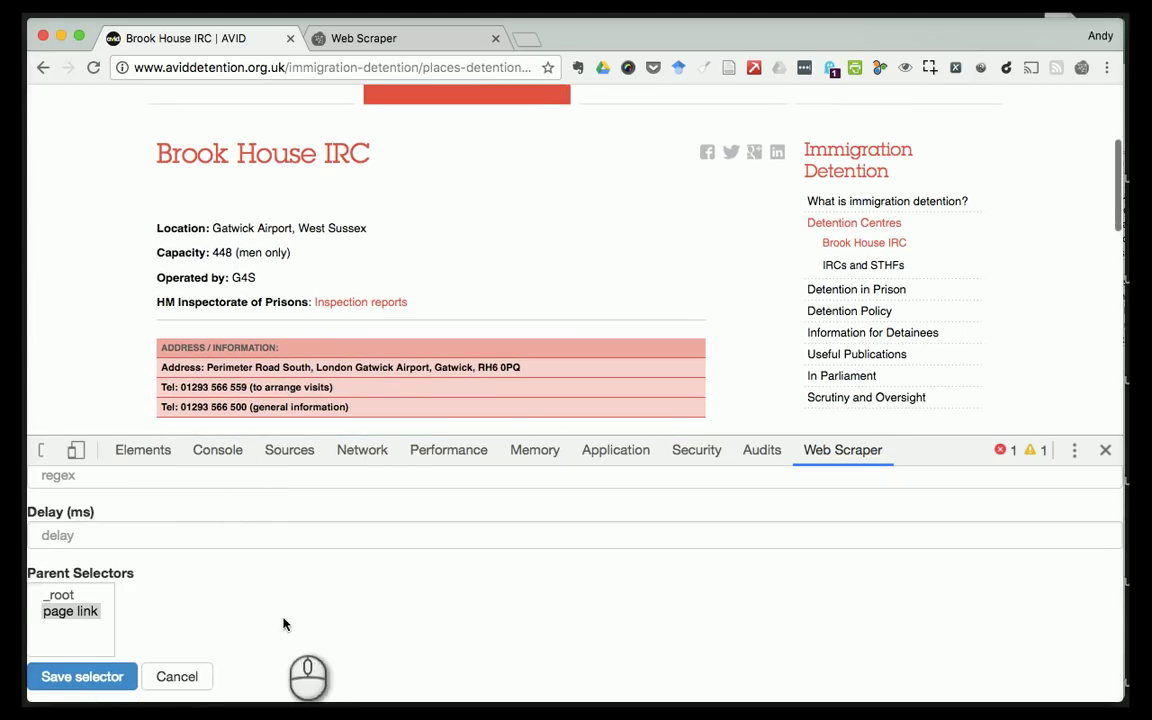
pyautogui.scroll(5, 283, 620)
pyautogui.click(57, 553)
pyautogui.write('A')
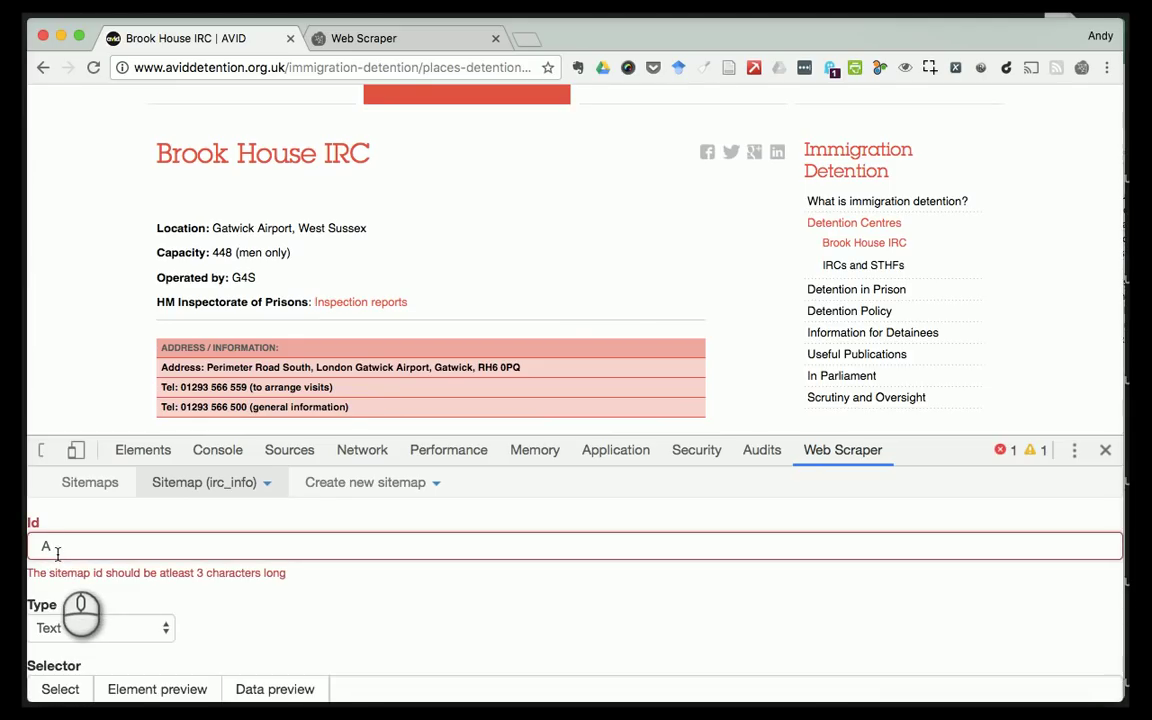
pyautogui.write('ddress')
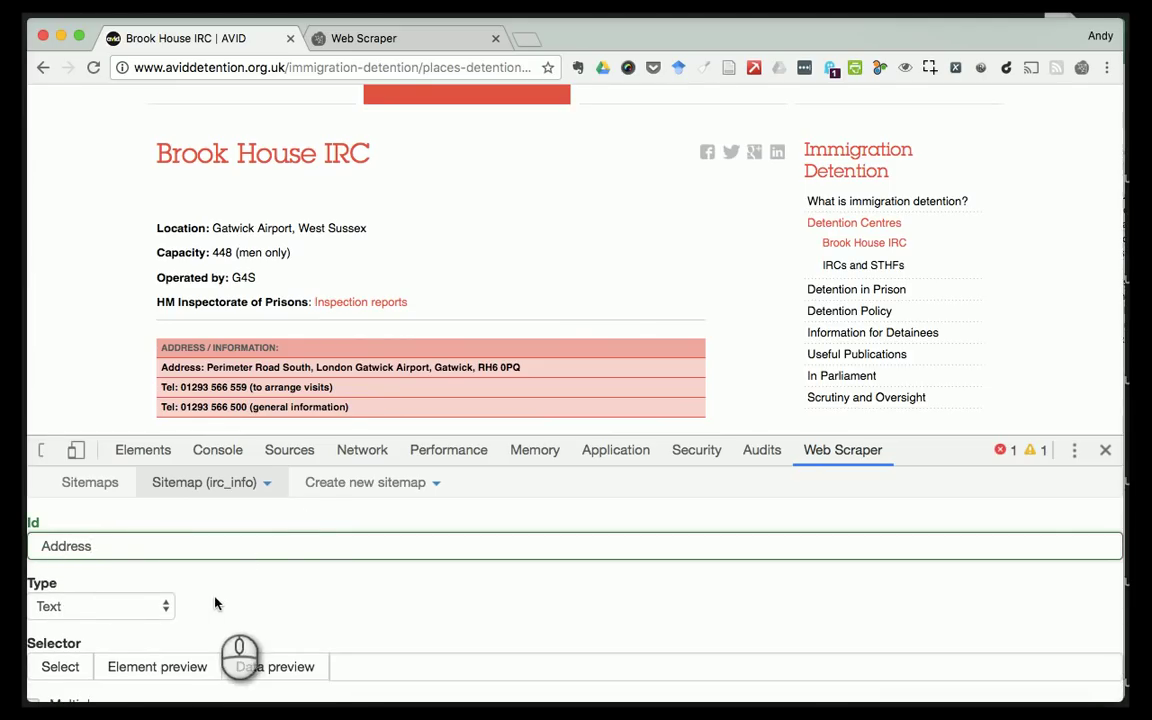
# - Pick the Address line in the Address / Information box as the Address selector's element and save the selector under page link
pyautogui.click(62, 668)
pyautogui.click(186, 370)
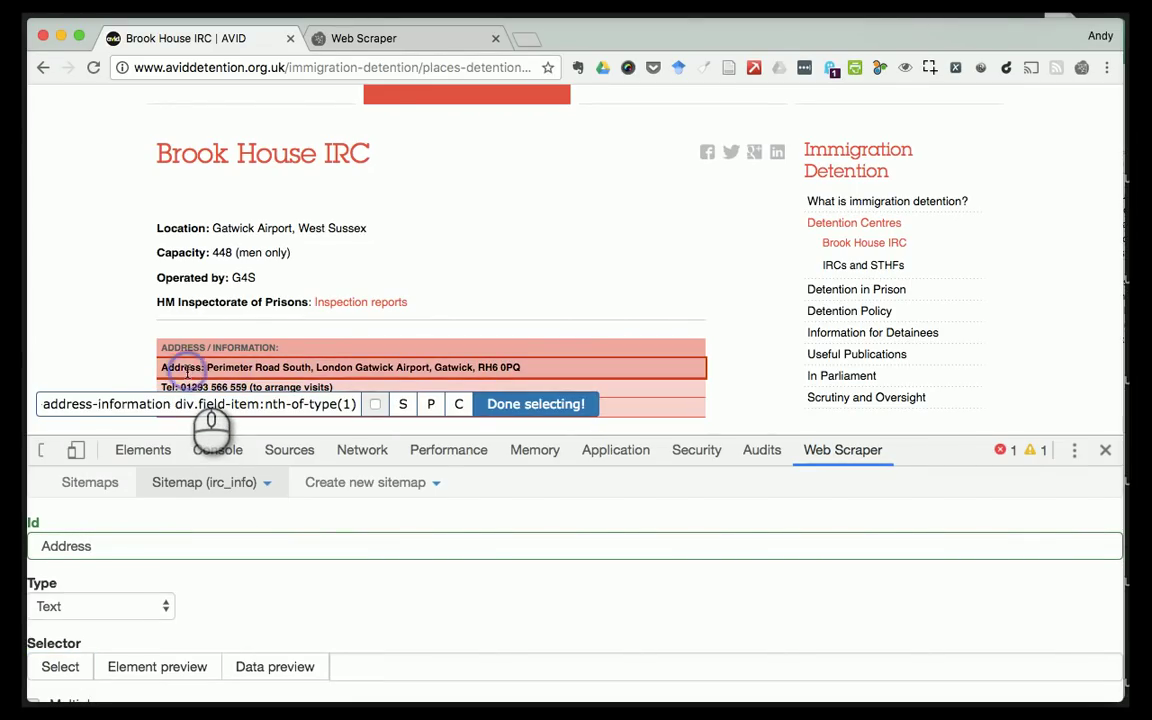
pyautogui.scroll(-3, 187, 370)
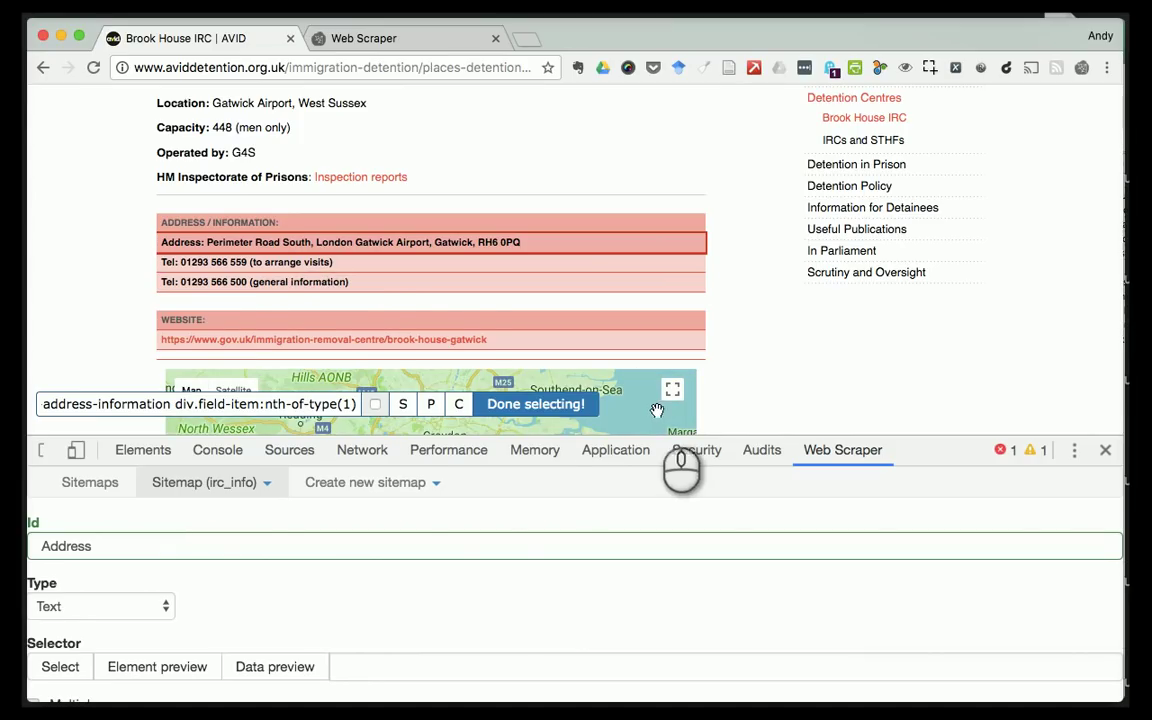
pyautogui.click(516, 405)
pyautogui.scroll(-10, 470, 633)
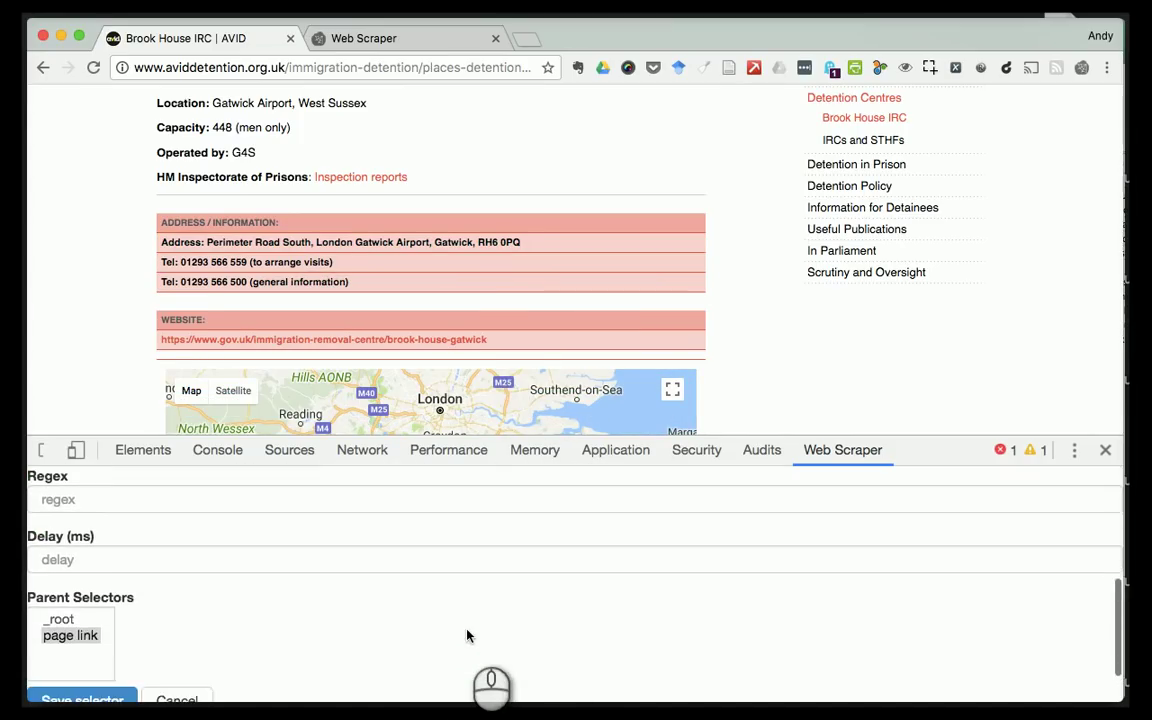
pyautogui.click(116, 680)
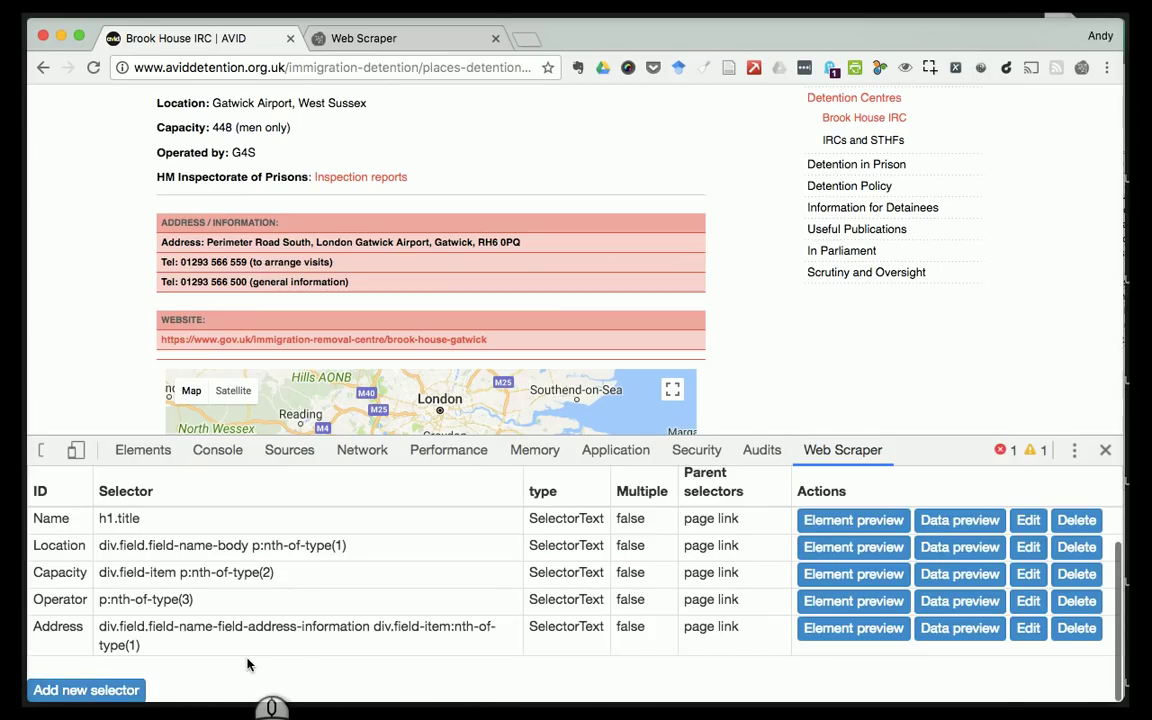
# - Add a new selector under page link with the id Website and the type Link
pyautogui.scroll(5, 248, 664)
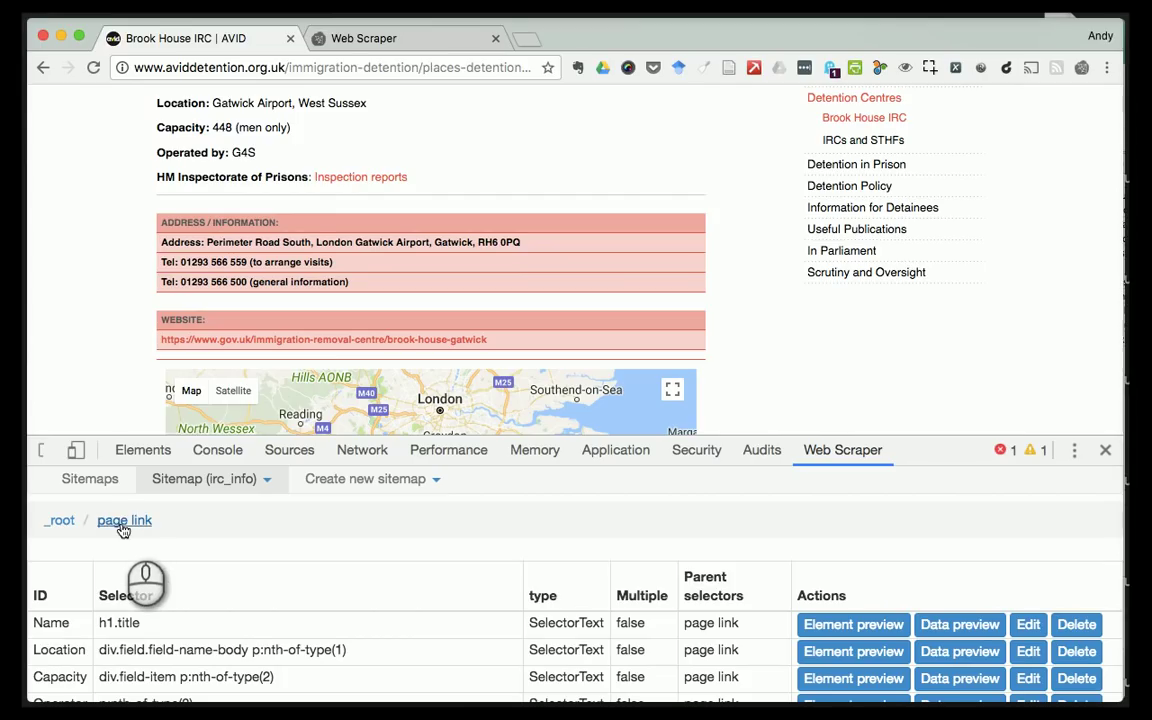
pyautogui.scroll(-2, 75, 620)
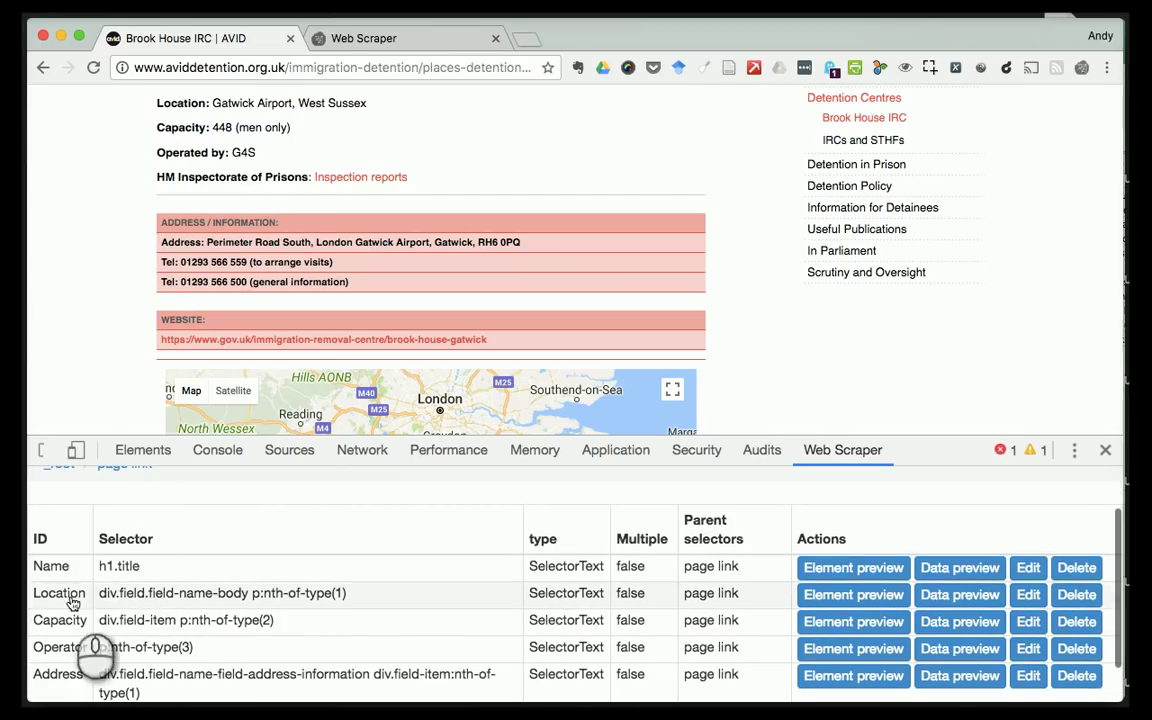
pyautogui.scroll(1, 130, 500)
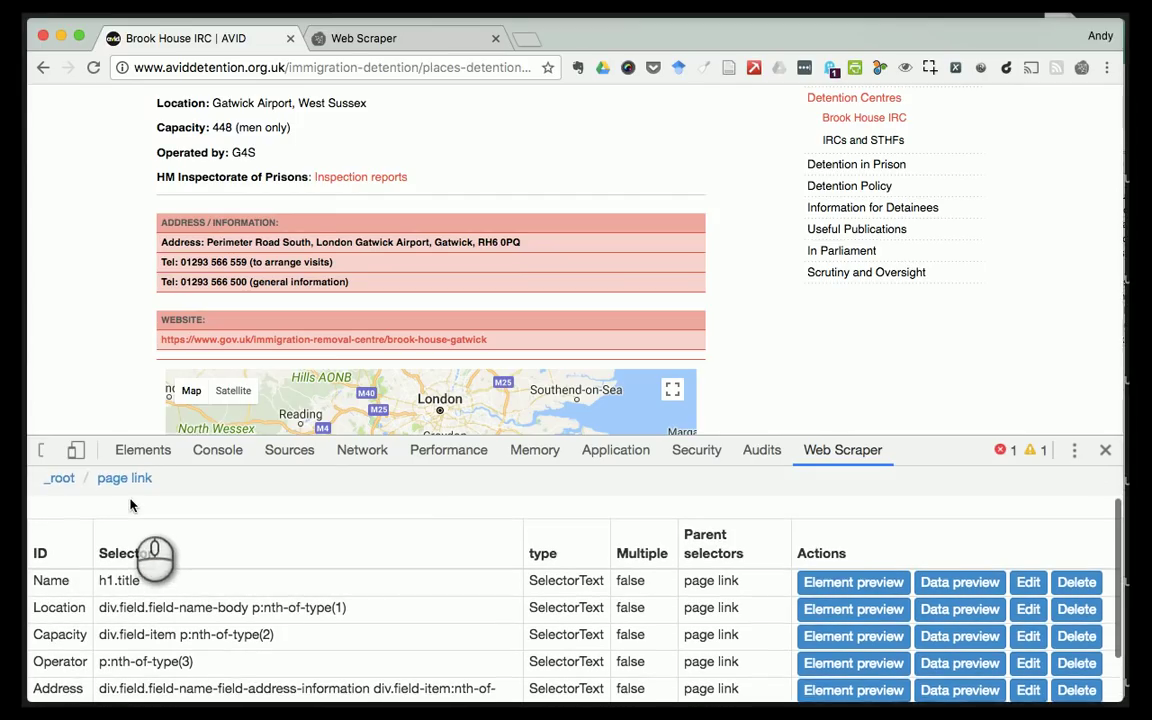
pyautogui.scroll(-2, 121, 527)
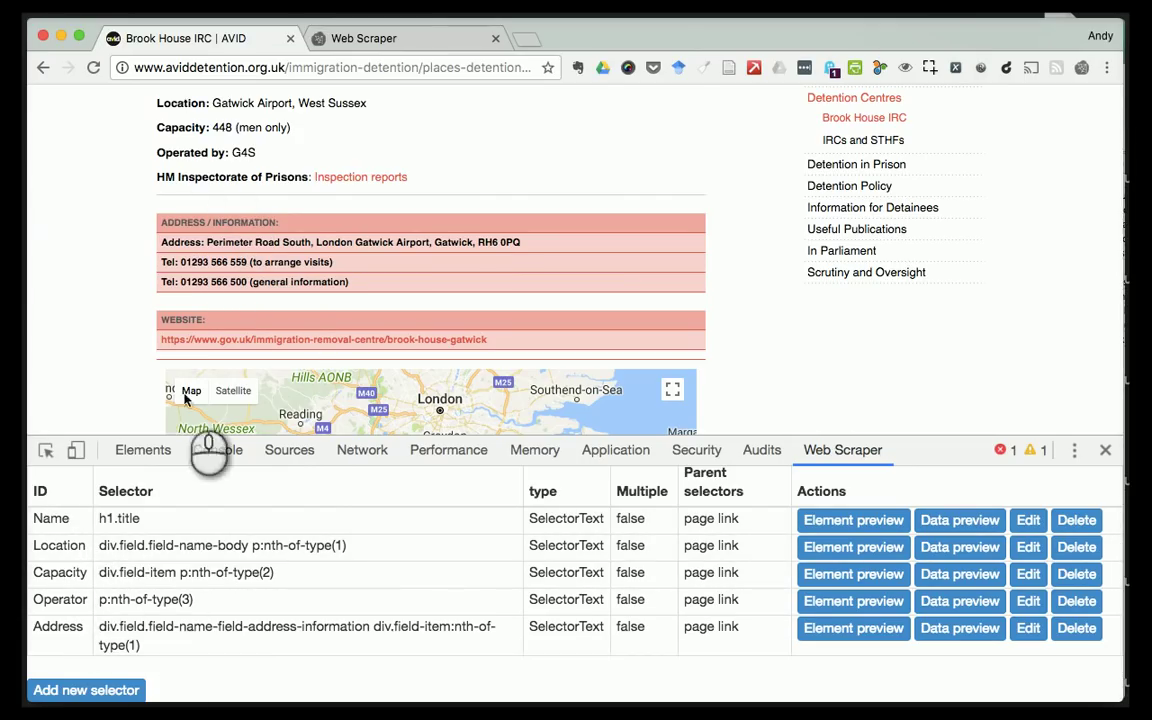
pyautogui.click(112, 692)
pyautogui.scroll(2, 154, 563)
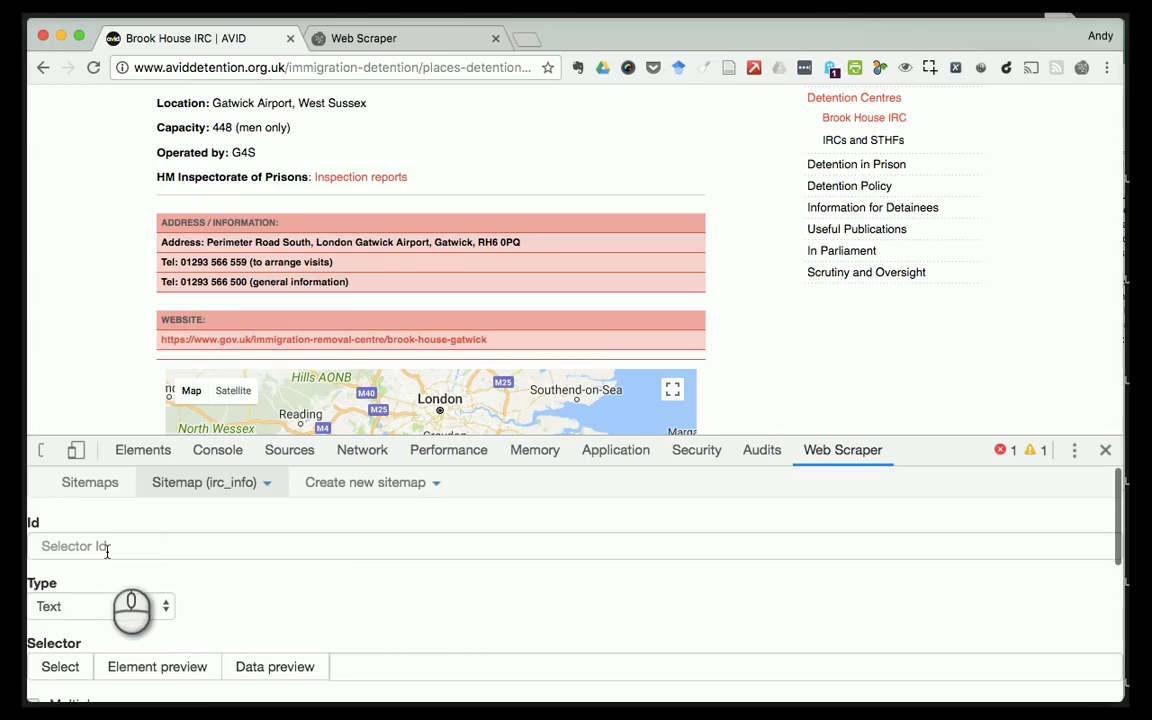
pyautogui.click(107, 548)
pyautogui.write('Webs')
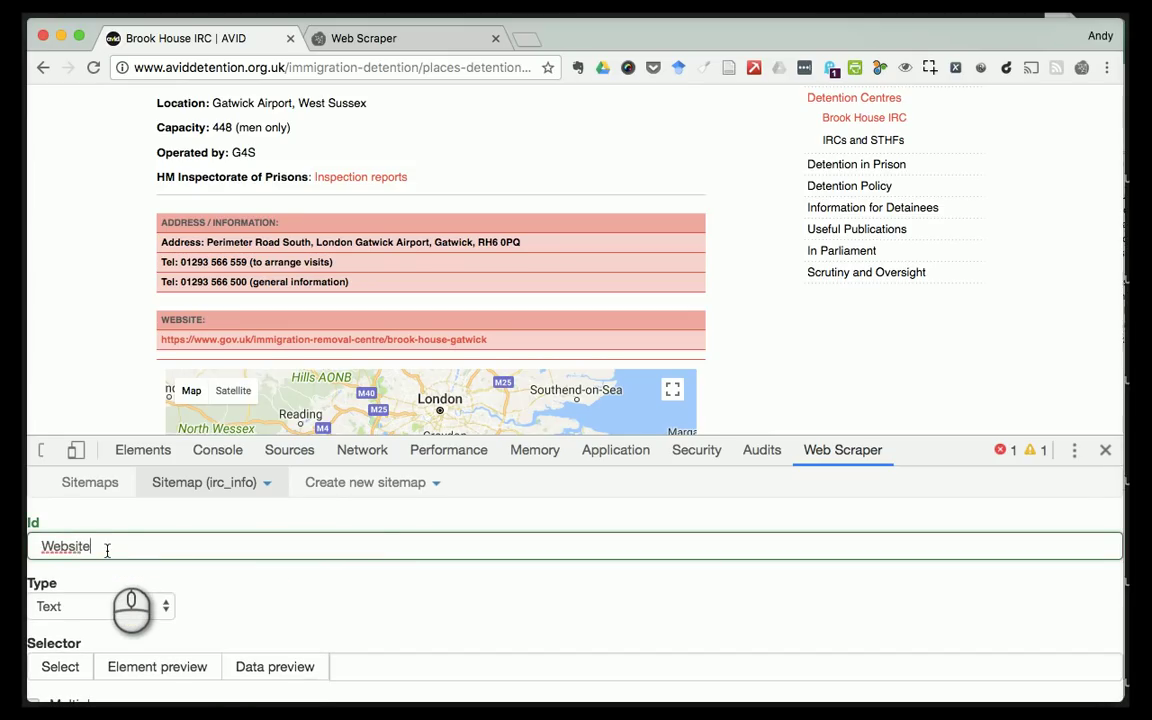
pyautogui.write('ite')
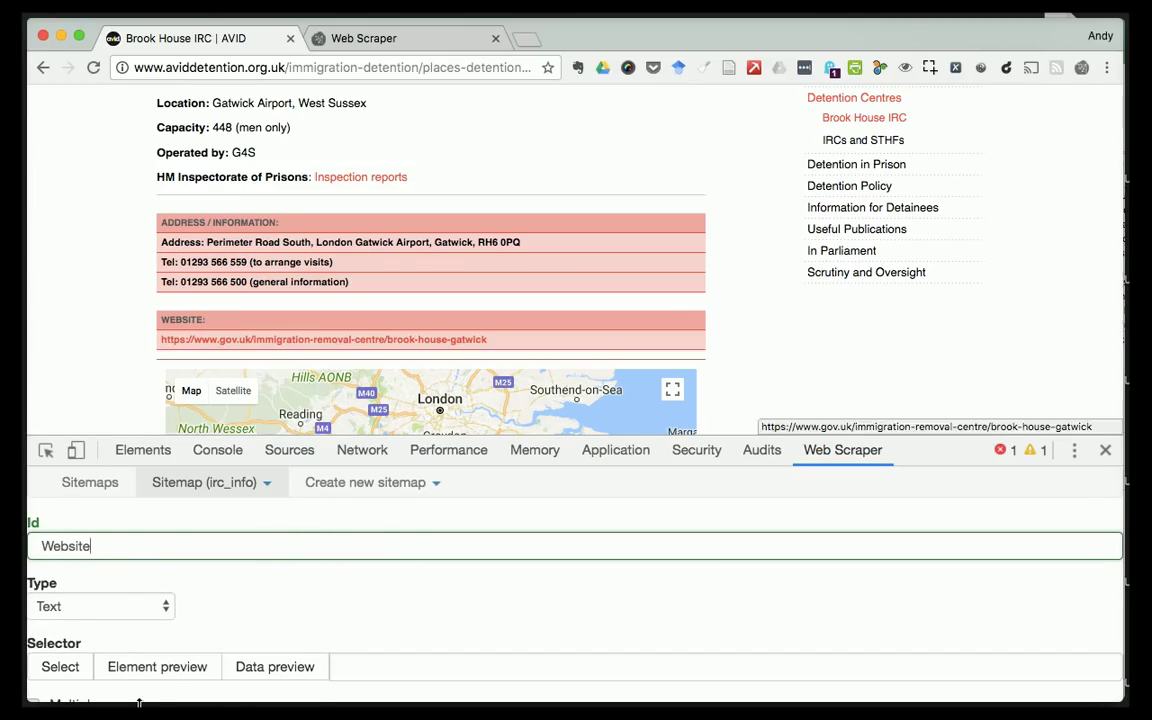
pyautogui.click(112, 607)
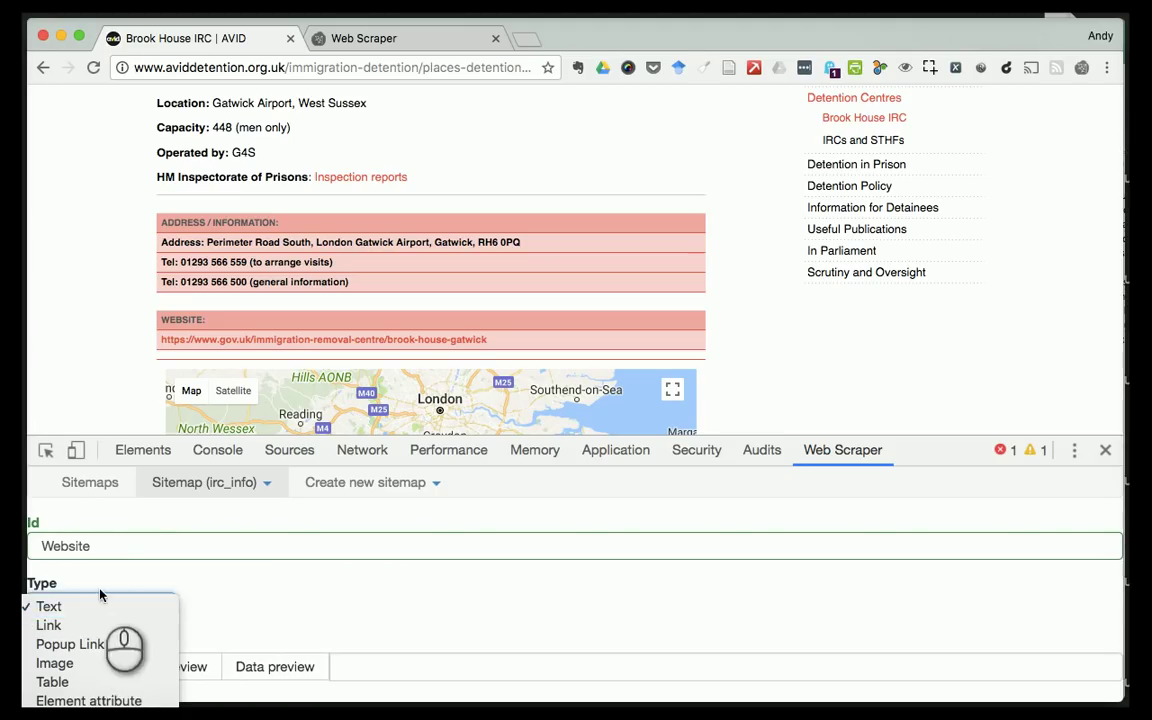
pyautogui.click(72, 628)
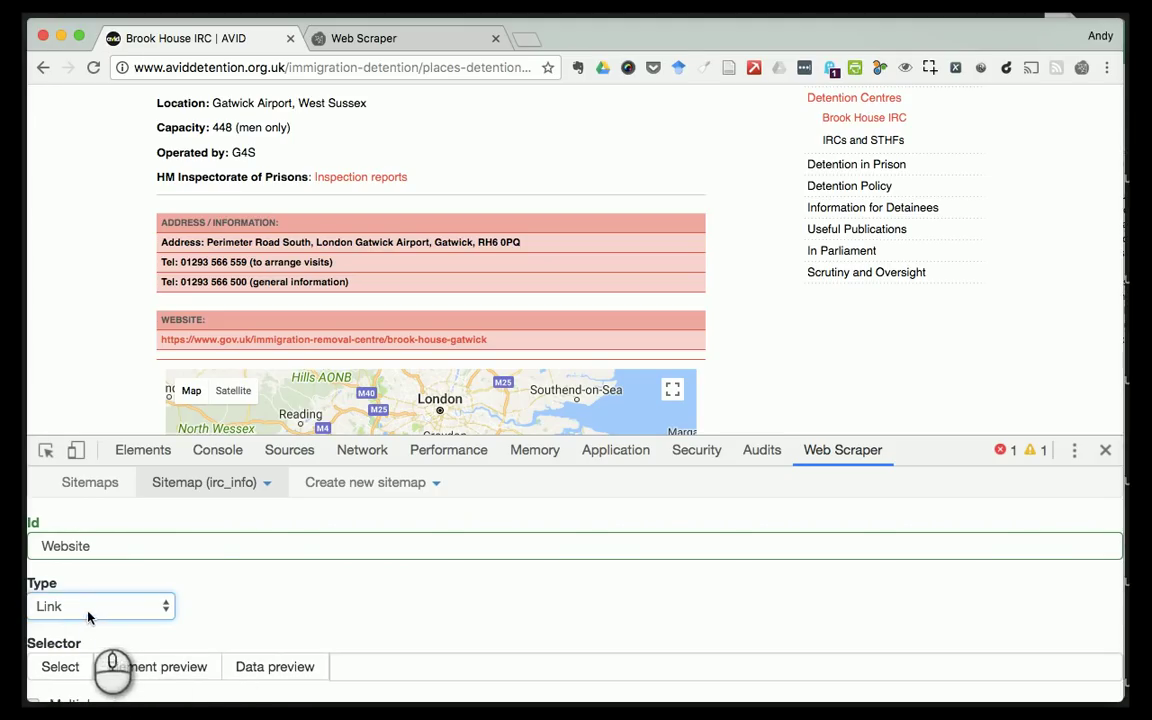
# - Pick the gov.uk website link as the Website selector's element, div.field.field-name-field-website a, and save the selector under page link
pyautogui.click(57, 668)
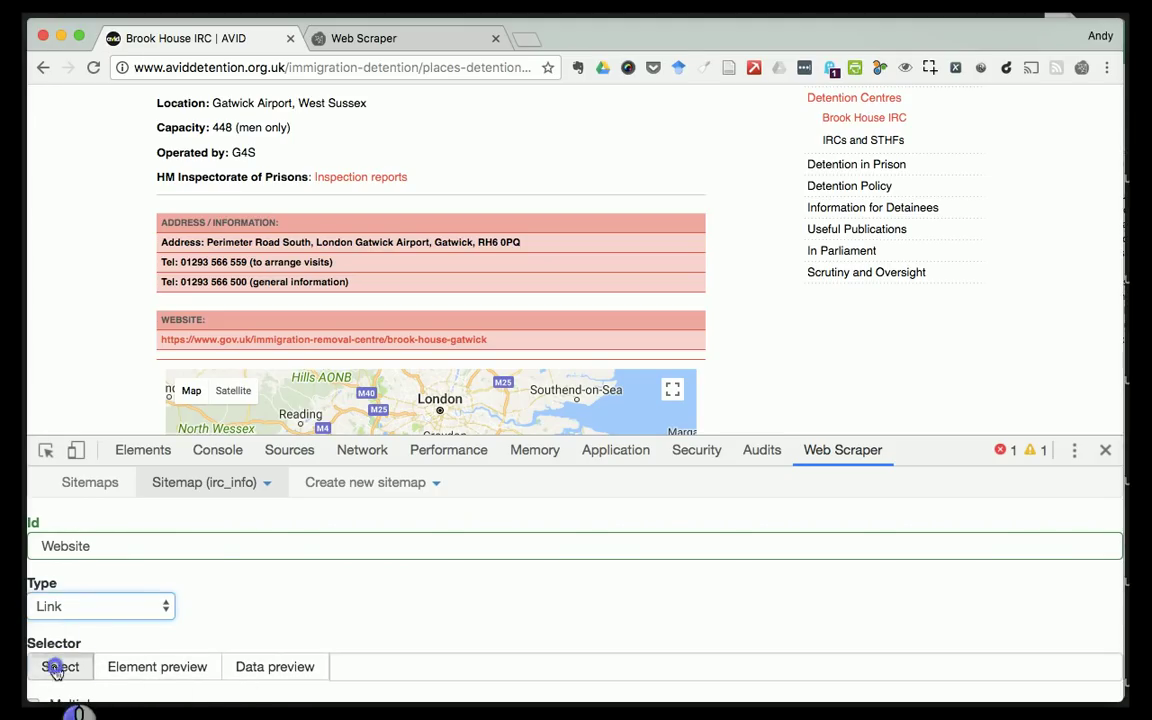
pyautogui.click(281, 342)
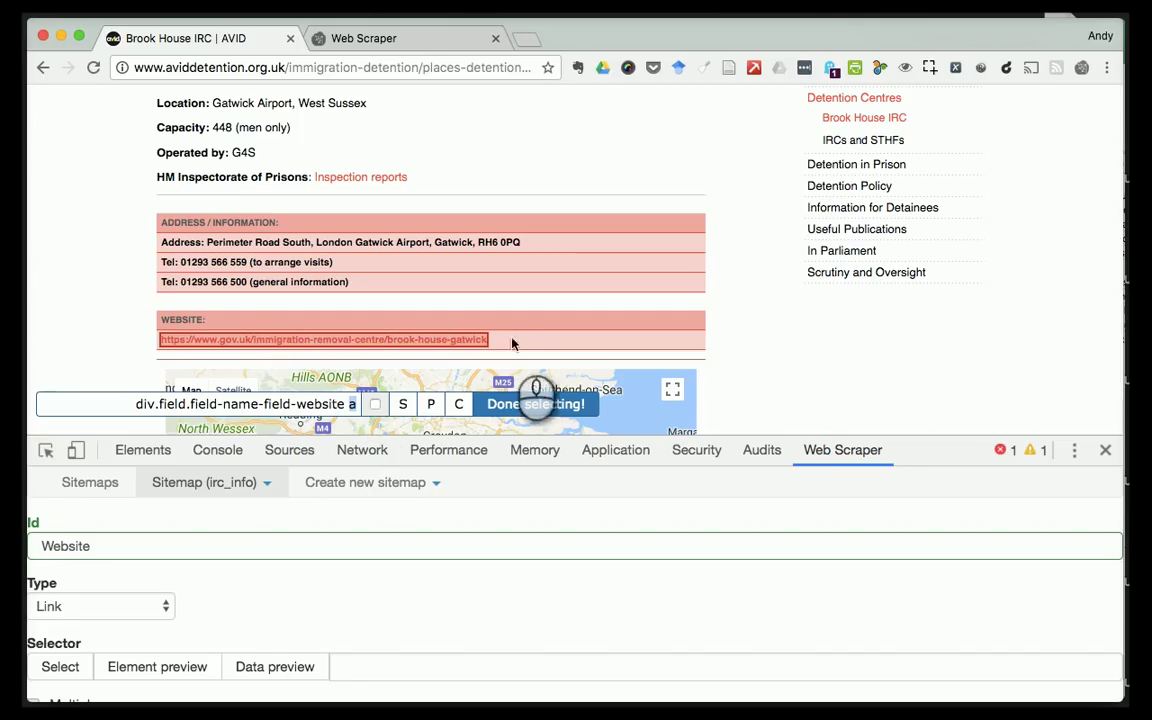
pyautogui.click(536, 403)
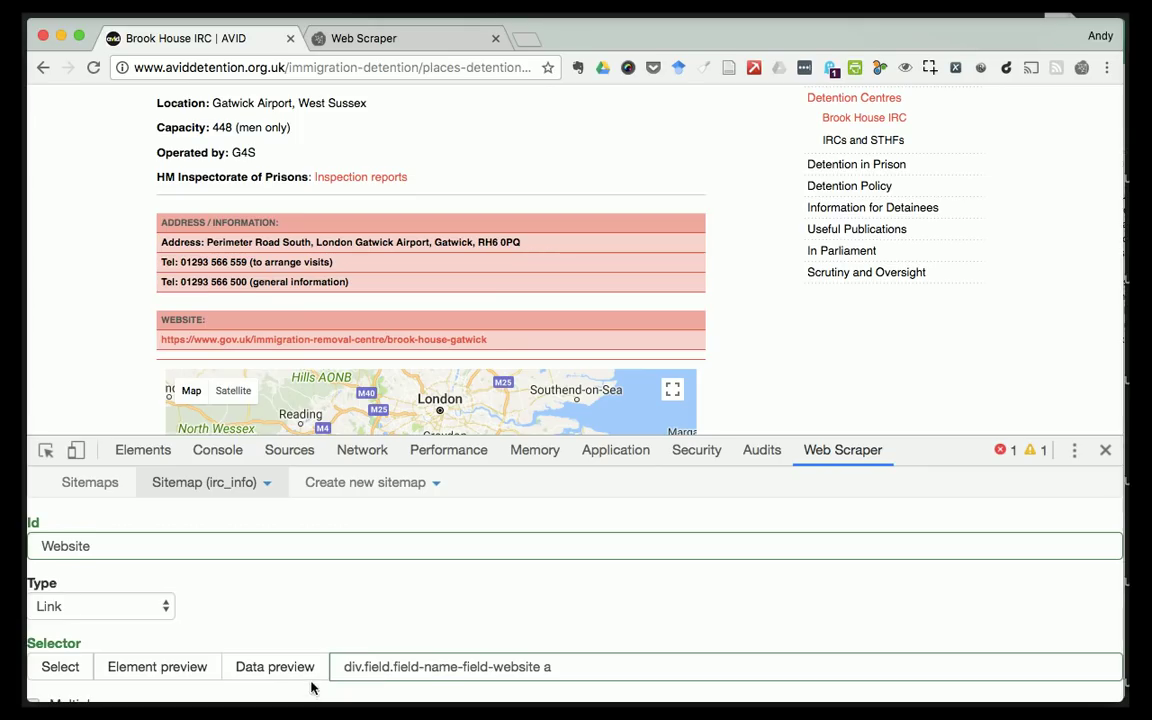
pyautogui.scroll(-5, 316, 609)
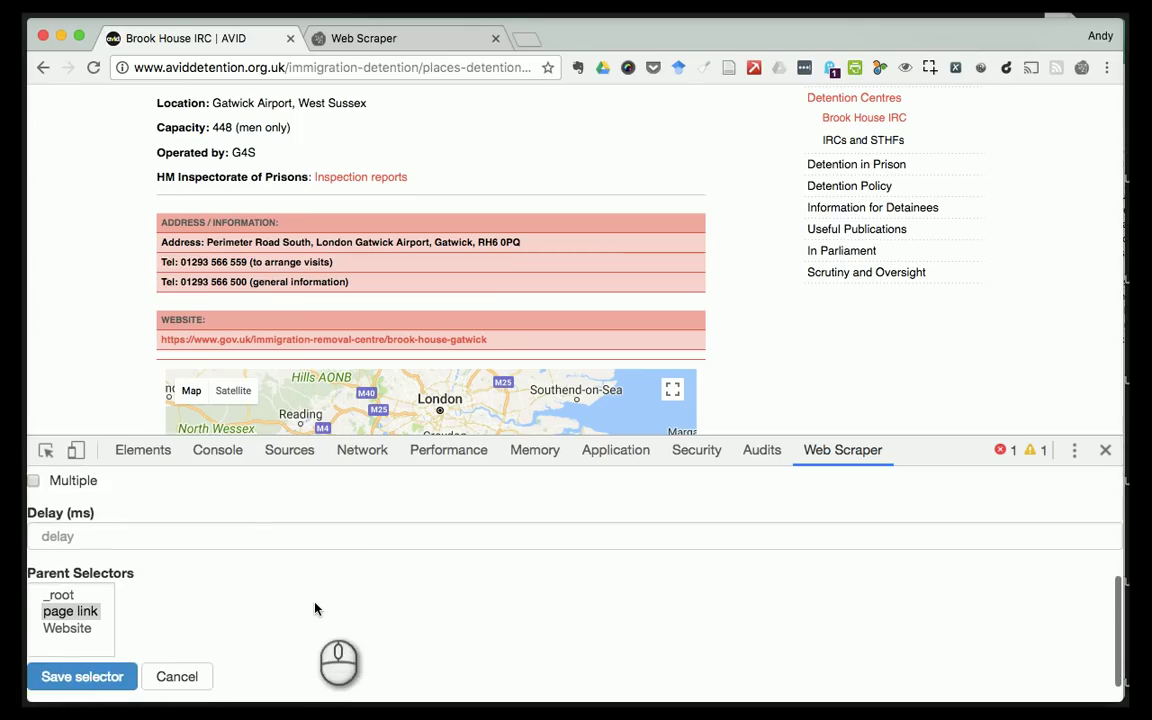
pyautogui.click(102, 680)
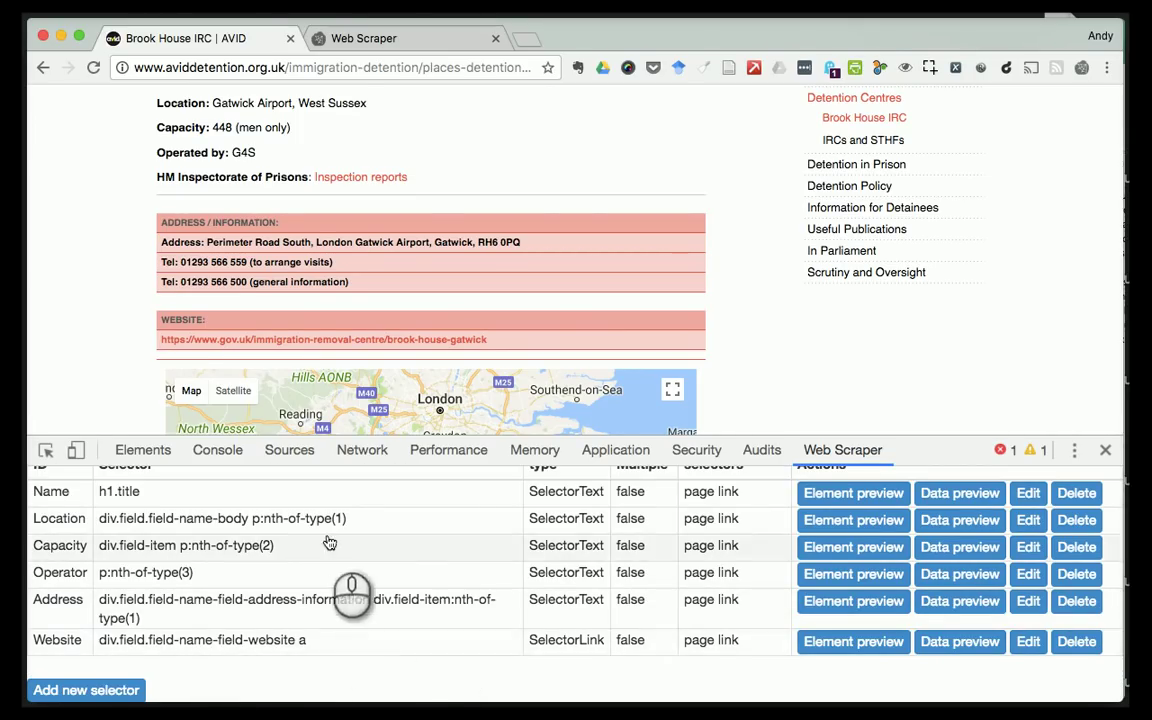
# - Add a new selector under page link with the id Inspection
pyautogui.click(80, 690)
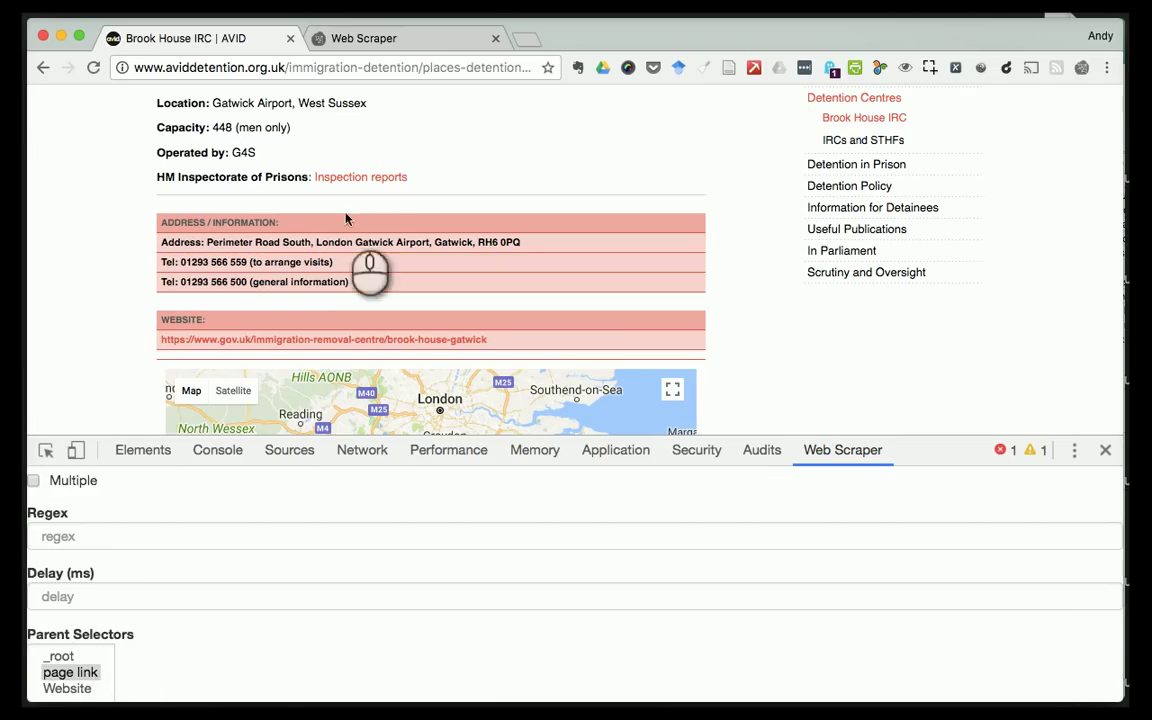
pyautogui.scroll(5, 216, 602)
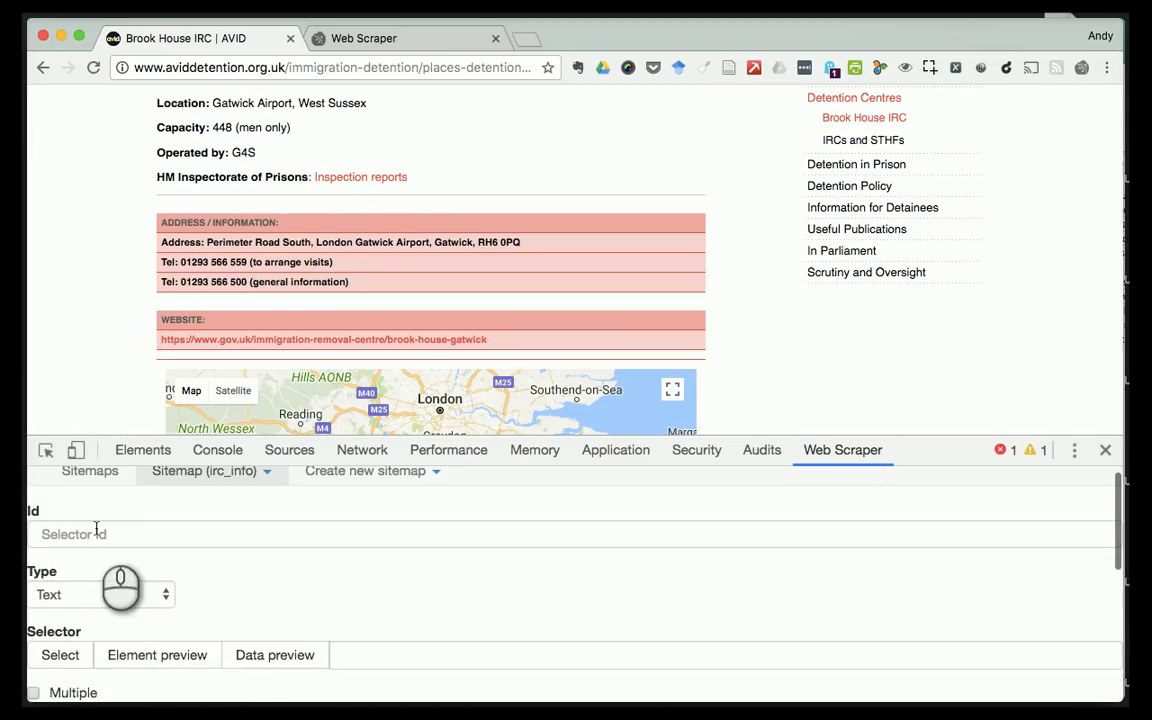
pyautogui.scroll(1, 96, 528)
pyautogui.click(65, 549)
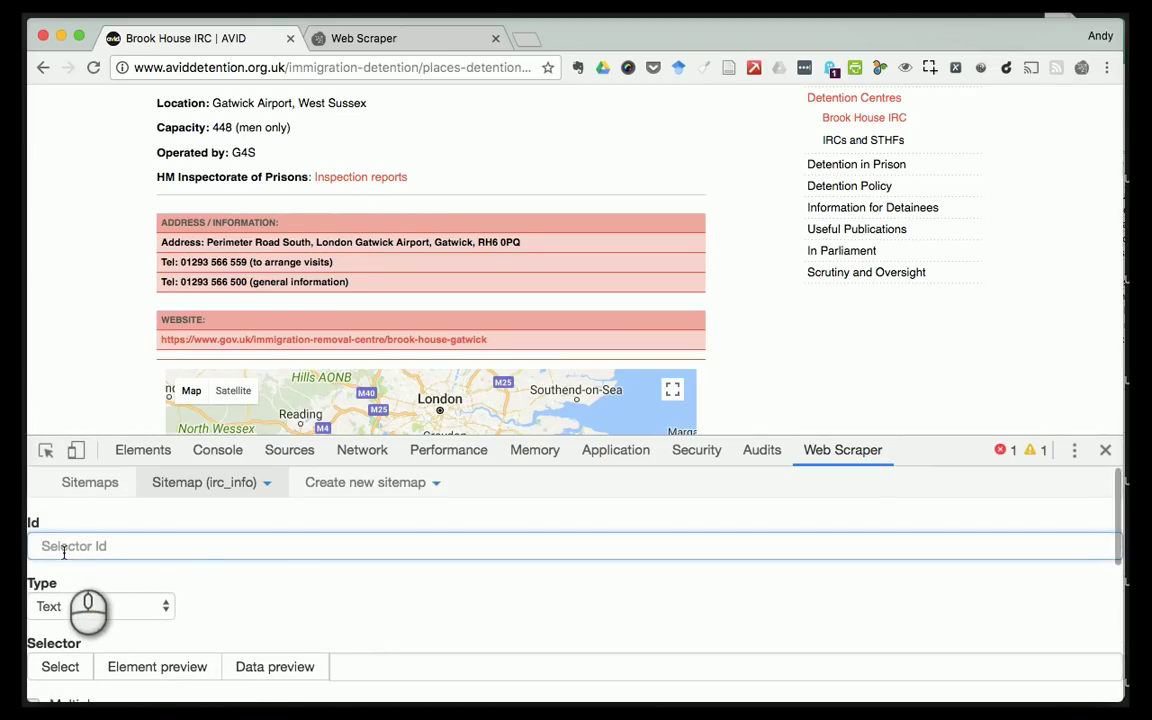
pyautogui.write('Inspection')
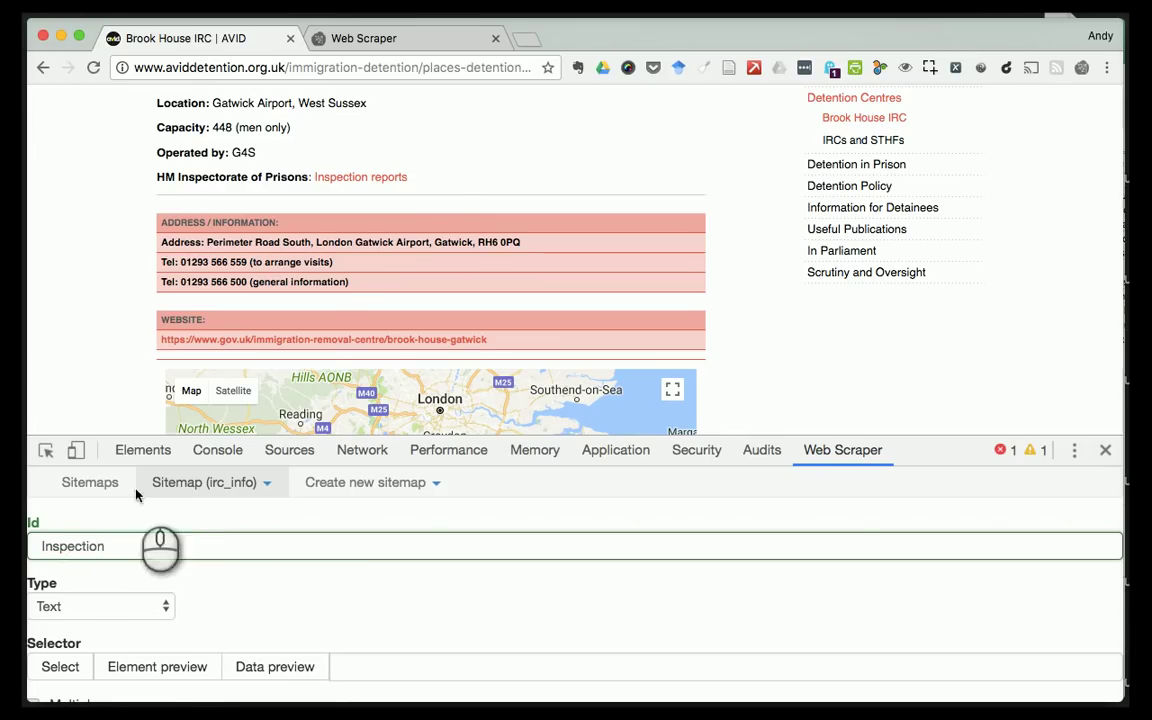
# - Open the Inspection reports link to examine the Brook House reports it leads to, and close that page
pyautogui.click(377, 177)
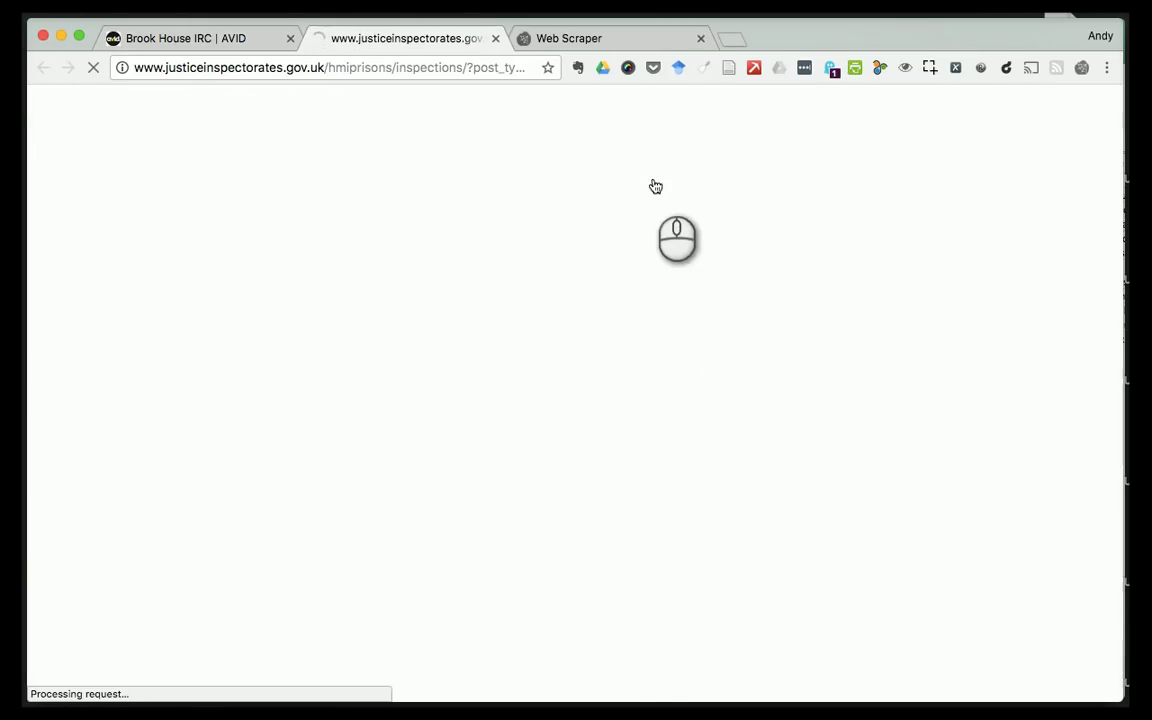
pyautogui.scroll(-3, 428, 411)
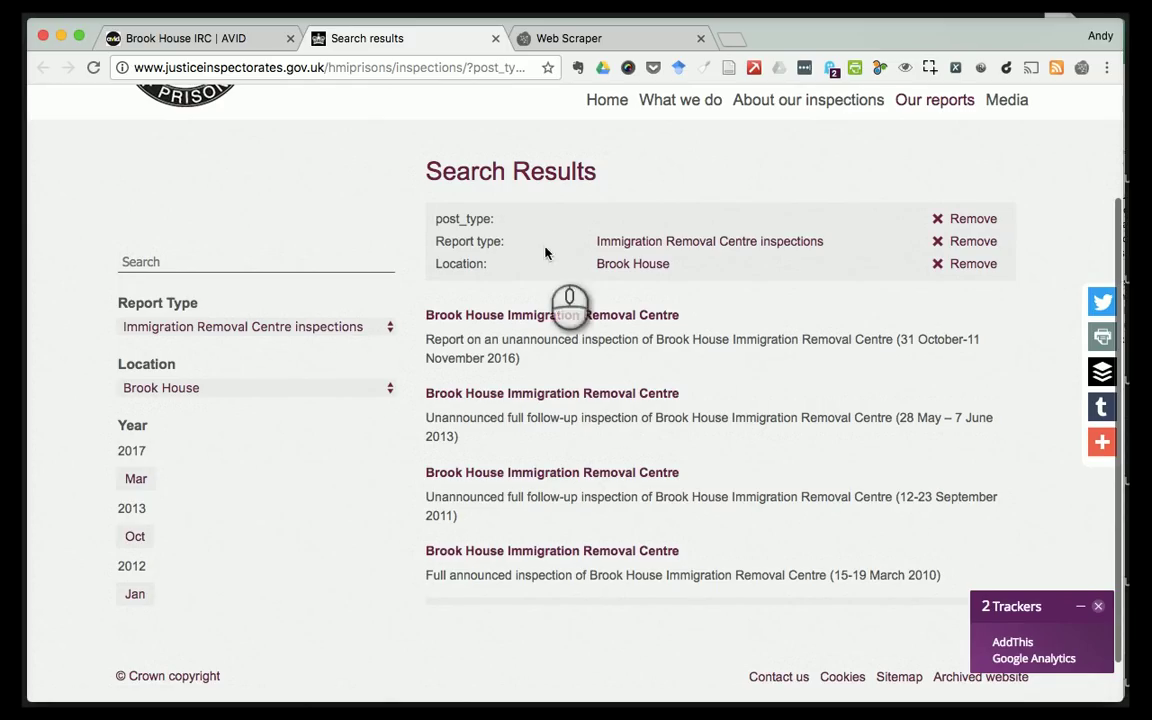
pyautogui.click(496, 38)
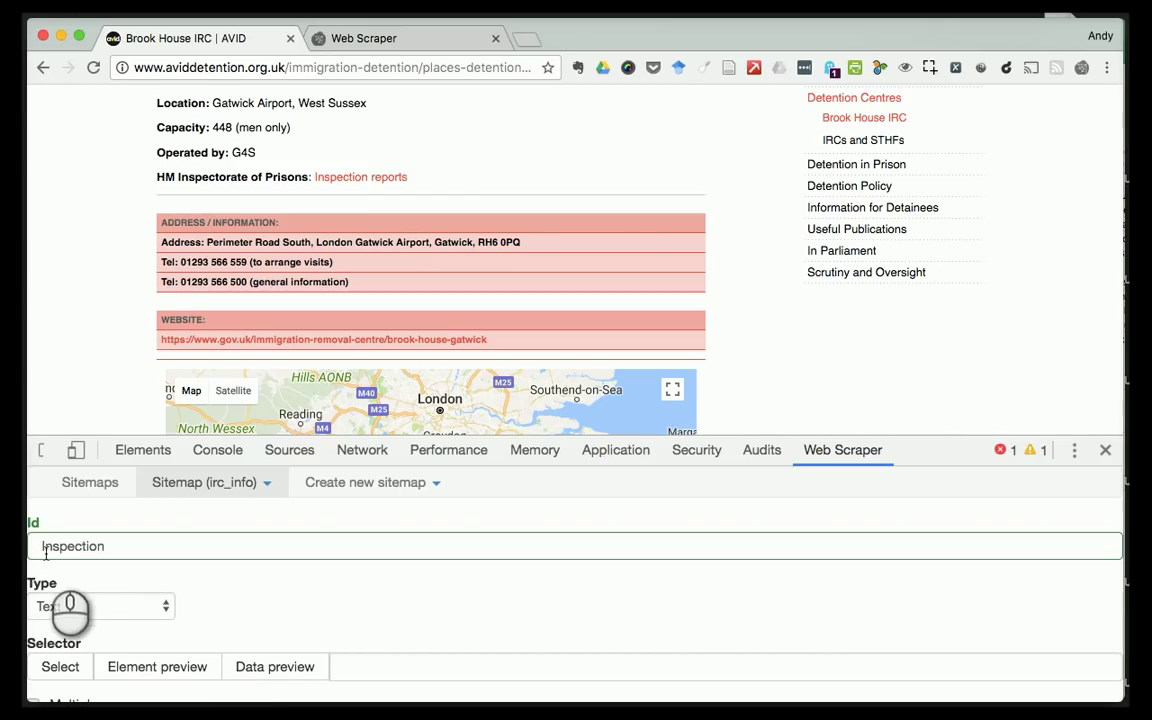
# - Save the Inspection selector under page link as type Link, with the Inspection reports link, div.field-item p a, as its element
pyautogui.click(90, 603)
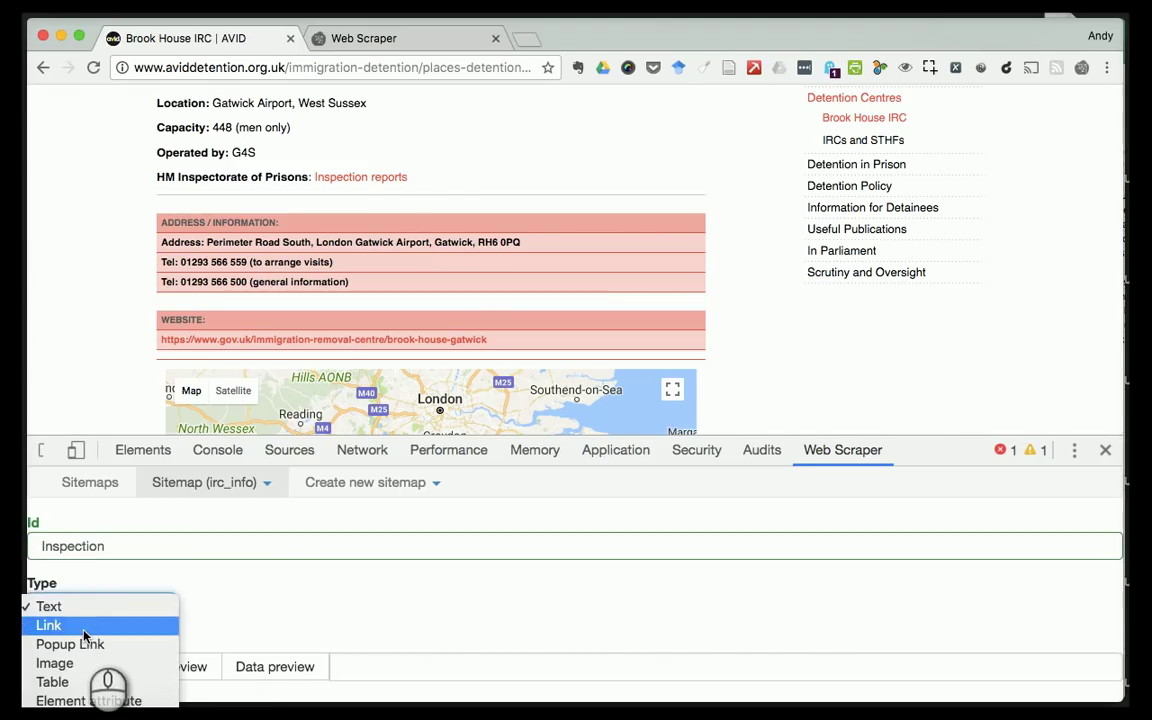
pyautogui.click(85, 627)
pyautogui.click(60, 666)
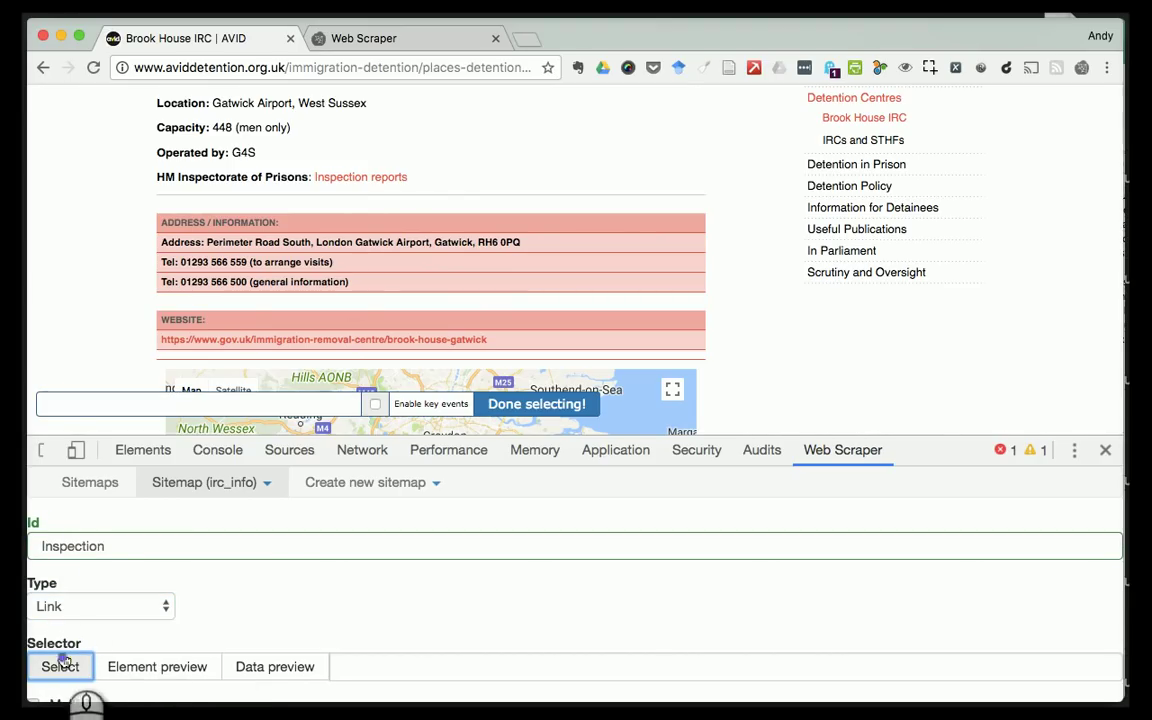
pyautogui.click(358, 177)
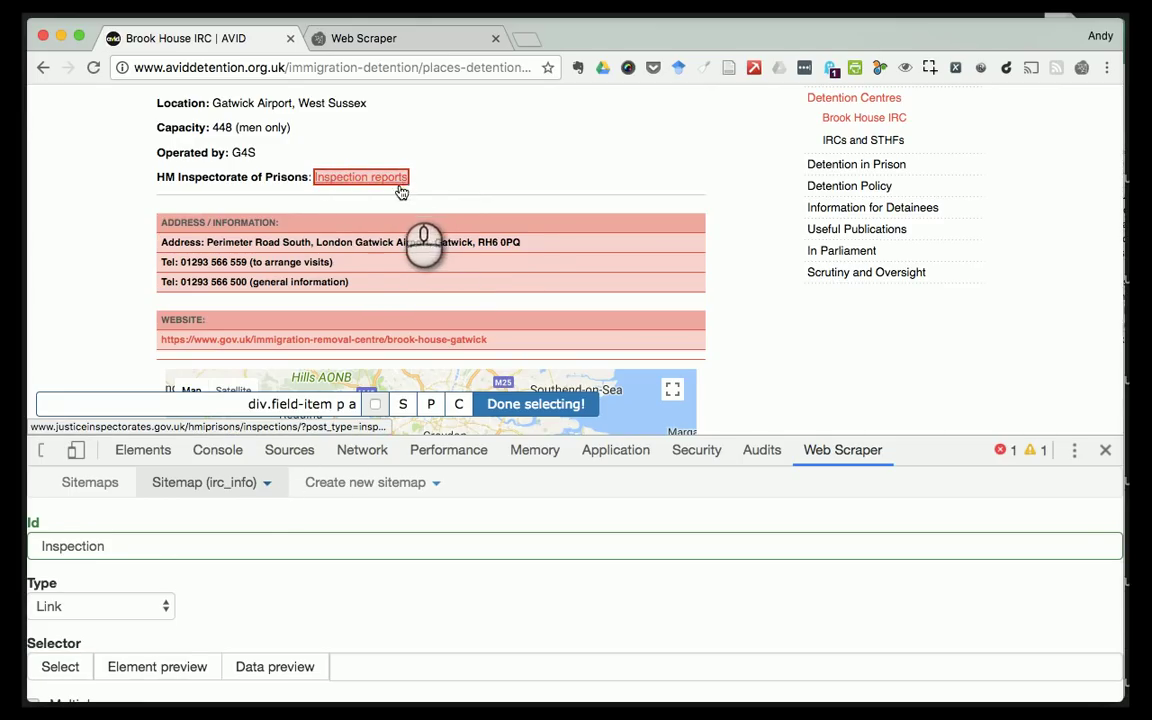
pyautogui.click(351, 406)
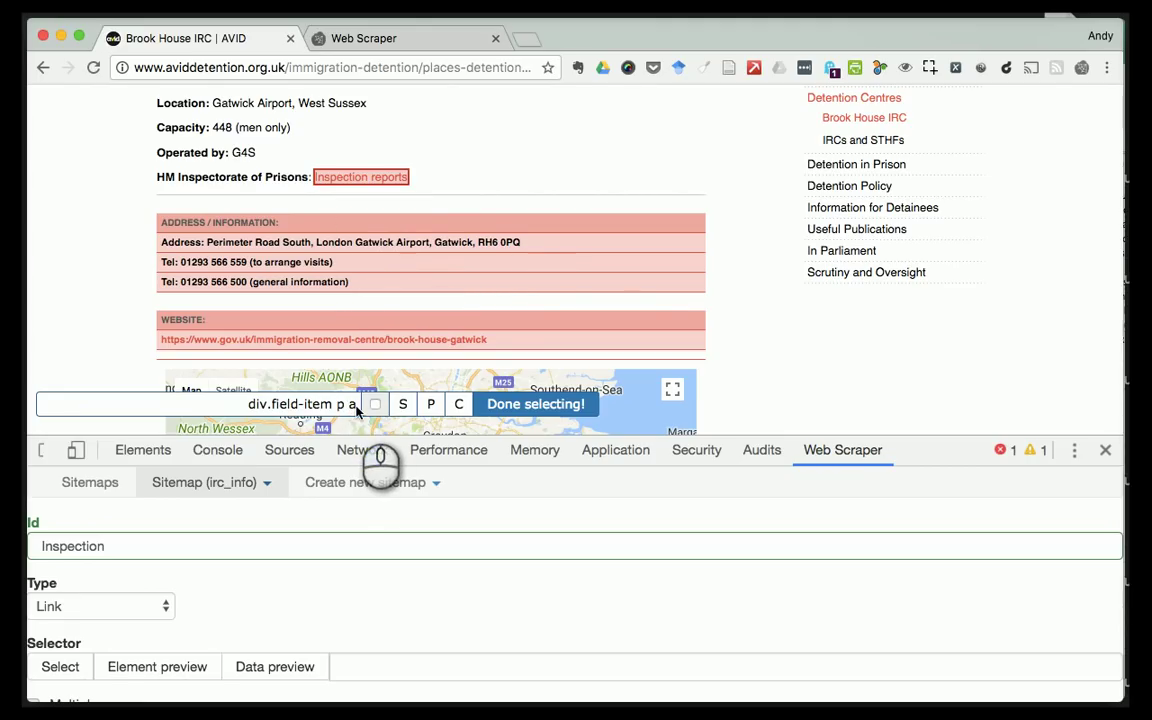
pyautogui.click(493, 410)
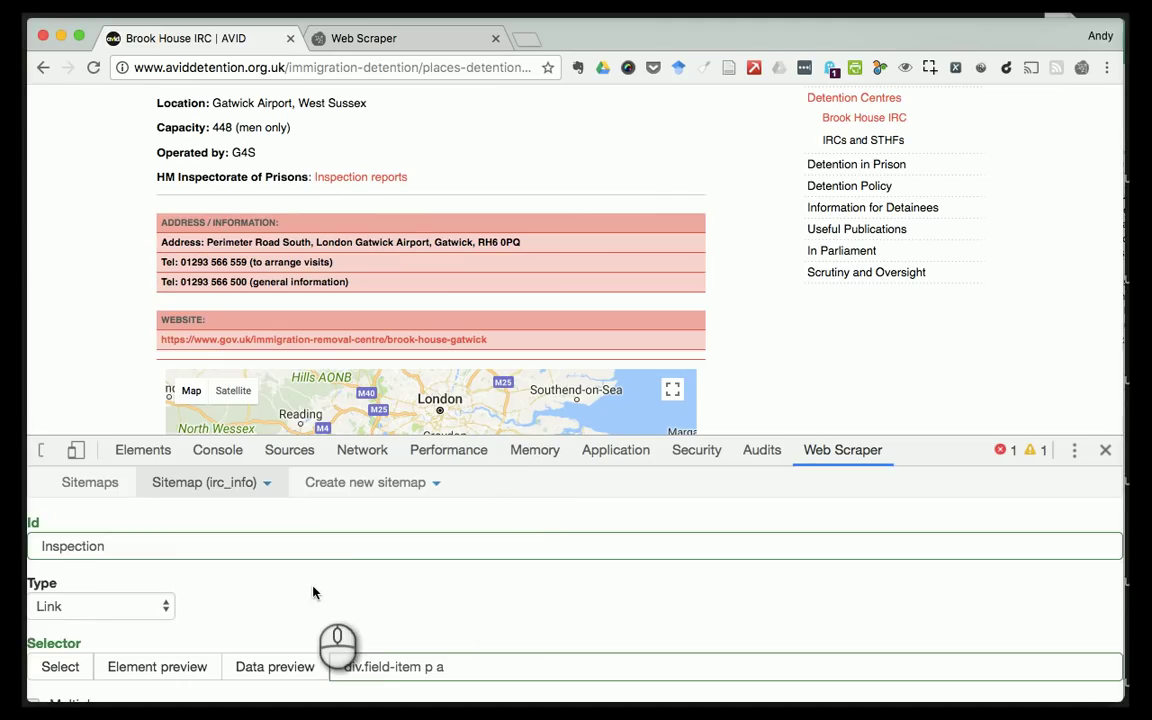
pyautogui.scroll(-5, 314, 595)
pyautogui.click(82, 676)
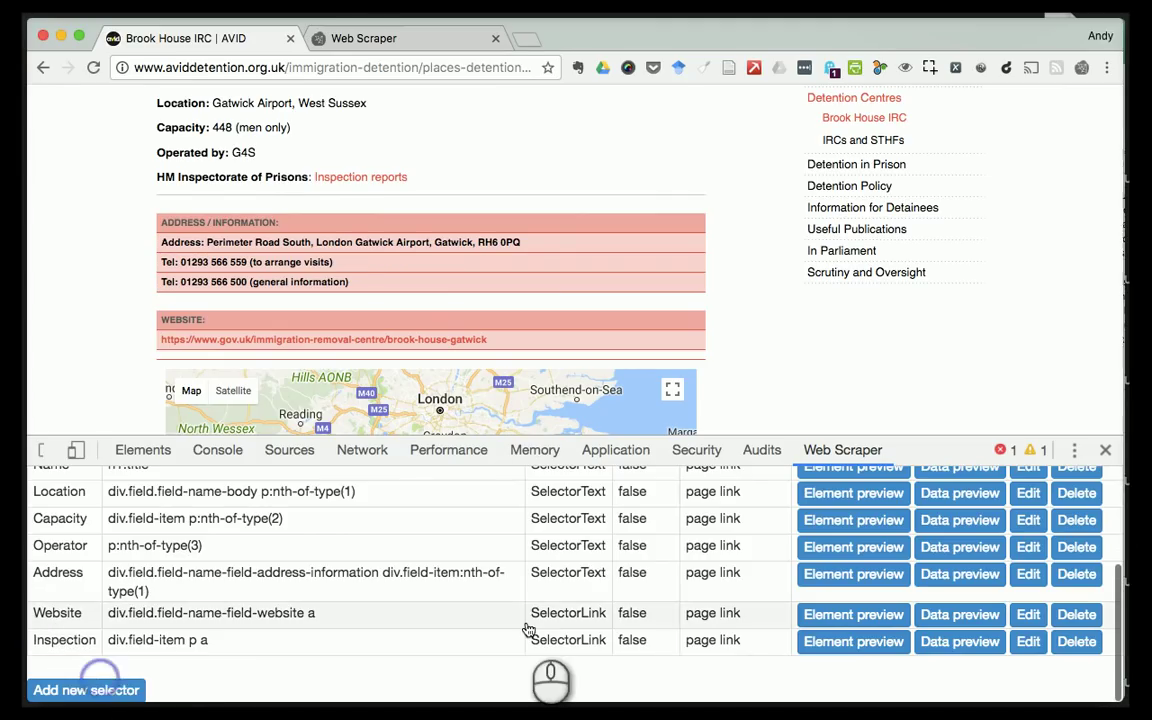
pyautogui.scroll(4, 339, 640)
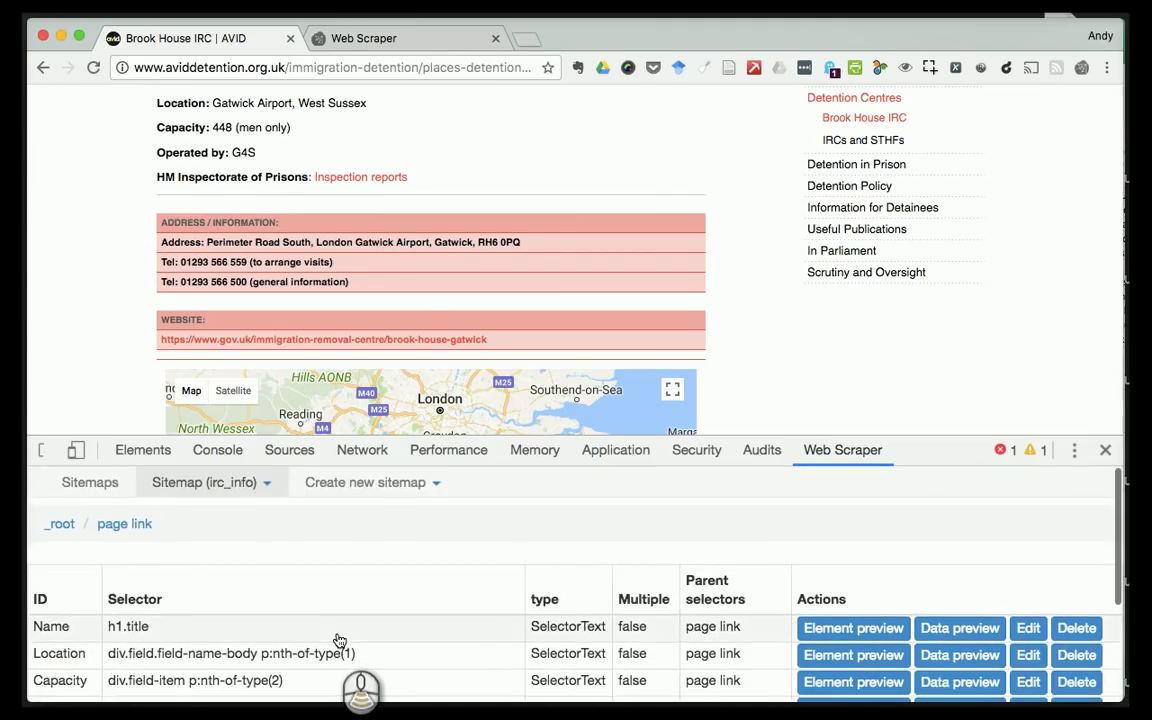
pyautogui.scroll(-4, 339, 640)
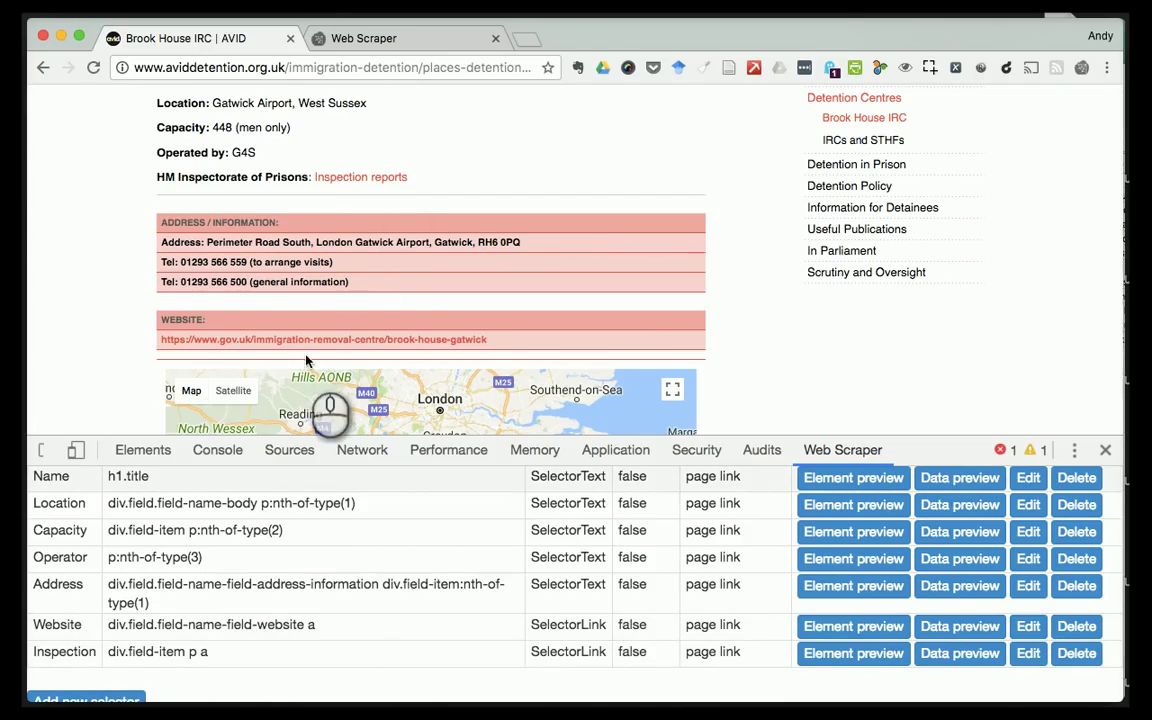
pyautogui.scroll(-1, 283, 663)
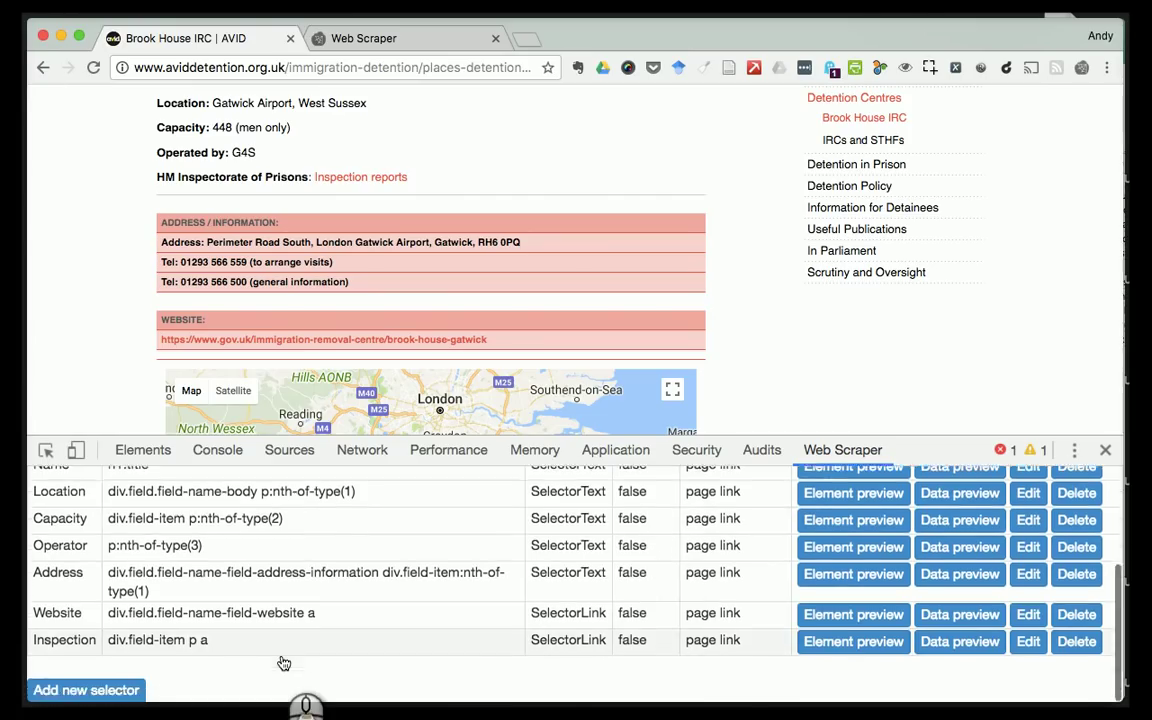
pyautogui.scroll(4, 287, 660)
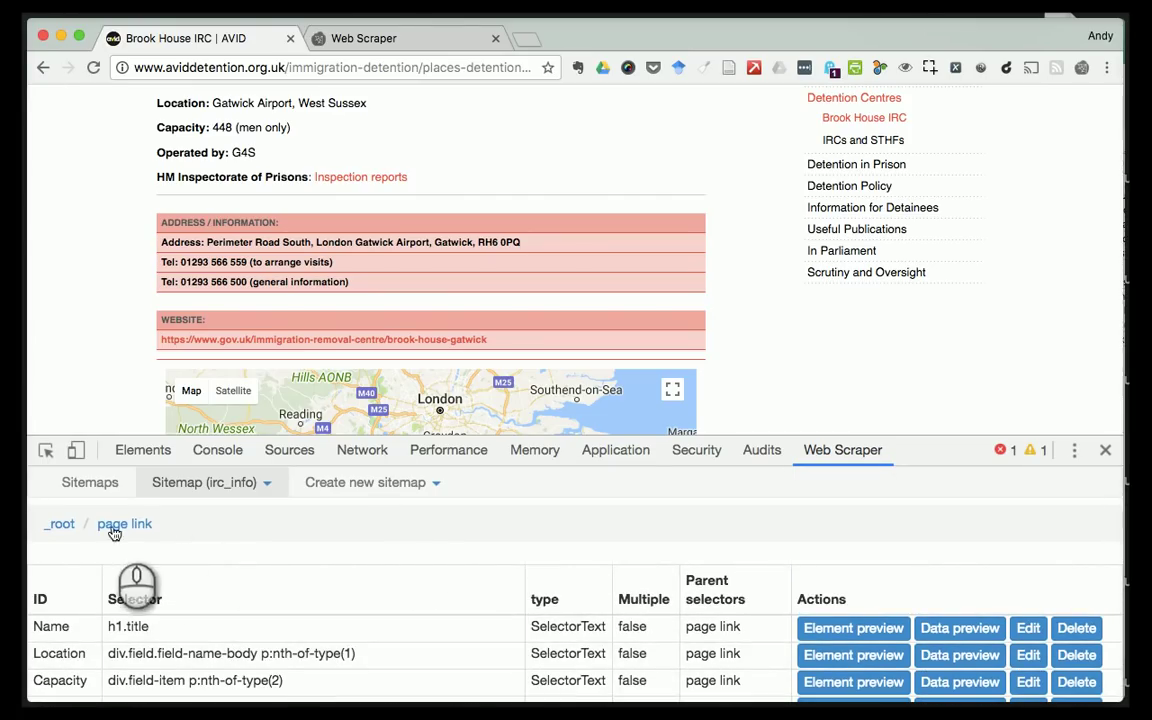
# - Examine the irc_info sitemap's root selector and all the selectors defined under page link
pyautogui.click(62, 524)
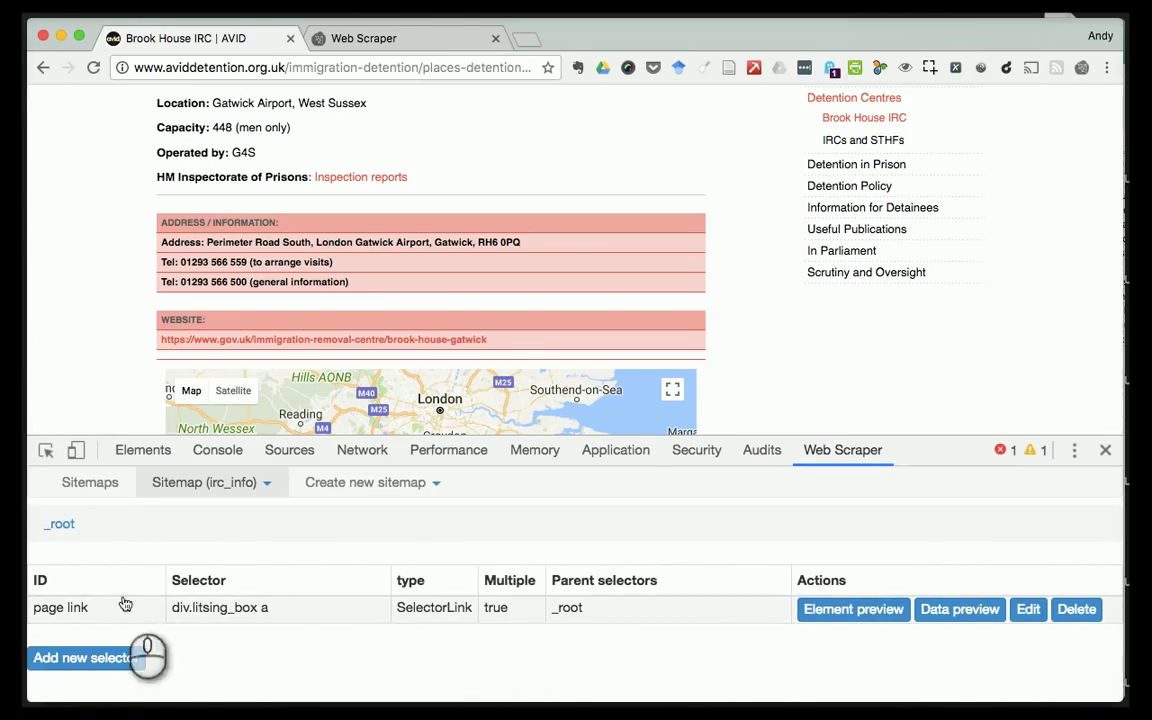
pyautogui.click(231, 620)
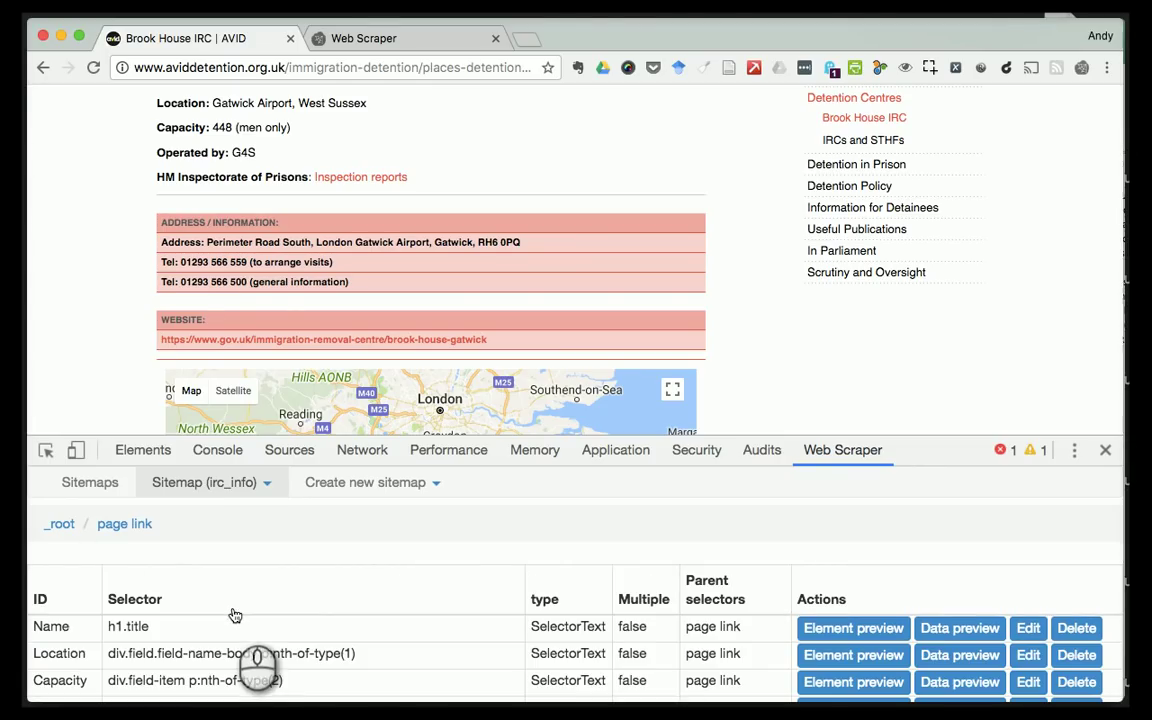
pyautogui.scroll(-3, 224, 630)
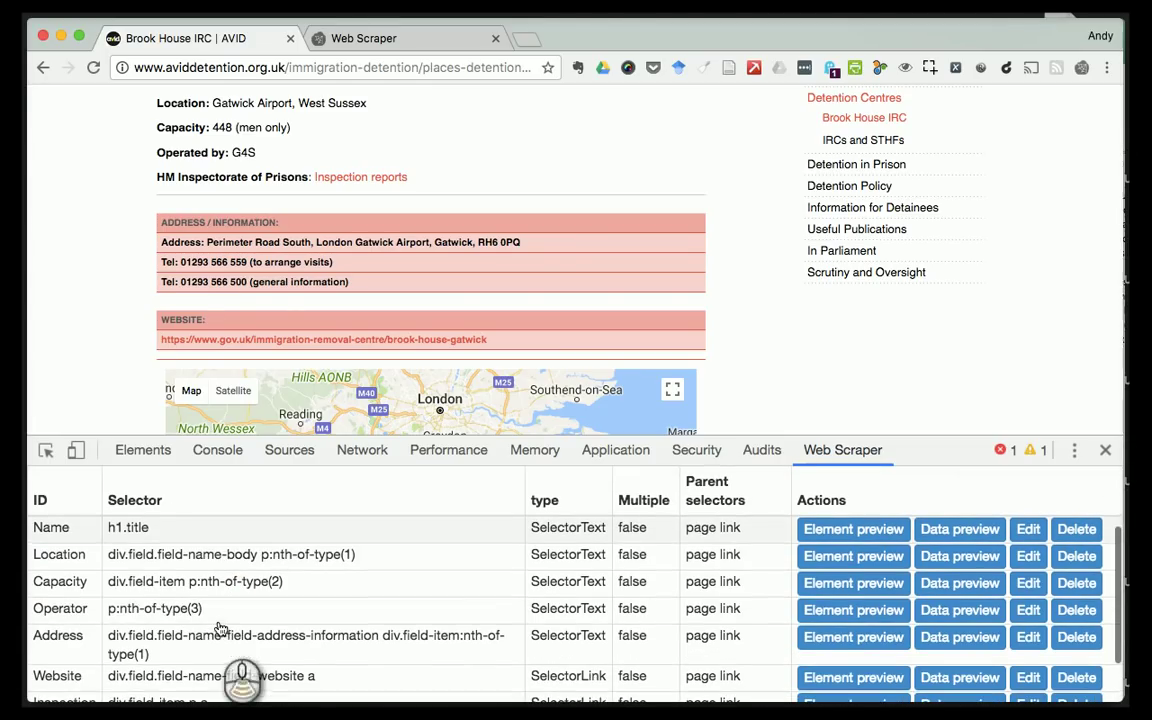
pyautogui.scroll(3, 150, 640)
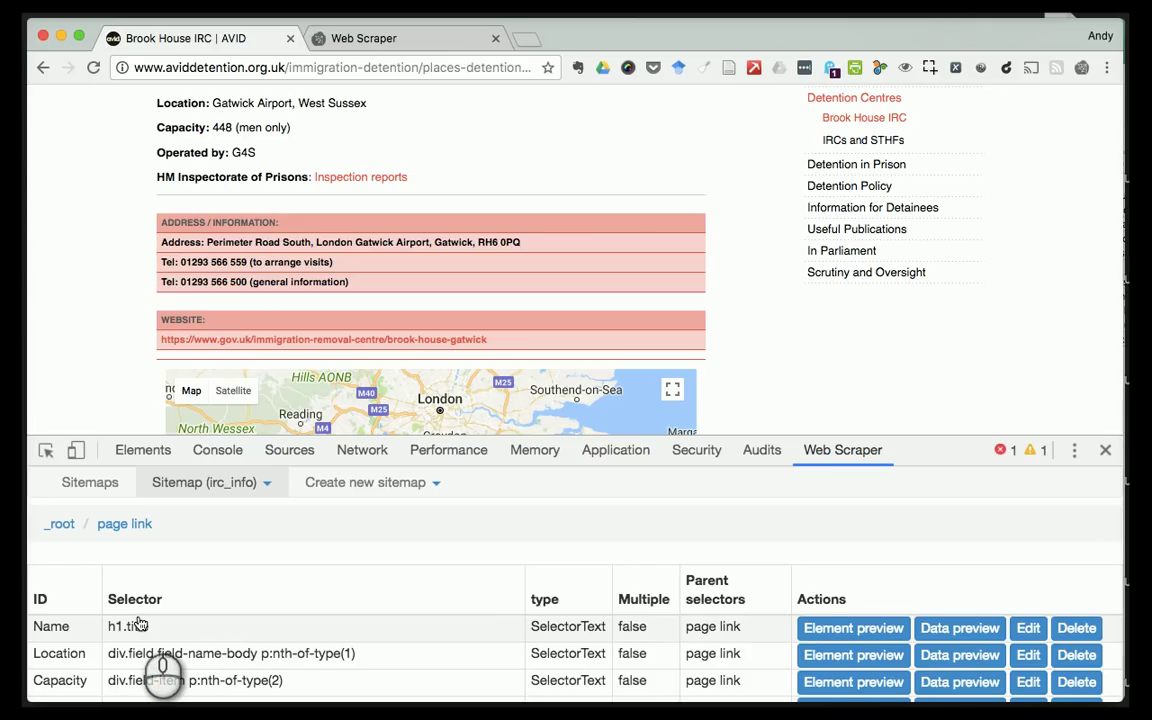
pyautogui.scroll(-3, 140, 623)
pyautogui.scroll(3, 140, 623)
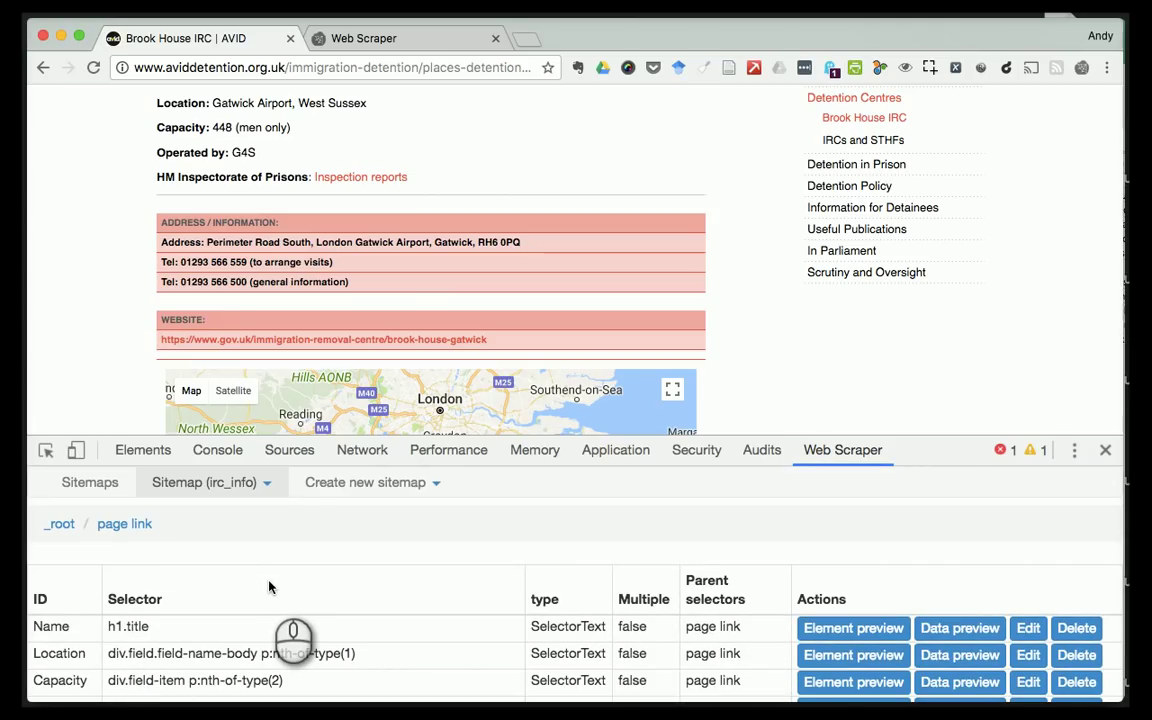
pyautogui.scroll(-3, 268, 587)
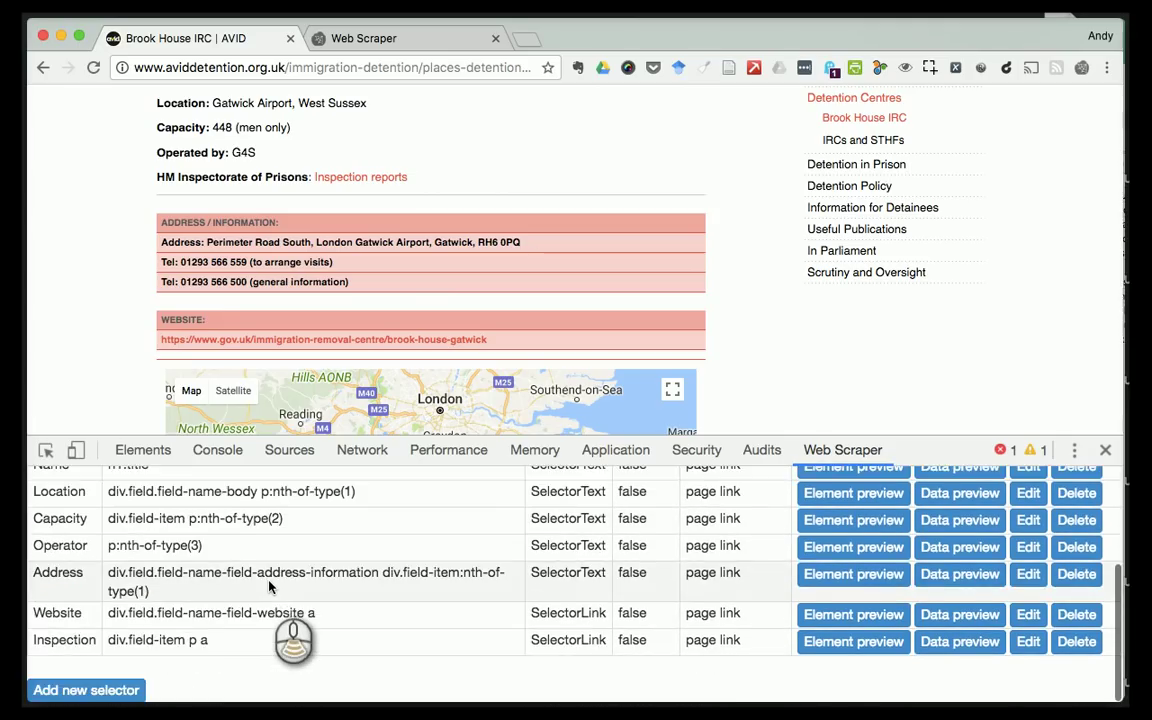
pyautogui.scroll(3, 268, 587)
# - Open the scrape settings for the irc_info sitemap and review the request interval and page load delay
pyautogui.click(270, 483)
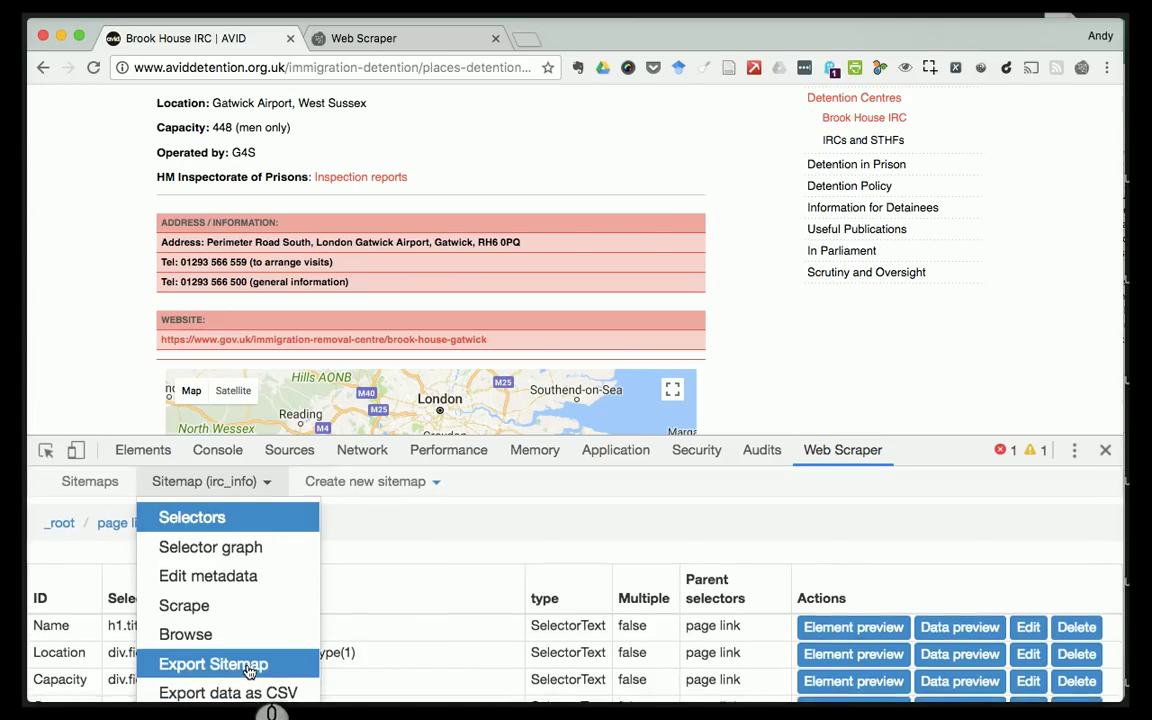
pyautogui.scroll(-3, 244, 663)
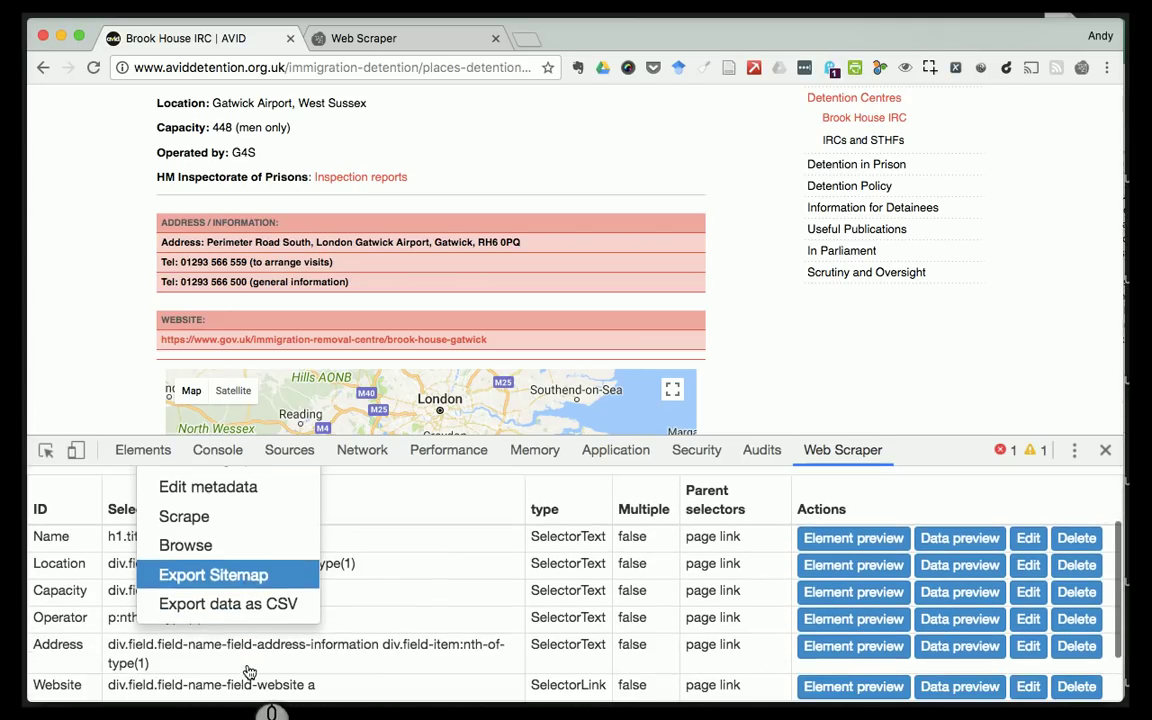
pyautogui.click(205, 517)
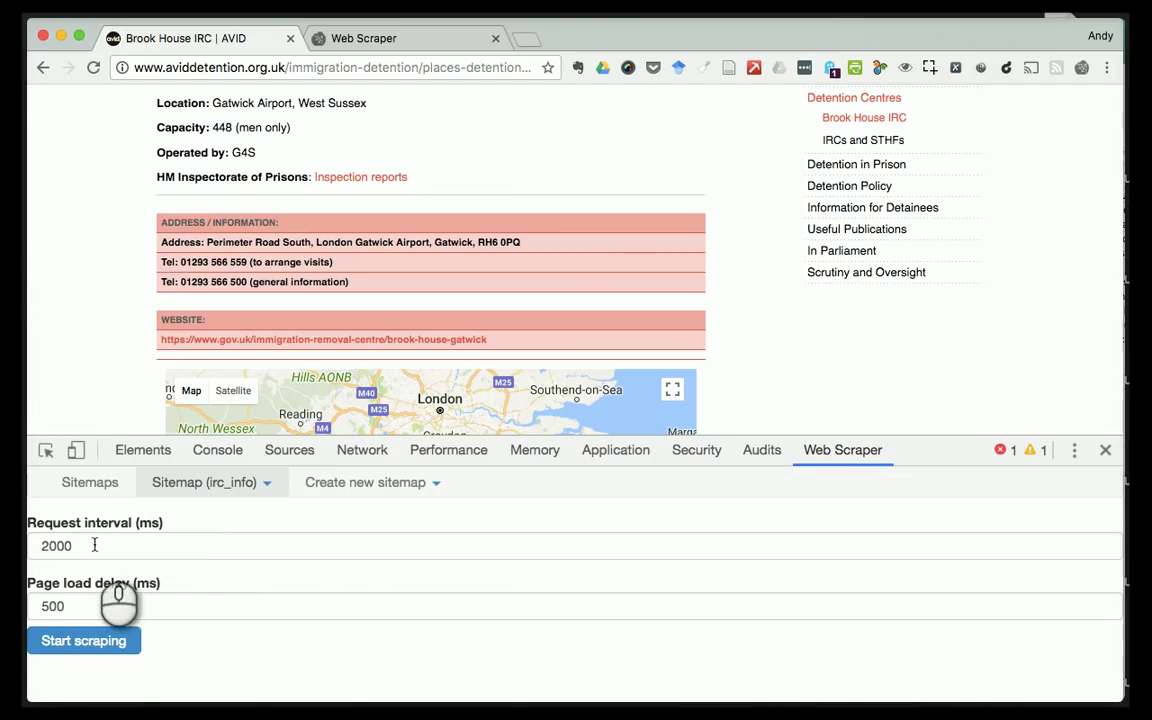
pyautogui.moveTo(95, 545); pyautogui.dragTo(31, 544)
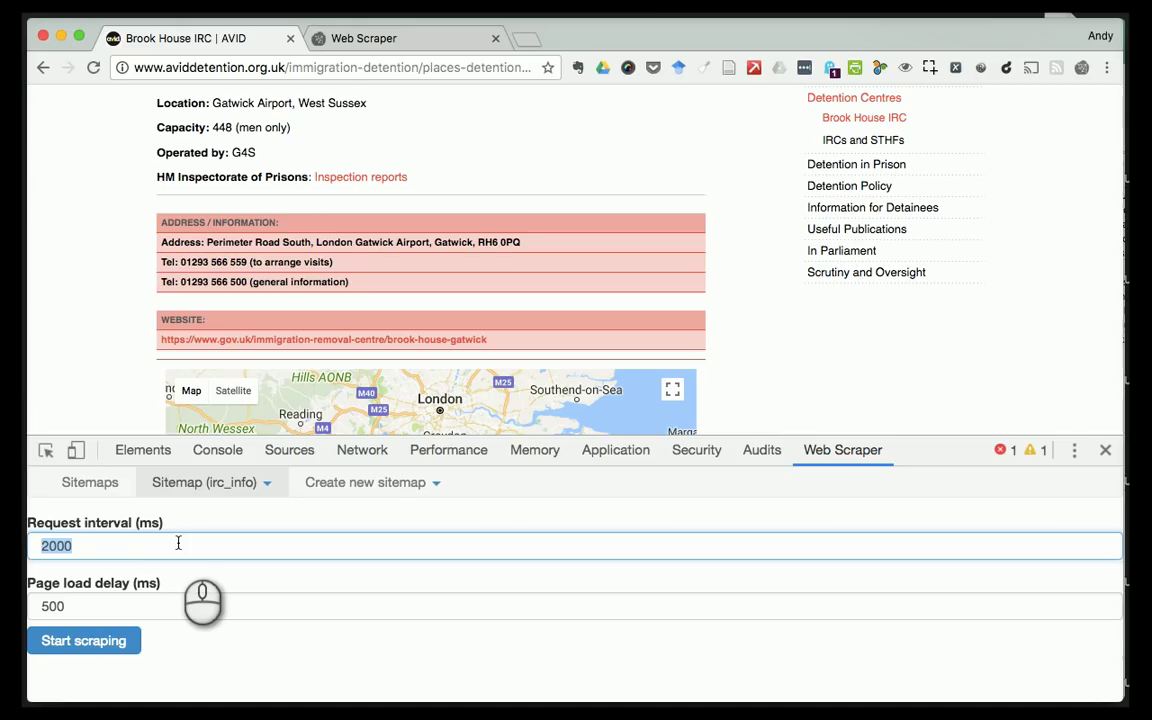
pyautogui.click(89, 602)
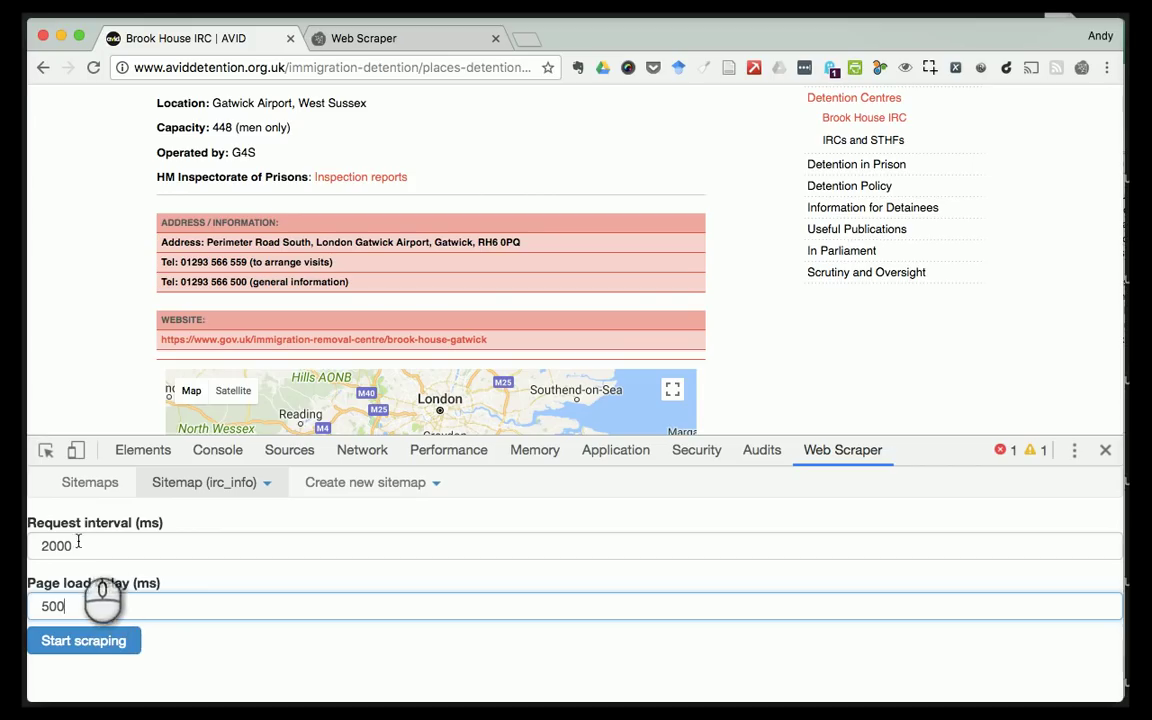
pyautogui.moveTo(80, 543); pyautogui.dragTo(35, 532)
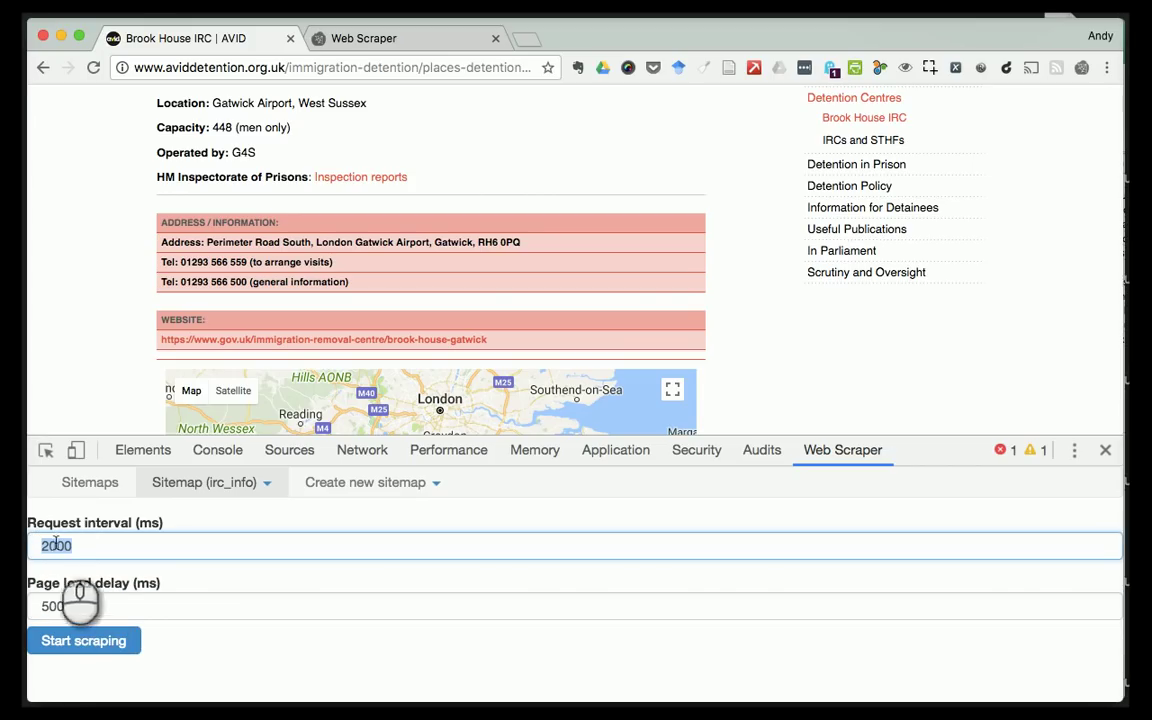
pyautogui.click(83, 605)
pyautogui.moveTo(83, 605); pyautogui.dragTo(38, 606)
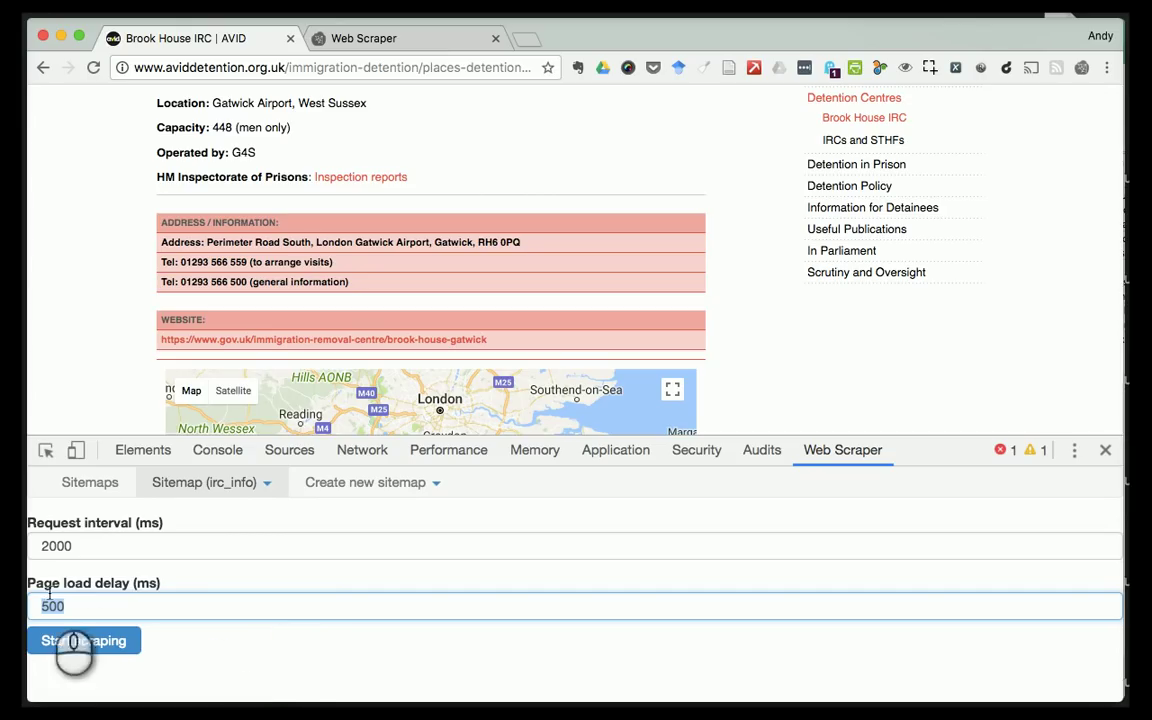
pyautogui.click(200, 645)
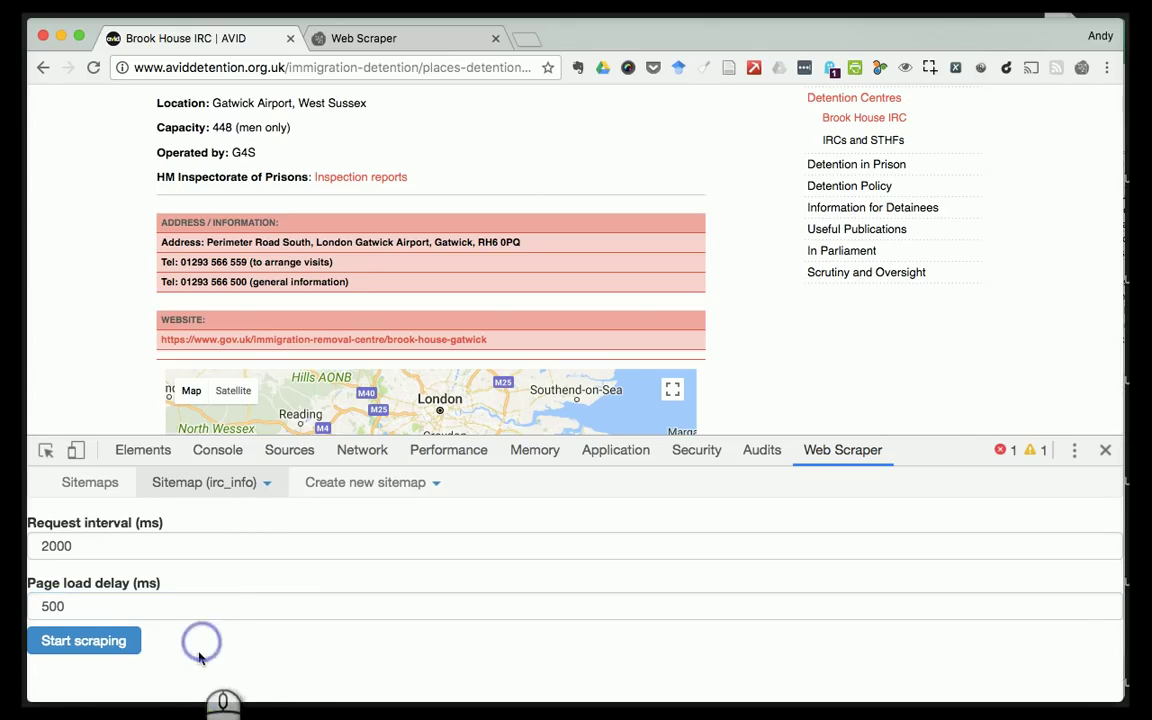
# - Start scraping the irc_info sitemap, reposition the scraping window and dismiss the tracker notice shown in it
pyautogui.click(100, 645)
pyautogui.click(522, 50)
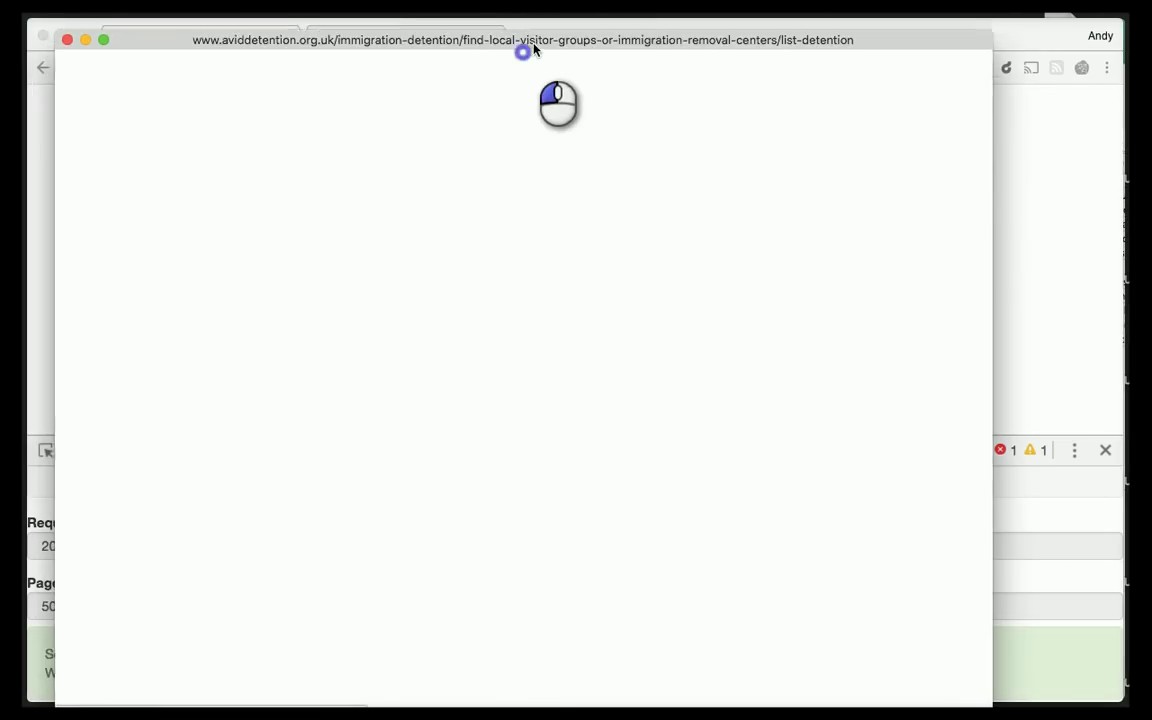
pyautogui.moveTo(533, 48); pyautogui.dragTo(543, 37)
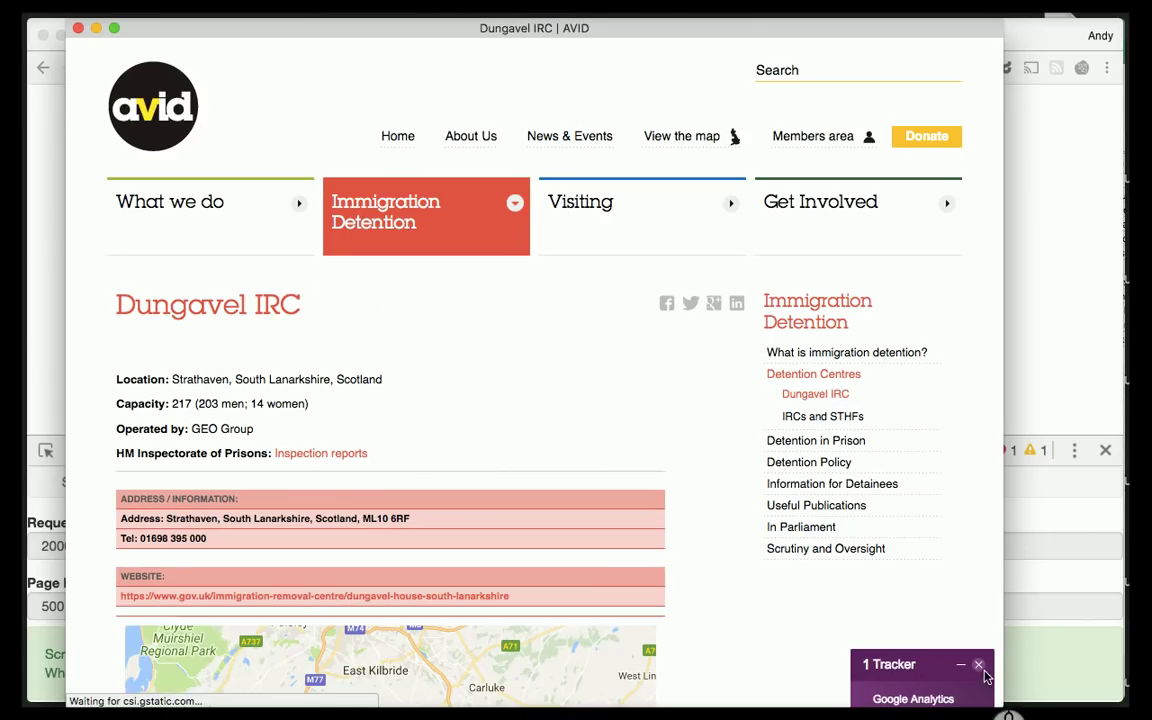
pyautogui.click(978, 662)
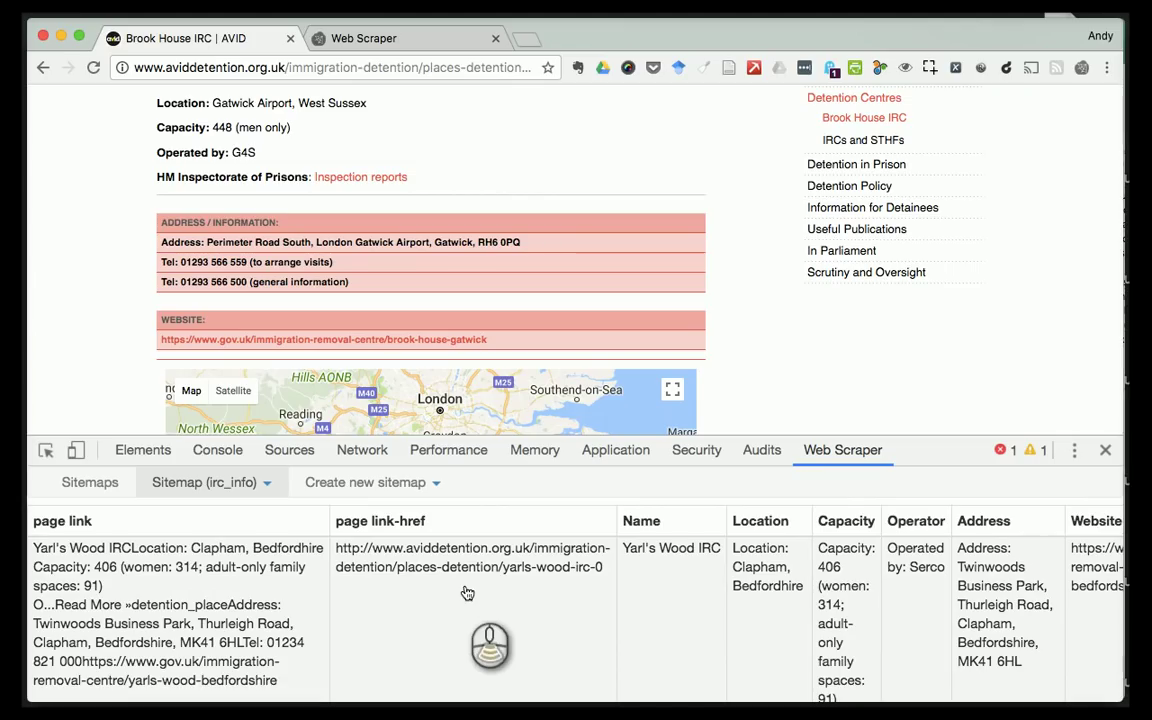
# - Examine the scraped table's columns from page link to the inspection links, and its Yarl's Wood and Tinsley House rows
pyautogui.hscroll(5, 830, 560)
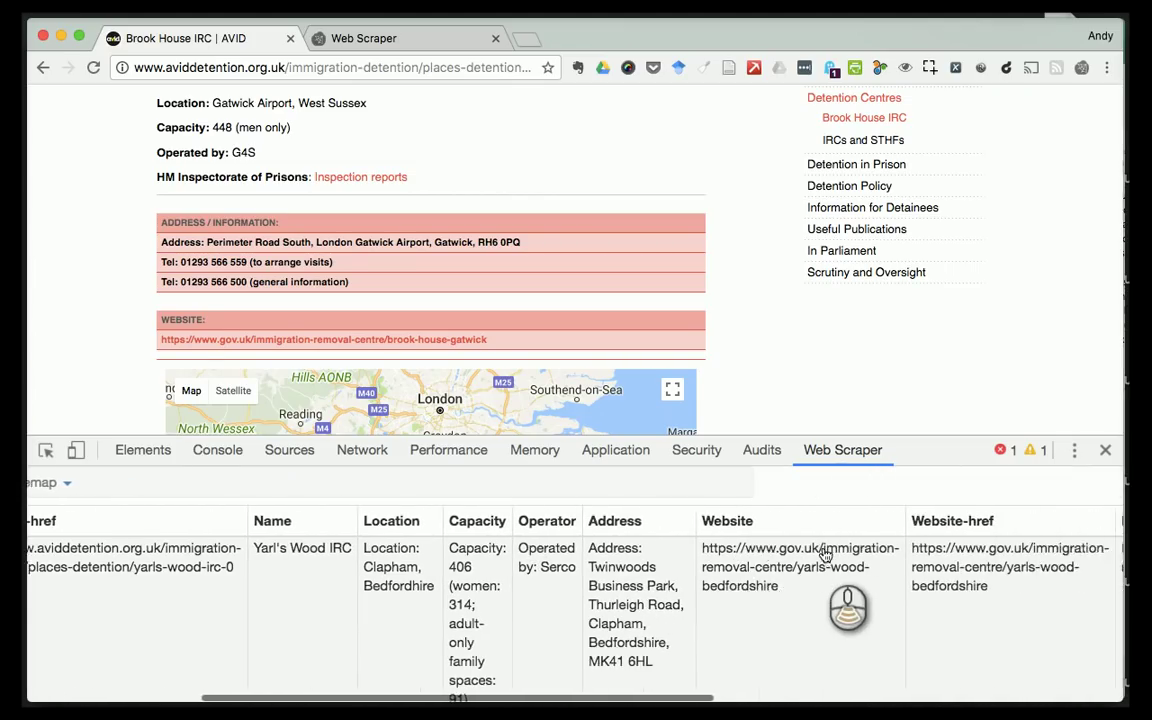
pyautogui.hscroll(10, 826, 556)
pyautogui.hscroll(-12, 826, 556)
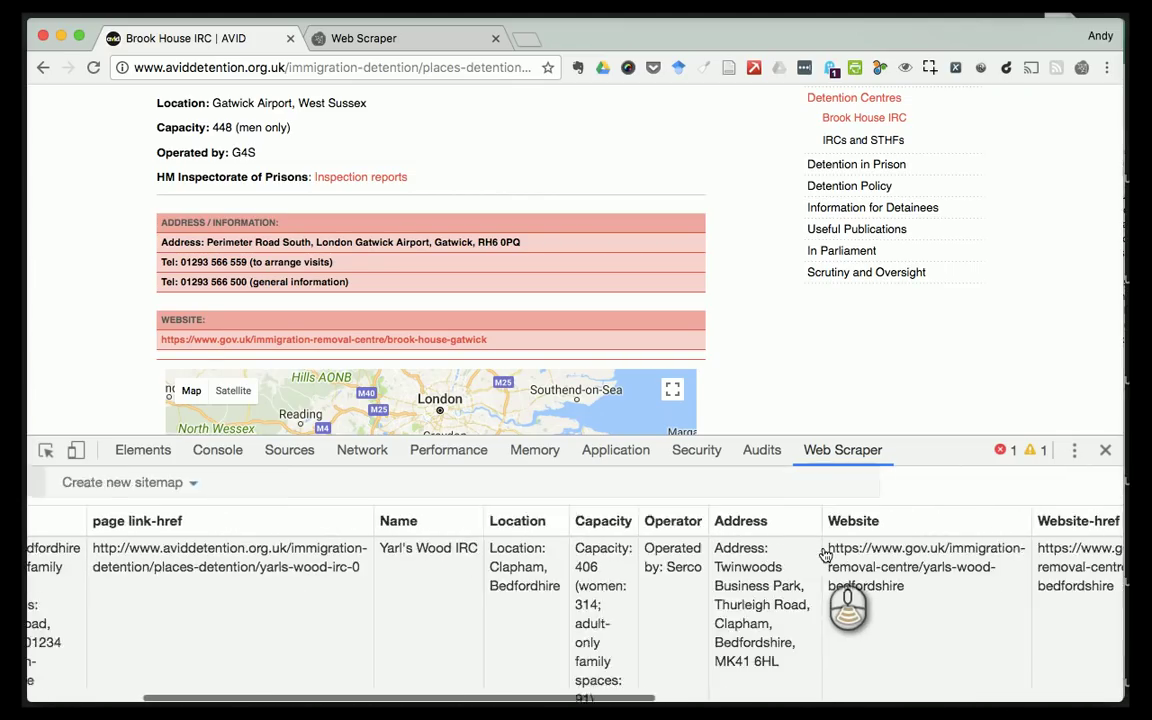
pyautogui.hscroll(-5, 826, 556)
pyautogui.hscroll(3, 800, 615)
pyautogui.scroll(-4, 795, 600)
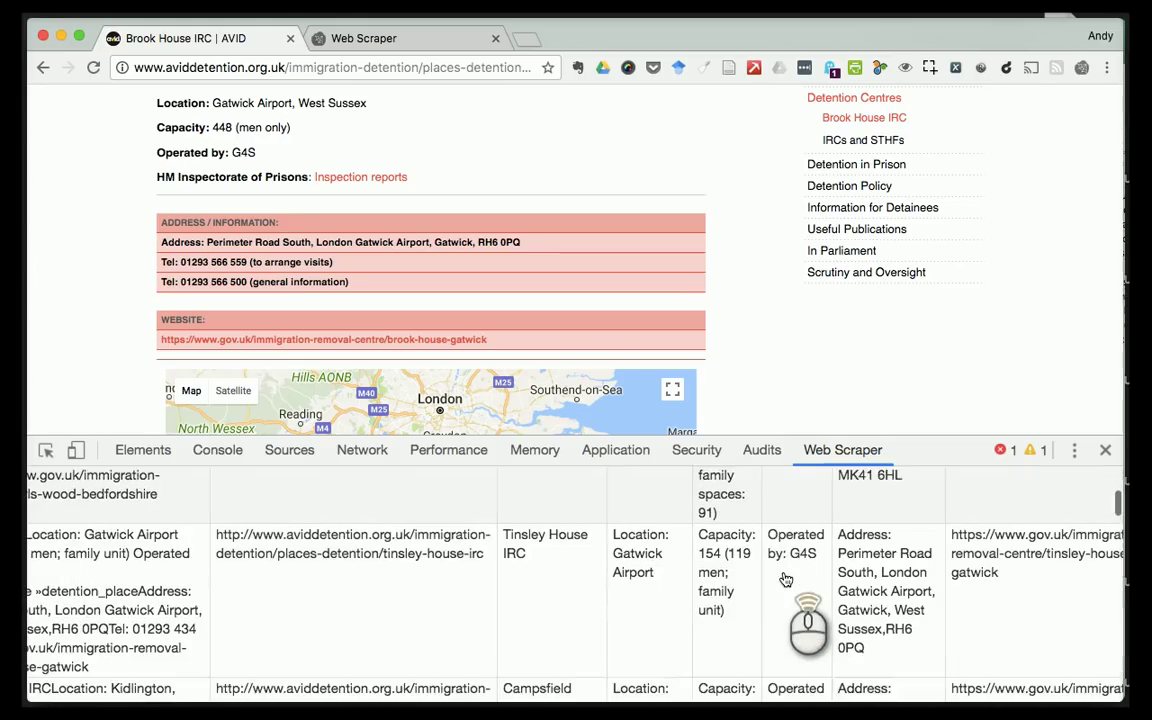
pyautogui.scroll(5, 790, 590)
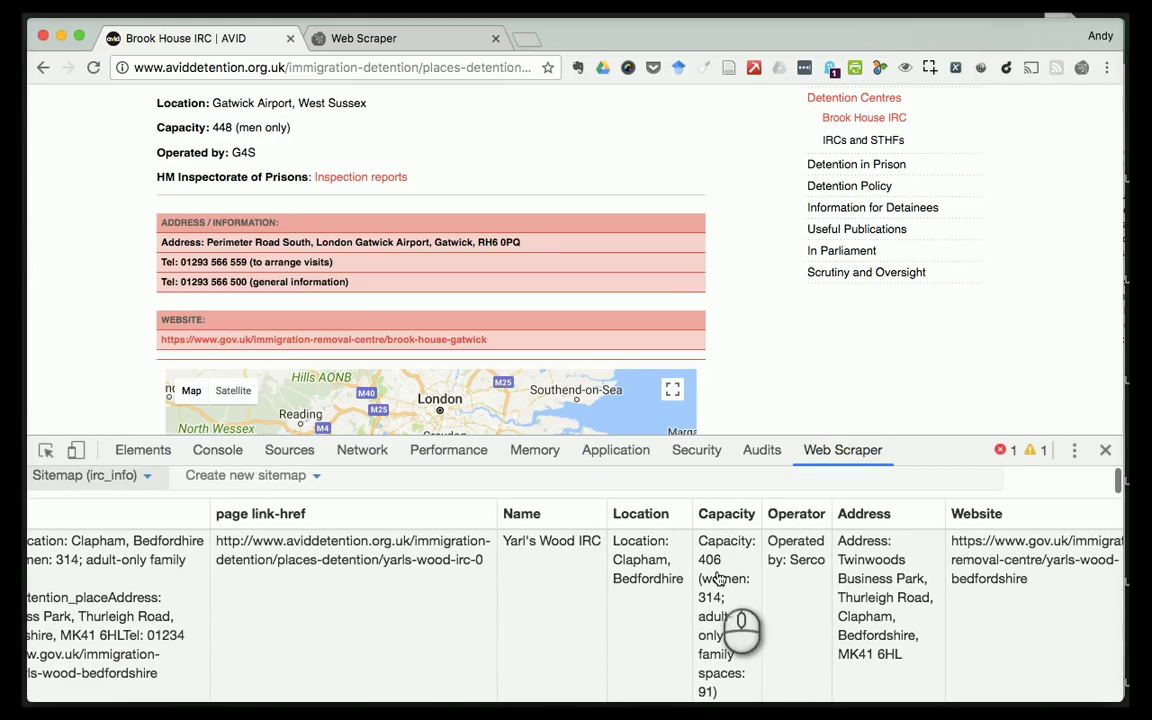
pyautogui.scroll(-4, 718, 580)
pyautogui.scroll(4, 700, 570)
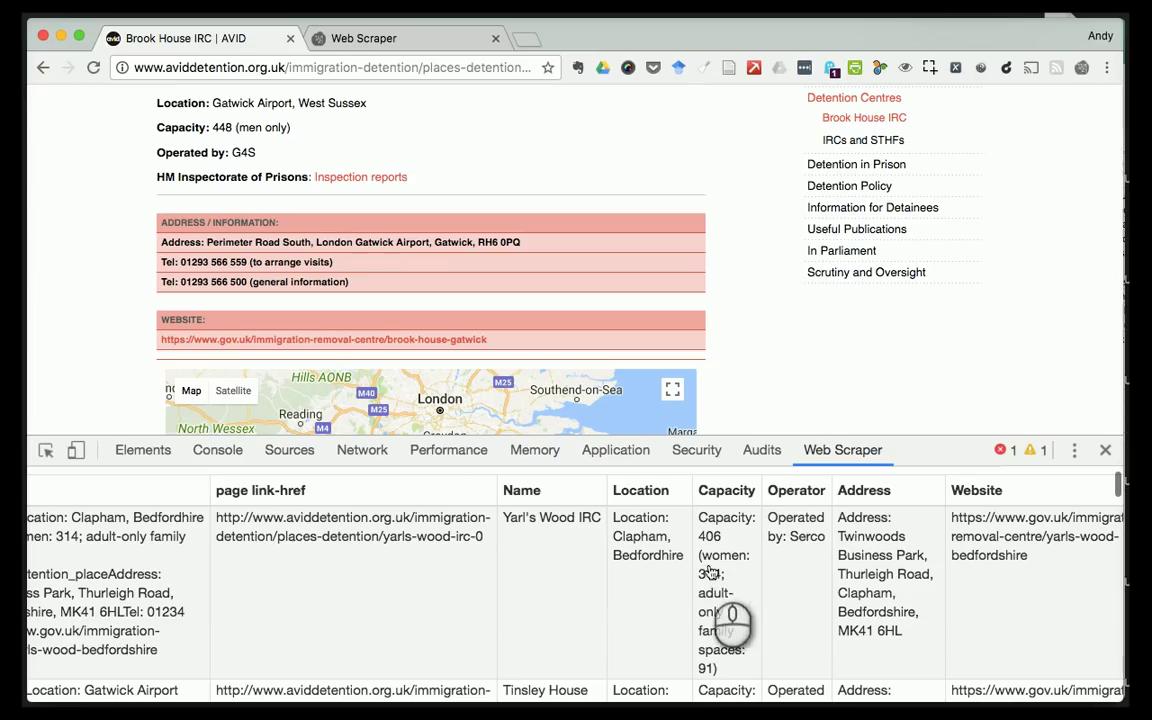
# - Examine the name, location, capacity, operator and address data in the scraped rows from Tinsley House to Larne House
pyautogui.scroll(-3, 616, 567)
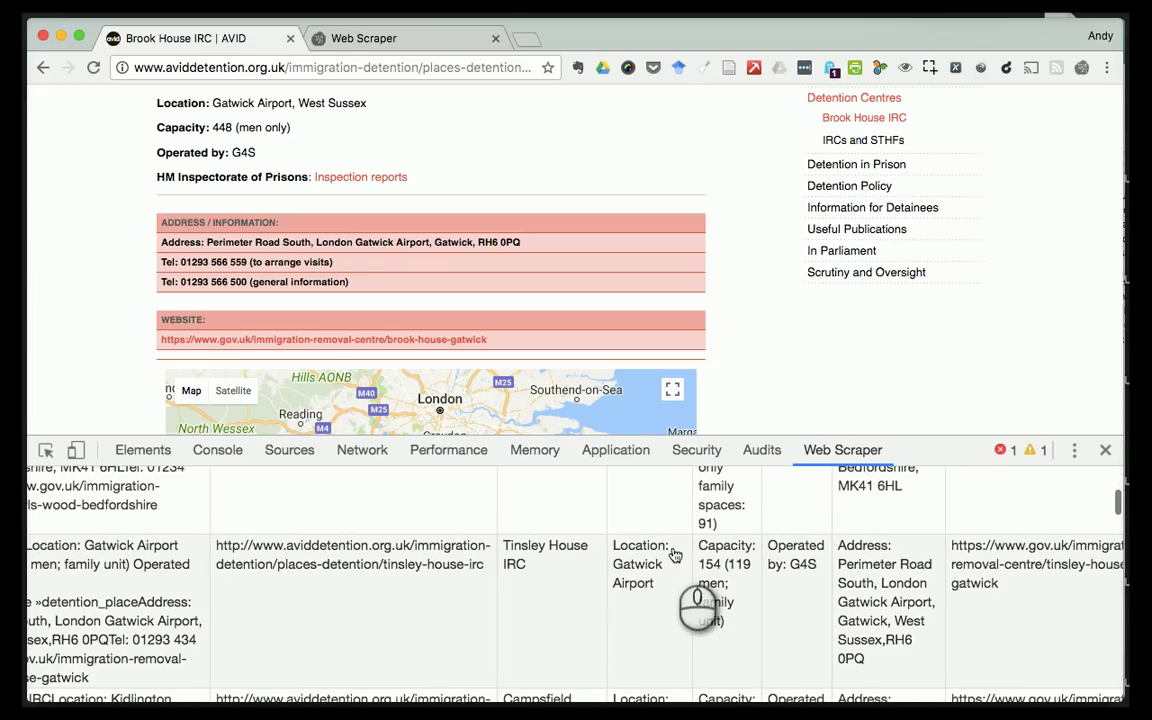
pyautogui.scroll(-5, 641, 577)
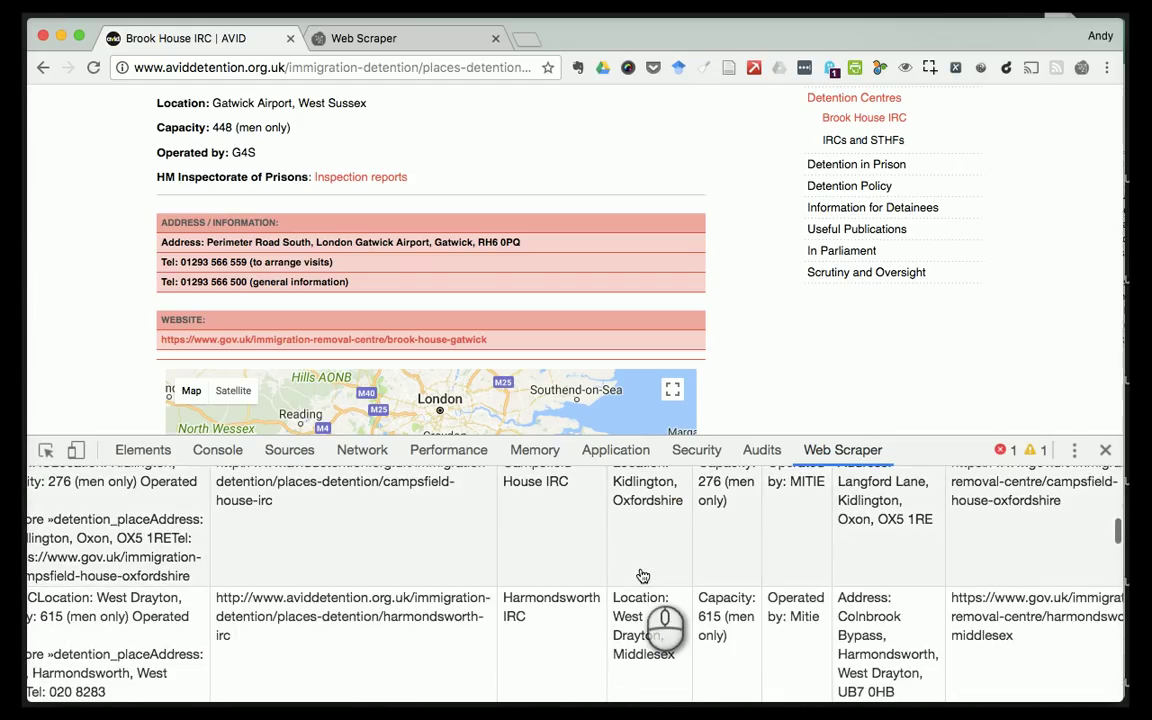
pyautogui.scroll(1, 643, 576)
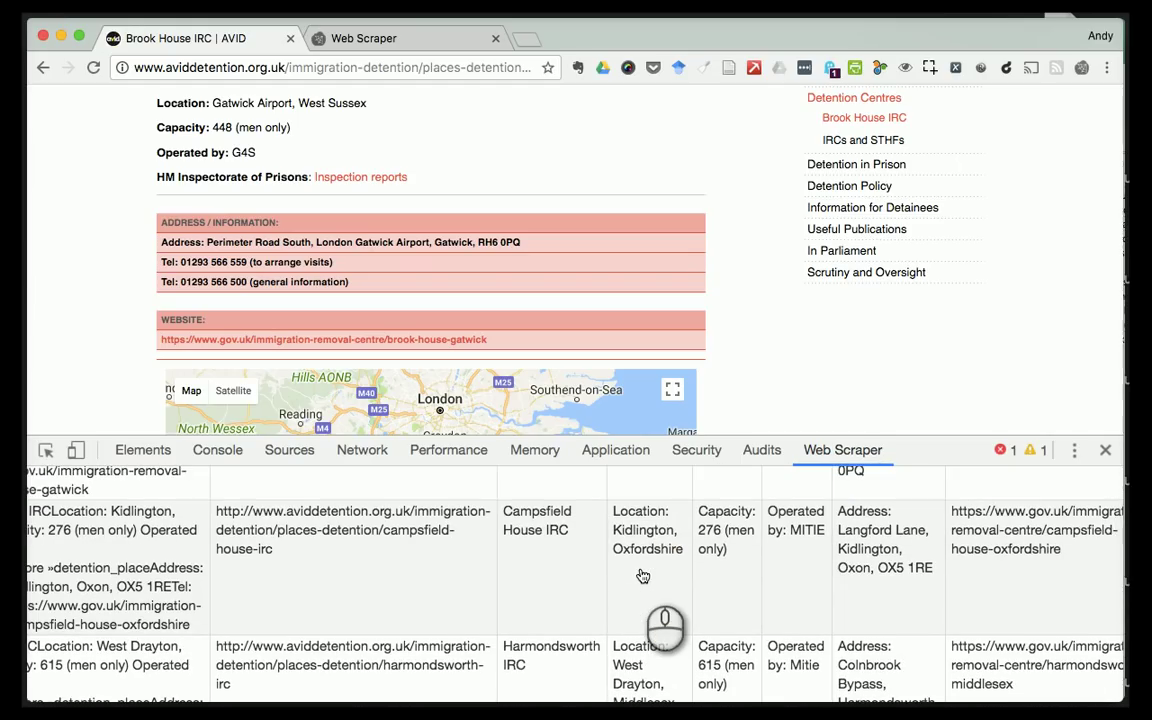
pyautogui.scroll(-15, 643, 576)
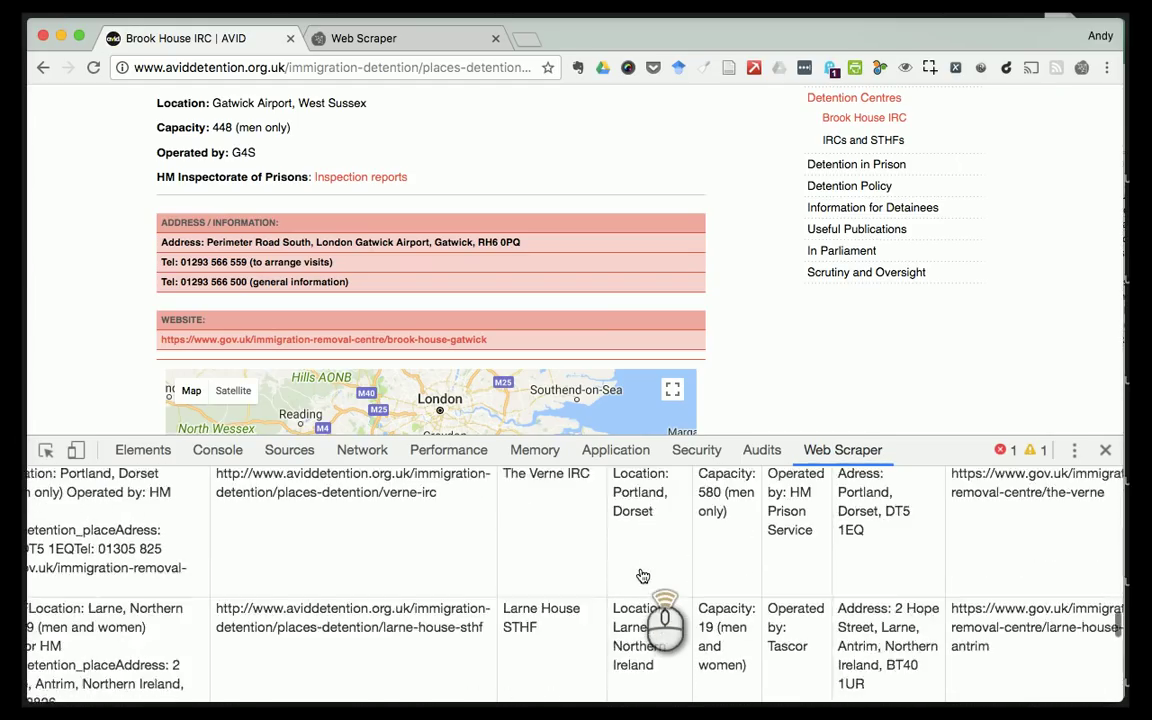
pyautogui.scroll(-3, 643, 576)
pyautogui.scroll(15, 643, 576)
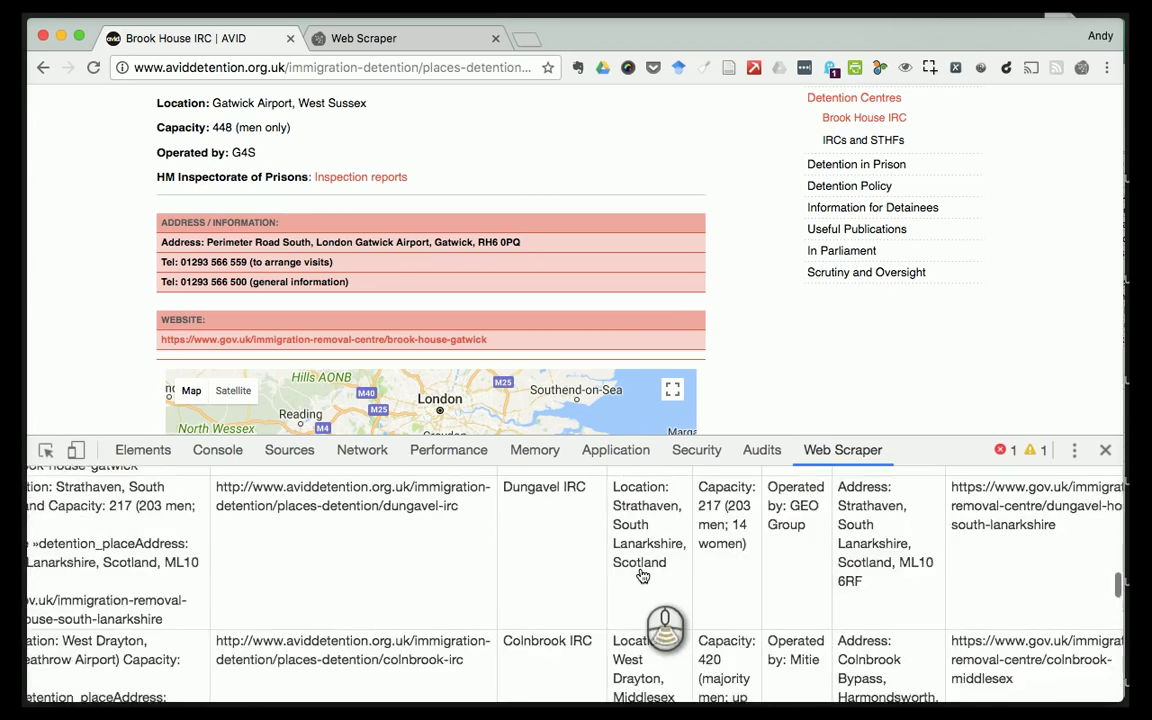
pyautogui.scroll(5, 643, 576)
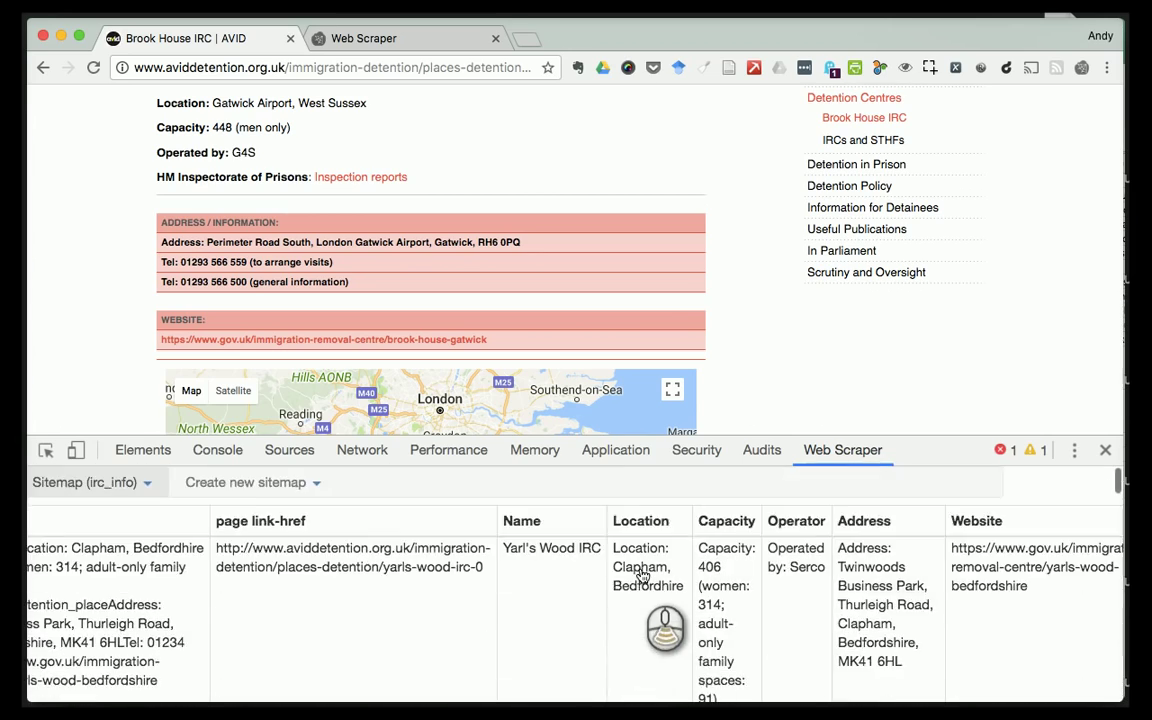
pyautogui.scroll(-10, 643, 576)
pyautogui.scroll(-5, 643, 576)
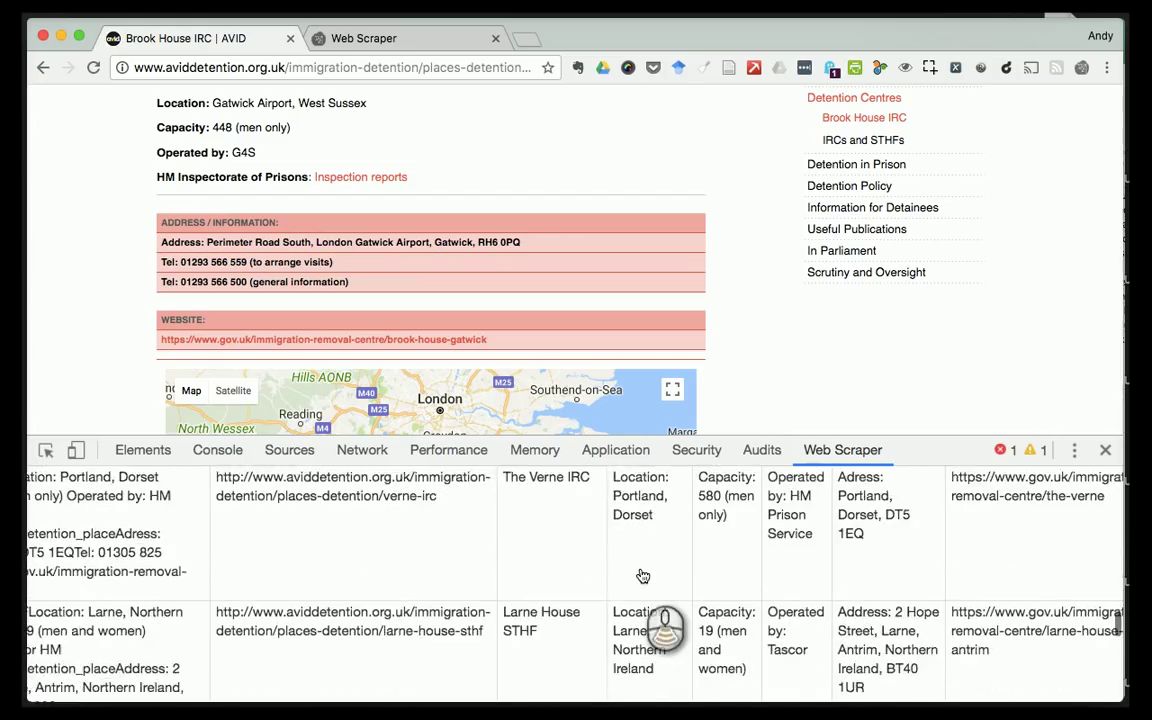
# - Compare the website and inspection link columns for the Colnbrook, The Verne and Larne House rows
pyautogui.hscroll(10, 643, 576)
pyautogui.scroll(4, 643, 576)
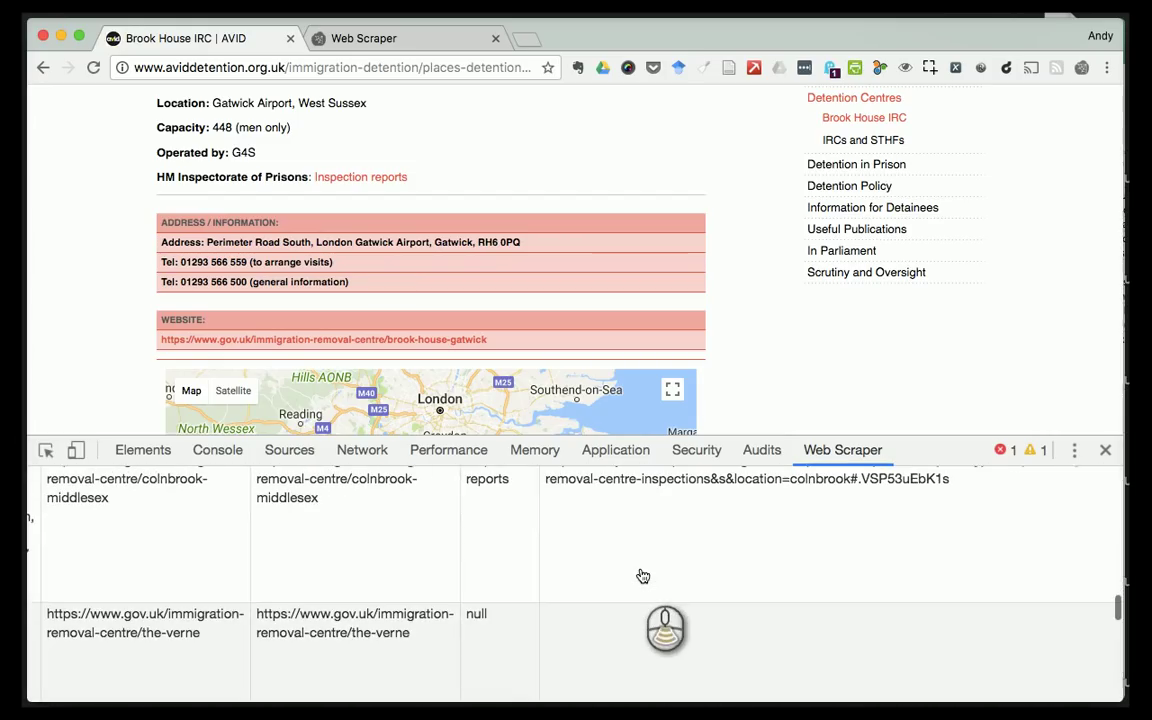
pyautogui.scroll(-3, 643, 576)
pyautogui.scroll(-1, 643, 576)
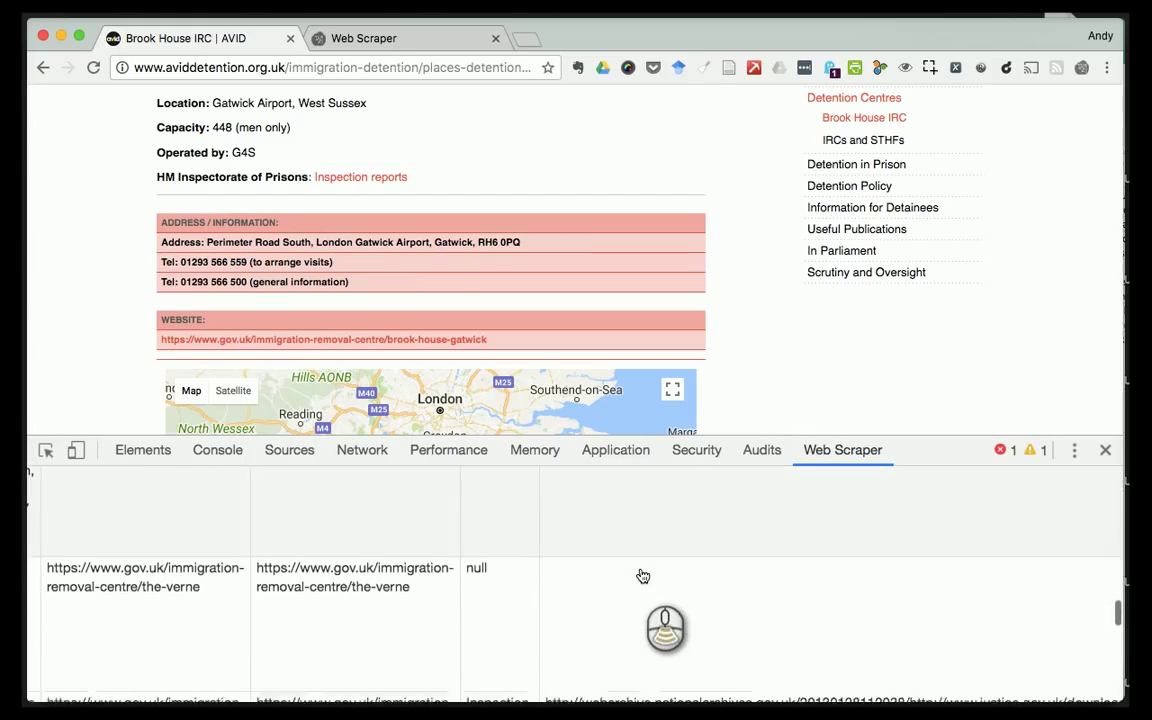
pyautogui.scroll(1, 643, 576)
pyautogui.scroll(5, 642, 608)
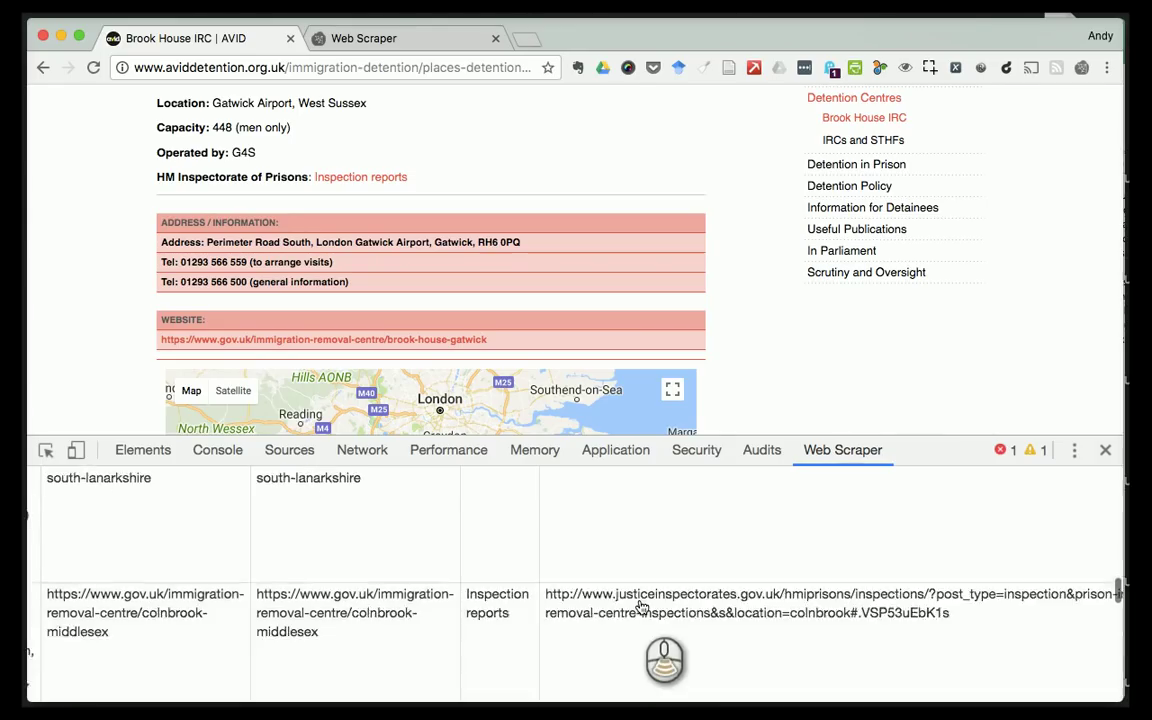
pyautogui.scroll(-5, 613, 566)
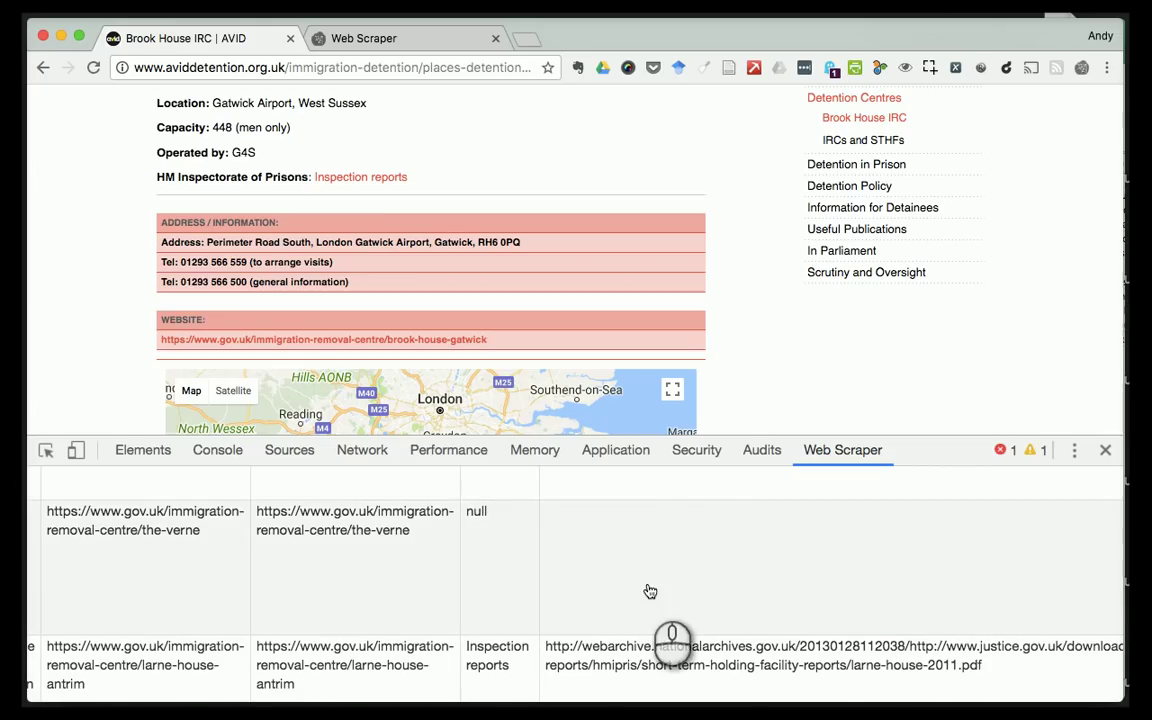
# - Open The Verne IRC's page from the centres listing and compare its inspection reports entry with the scraped inspection columns
pyautogui.hscroll(-5, 443, 580)
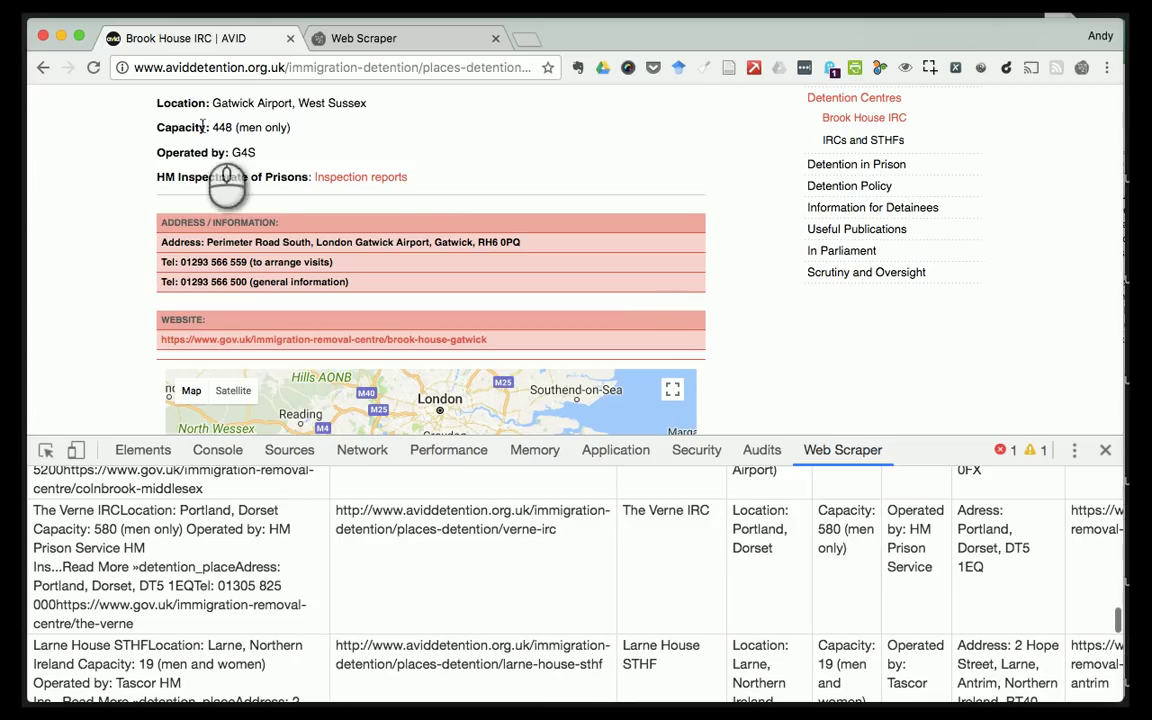
pyautogui.click(43, 67)
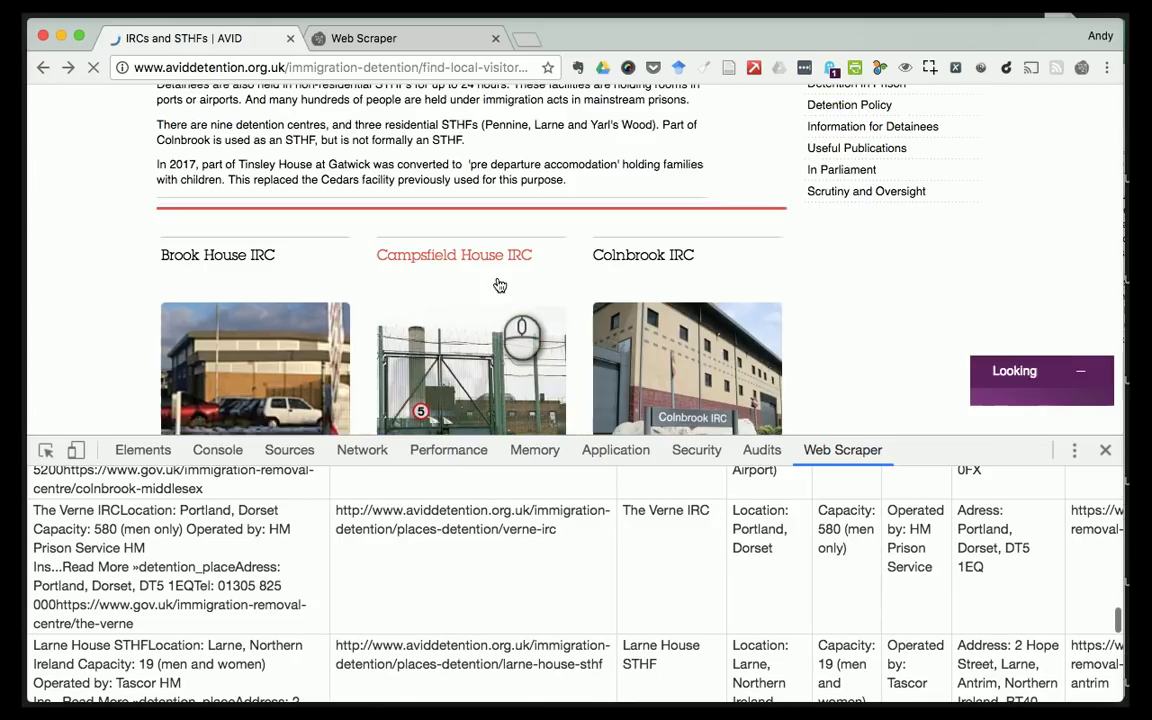
pyautogui.scroll(-9, 500, 286)
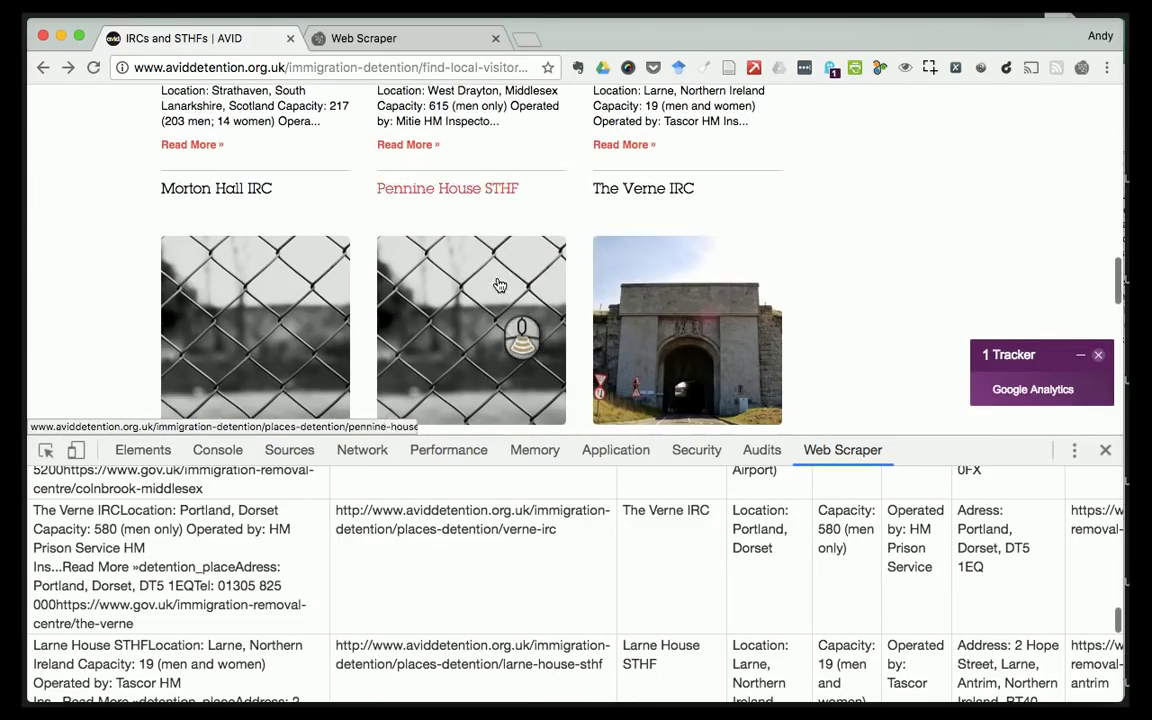
pyautogui.click(643, 190)
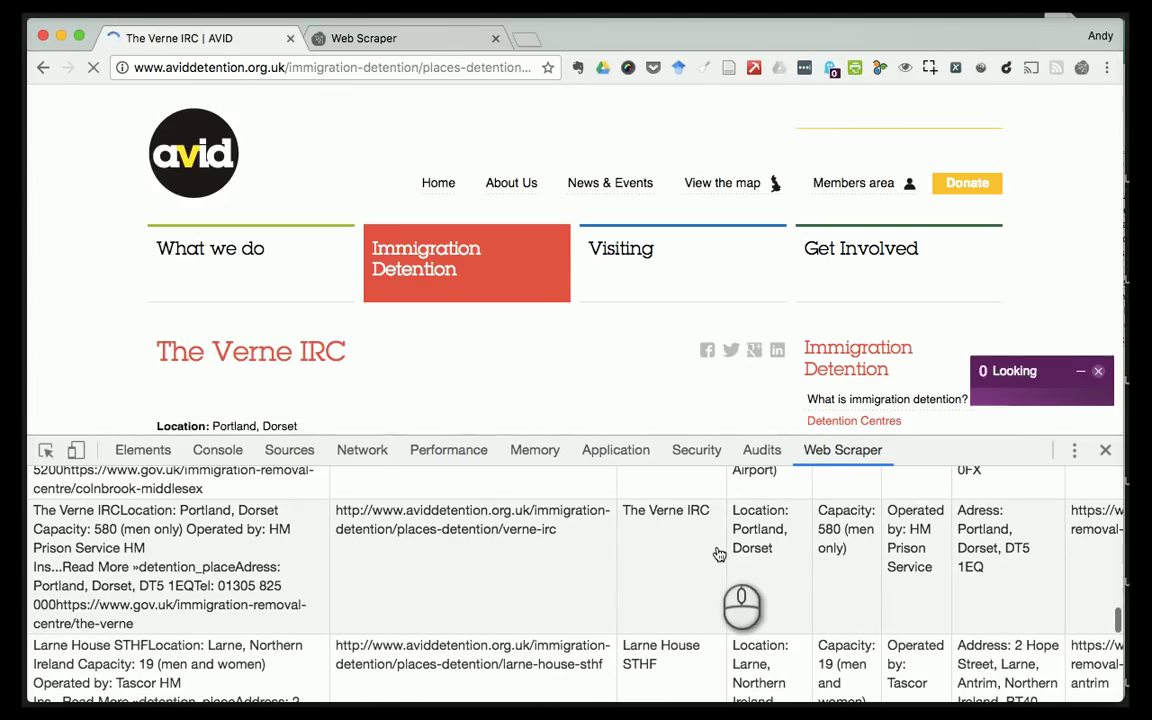
pyautogui.scroll(-10, 612, 404)
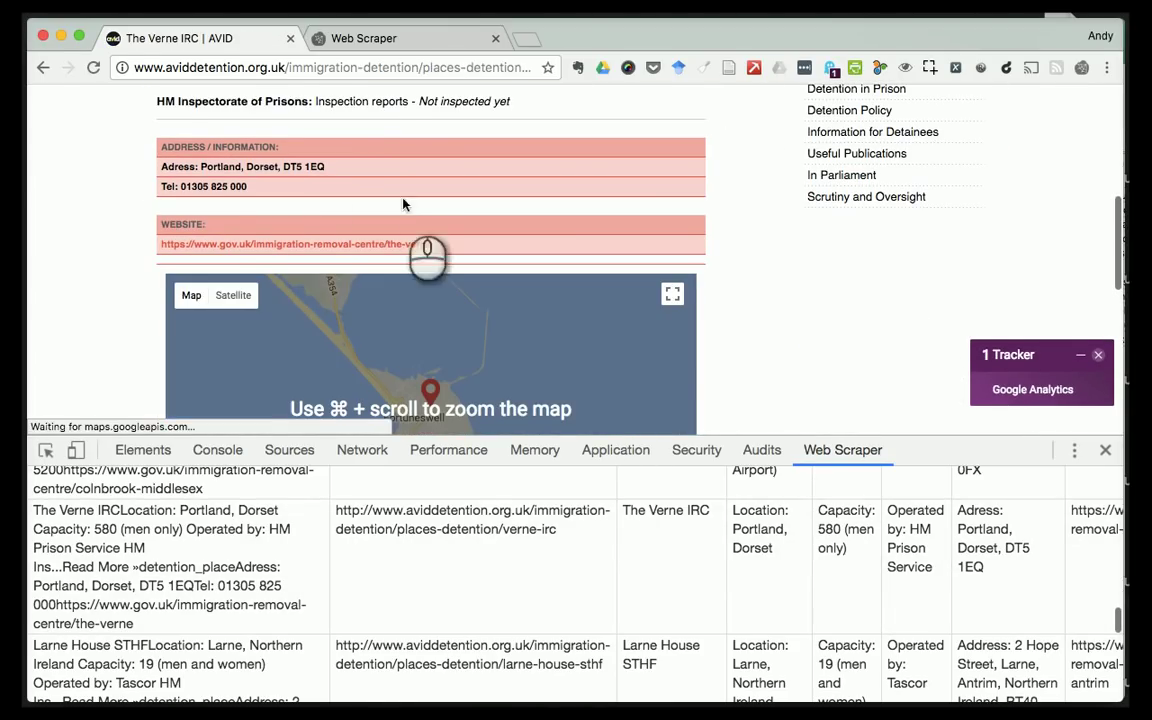
pyautogui.moveTo(317, 103); pyautogui.dragTo(419, 116)
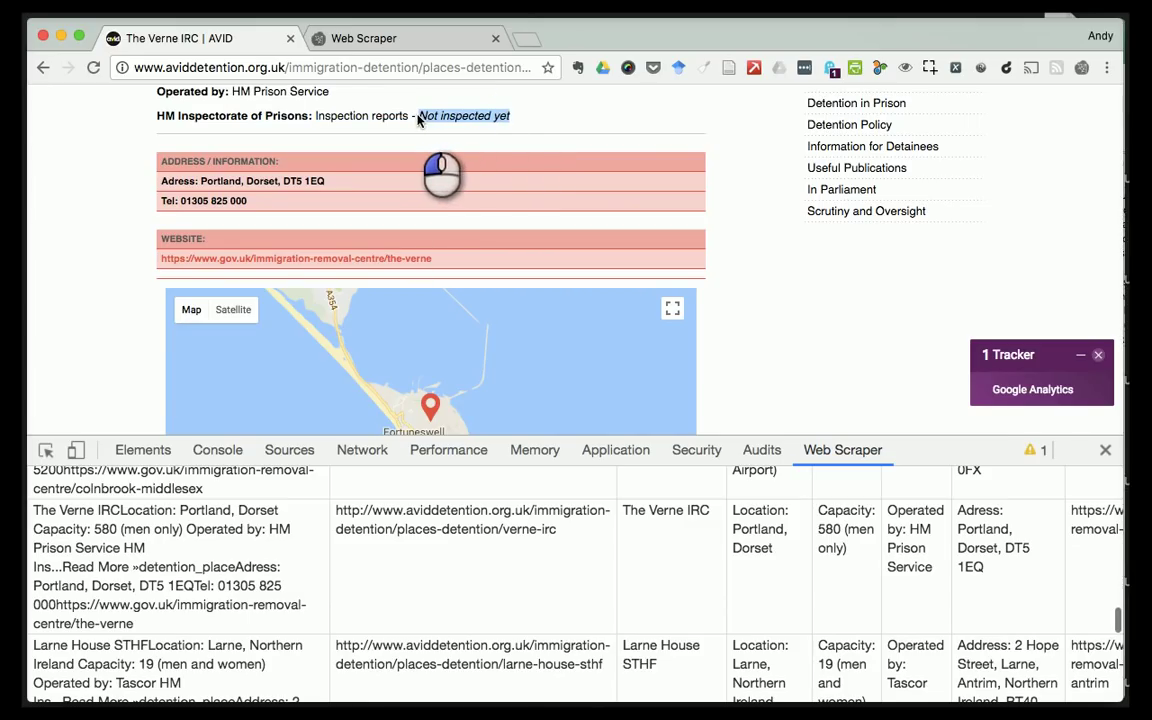
pyautogui.hscroll(10, 764, 674)
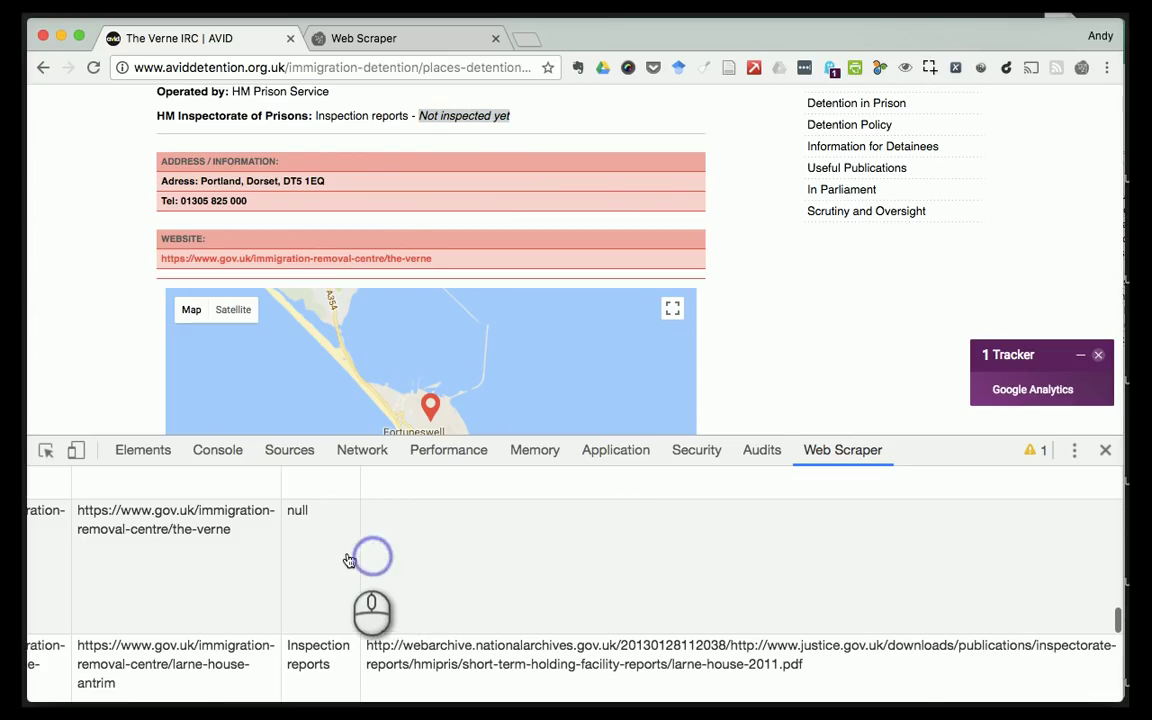
# - Export the irc_info data as CSV and start its download, cancelling before the file is saved
pyautogui.hscroll(-8, 316, 553)
pyautogui.scroll(15, 316, 554)
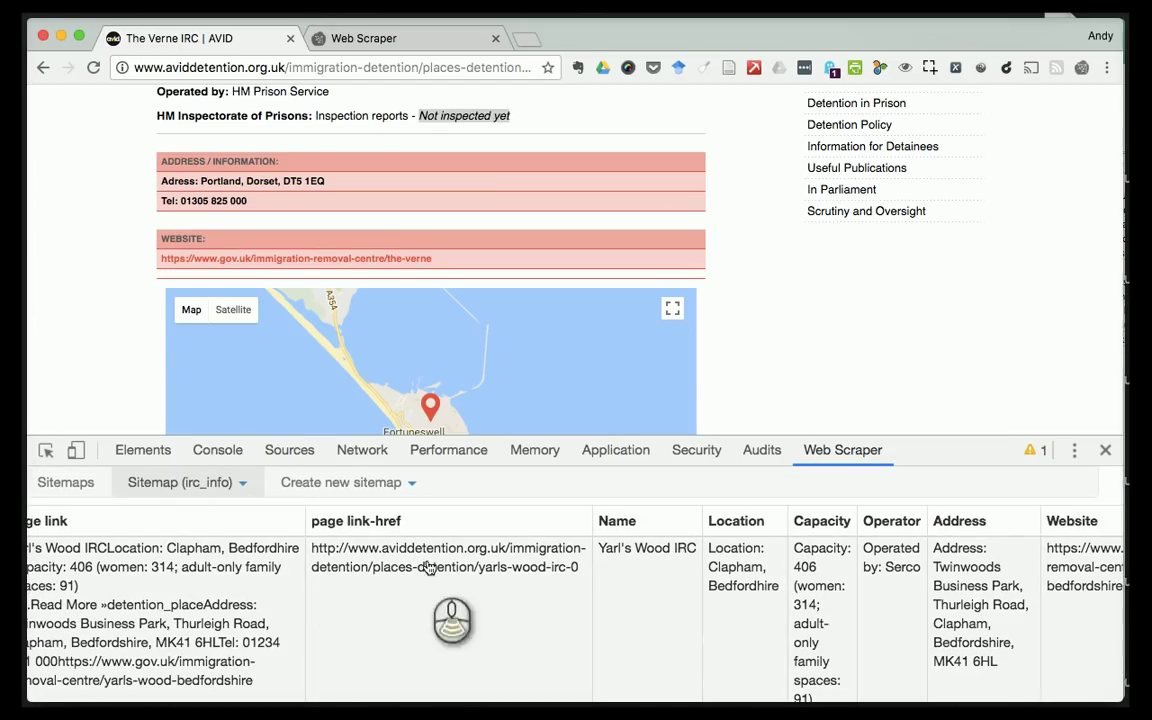
pyautogui.hscroll(-2, 214, 594)
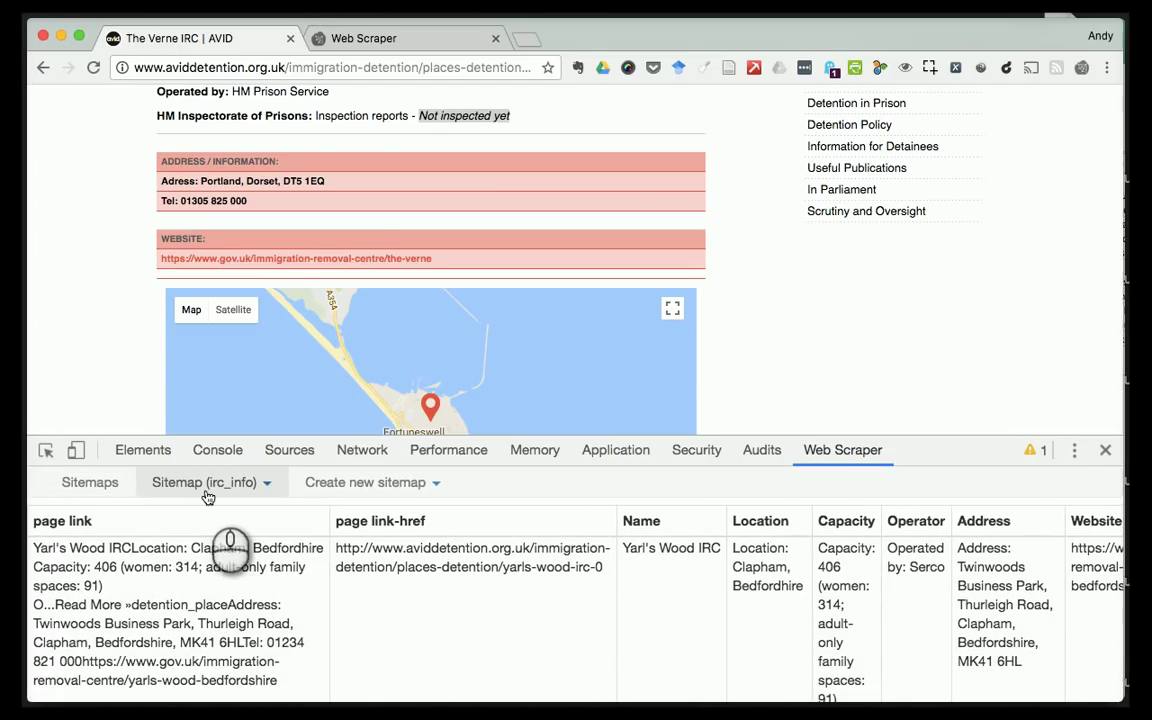
pyautogui.click(203, 490)
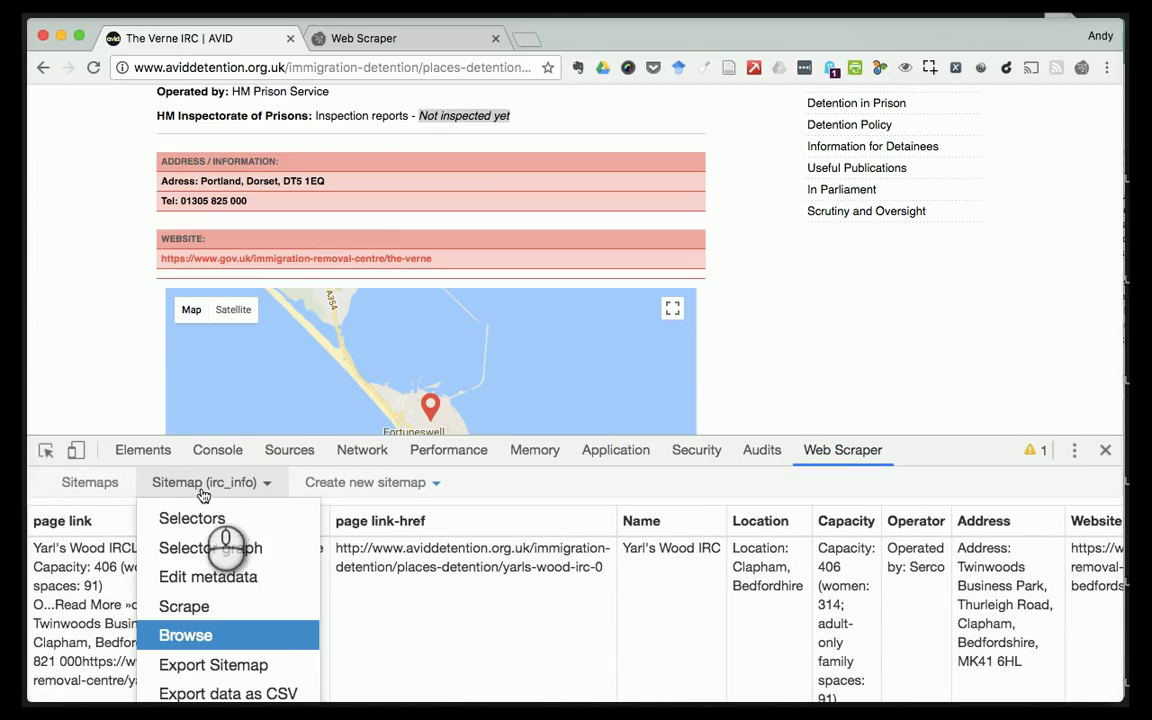
pyautogui.click(242, 694)
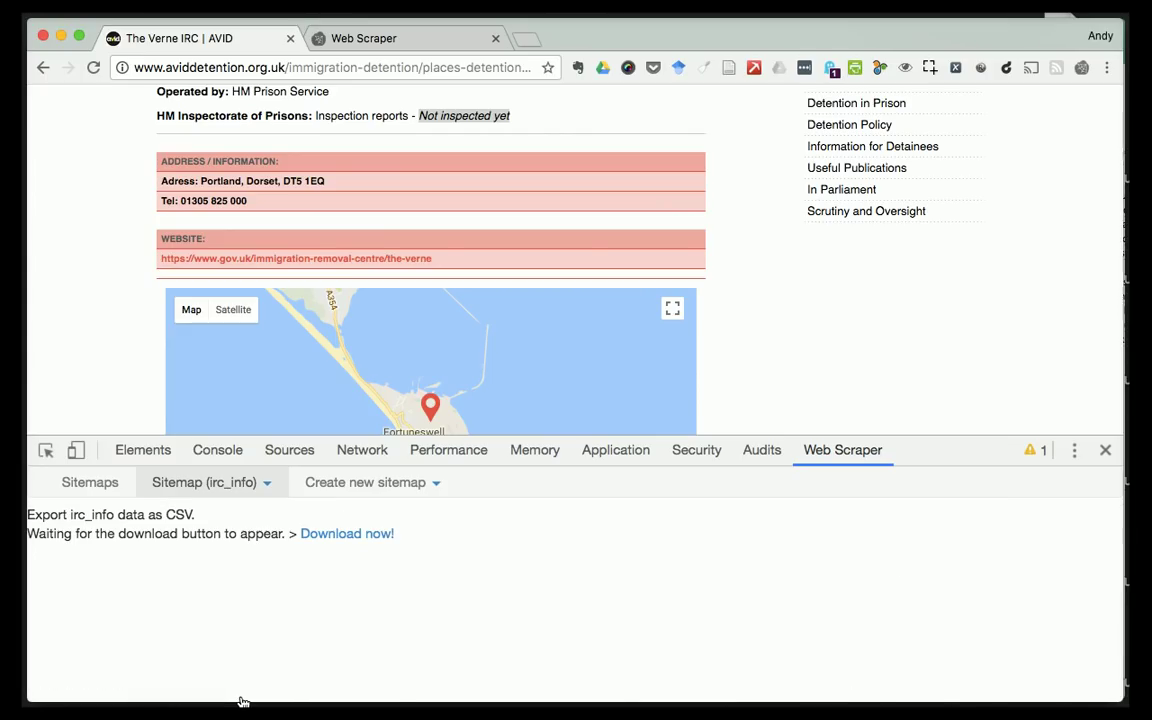
pyautogui.click(352, 537)
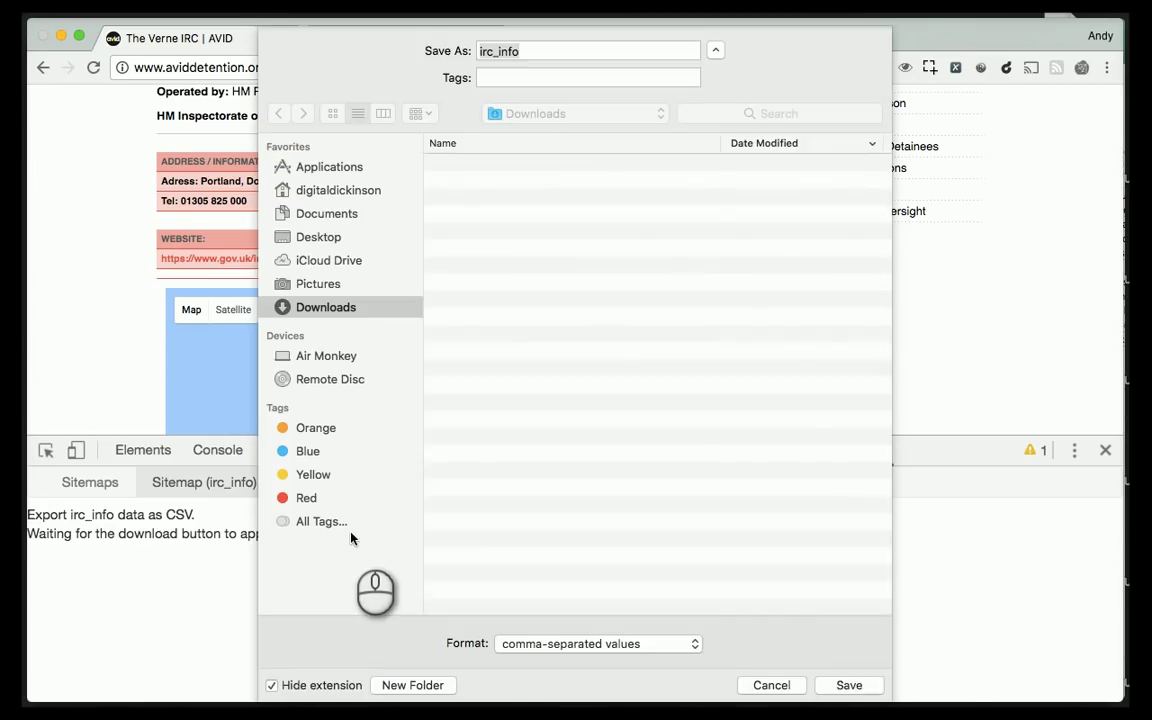
pyautogui.click(776, 689)
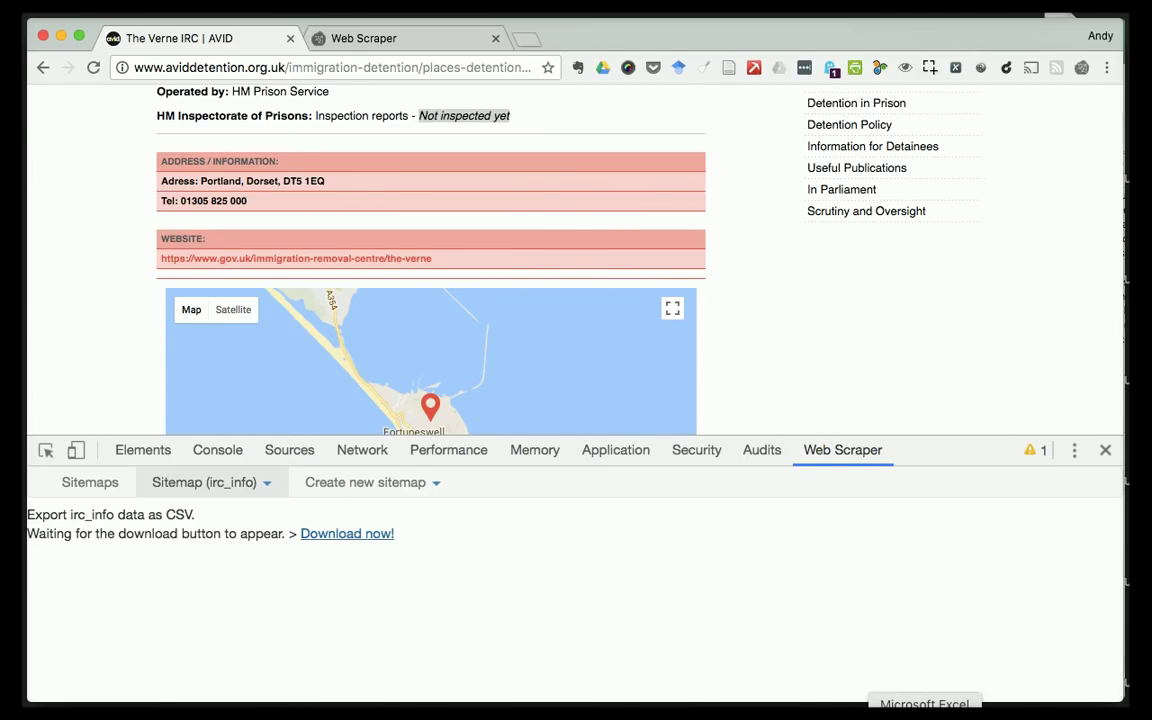
# - Switch to the irc_list workbook in Microsoft Excel and widen the link column A
pyautogui.click(925, 717)
pyautogui.click(534, 454)
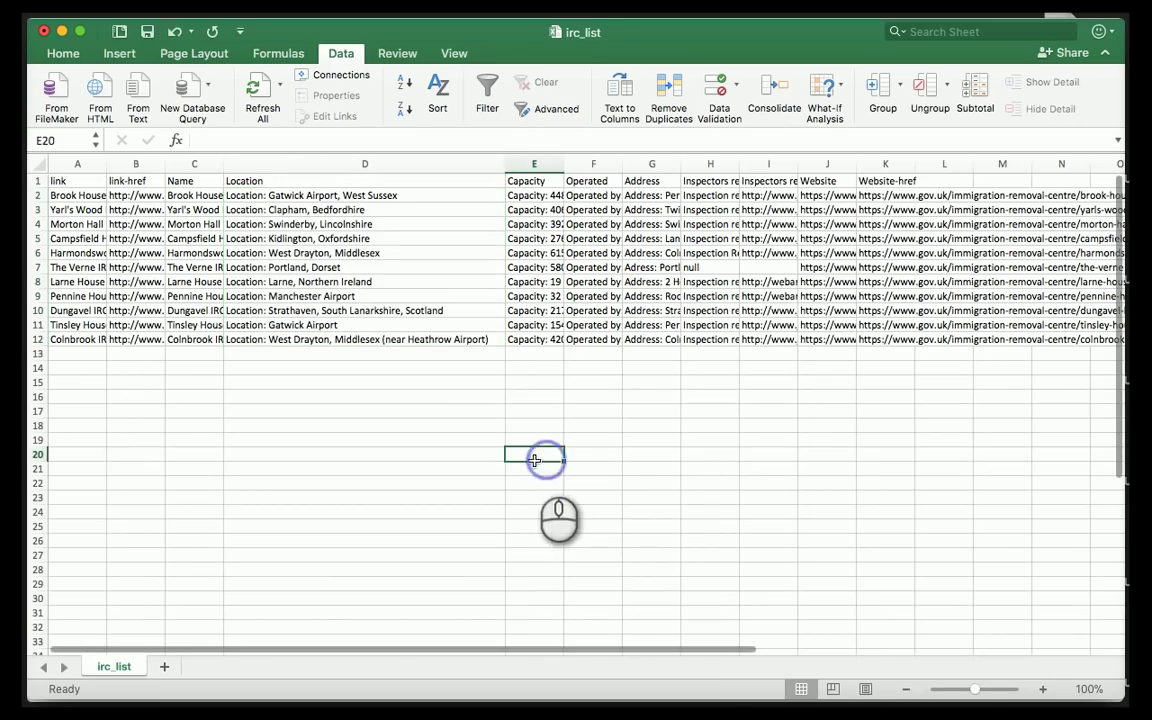
pyautogui.moveTo(107, 164); pyautogui.dragTo(220, 172)
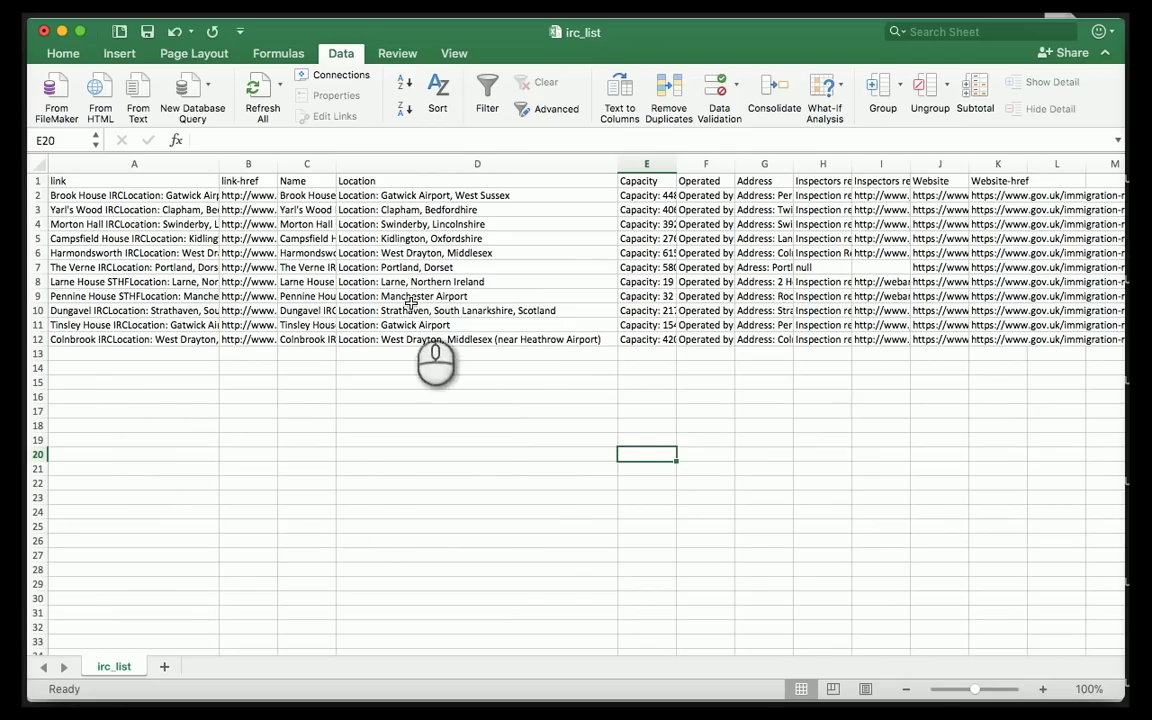
pyautogui.click(386, 434)
pyautogui.moveTo(375, 184); pyautogui.dragTo(388, 345)
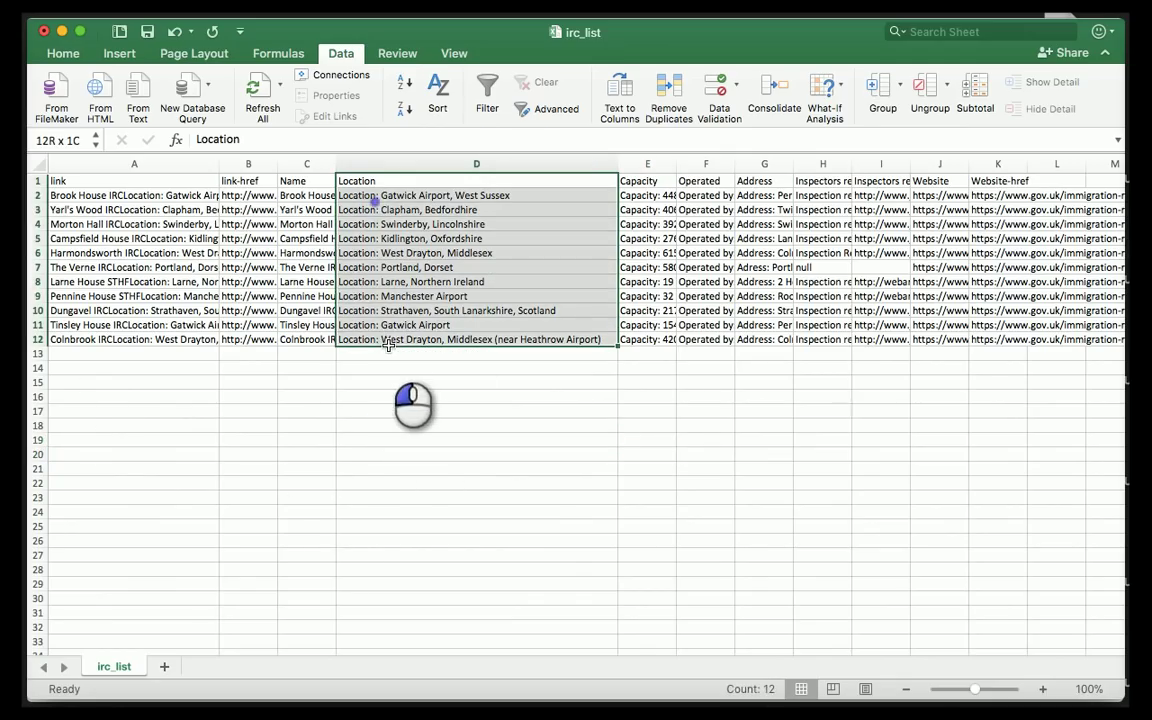
pyautogui.click(388, 345)
pyautogui.click(383, 412)
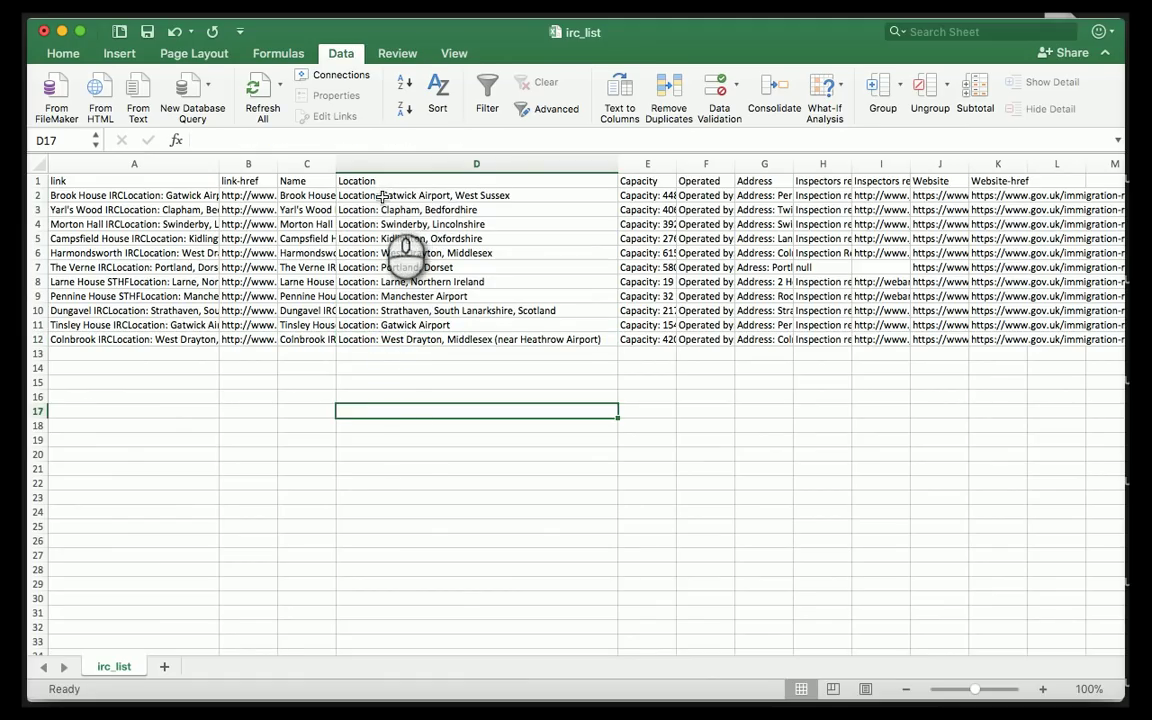
# - Remove the "Location: " prefix from cells D2:D12 by replacing all occurrences with nothing
pyautogui.moveTo(385, 197); pyautogui.dragTo(400, 340)
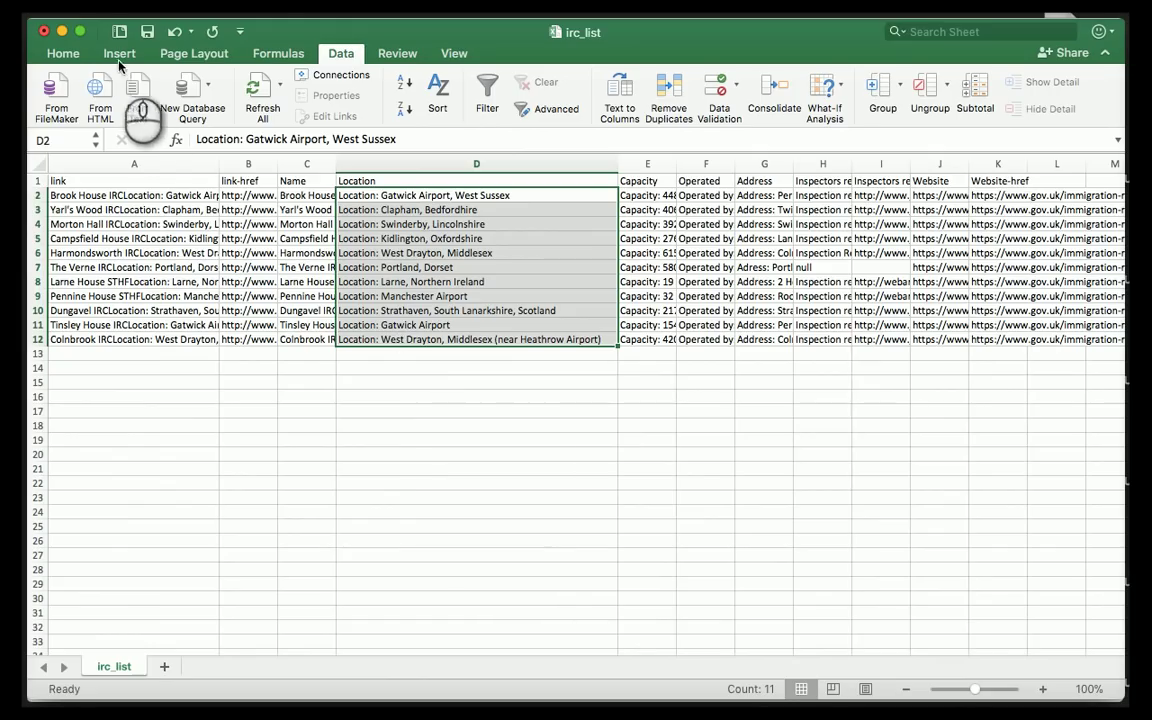
pyautogui.click(95, 4)
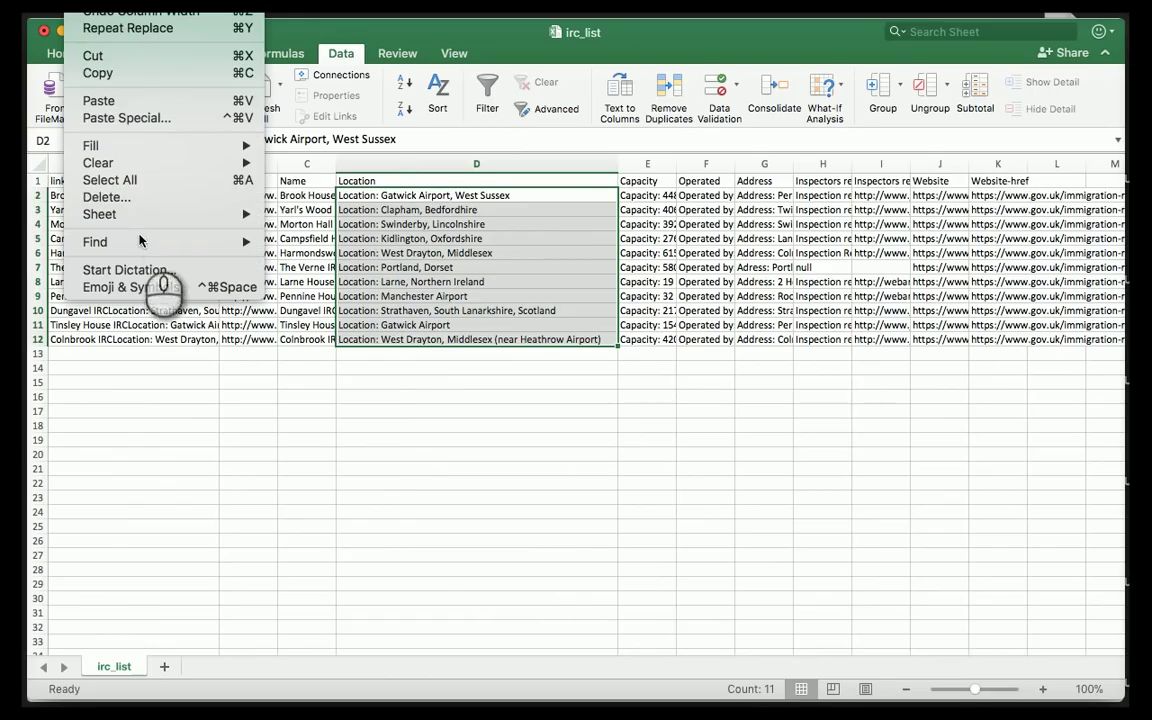
pyautogui.moveTo(143, 241)
pyautogui.click(356, 304)
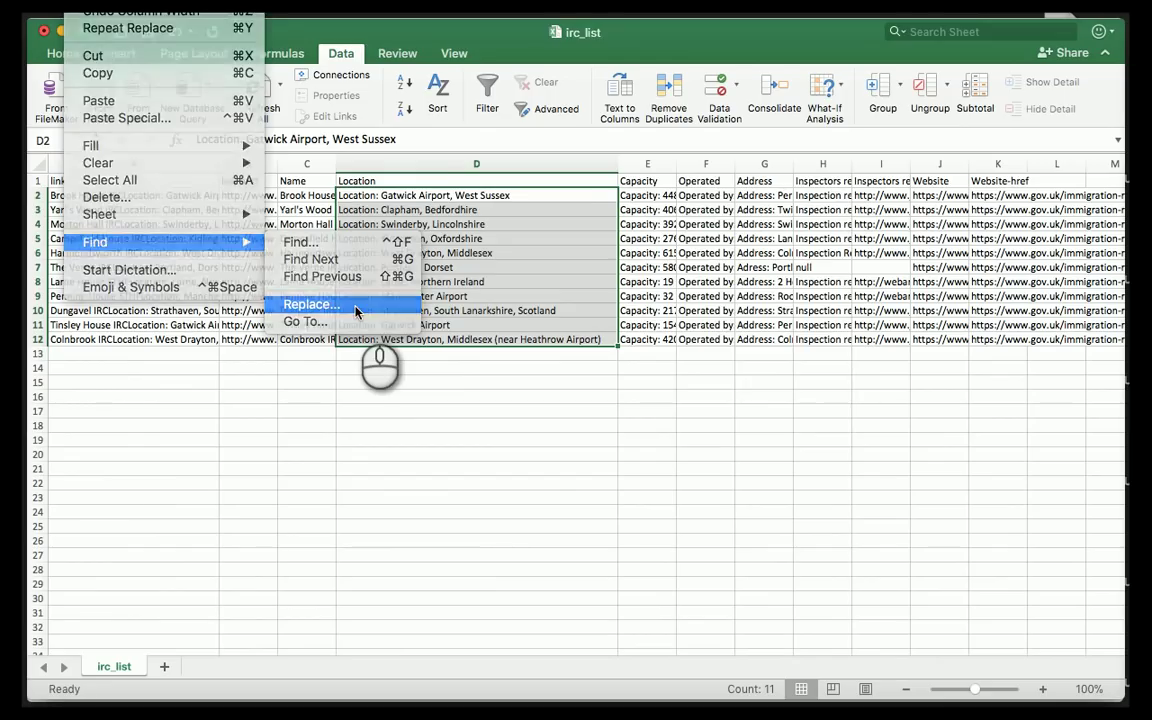
pyautogui.moveTo(470, 170); pyautogui.dragTo(667, 215)
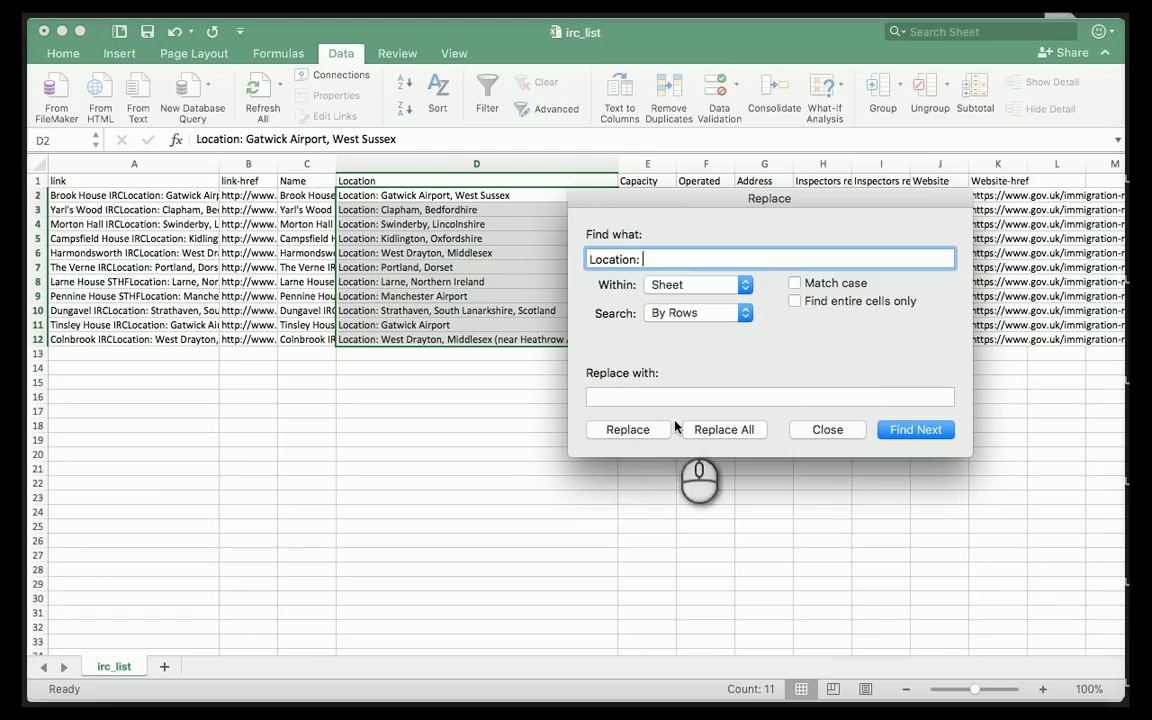
pyautogui.click(724, 429)
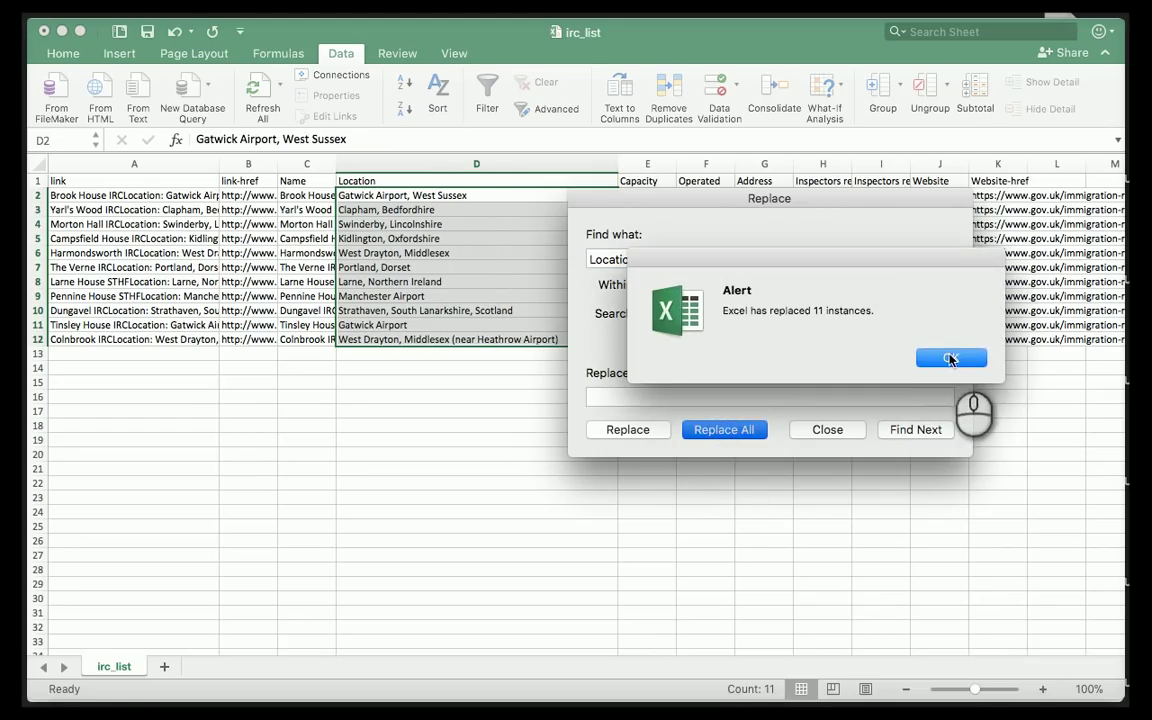
pyautogui.click(950, 359)
pyautogui.moveTo(721, 198); pyautogui.dragTo(365, 405)
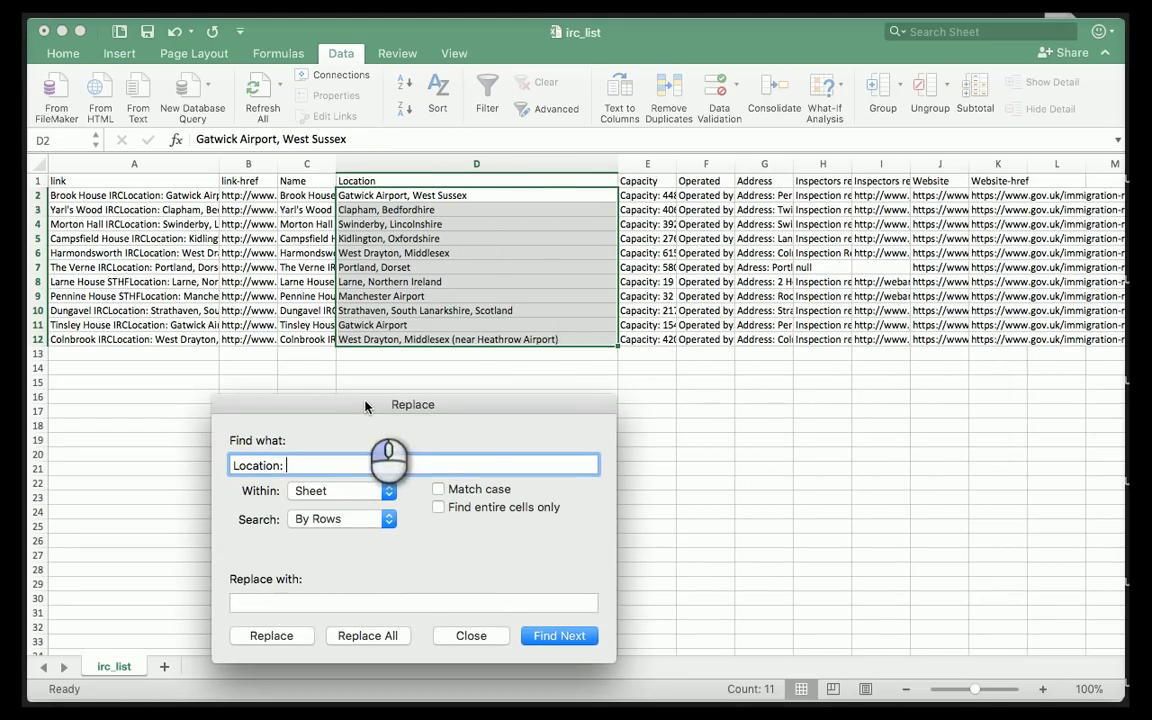
pyautogui.tripleClick(272, 462)
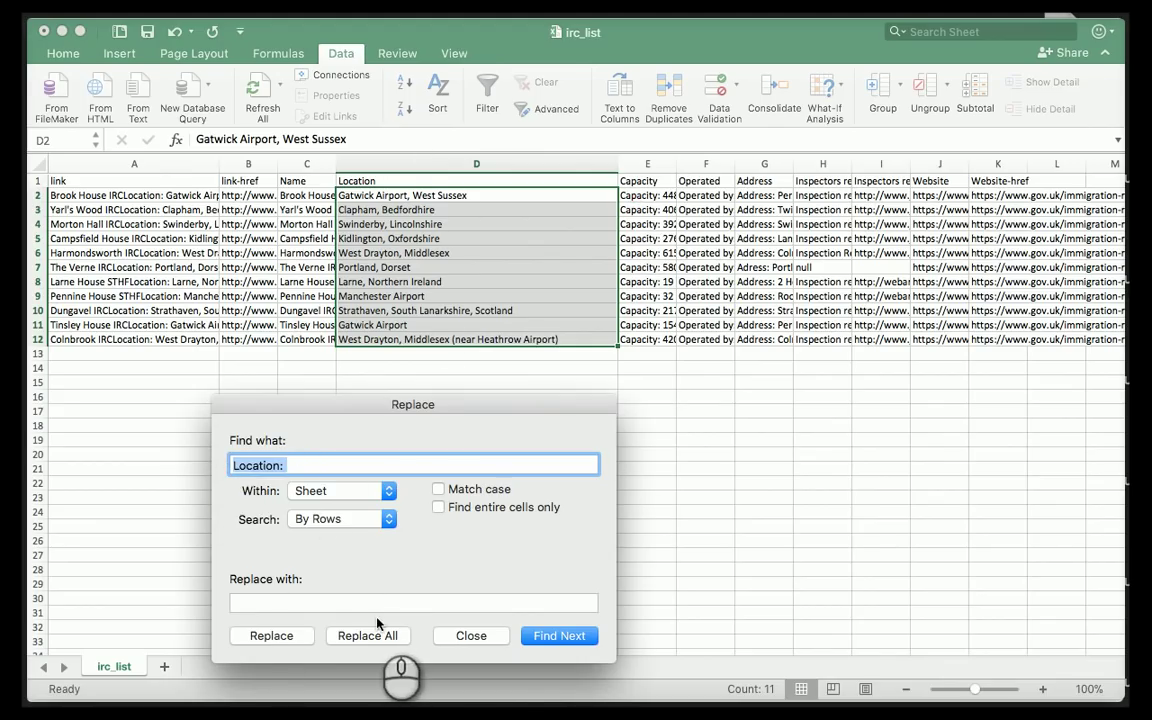
pyautogui.click(471, 635)
# - Remove the "Capacity: " prefix from cells E2:E12 by replacing all occurrences with nothing
pyautogui.moveTo(645, 195); pyautogui.dragTo(650, 340)
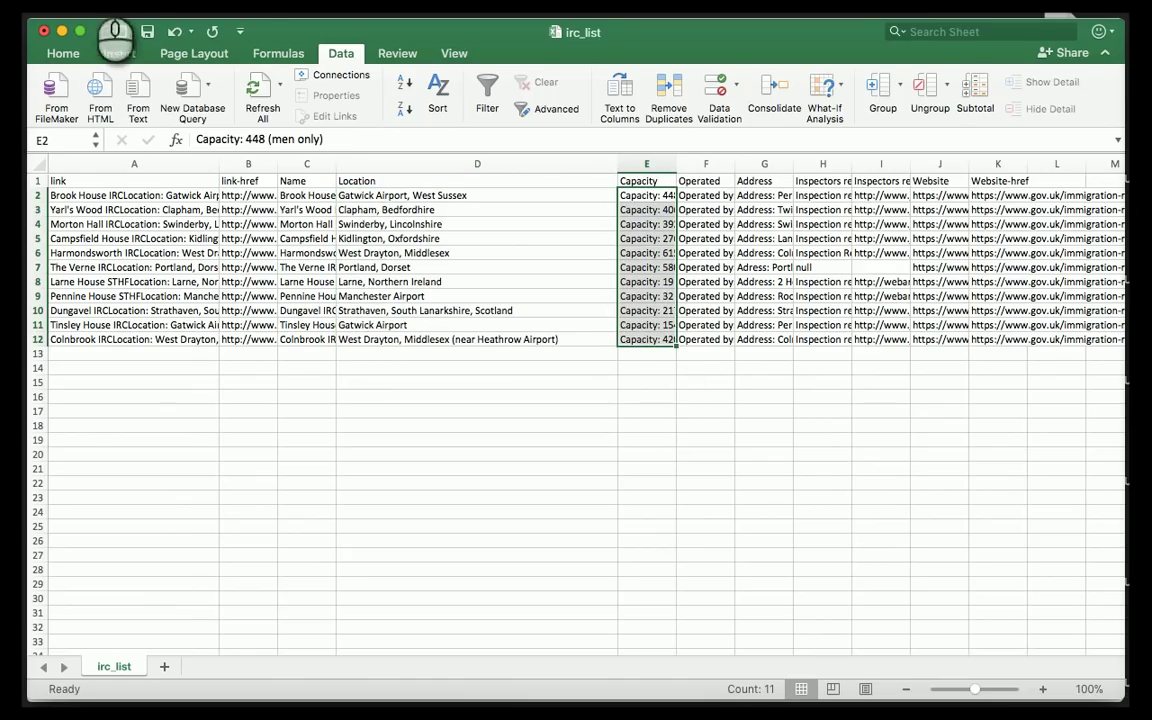
pyautogui.click(79, 2)
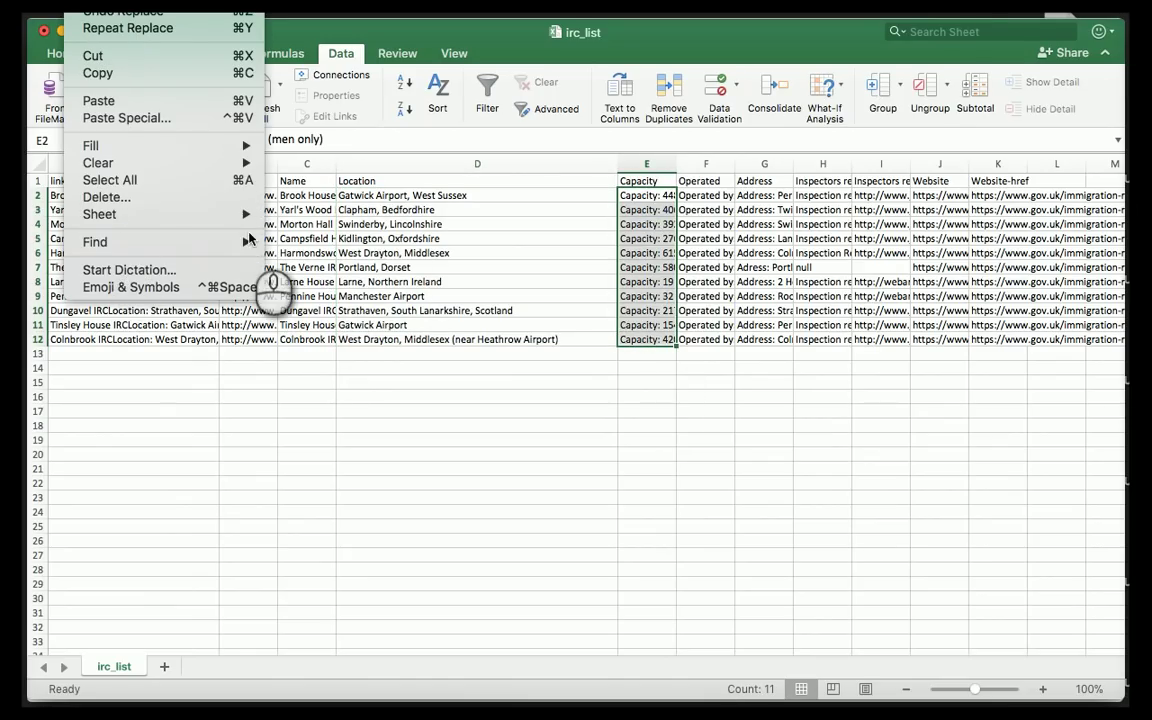
pyautogui.moveTo(250, 241)
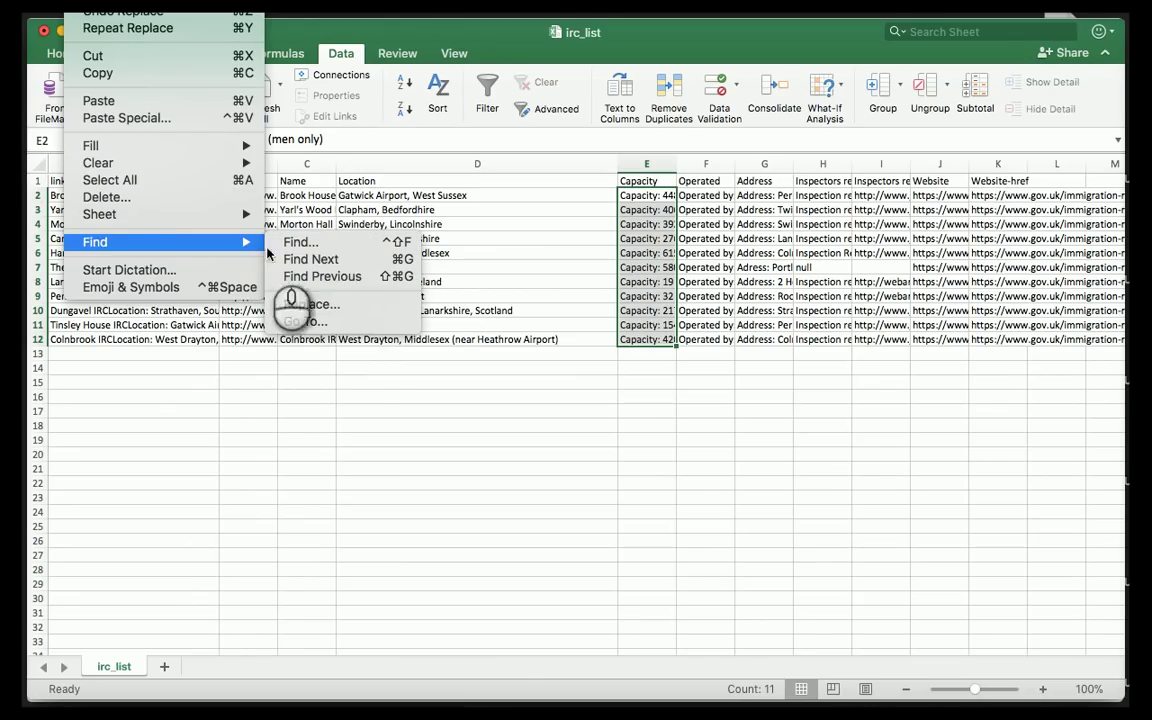
pyautogui.click(333, 306)
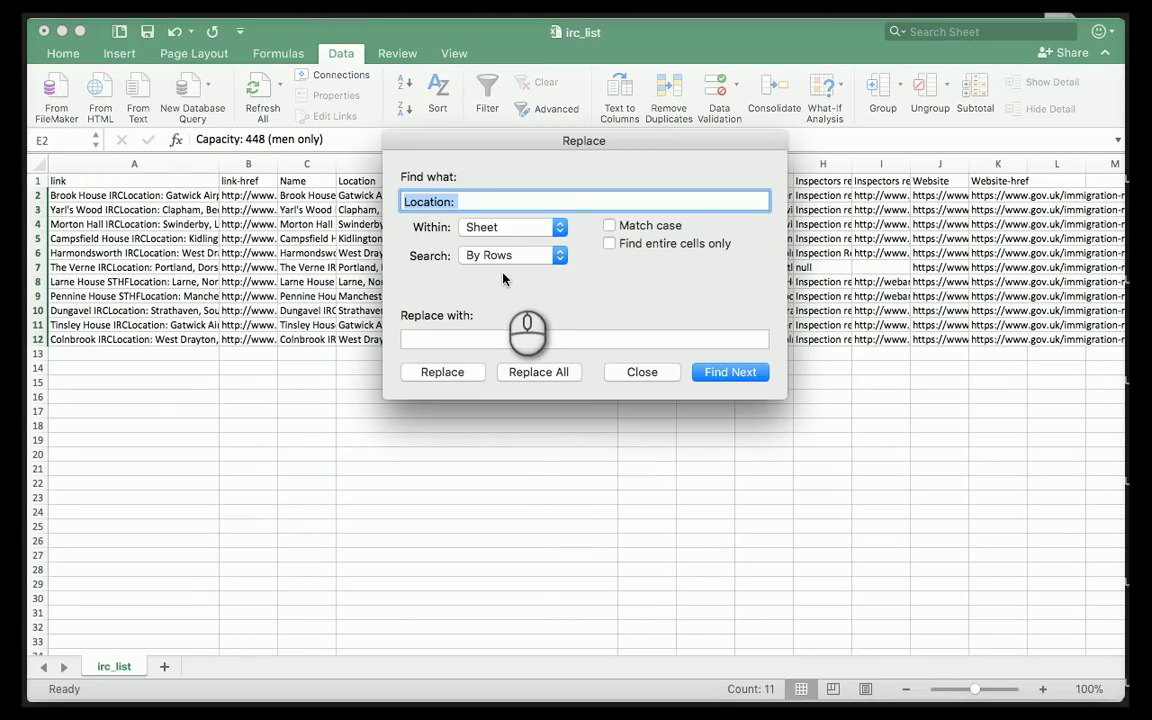
pyautogui.write('Ca')
pyautogui.write('pacity:')
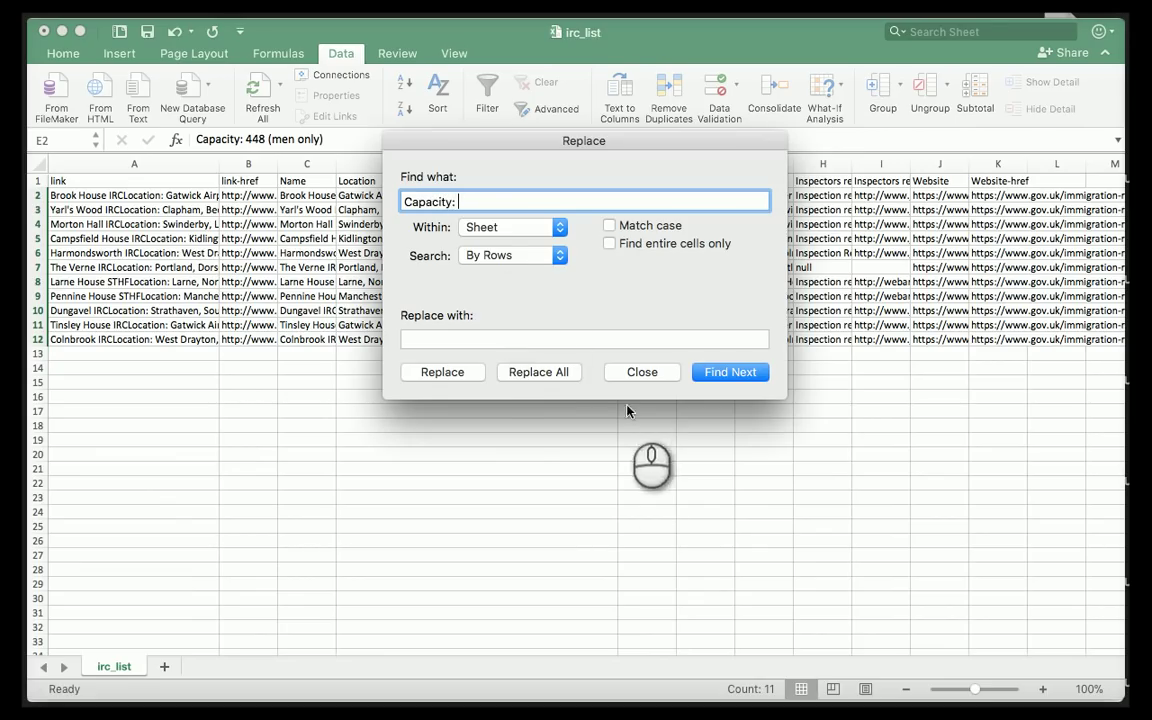
pyautogui.click(520, 372)
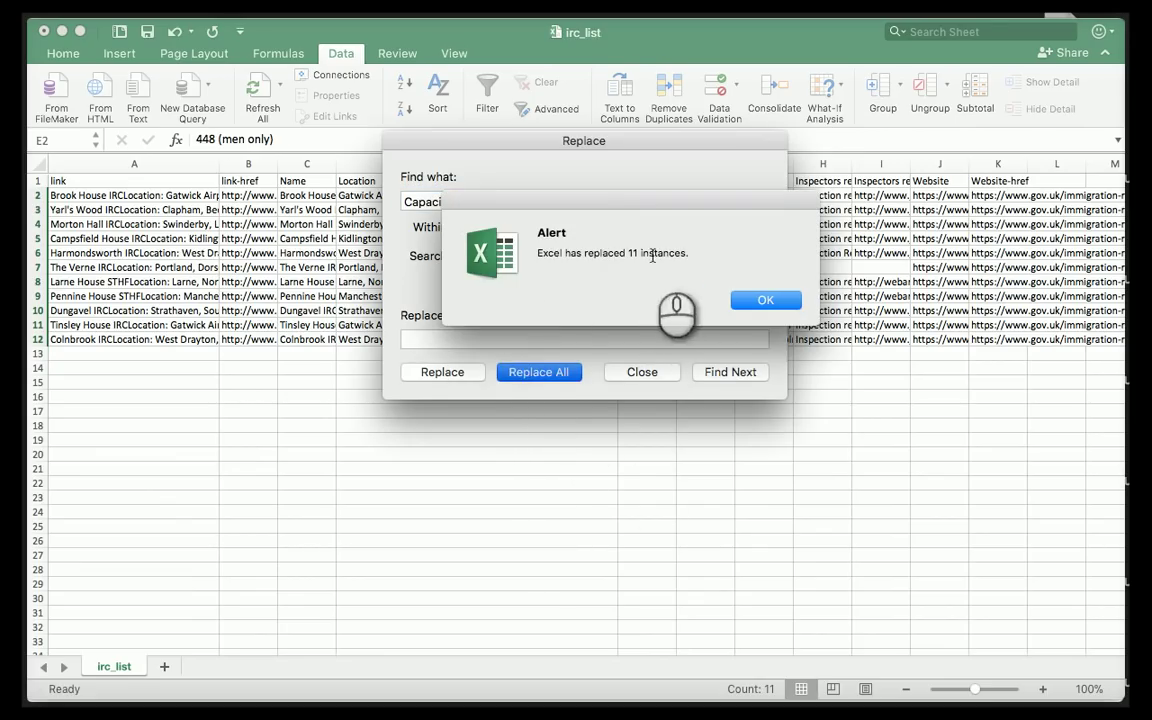
pyautogui.click(765, 300)
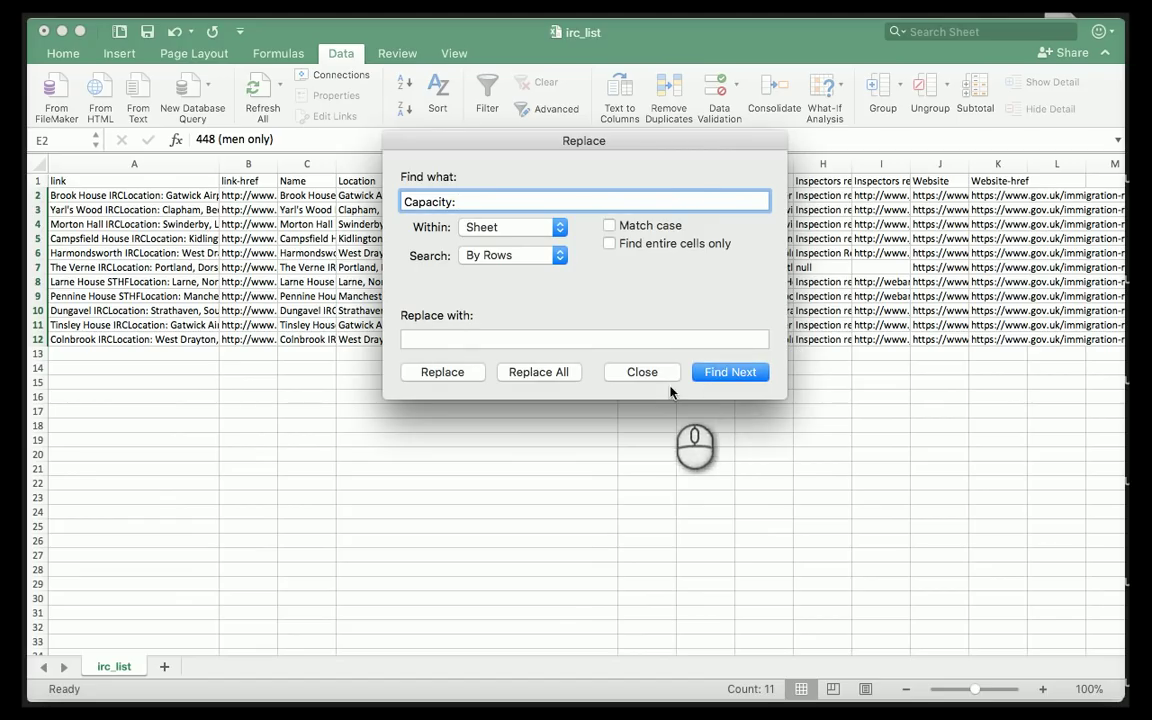
pyautogui.moveTo(590, 140); pyautogui.dragTo(325, 410)
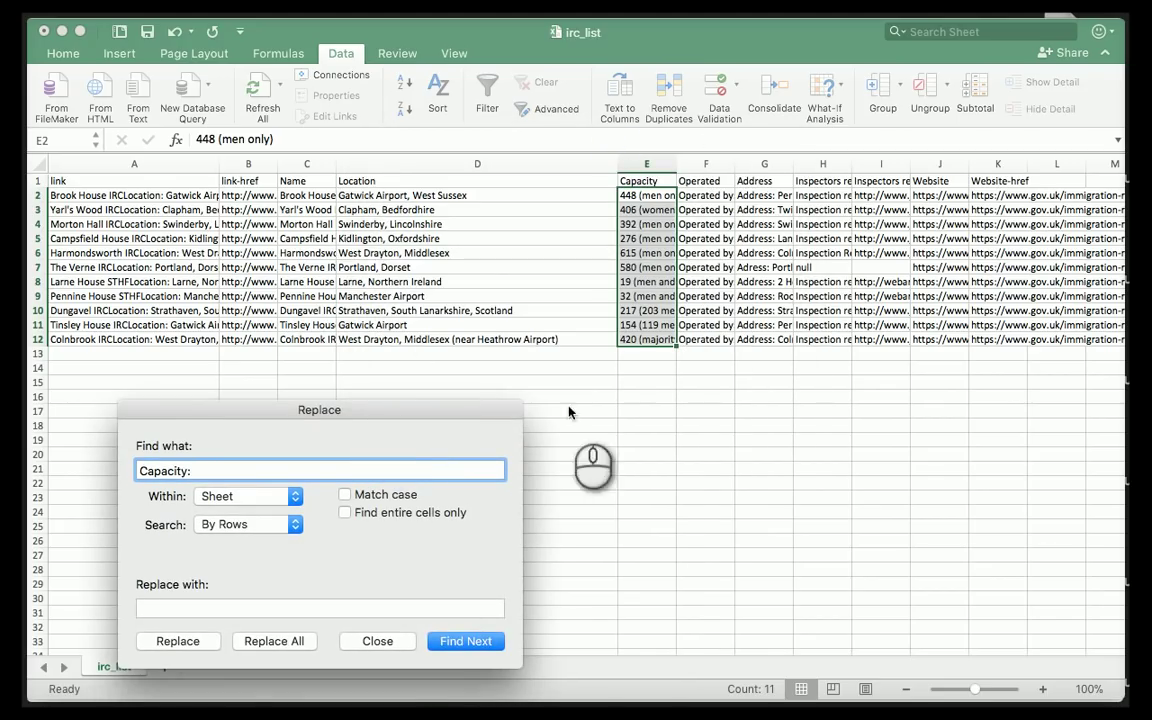
pyautogui.click(376, 641)
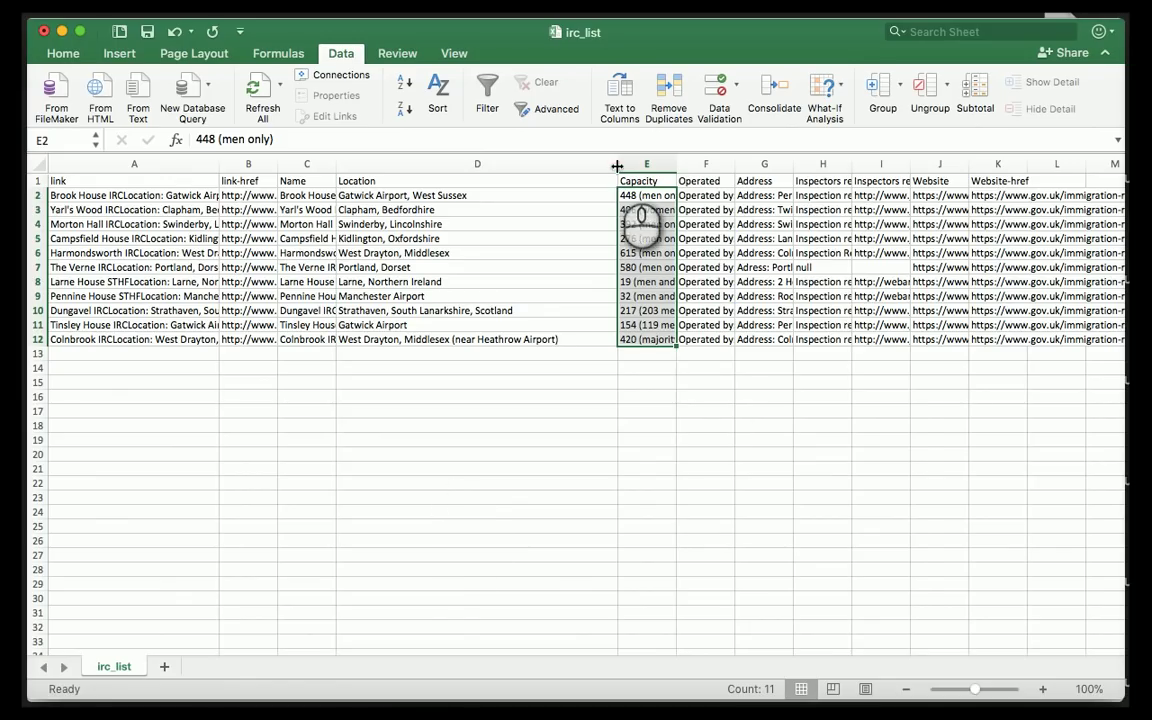
# - Narrow the Location column D and widen the Address column G
pyautogui.moveTo(617, 164); pyautogui.dragTo(517, 165)
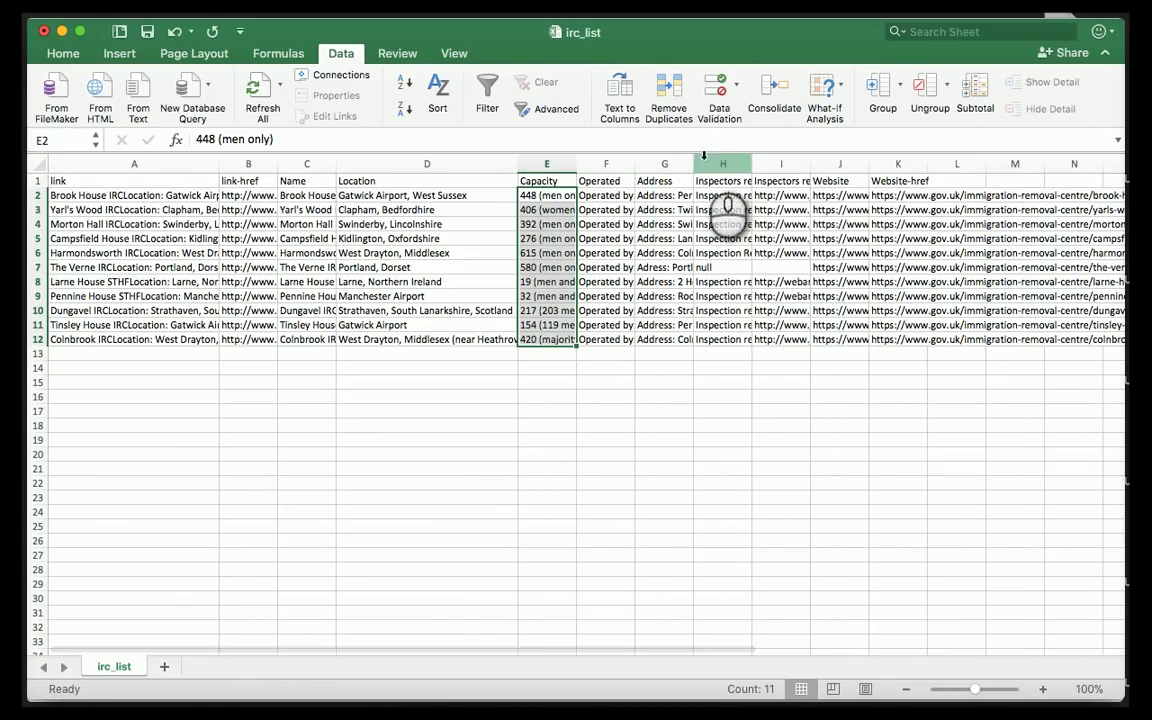
pyautogui.moveTo(693, 164); pyautogui.dragTo(851, 164)
# - Remove the "Address: " prefix from cells G2:G12 by replacing all occurrences with nothing
pyautogui.moveTo(730, 197); pyautogui.dragTo(733, 341)
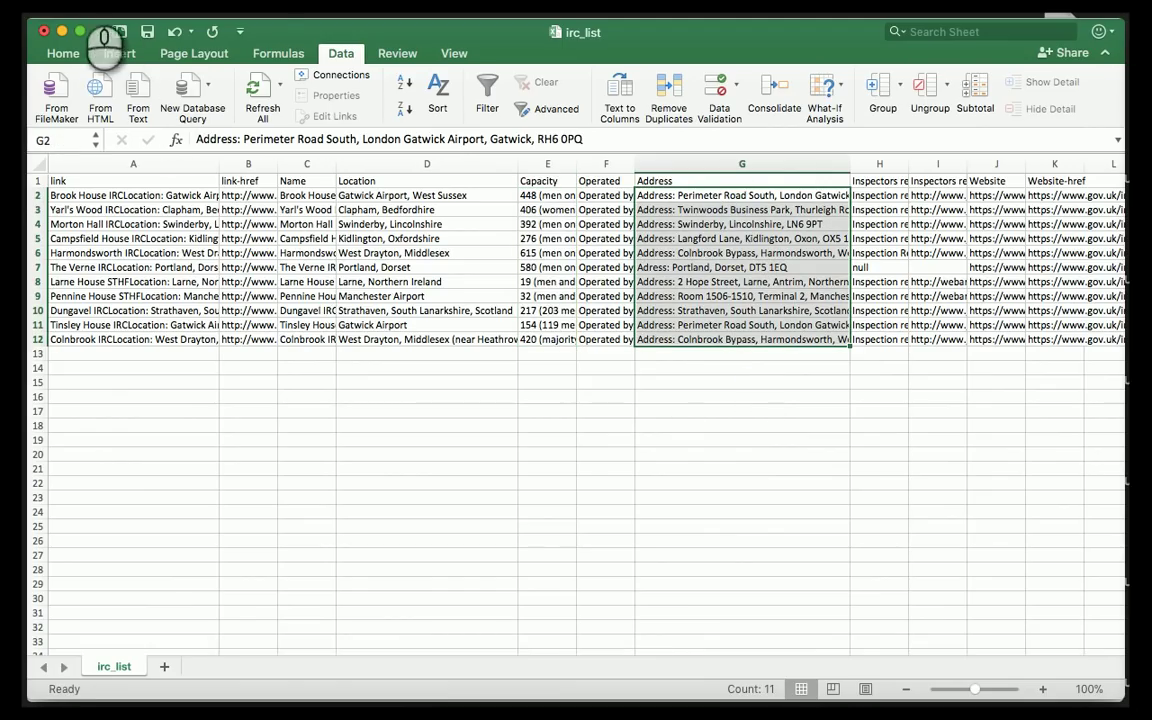
pyautogui.click(85, 3)
pyautogui.moveTo(134, 242)
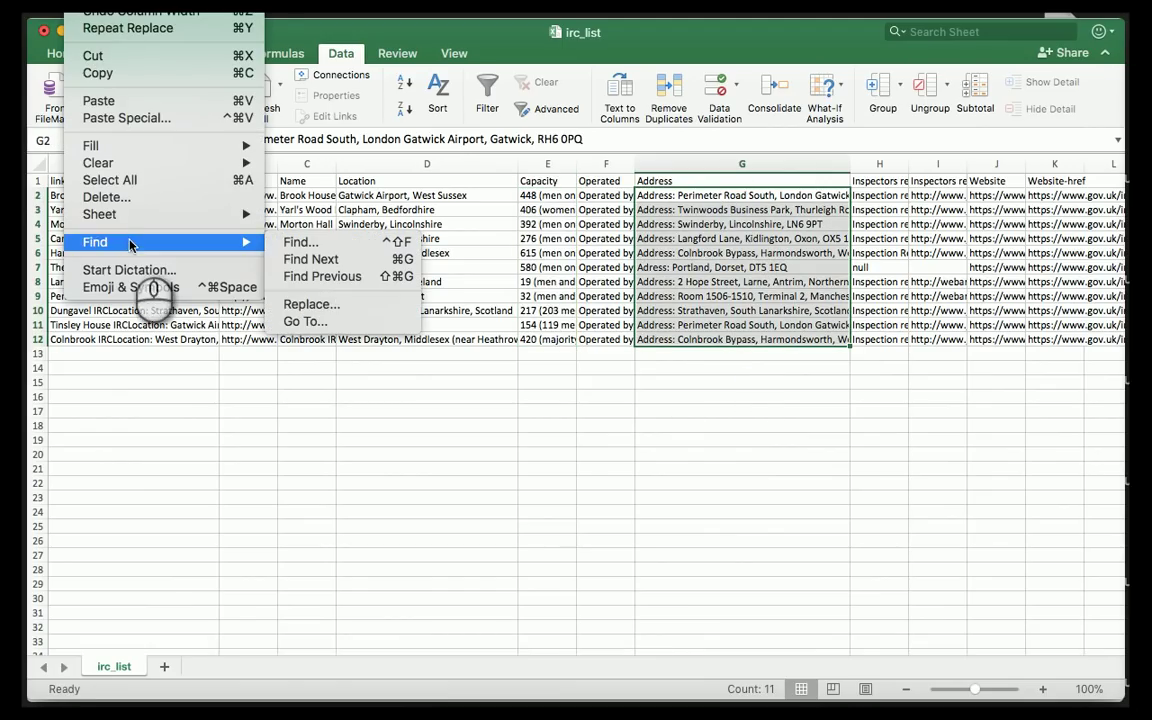
pyautogui.click(355, 304)
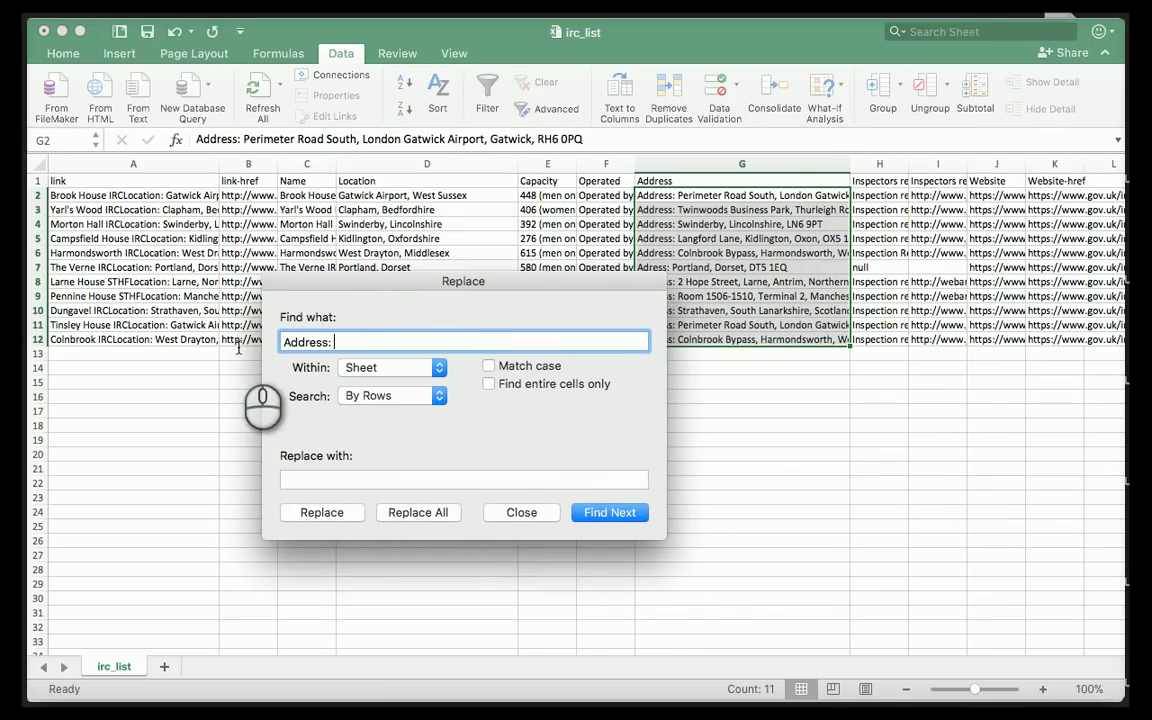
pyautogui.click(418, 512)
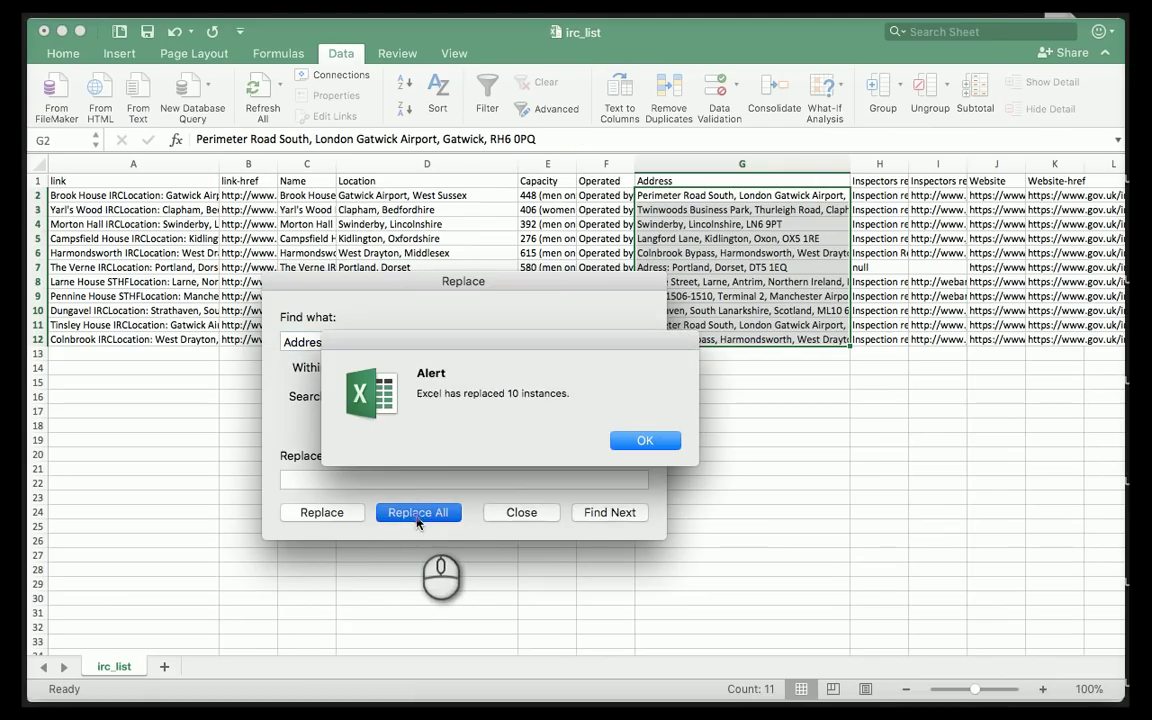
pyautogui.moveTo(418, 394); pyautogui.dragTo(519, 393)
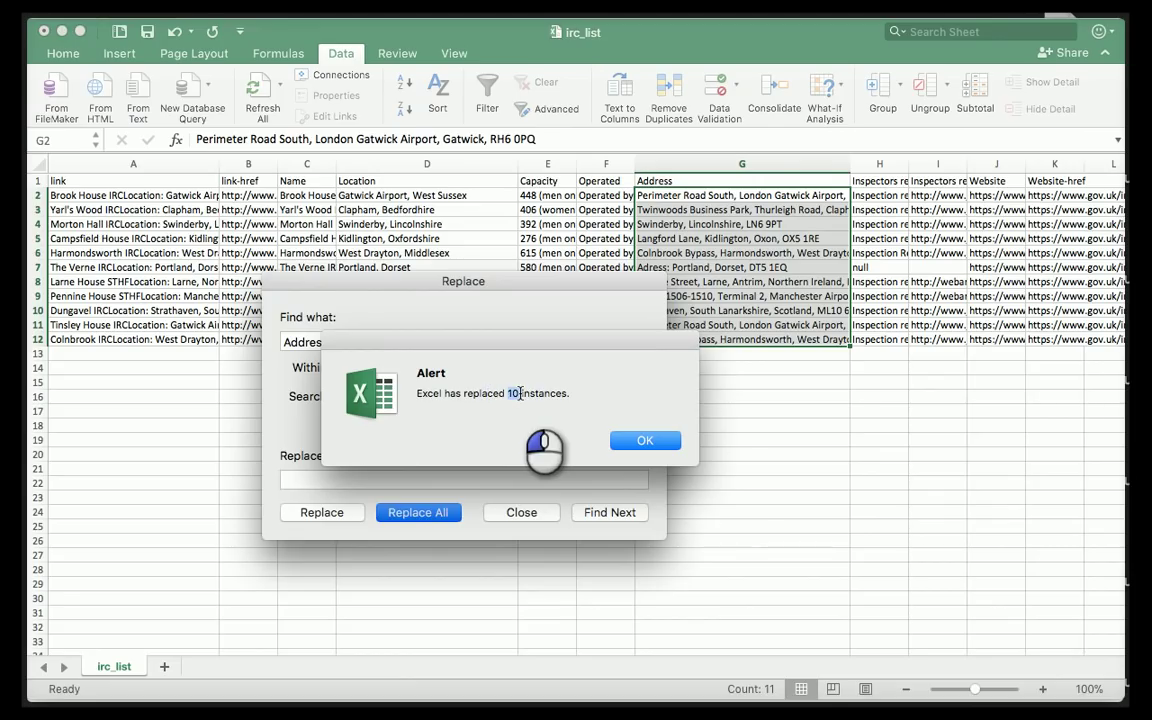
pyautogui.click(641, 442)
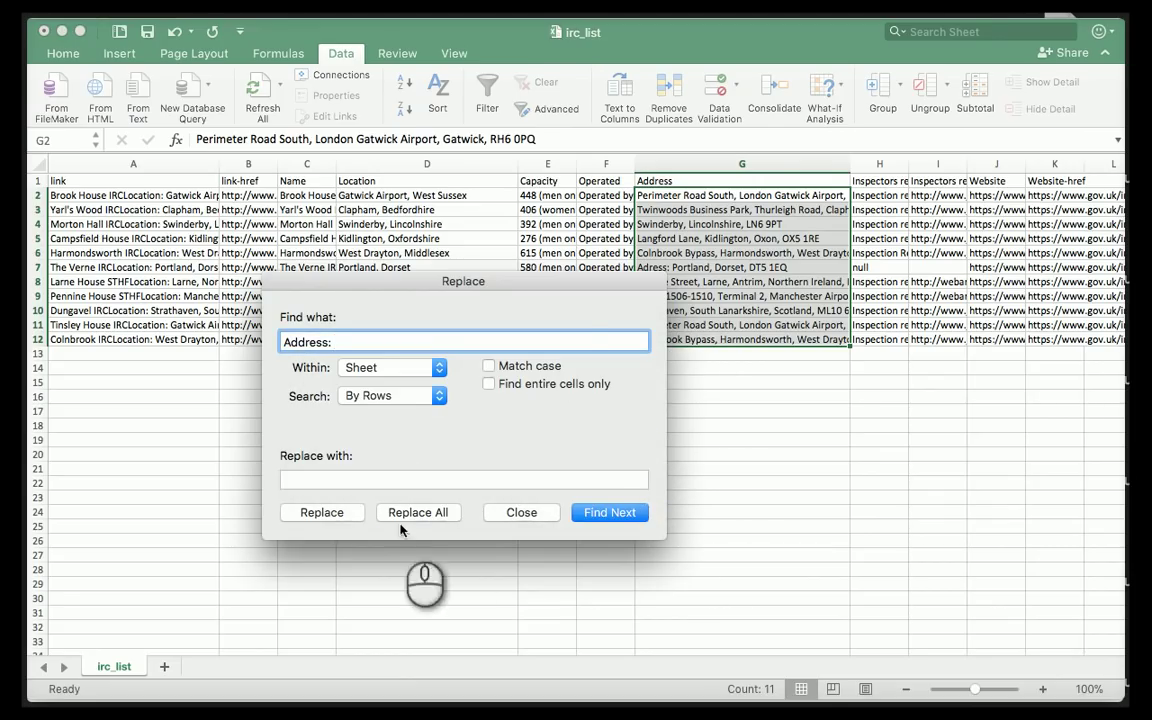
pyautogui.click(521, 512)
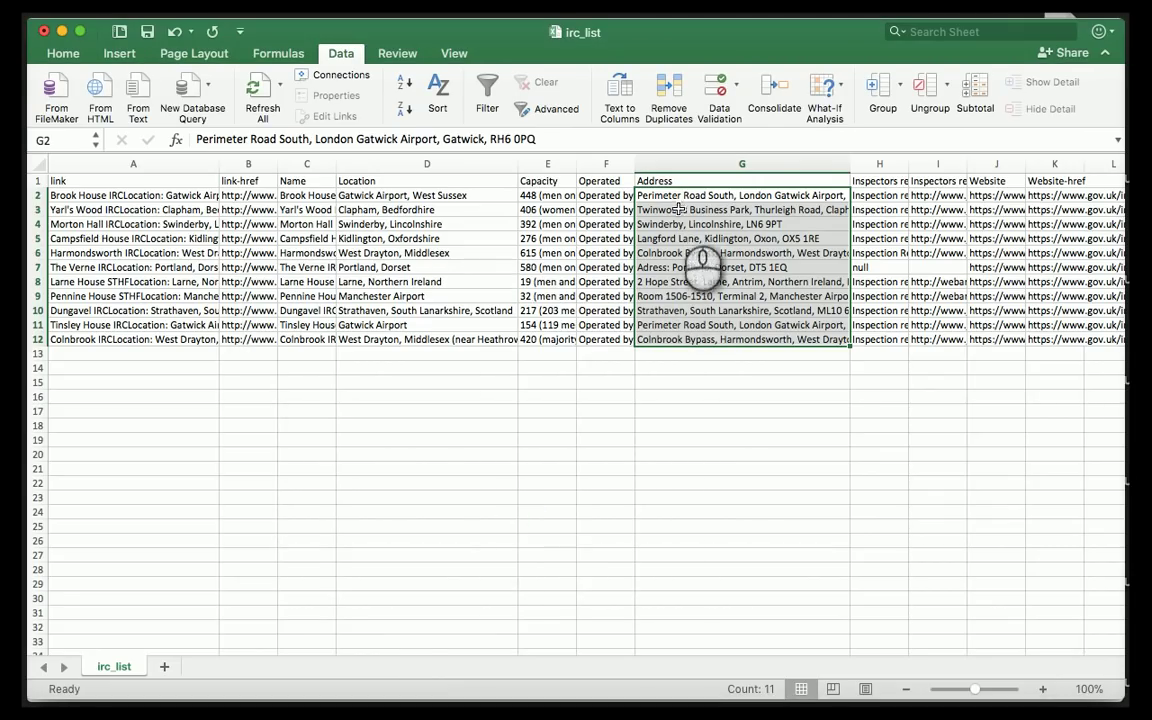
# - Delete the misspelled "Adress: " prefix from The Verne's address in cell G7 and commit the edit
pyautogui.click(700, 268)
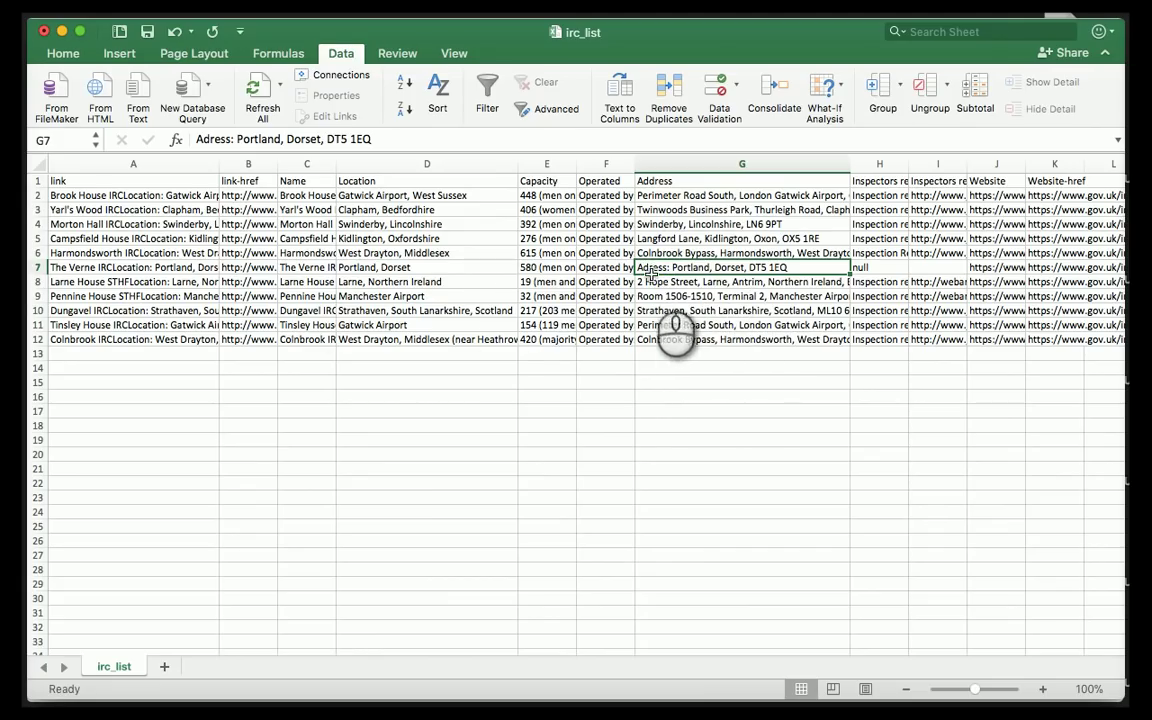
pyautogui.doubleClick(645, 268)
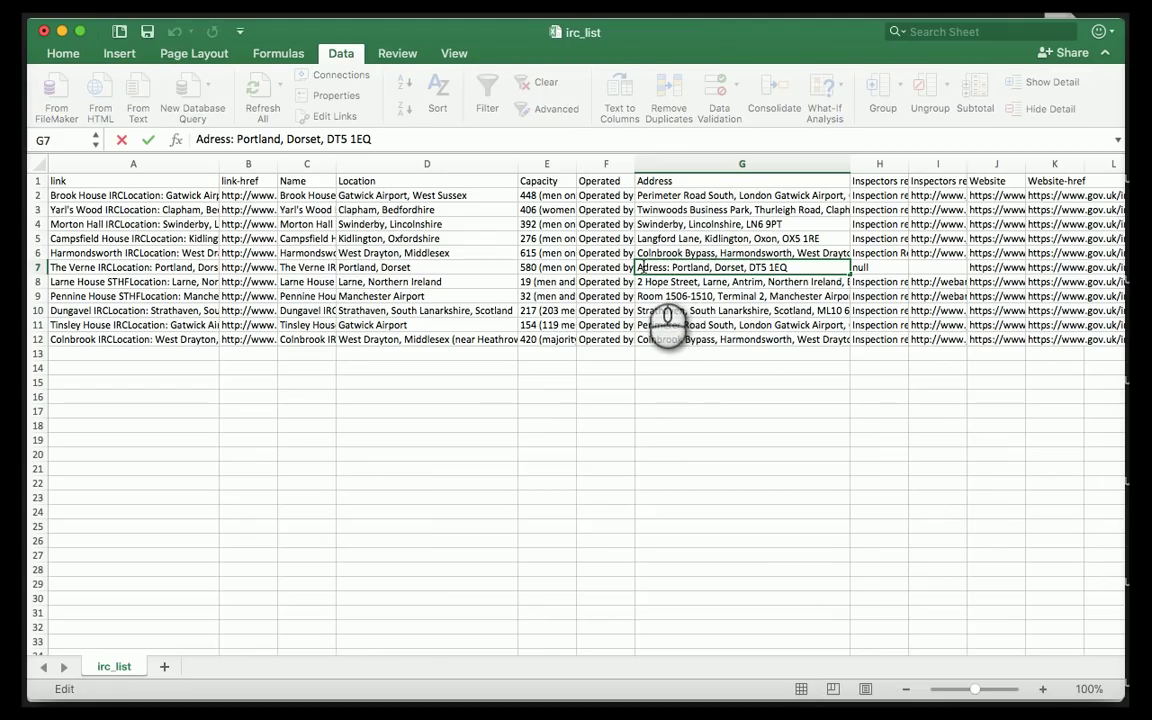
pyautogui.moveTo(637, 268); pyautogui.dragTo(672, 268)
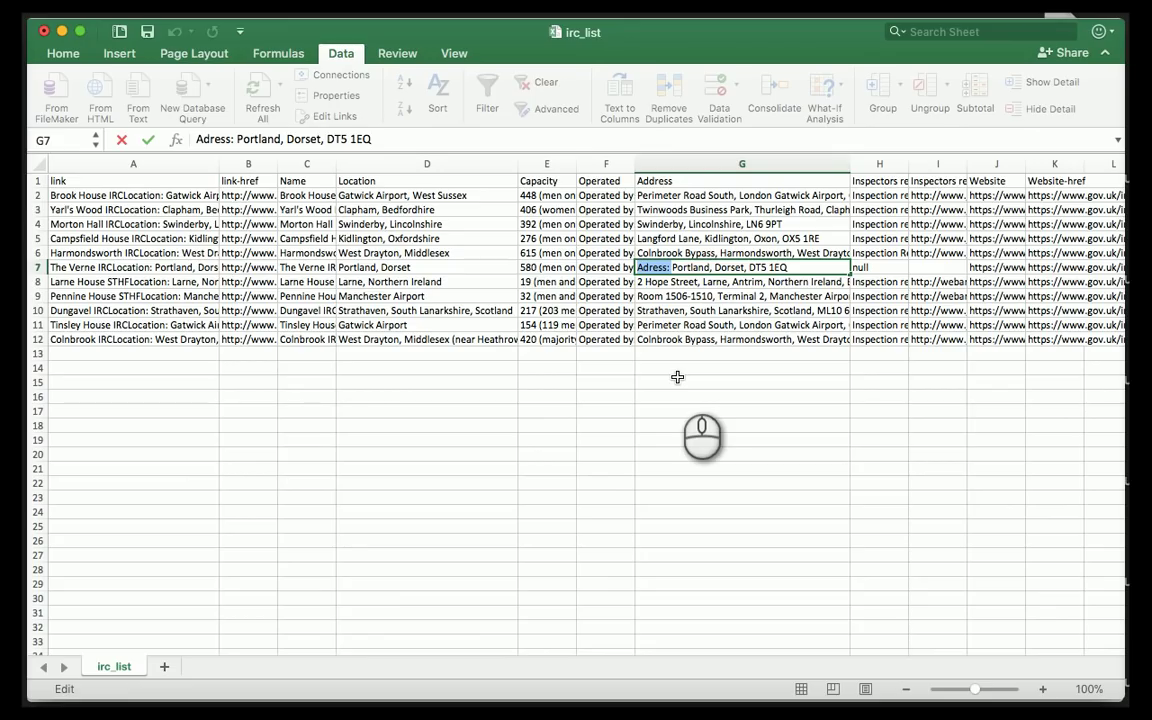
pyautogui.click(660, 267)
pyautogui.moveTo(672, 267); pyautogui.dragTo(622, 270)
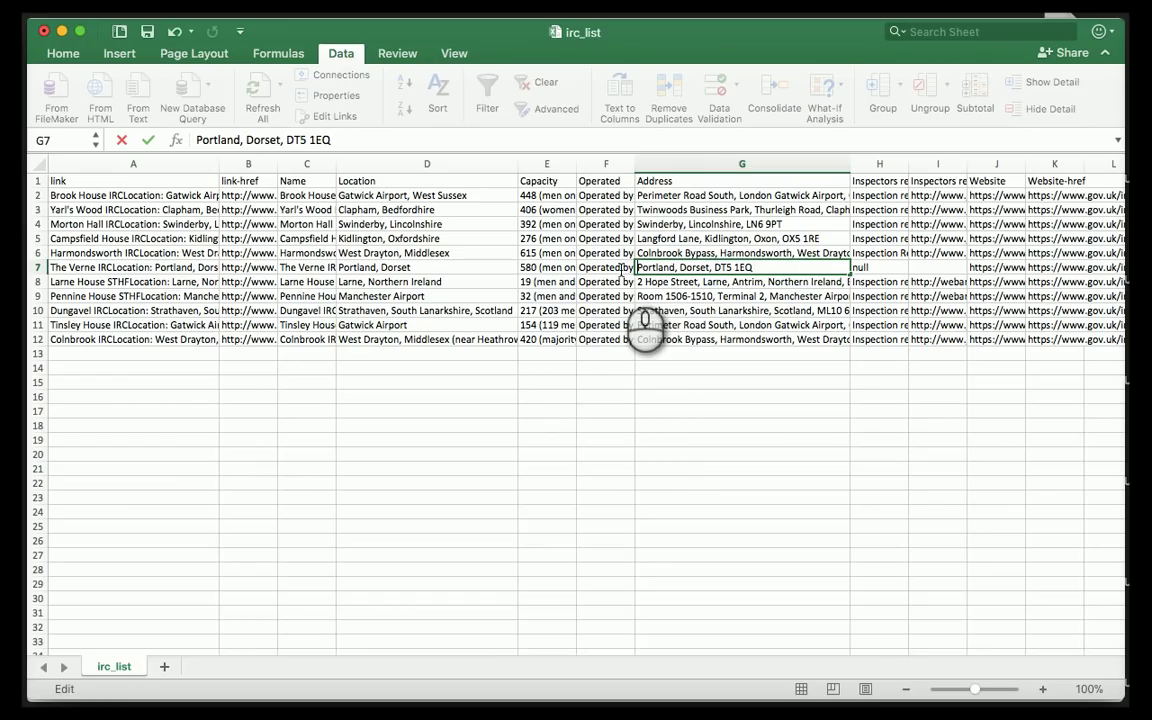
pyautogui.click(605, 396)
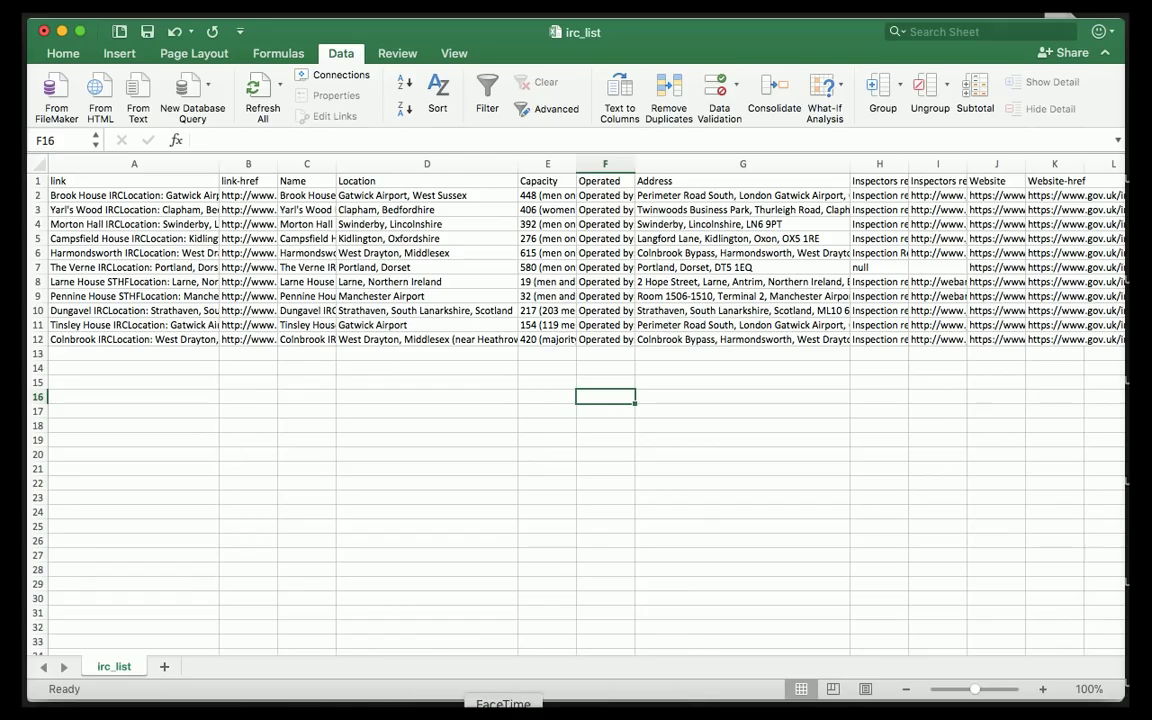
# - Switch to Chrome and look over The Verne IRC page on the AVID site and the Web Scraper home page
pyautogui.click(222, 714)
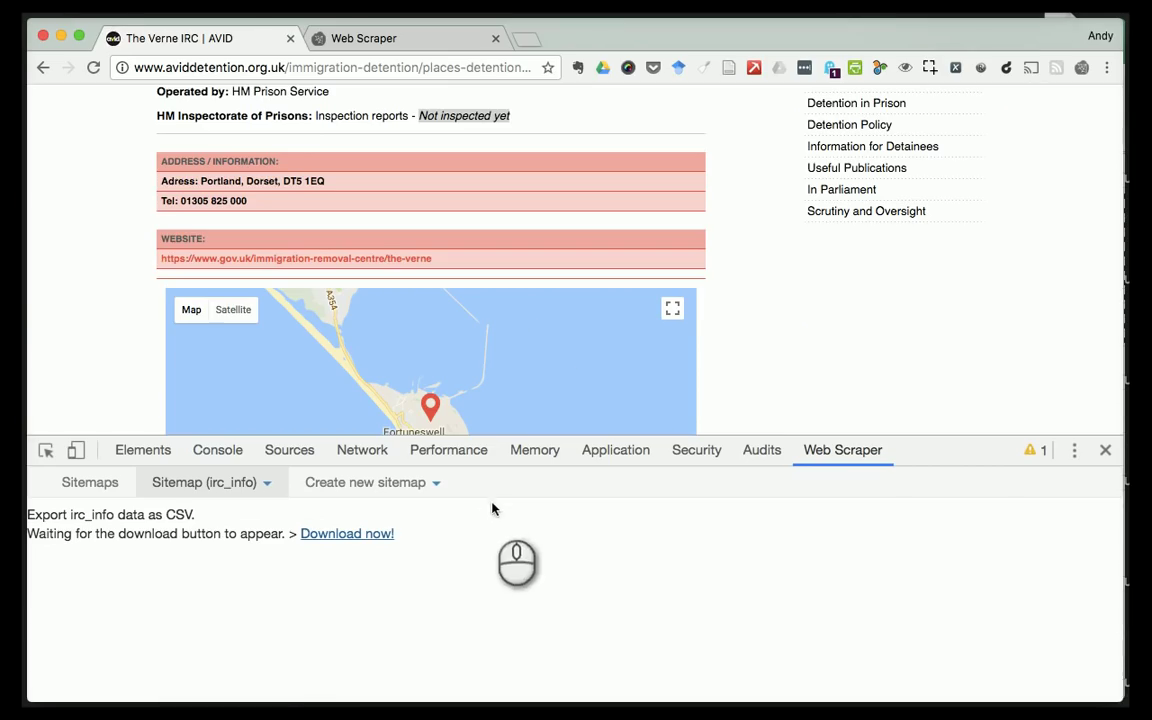
pyautogui.scroll(10, 537, 329)
pyautogui.scroll(-1, 500, 284)
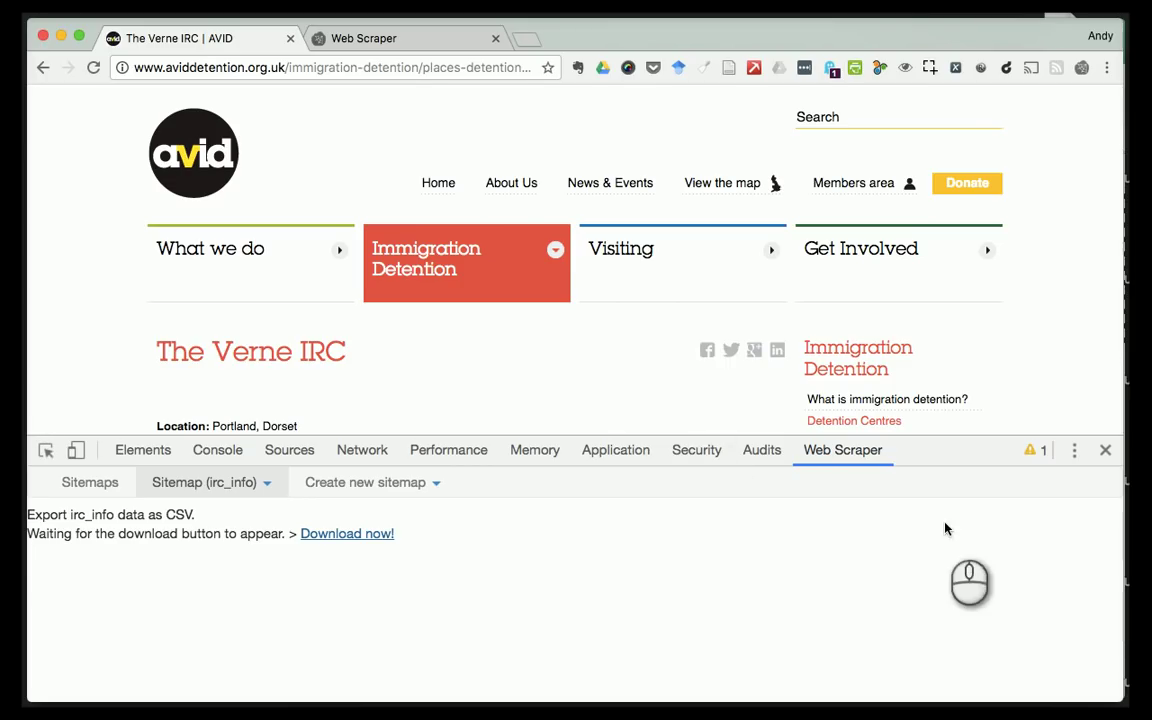
pyautogui.click(370, 38)
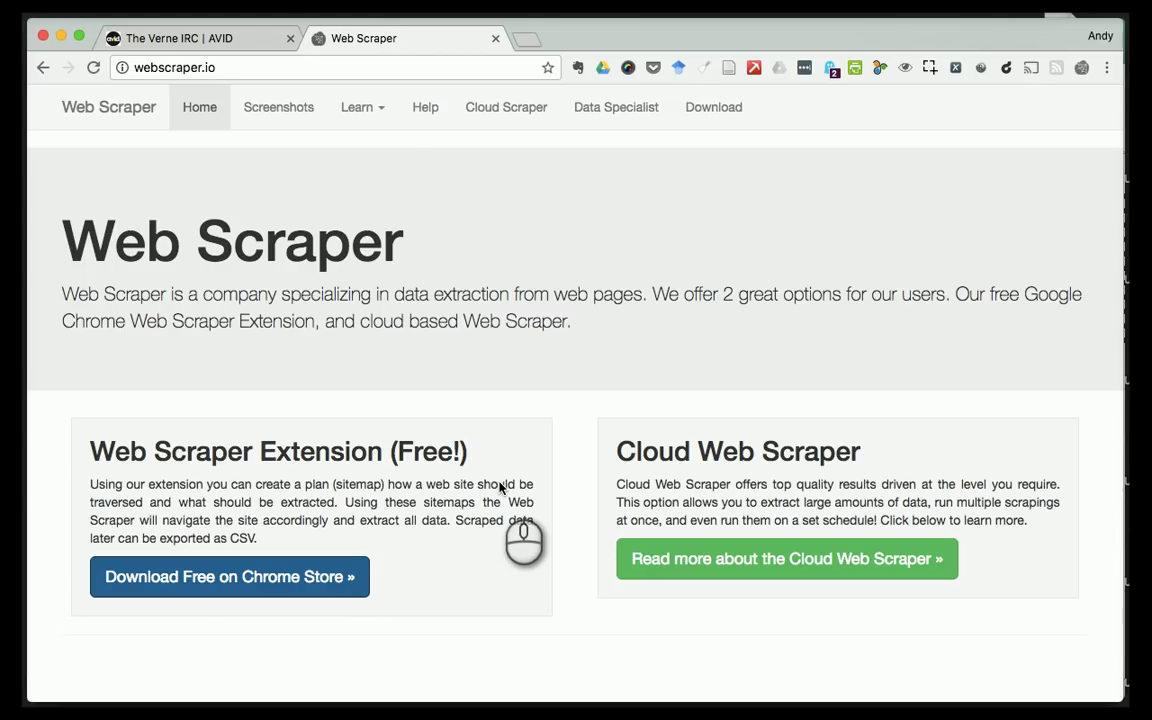
pyautogui.click(215, 37)
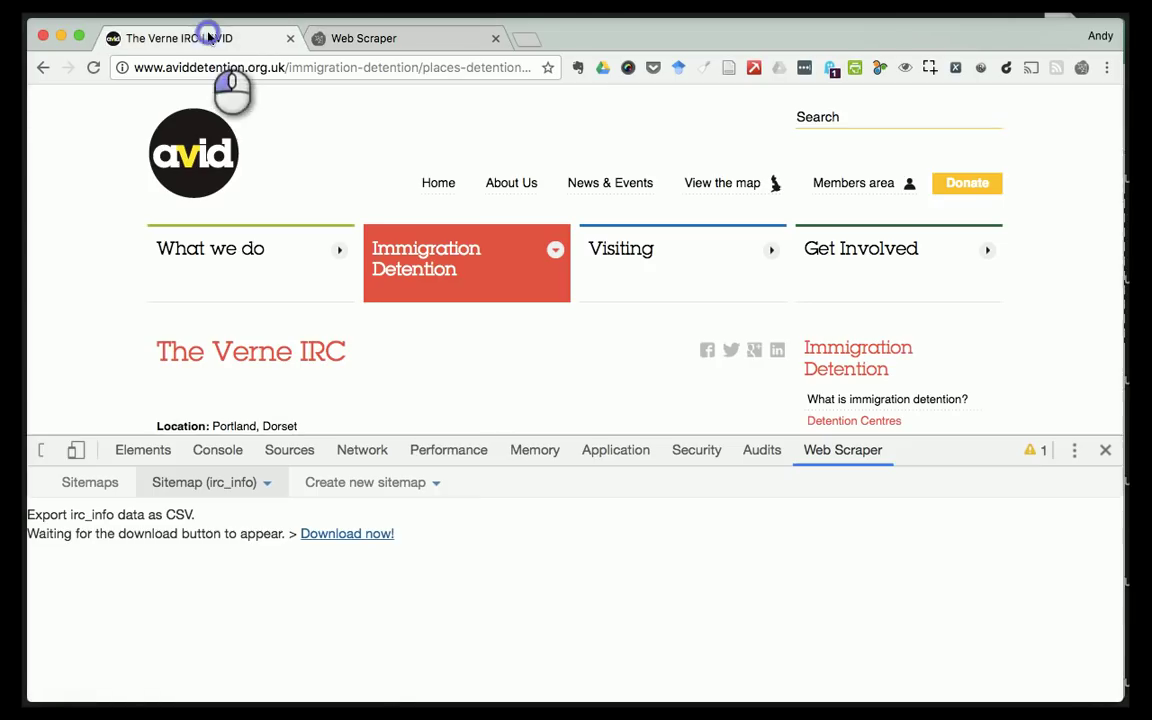
# - Close the developer tools and go back to the centre listings on AVID's IRCs and STHFs page
pyautogui.click(1105, 449)
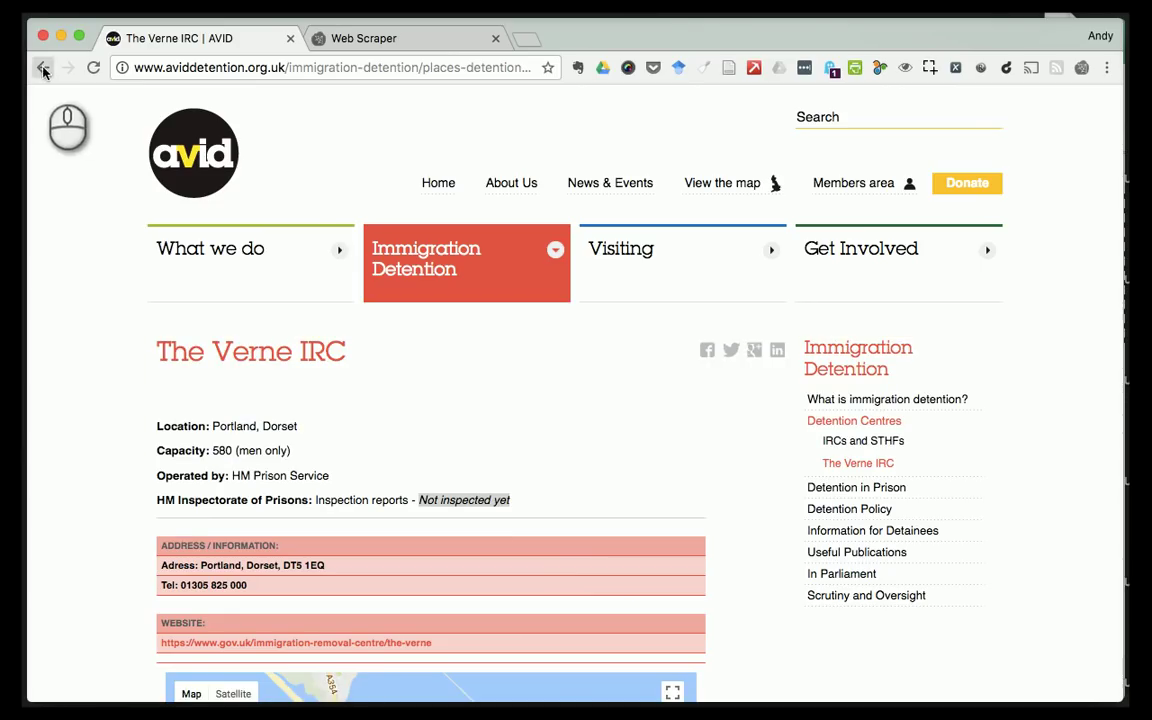
pyautogui.click(43, 67)
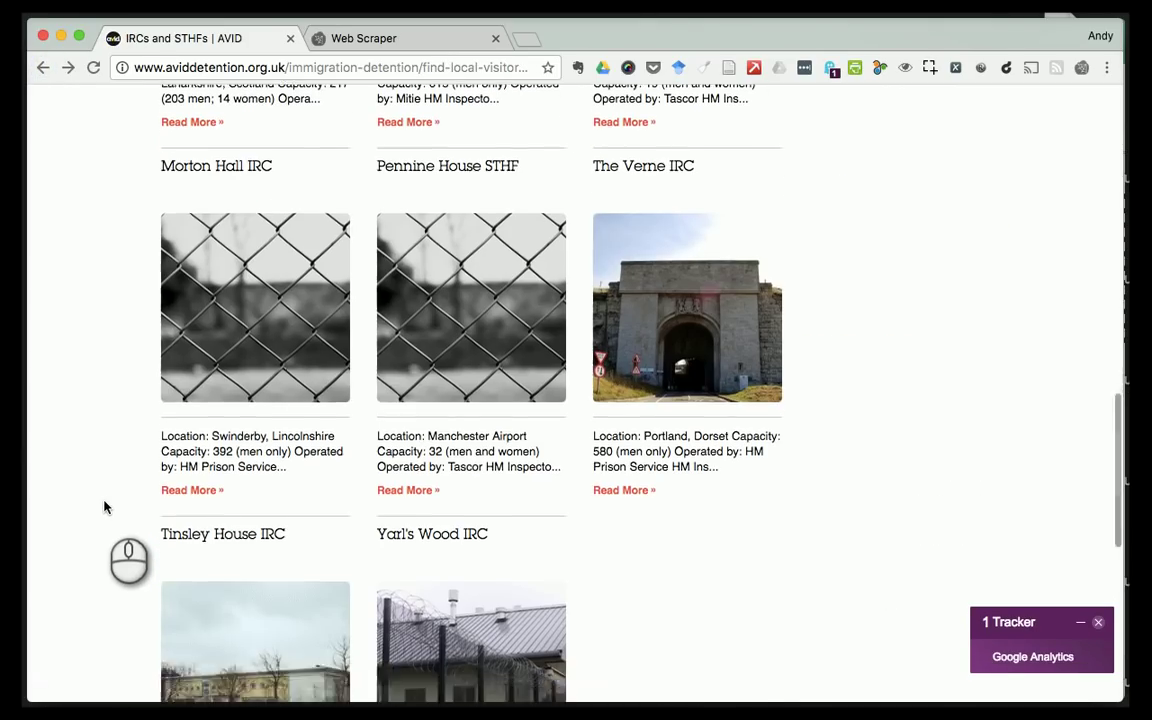
pyautogui.scroll(7, 104, 507)
pyautogui.scroll(2, 104, 507)
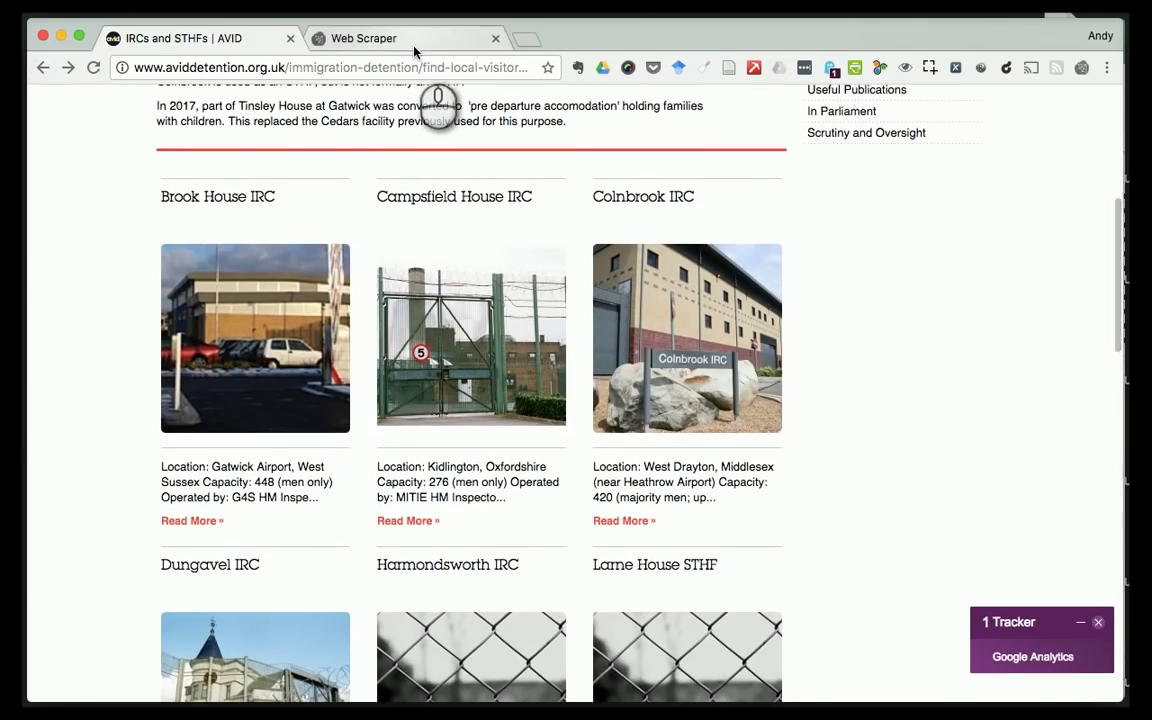